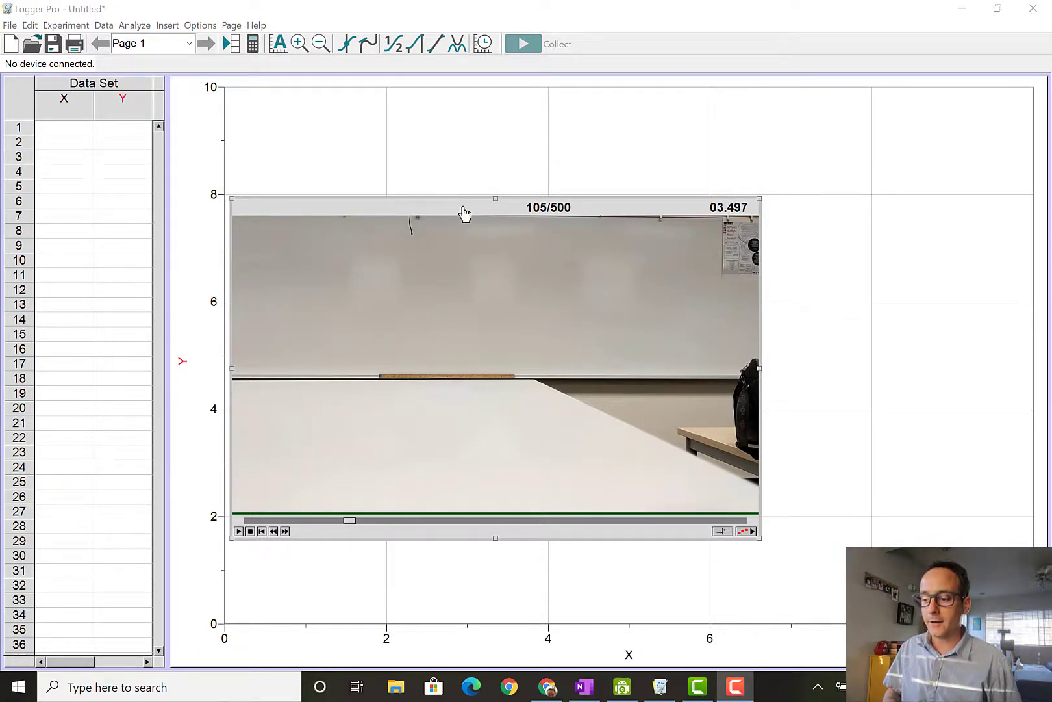
Play the classroom movie to its end and wind it back to frame 129.
drag(462, 213, 427, 160)
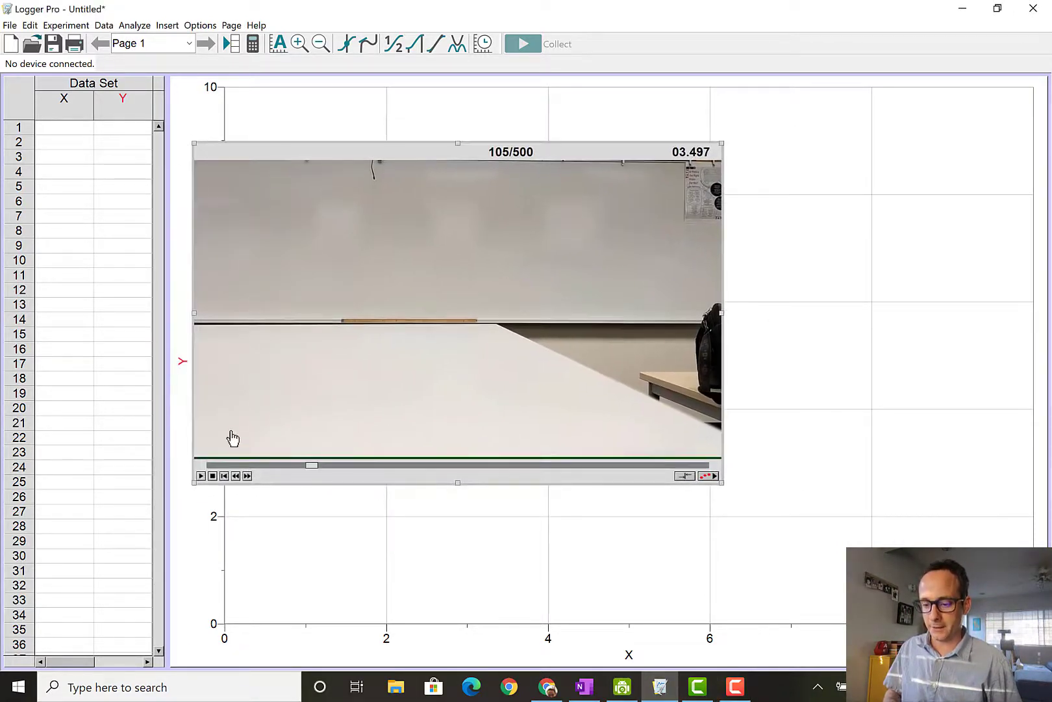
click(201, 477)
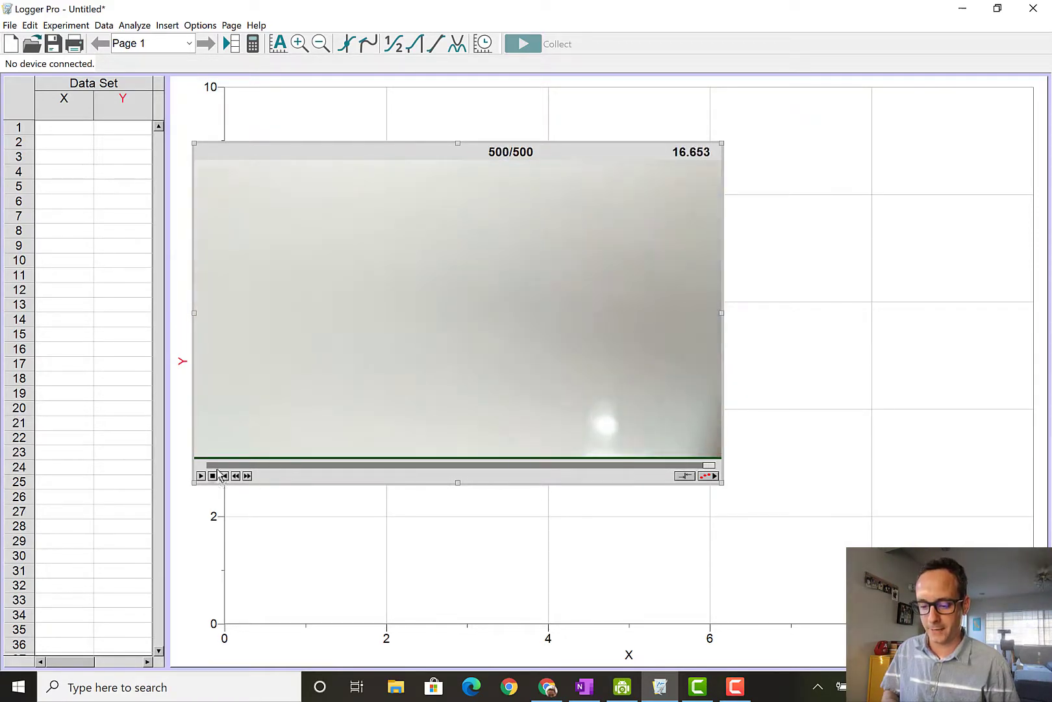
drag(235, 466, 338, 463)
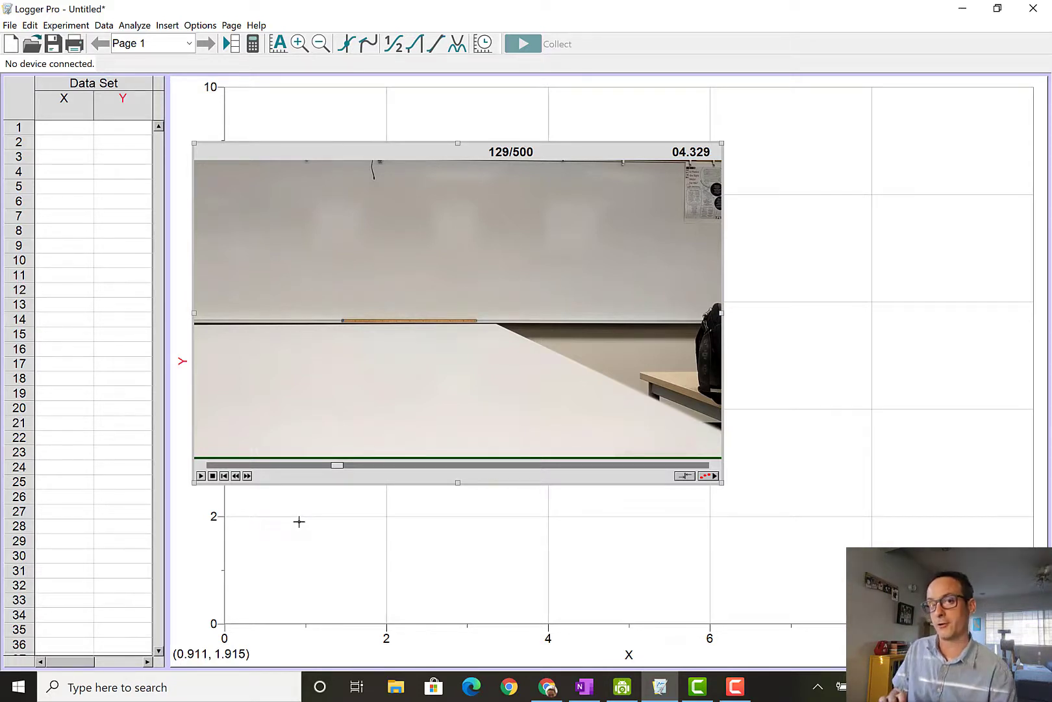
key(Left)
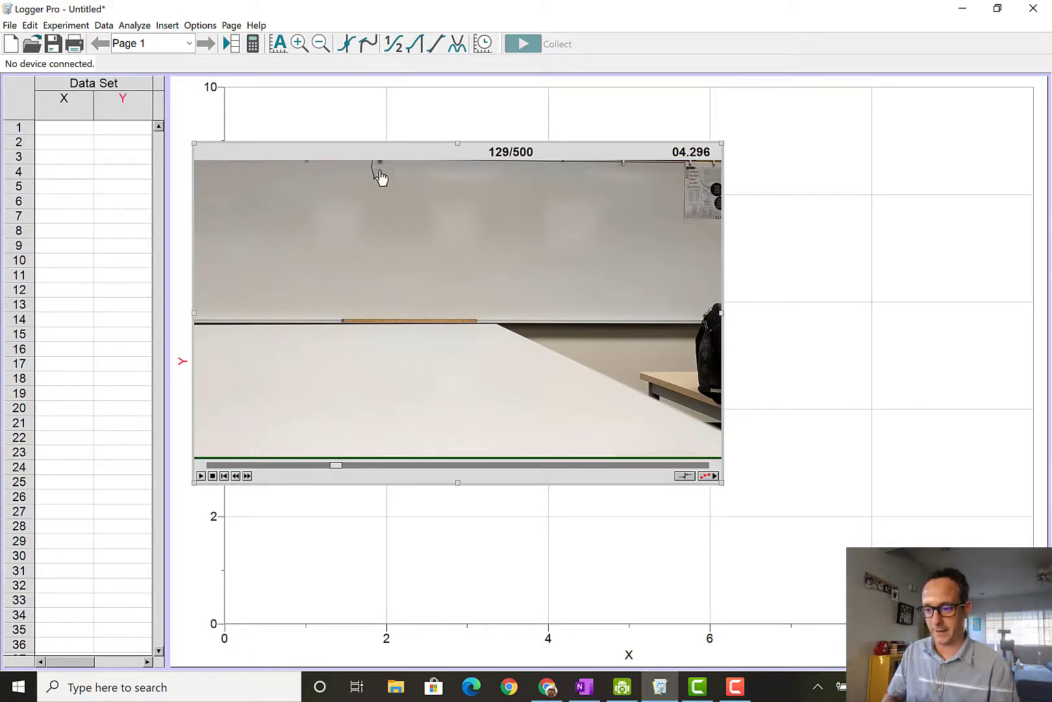
Move the movie so it starts over the data table's first rows and enlarge it to cover most of the page.
drag(384, 146, 465, 228)
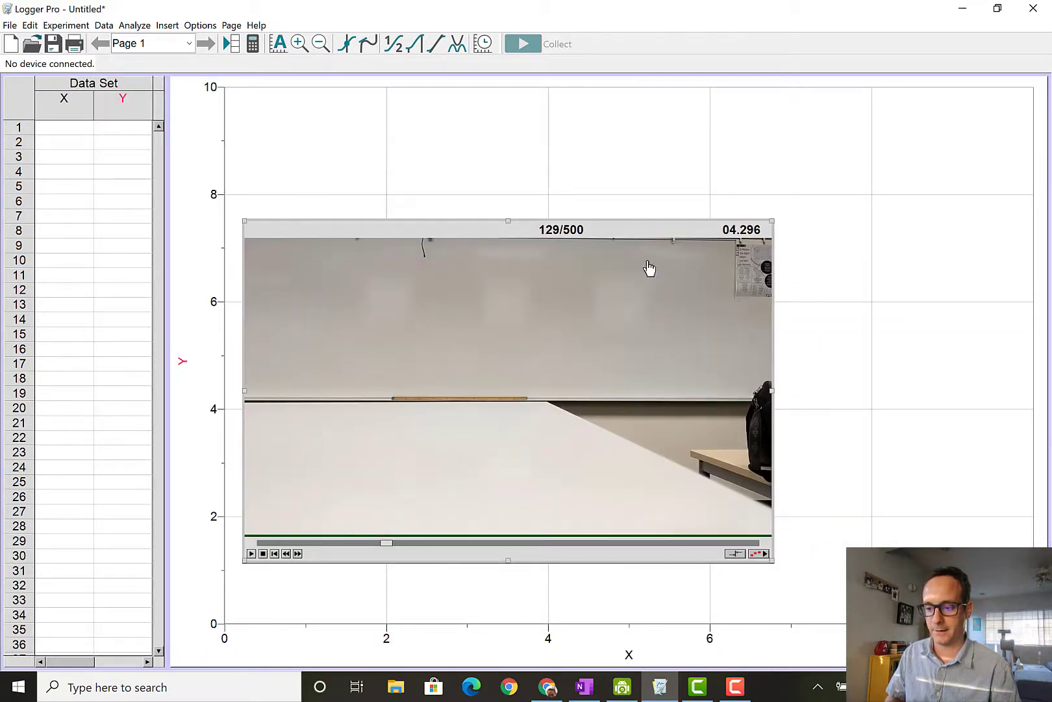
drag(649, 268, 682, 285)
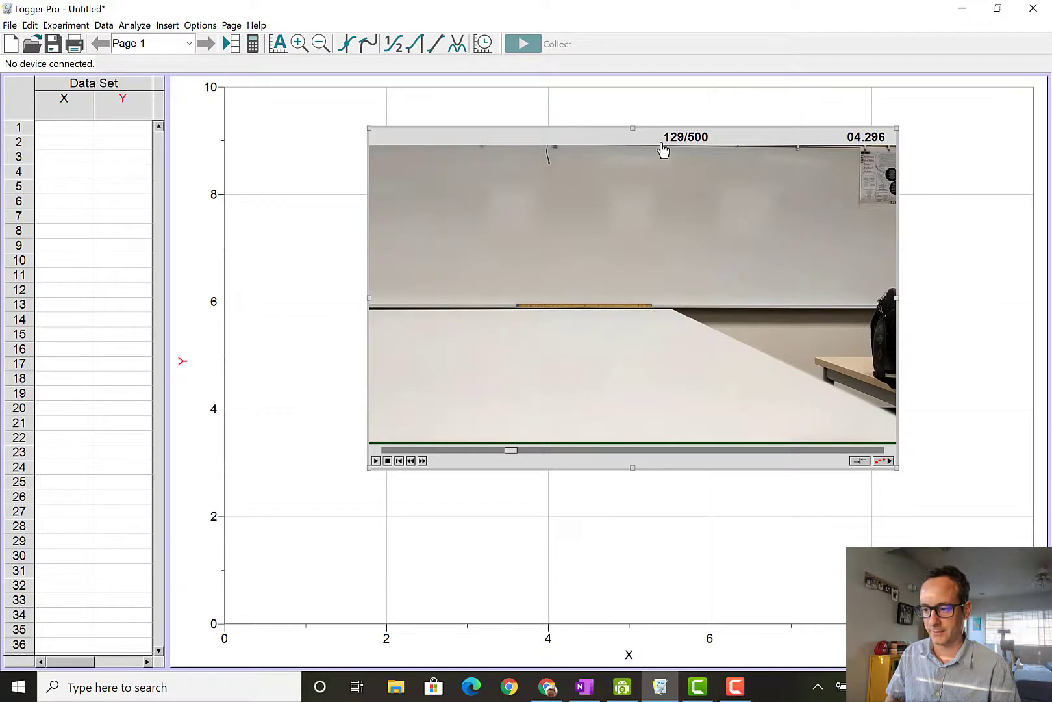
drag(601, 137, 322, 97)
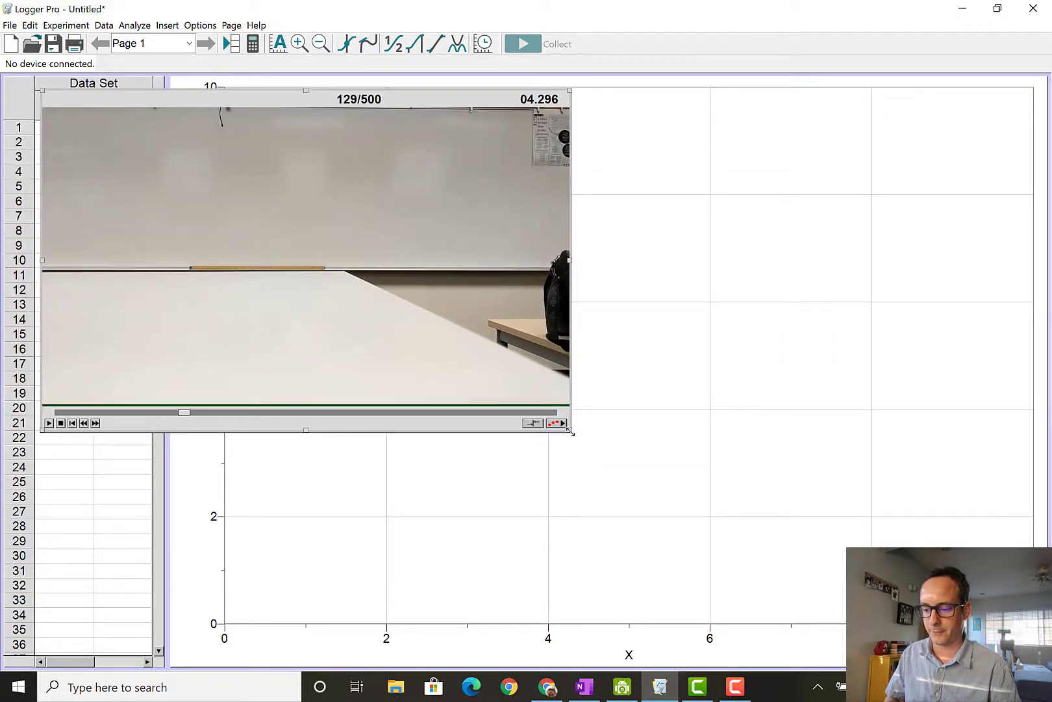
drag(630, 470, 1007, 667)
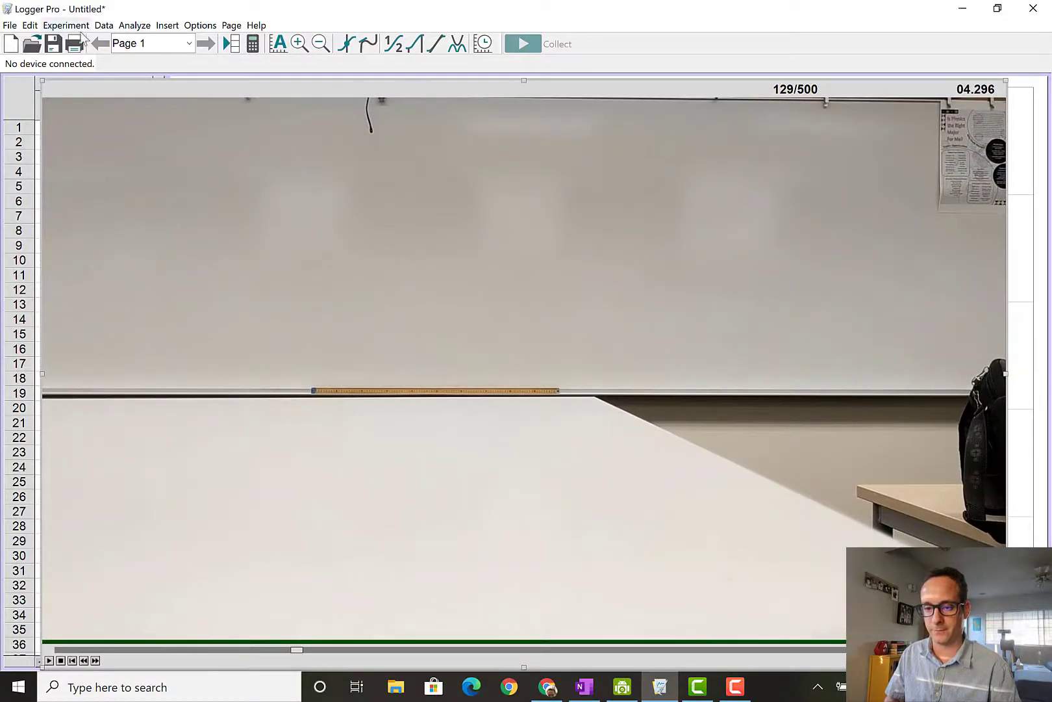
click(167, 25)
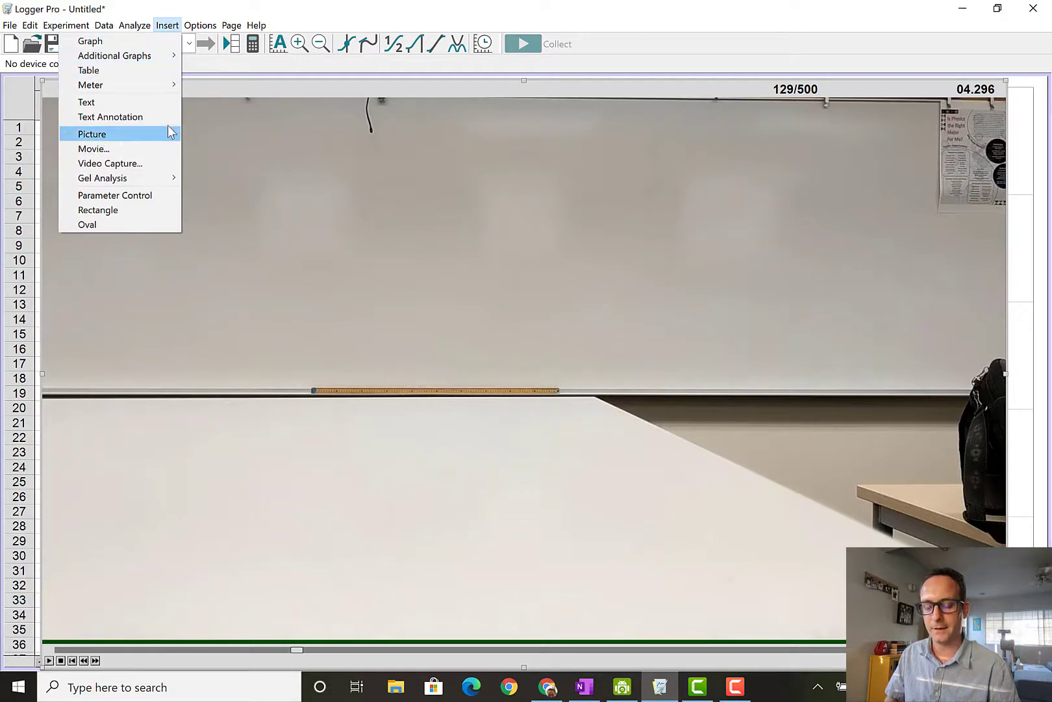
click(510, 92)
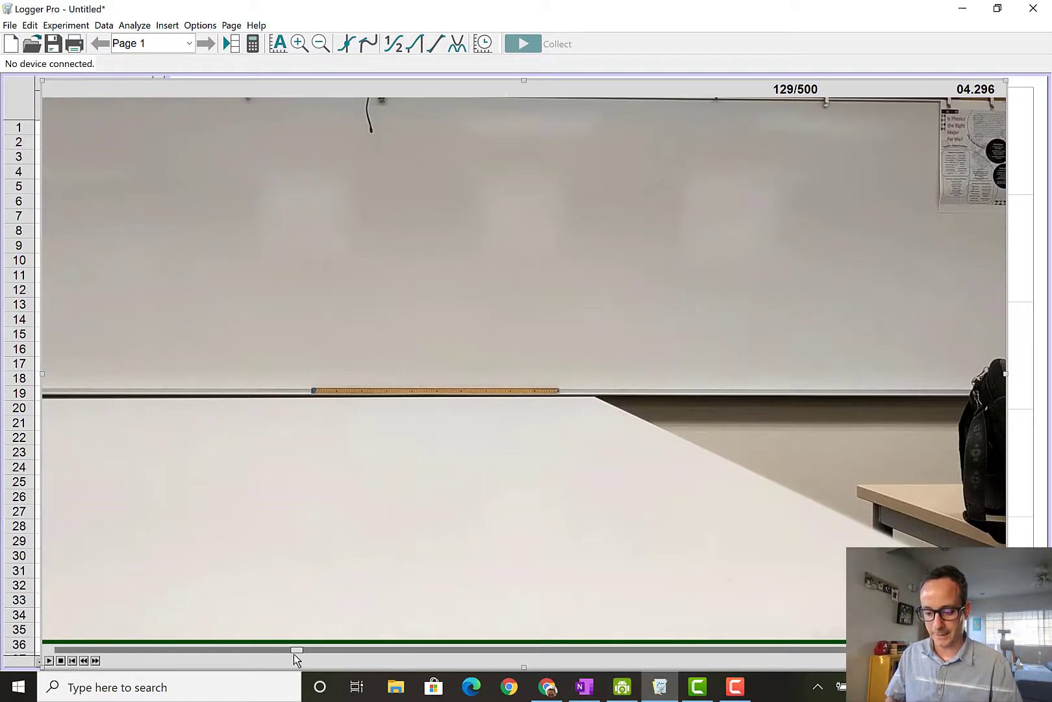
Advance the movie to frame 234 and place the video analysis origin near the lower-left corner of the picture.
drag(296, 649, 506, 649)
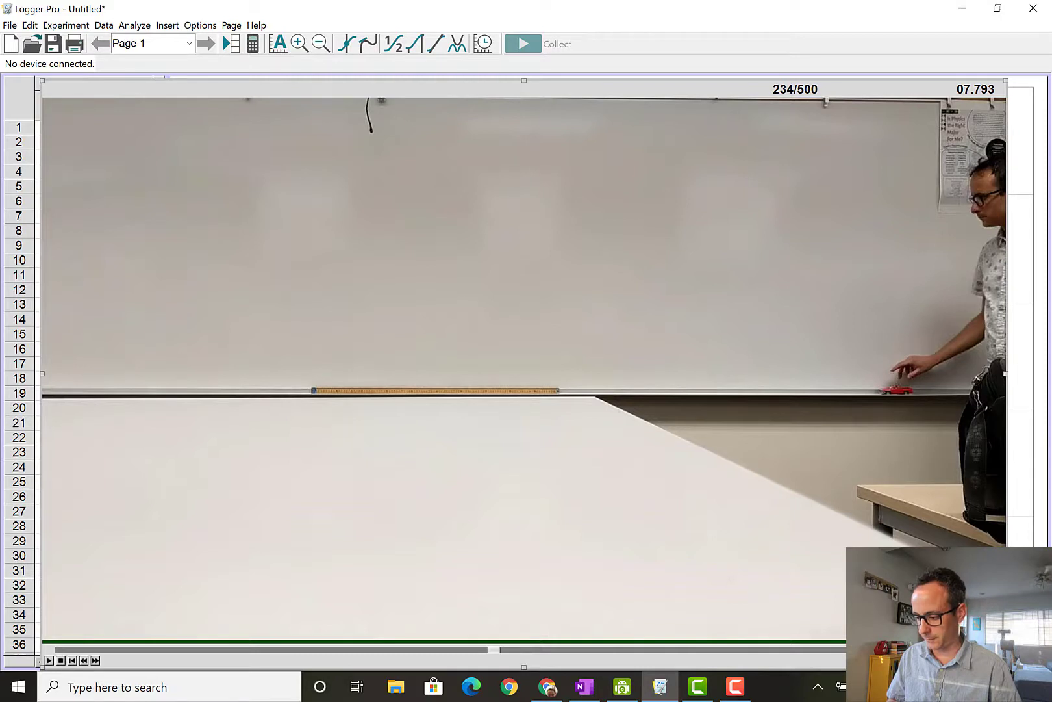
click(1000, 660)
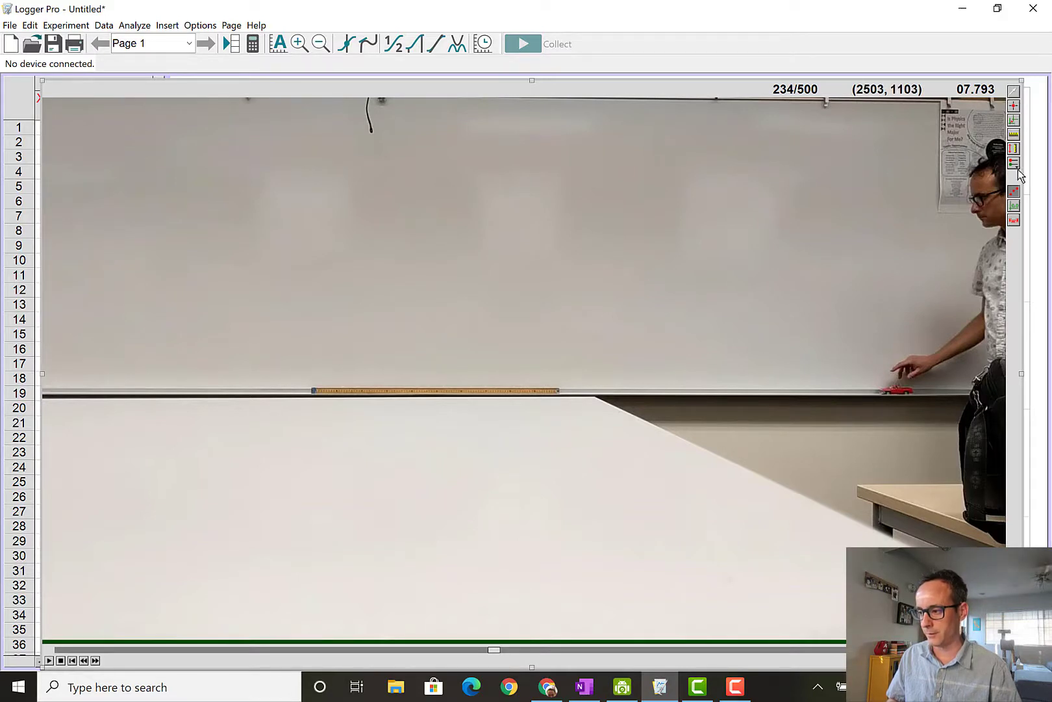
click(1014, 122)
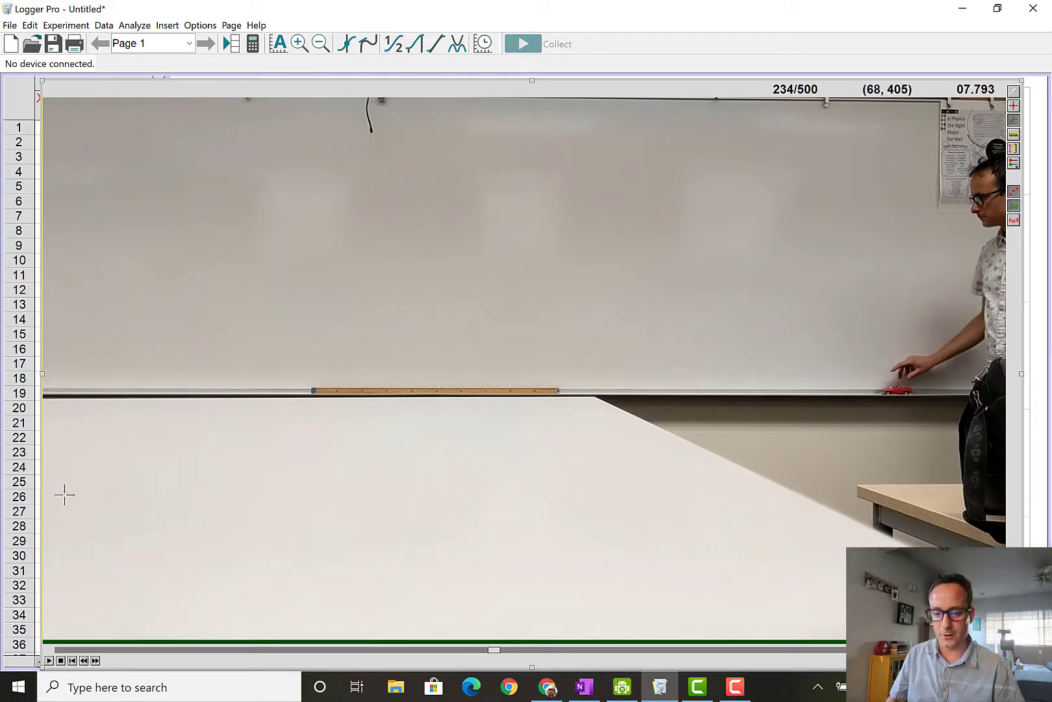
click(53, 535)
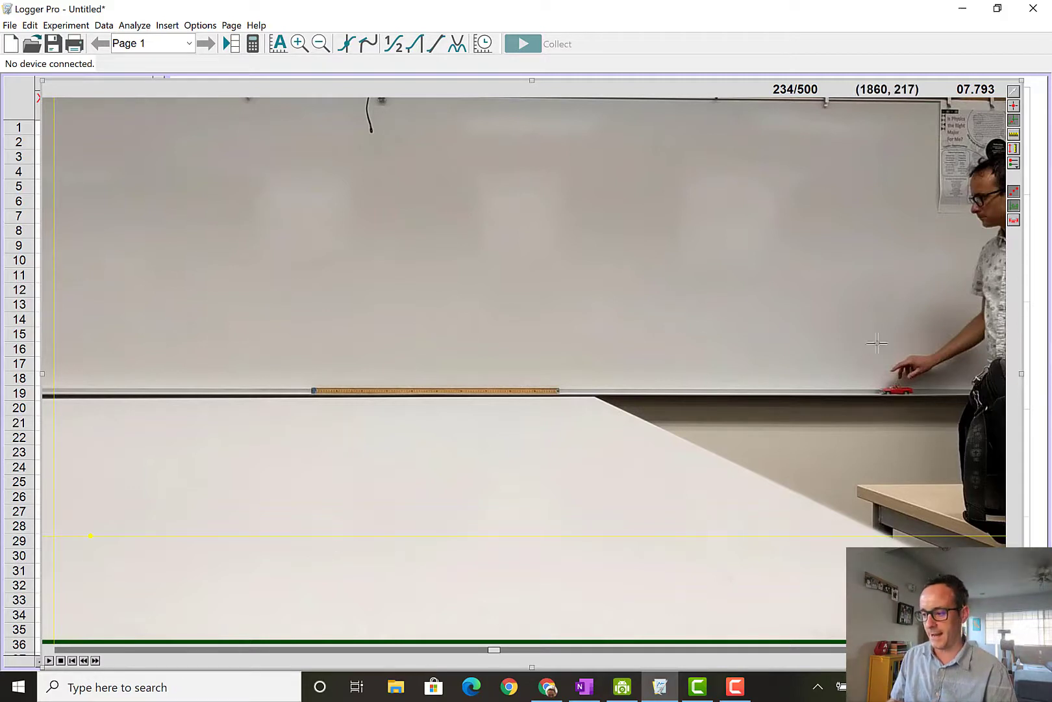
Set the movie's scale by marking the full length of the meter stick as 1 m.
click(1012, 138)
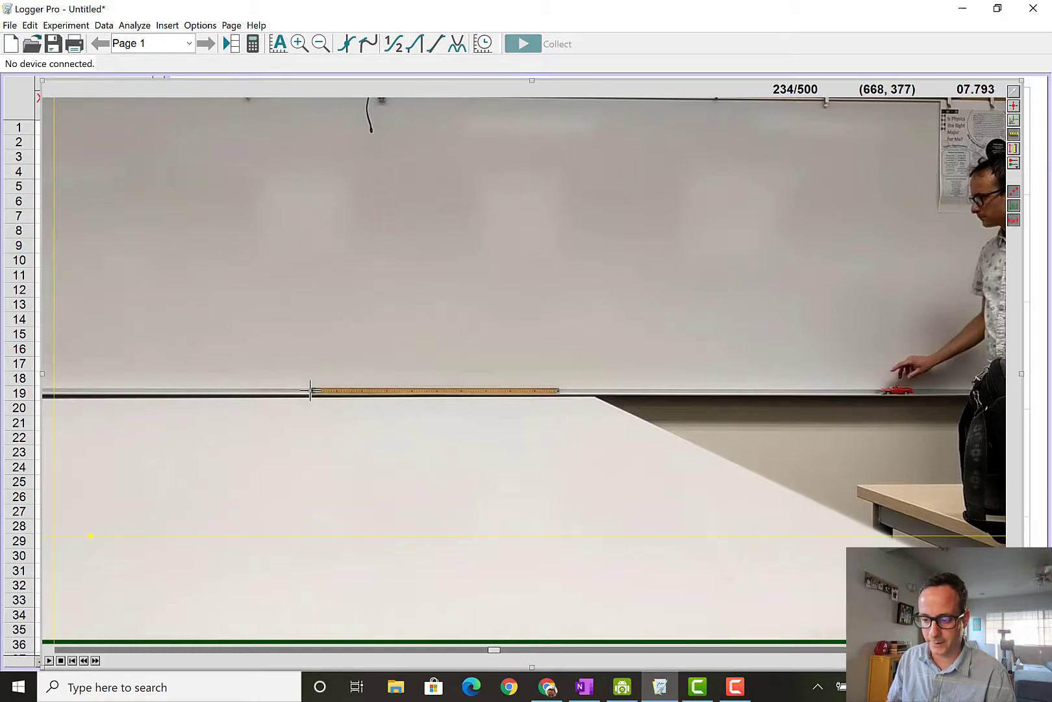
drag(310, 390, 559, 390)
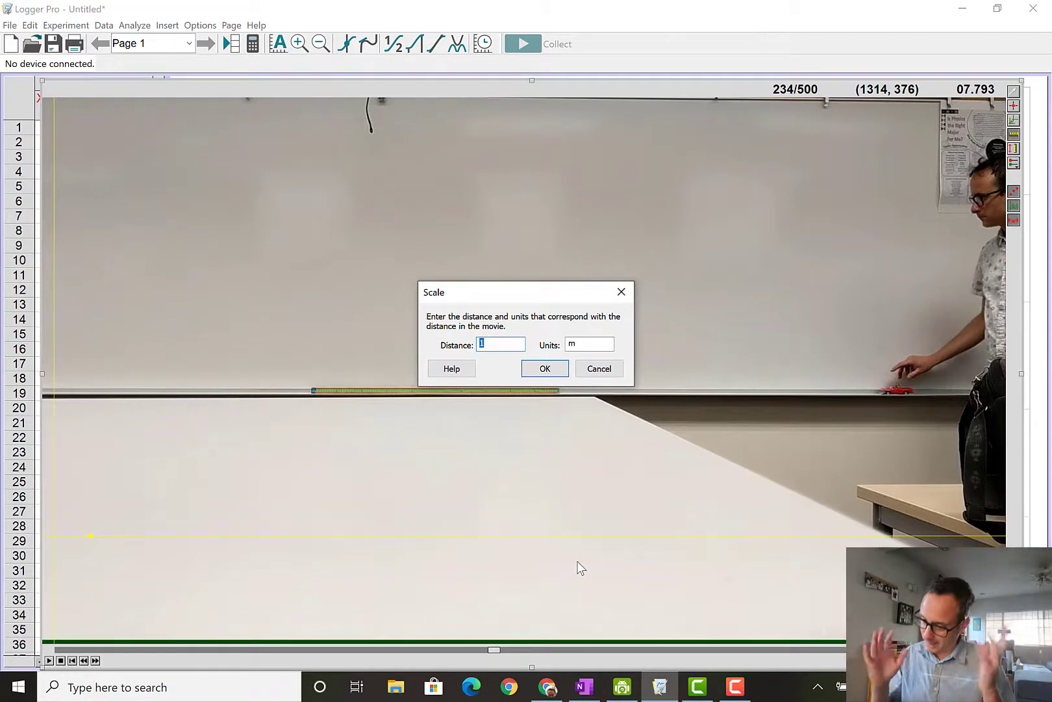
click(546, 368)
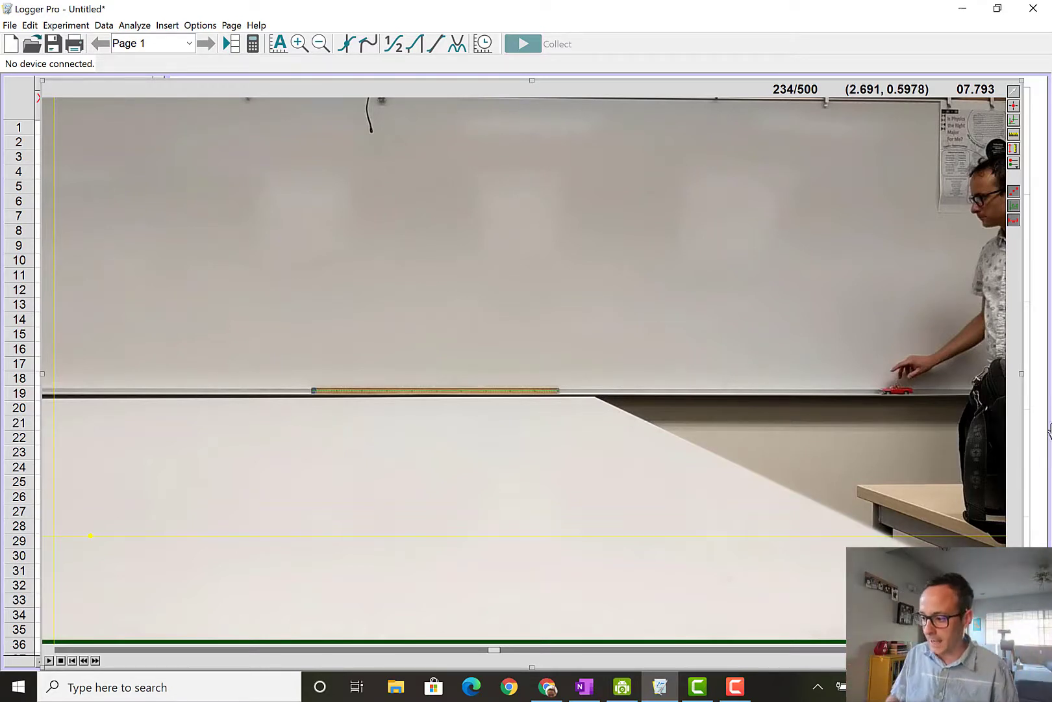
Add tracking points just below the red car's front end in each frame from 234 through 247.
click(1014, 107)
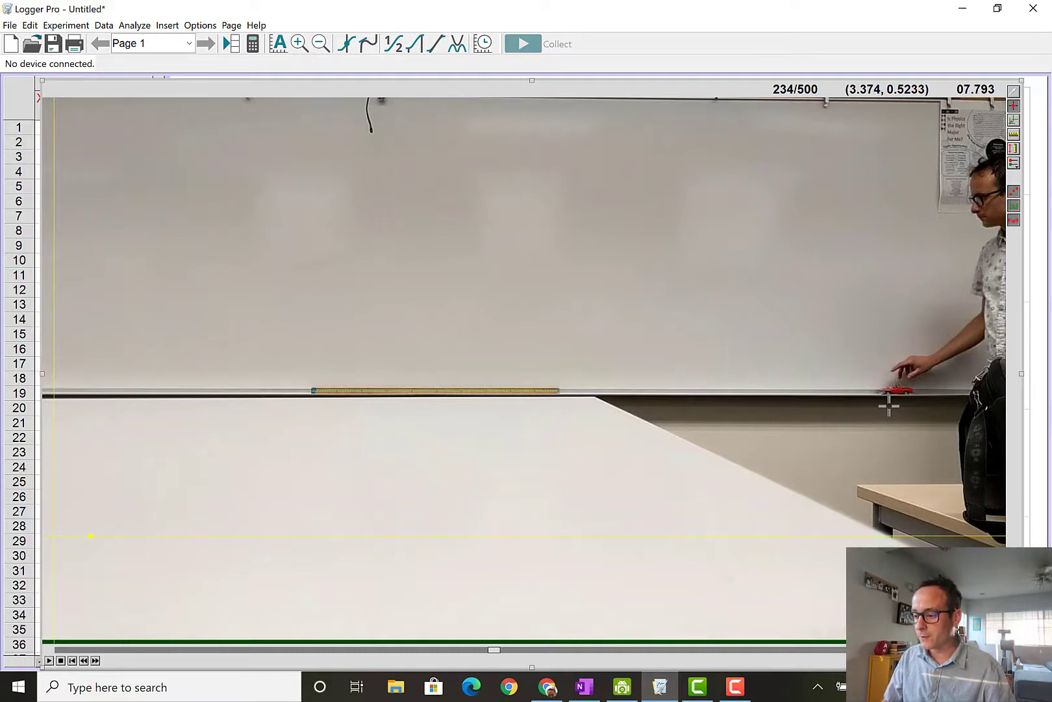
key(Right)
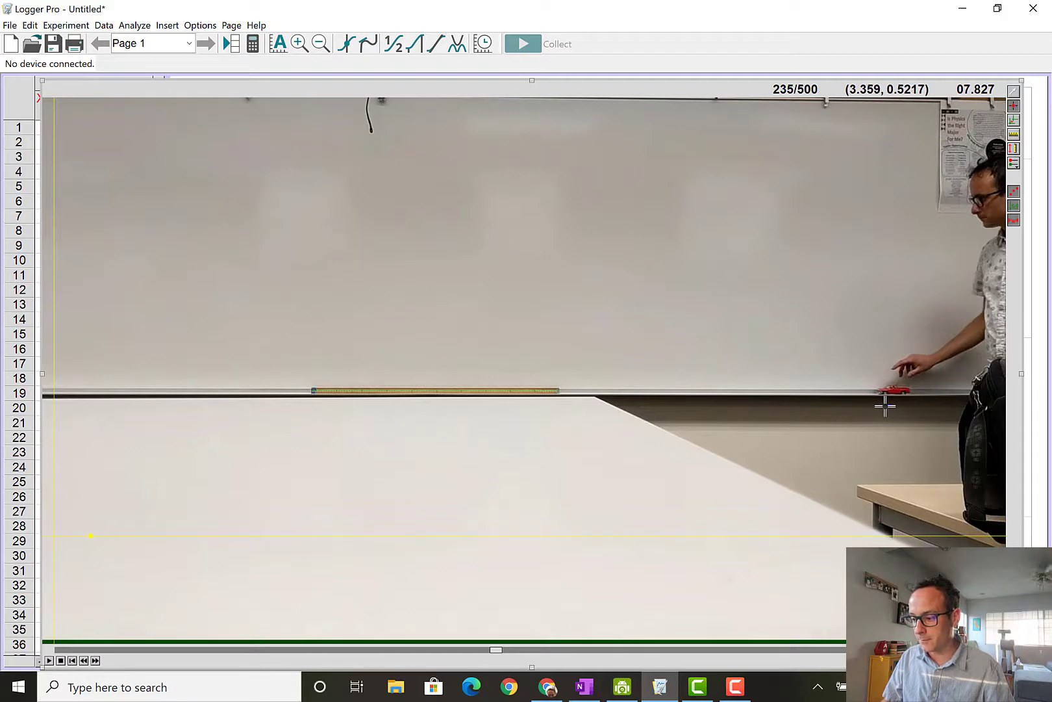
key(Right)
key(Right)
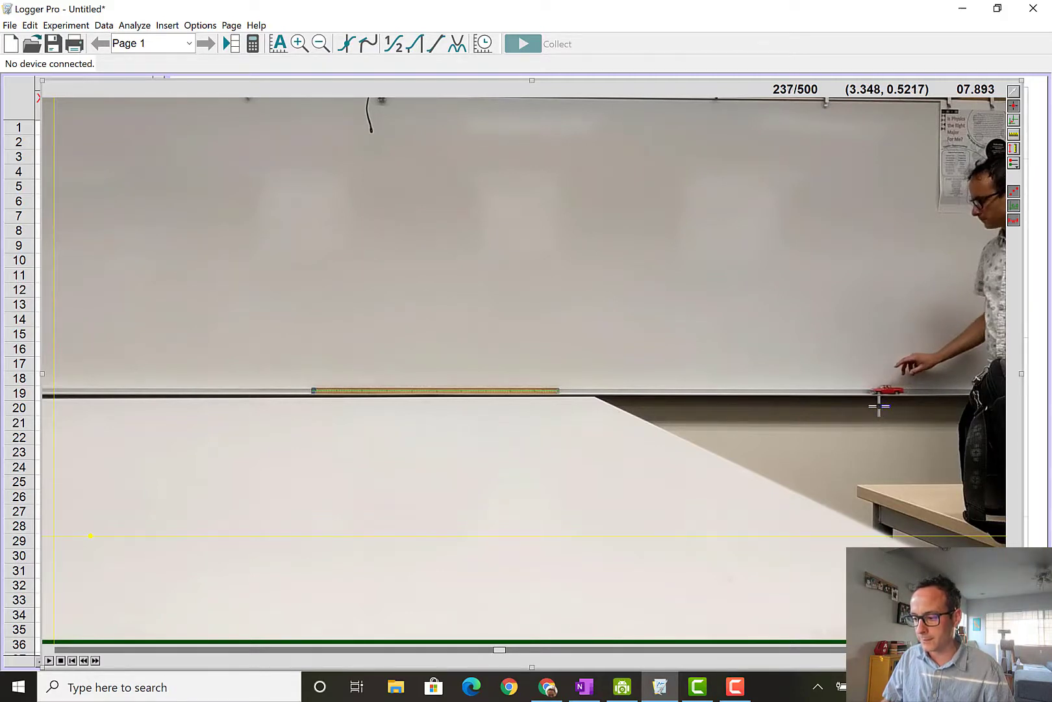
key(Right)
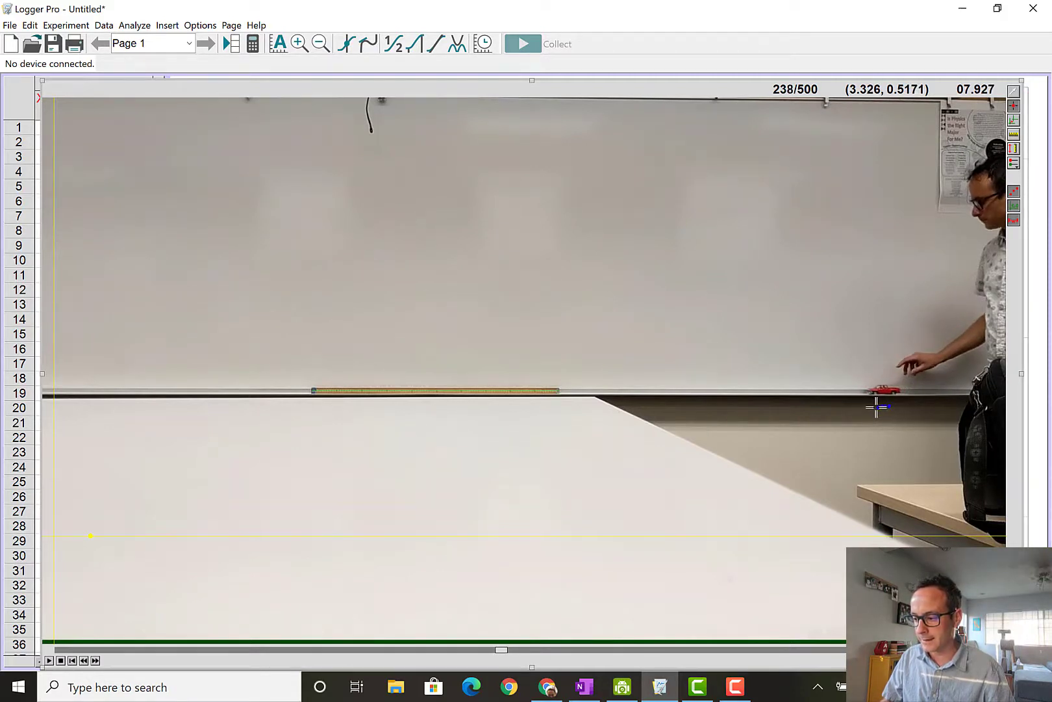
key(Right)
key(Right)
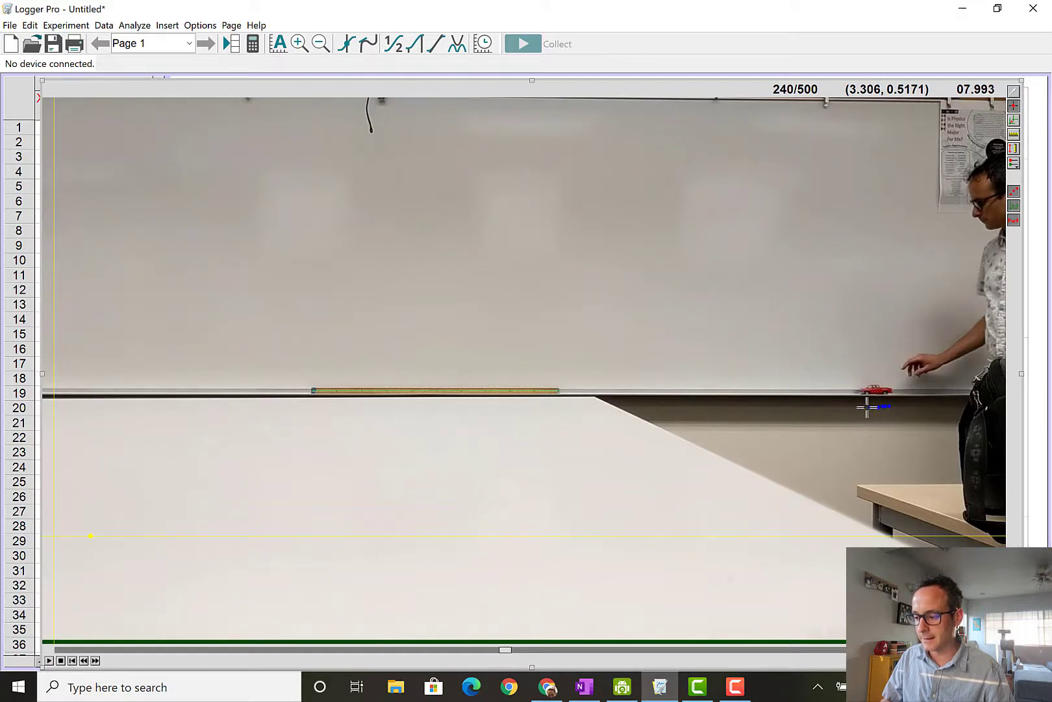
click(867, 407)
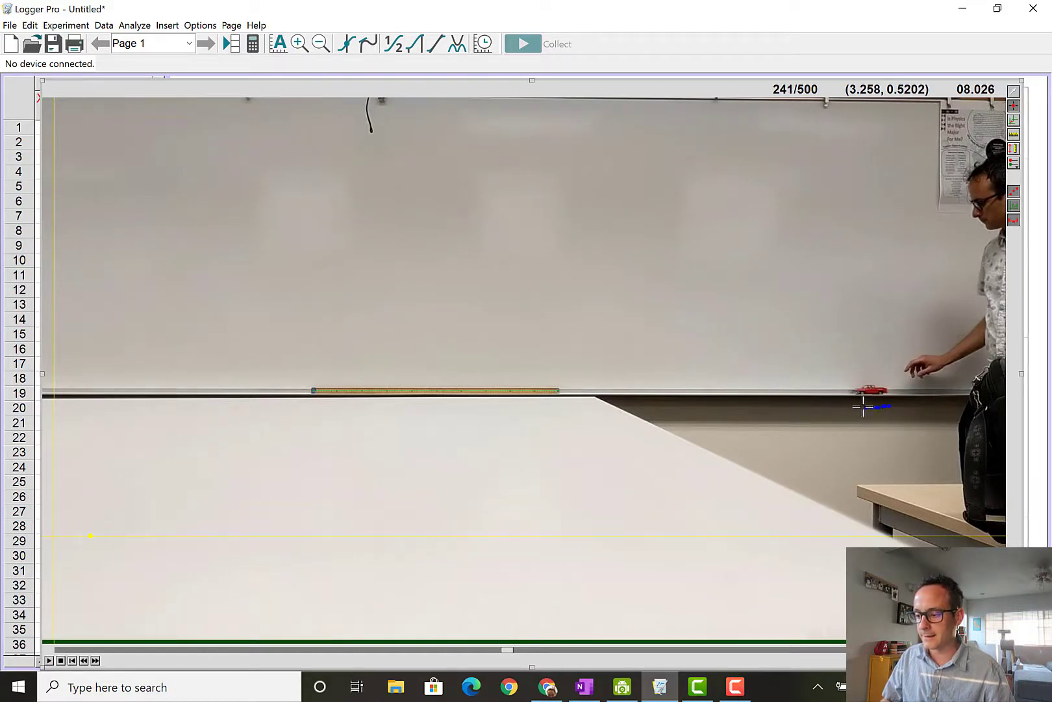
click(859, 407)
click(853, 407)
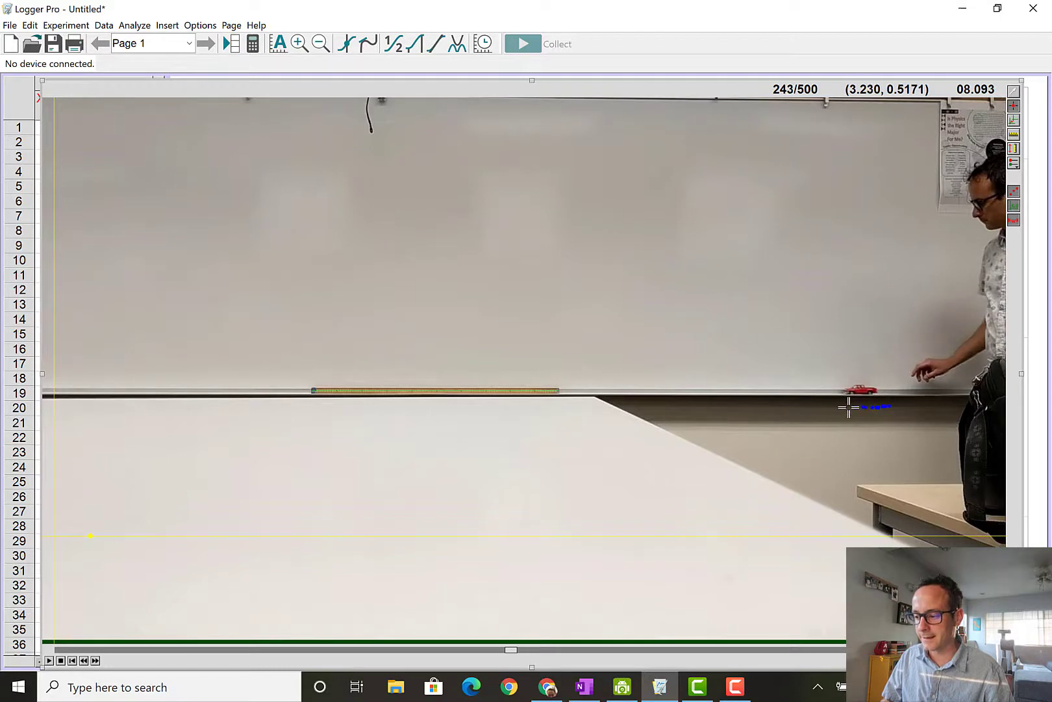
click(850, 407)
click(843, 407)
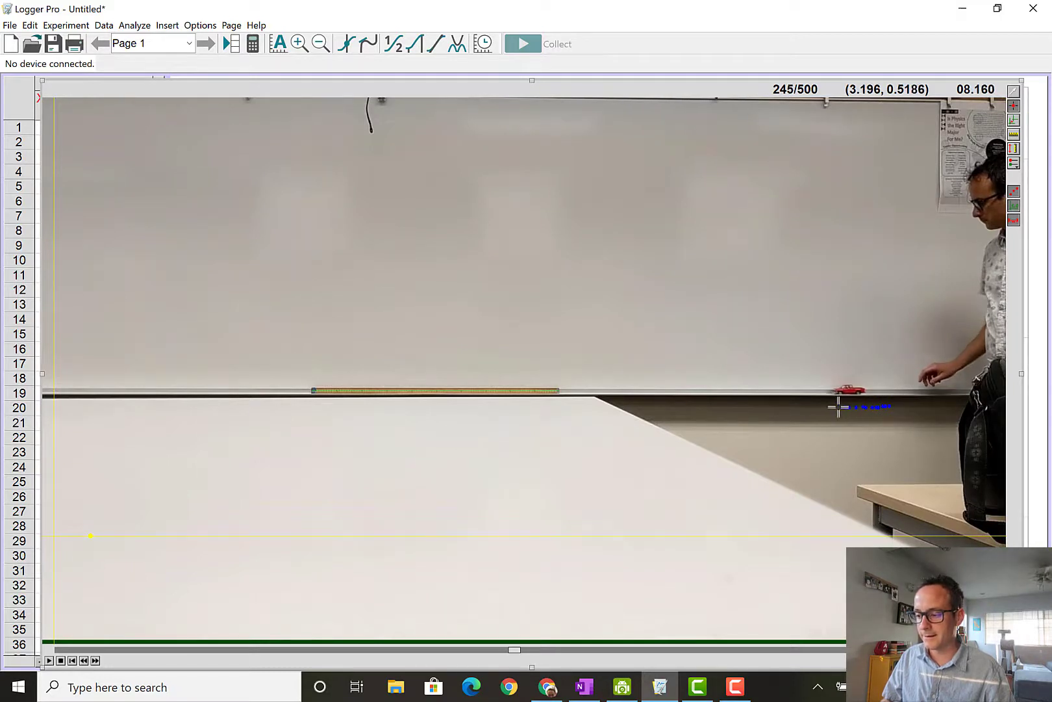
click(836, 407)
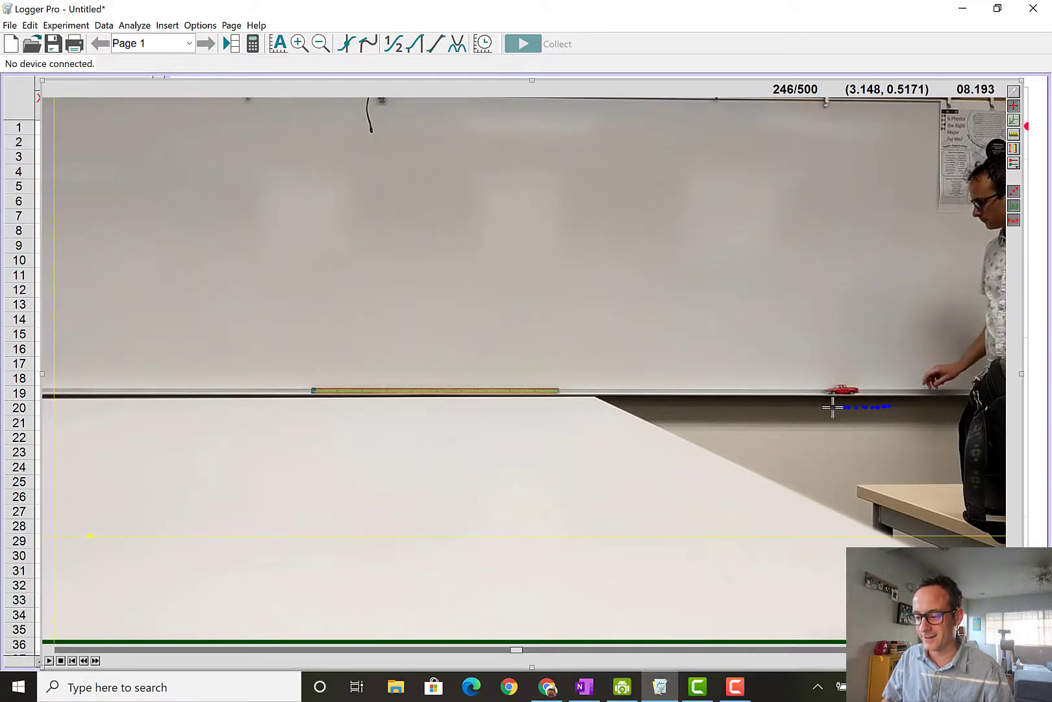
click(829, 407)
click(827, 407)
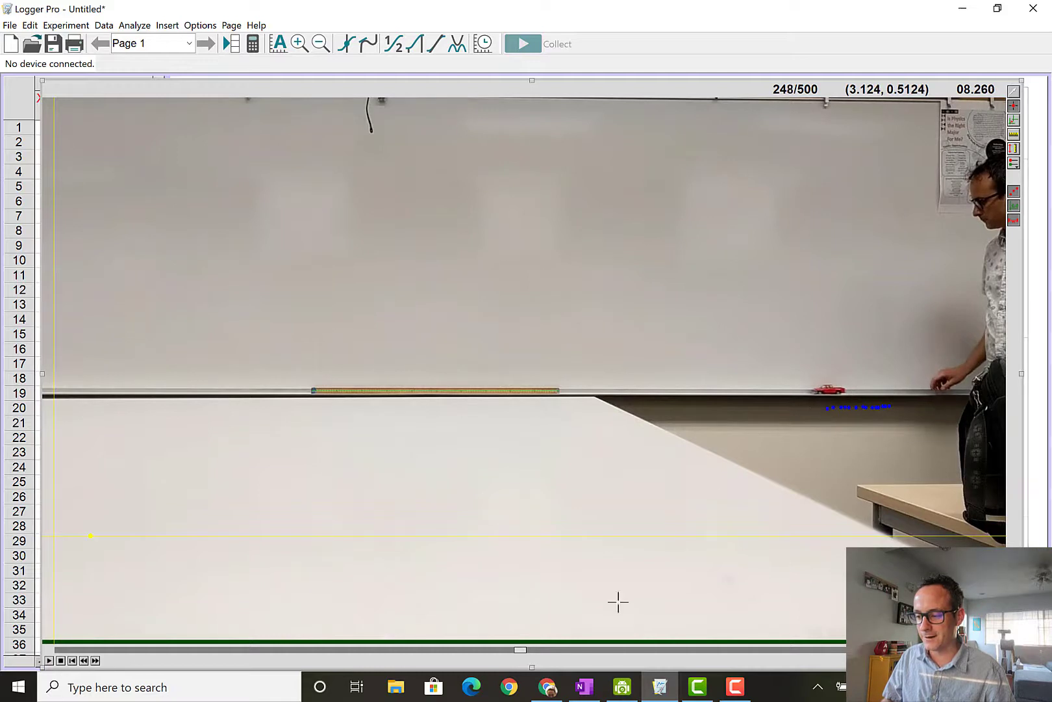
Skip ahead to frame 255 and add points just below the car's front end in frames 255 through 257.
click(625, 642)
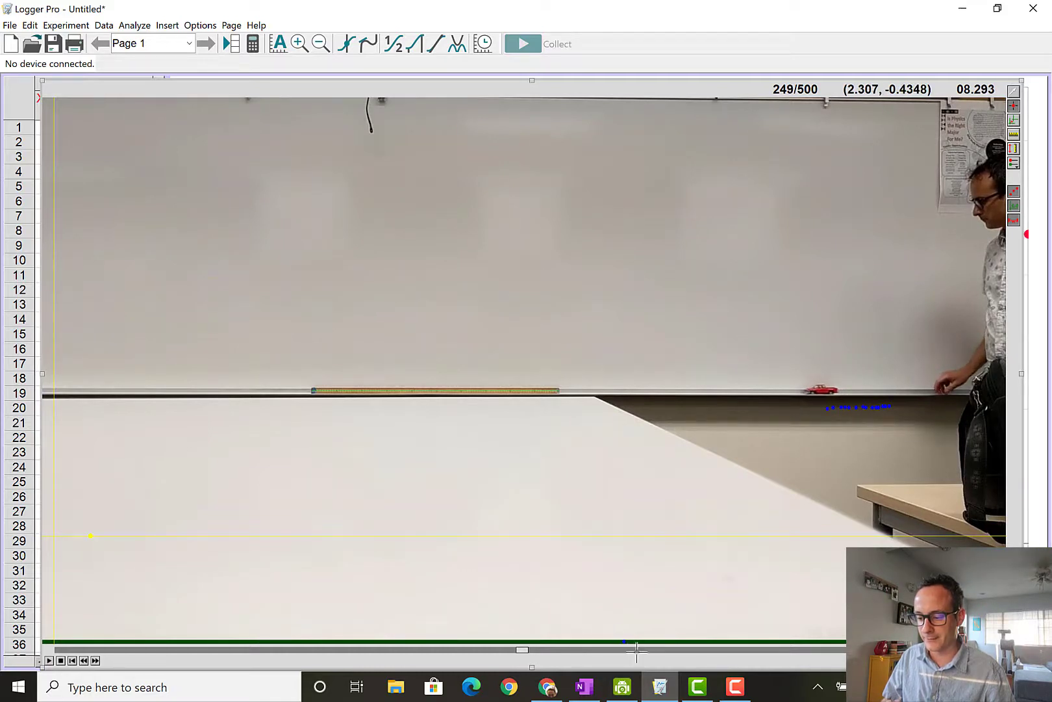
click(662, 649)
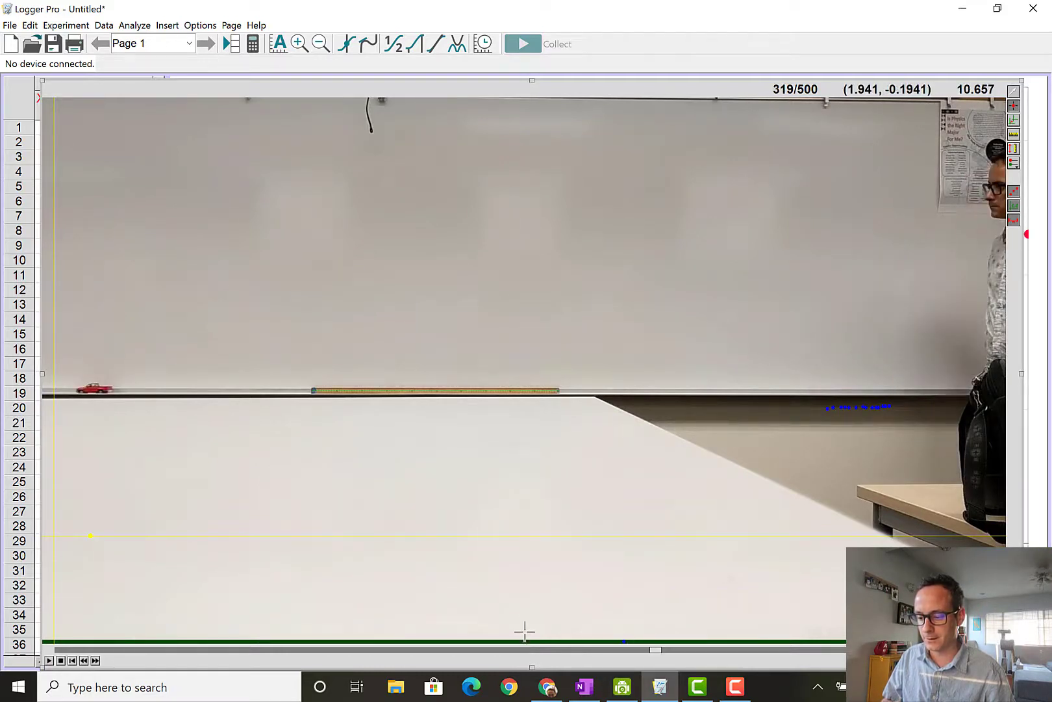
click(535, 649)
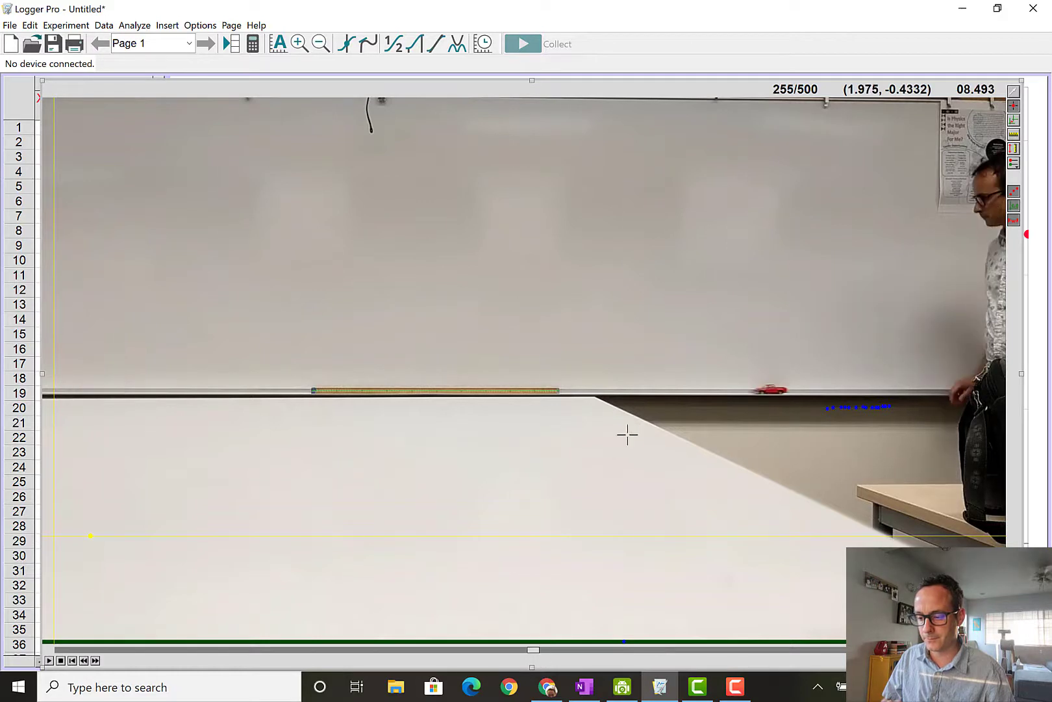
click(764, 407)
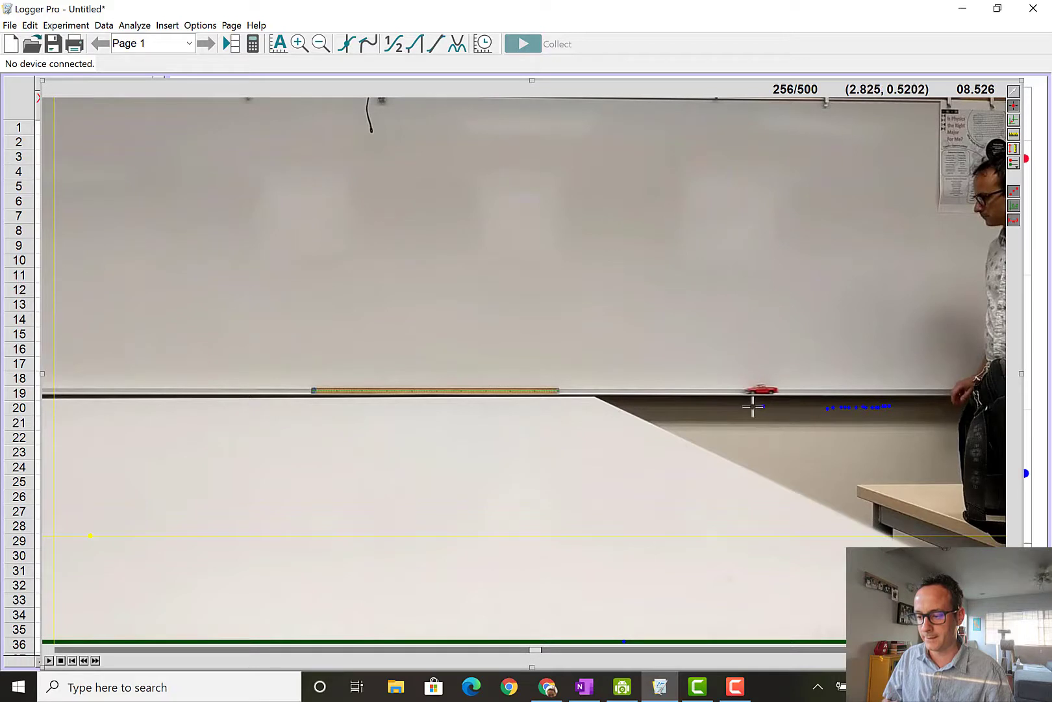
click(747, 407)
click(743, 407)
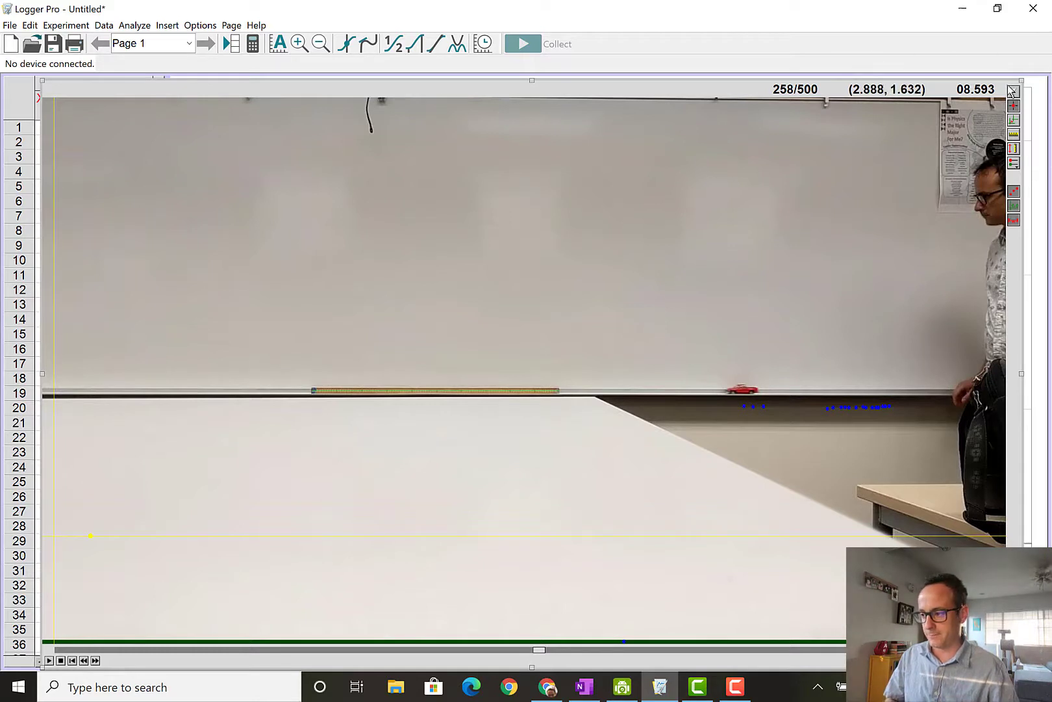
Bring the graph forward, then open the recent file Pullback Car.cmbl without saving the changes to the untitled document.
click(1041, 93)
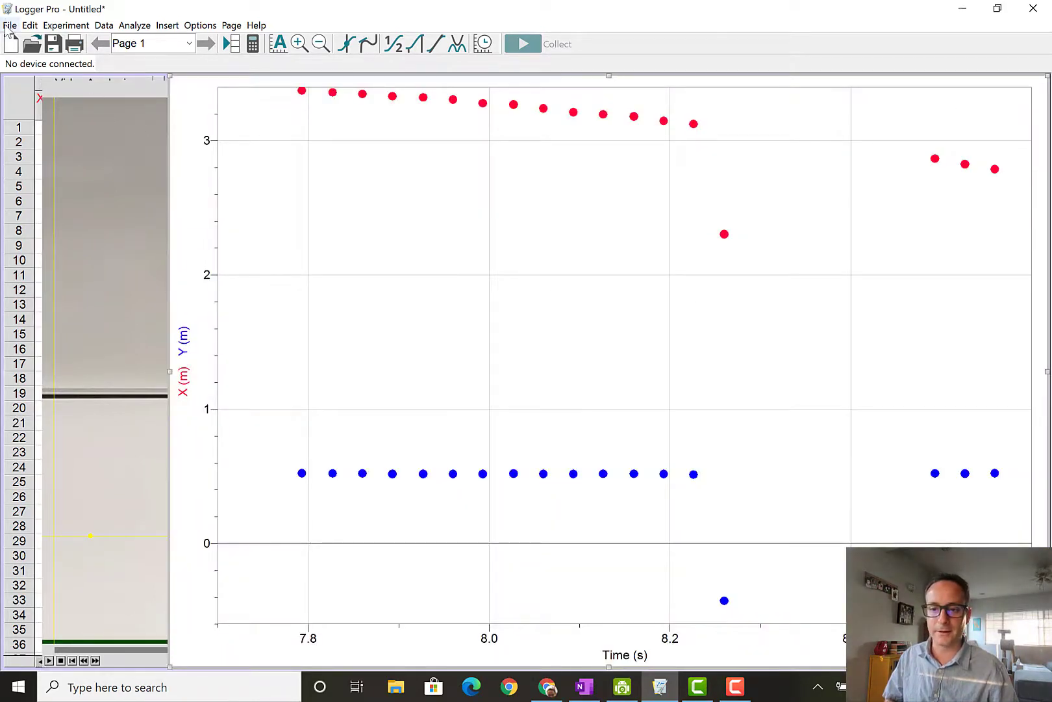
click(10, 24)
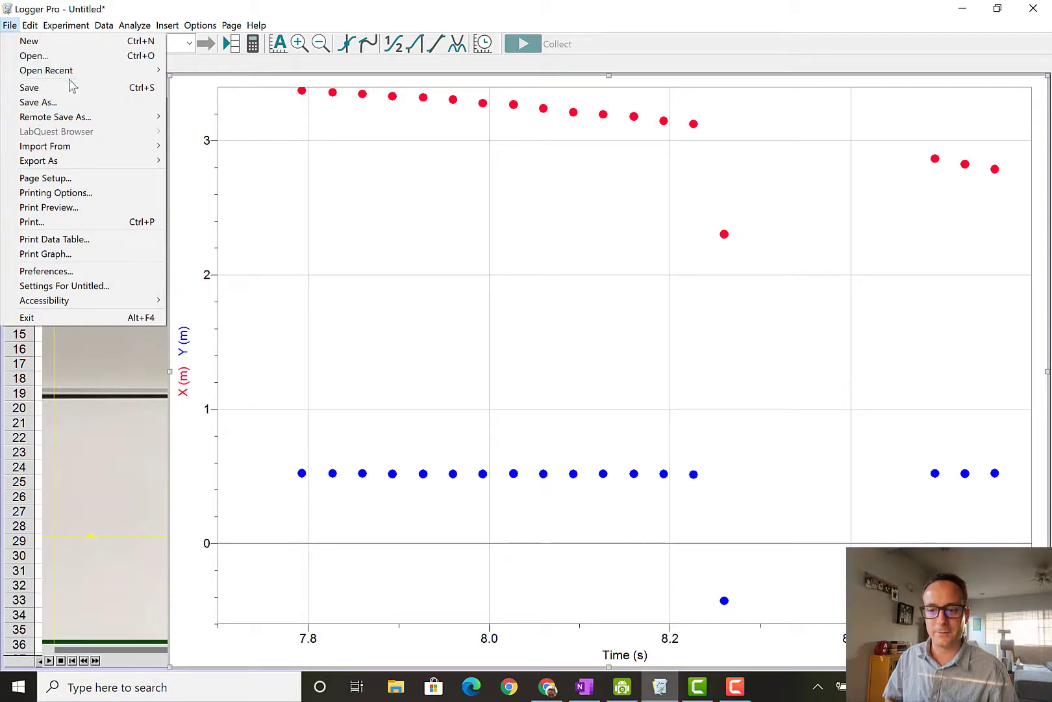
mouse_move(73, 71)
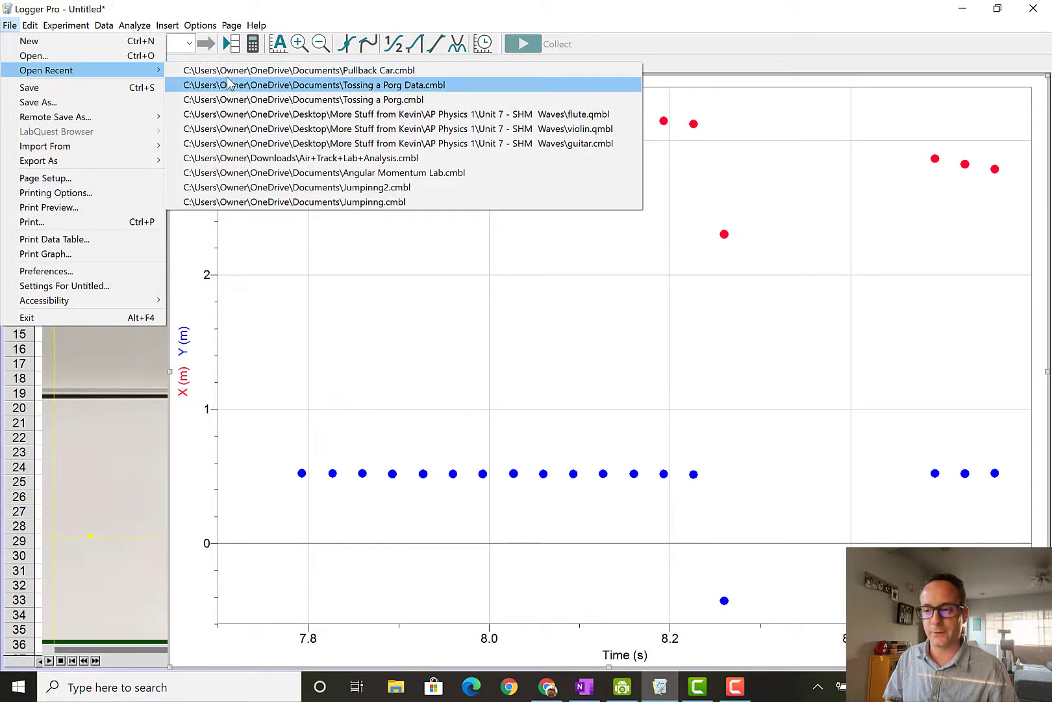
click(231, 73)
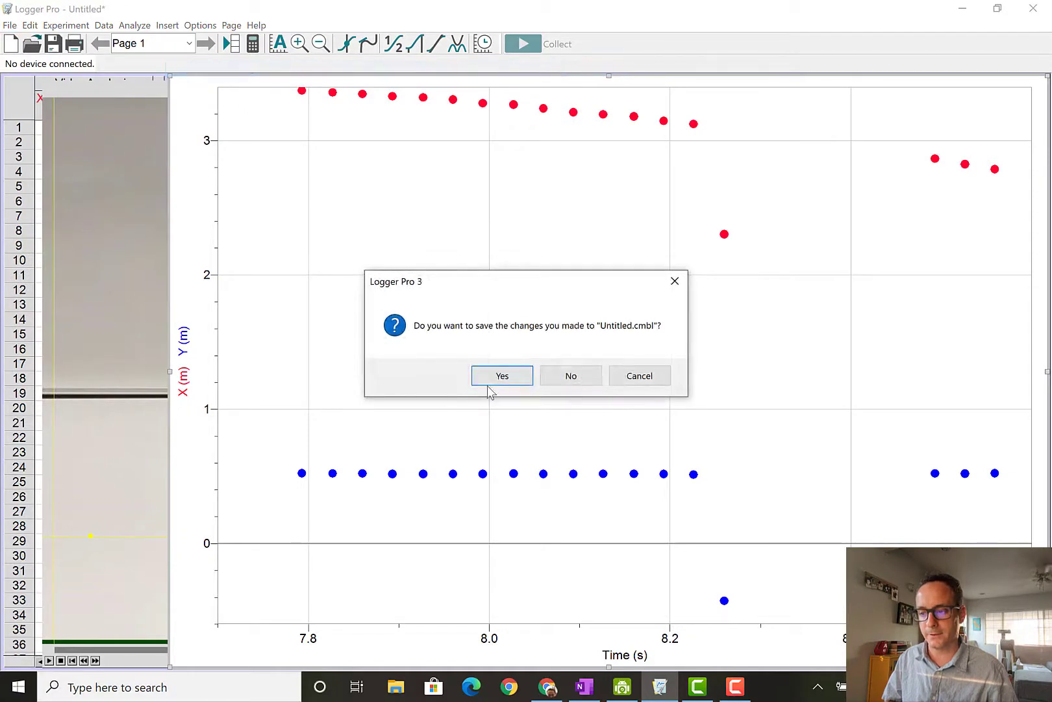
click(572, 376)
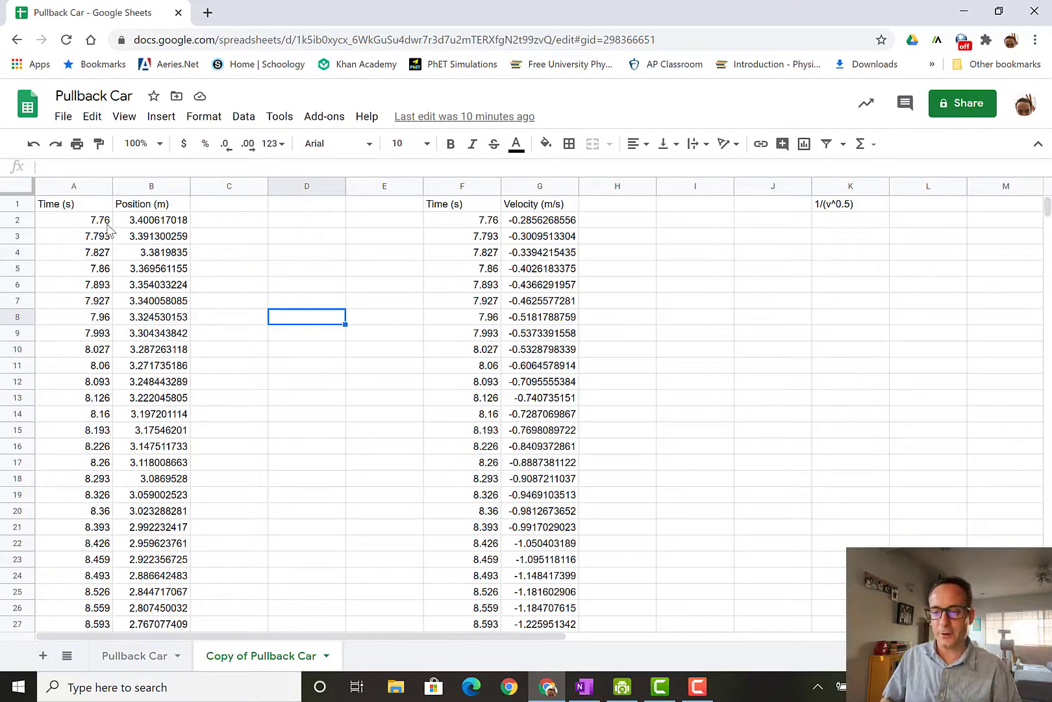
Examine the Time (s) and Position (m) headings and their first data row in the Pullback Car spreadsheet.
click(88, 208)
key(Down)
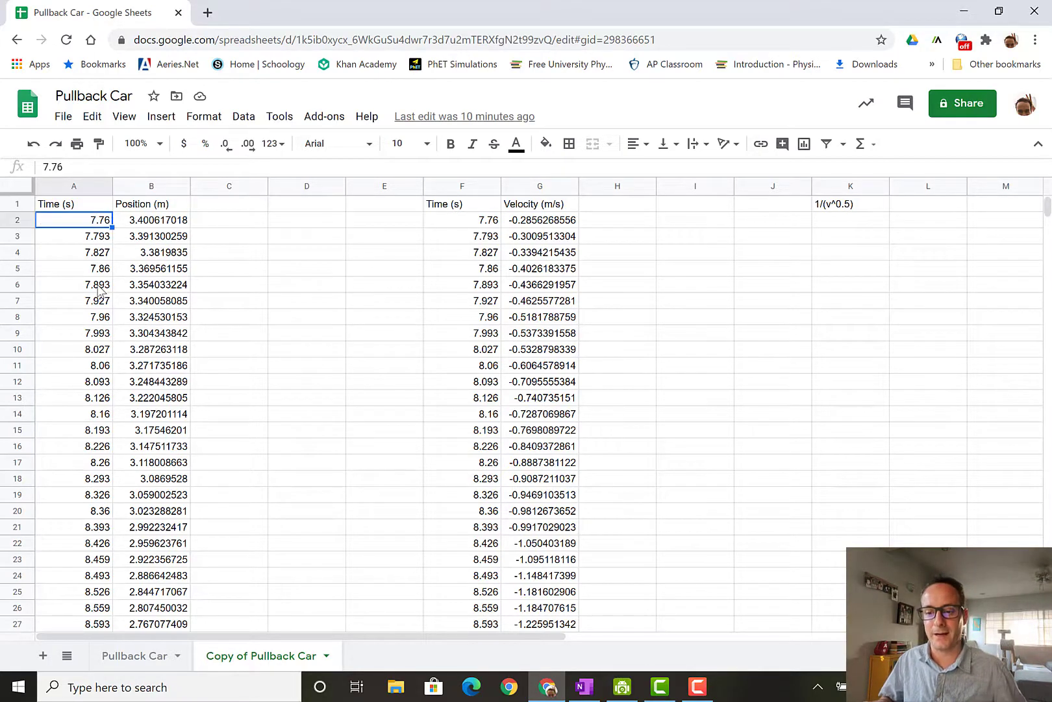
key(Up)
key(Down)
key(Up)
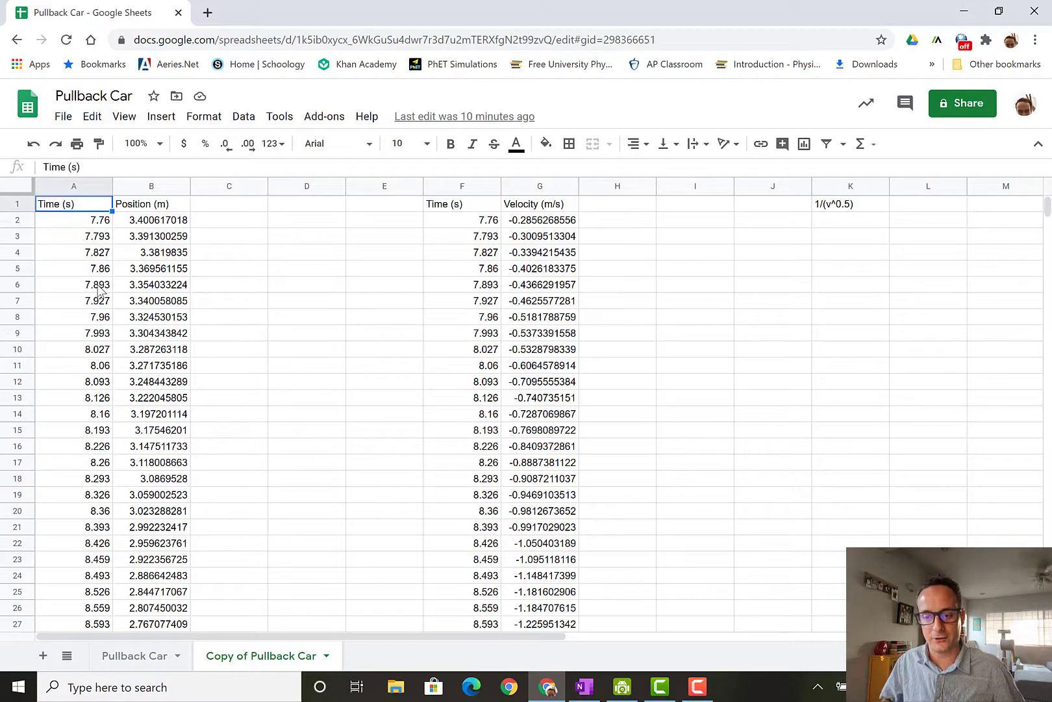
key(Down)
key(Right)
key(Left)
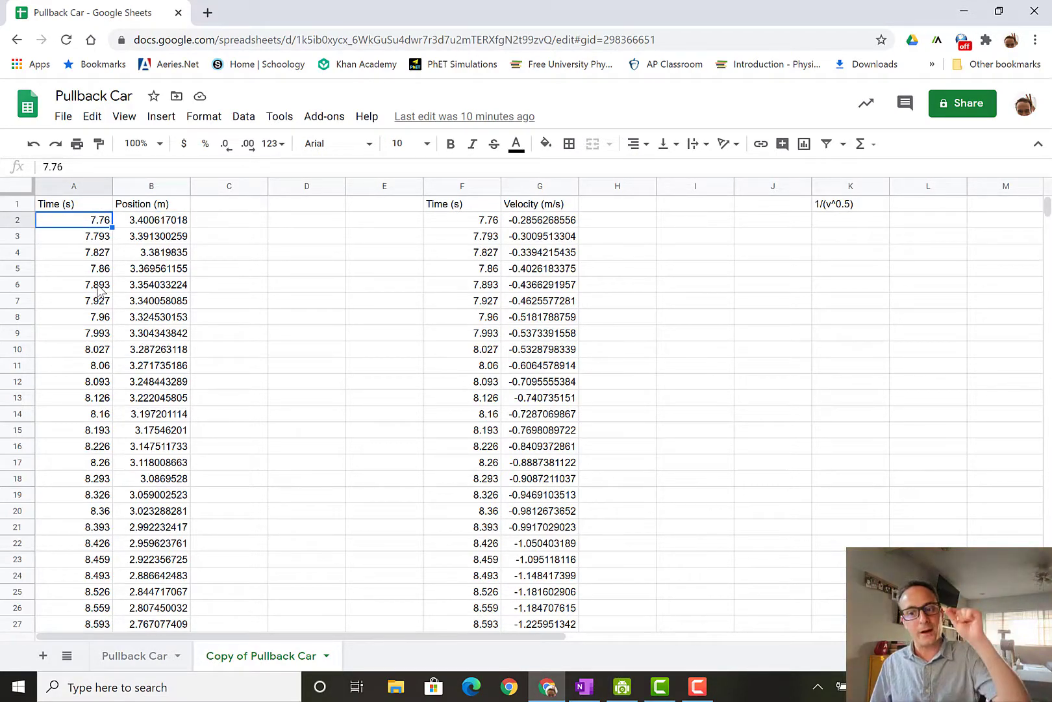
key(Right)
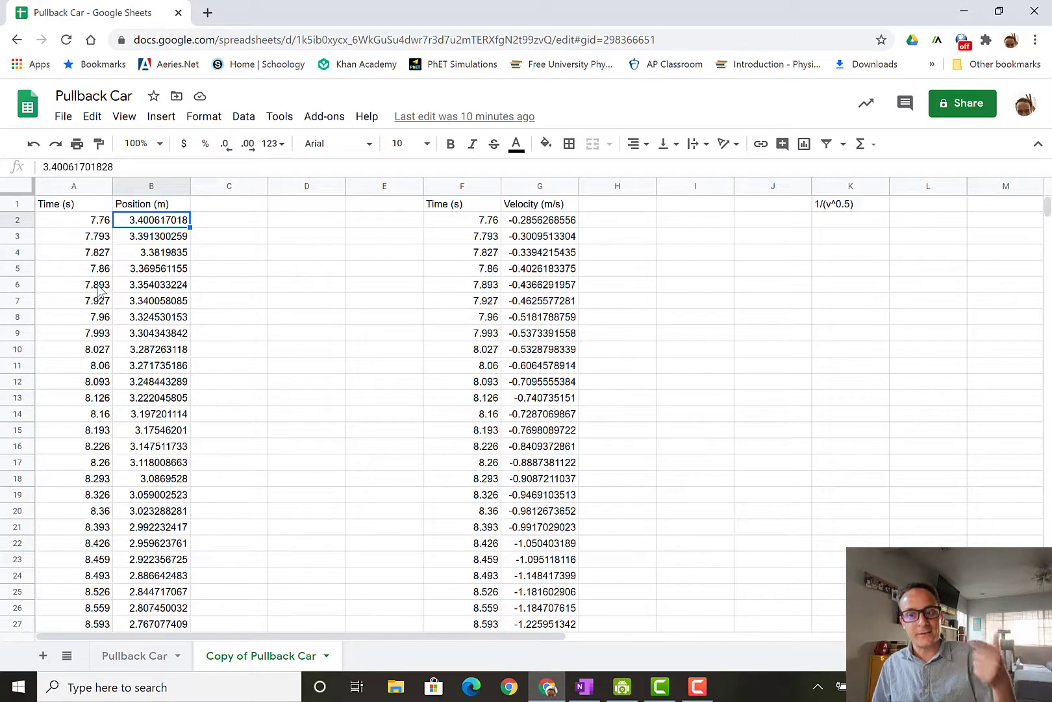
key(Left)
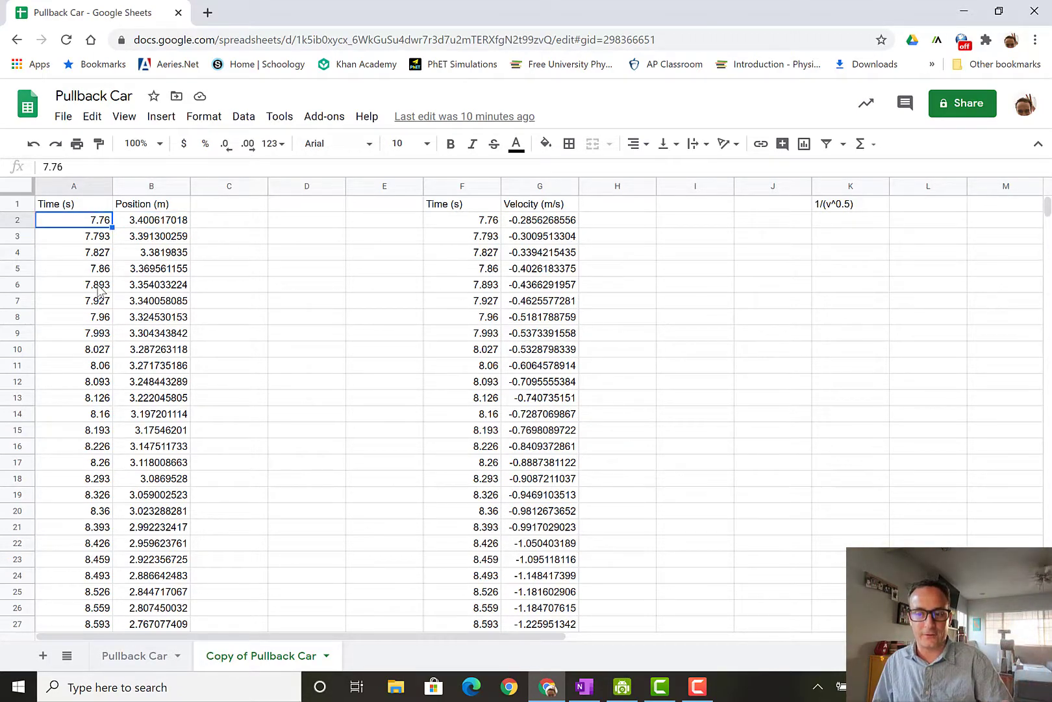
key(Right)
key(Up)
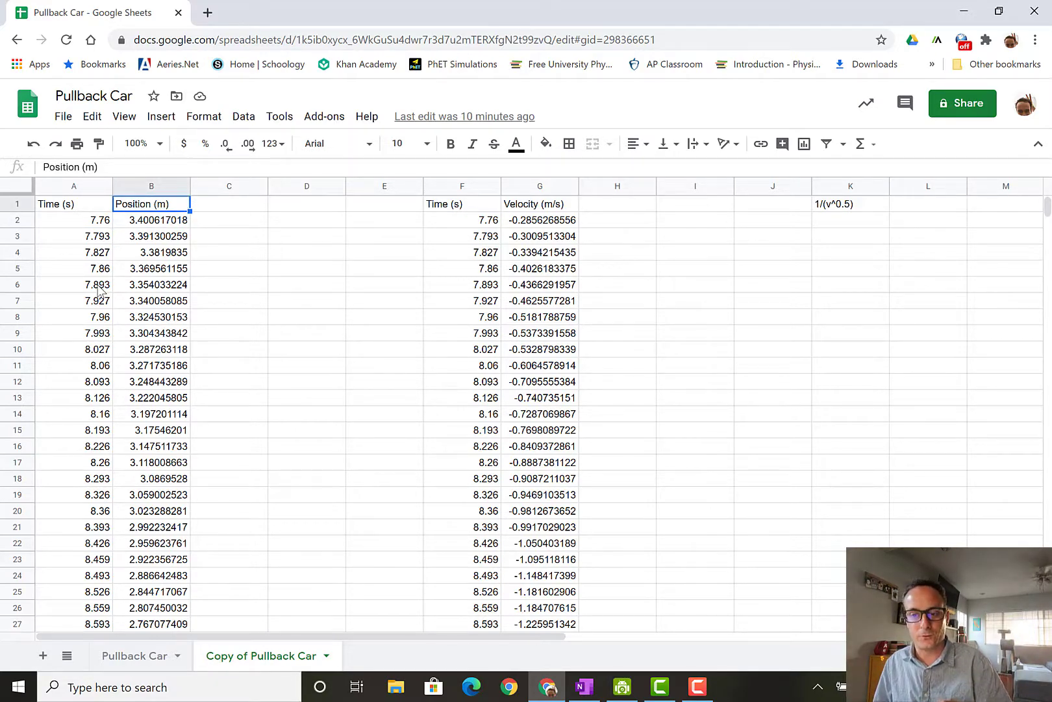
key(Down)
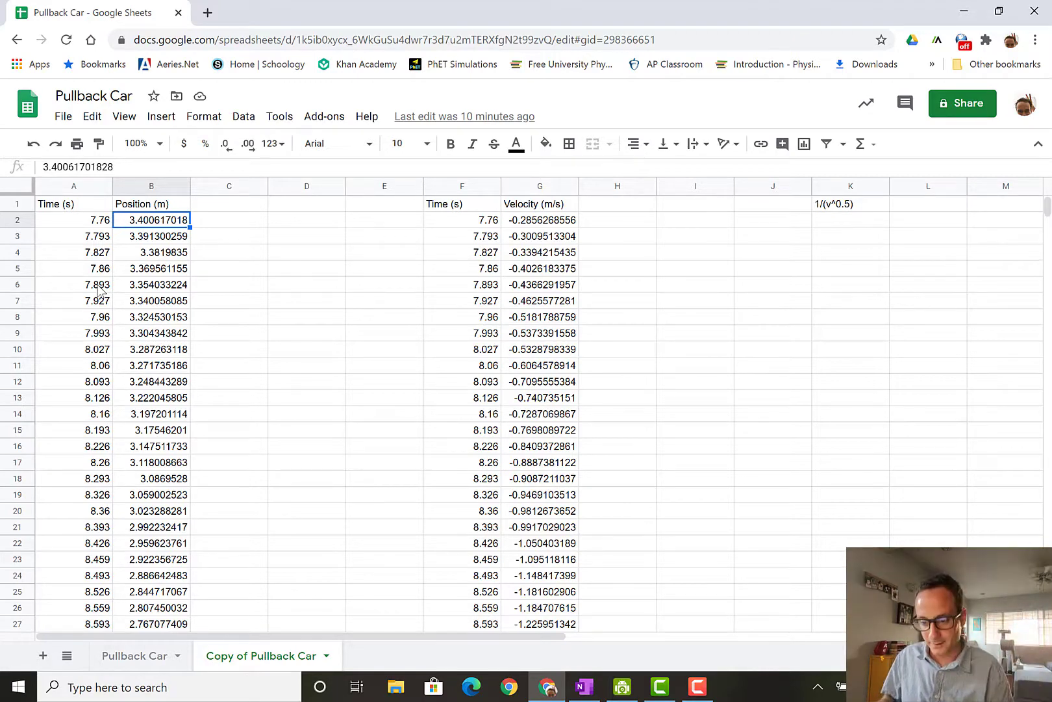
Go through the time and position pairs row by row from row 3 down to the final entry in row 93.
key(Down)
key(Left)
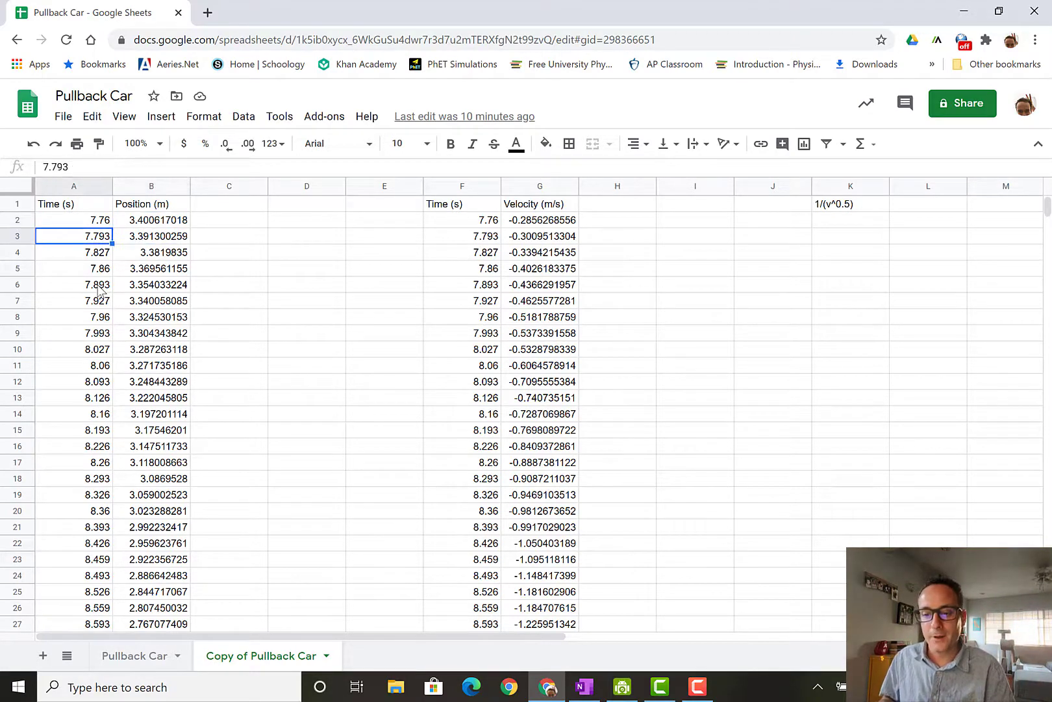
key(Right)
key(Down)
key(Left)
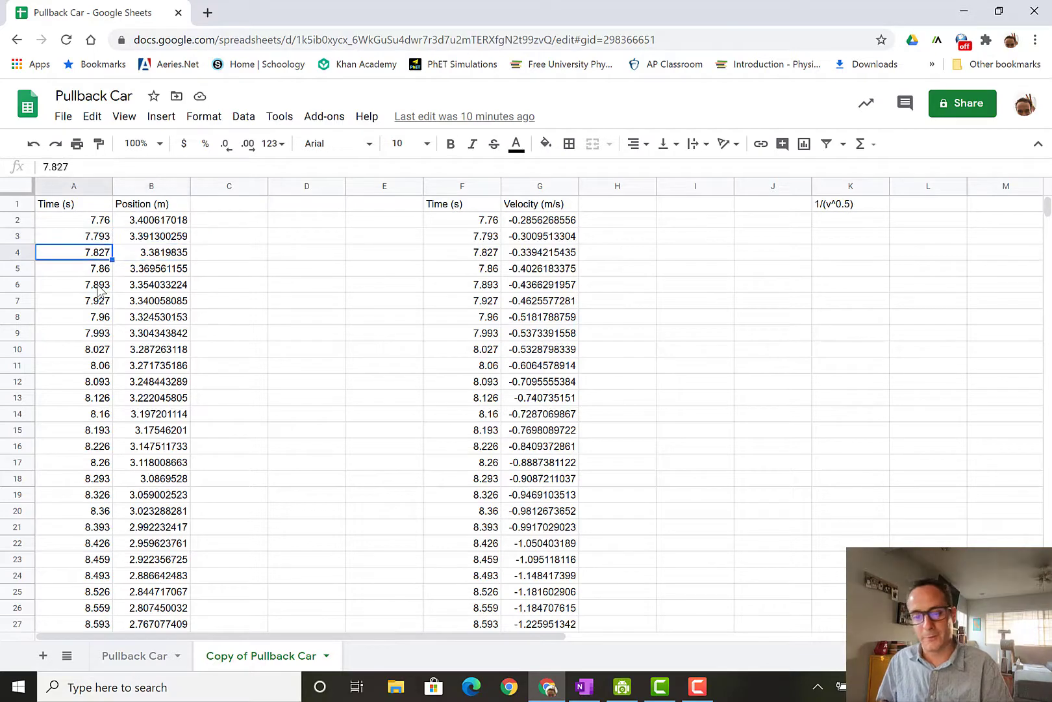
key(Right)
key(Down)
key(Left)
key(Right)
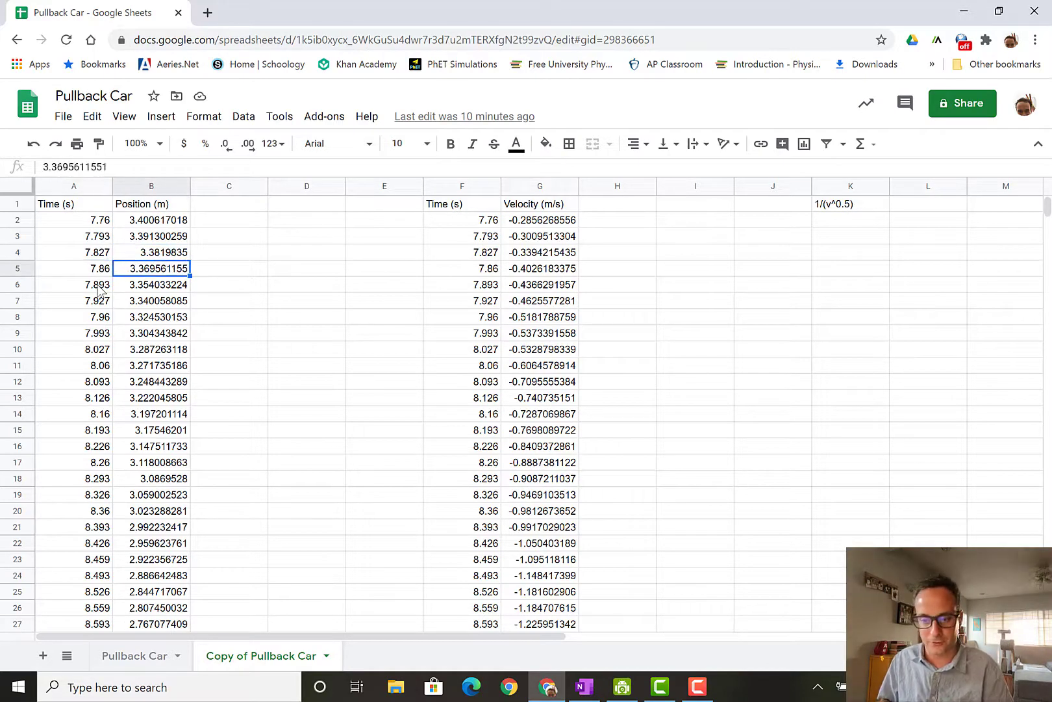
key(Left)
key(Down)
key(Down)
key(Down)
key(Down)
key(Down)
scroll(159, 390, down, 12)
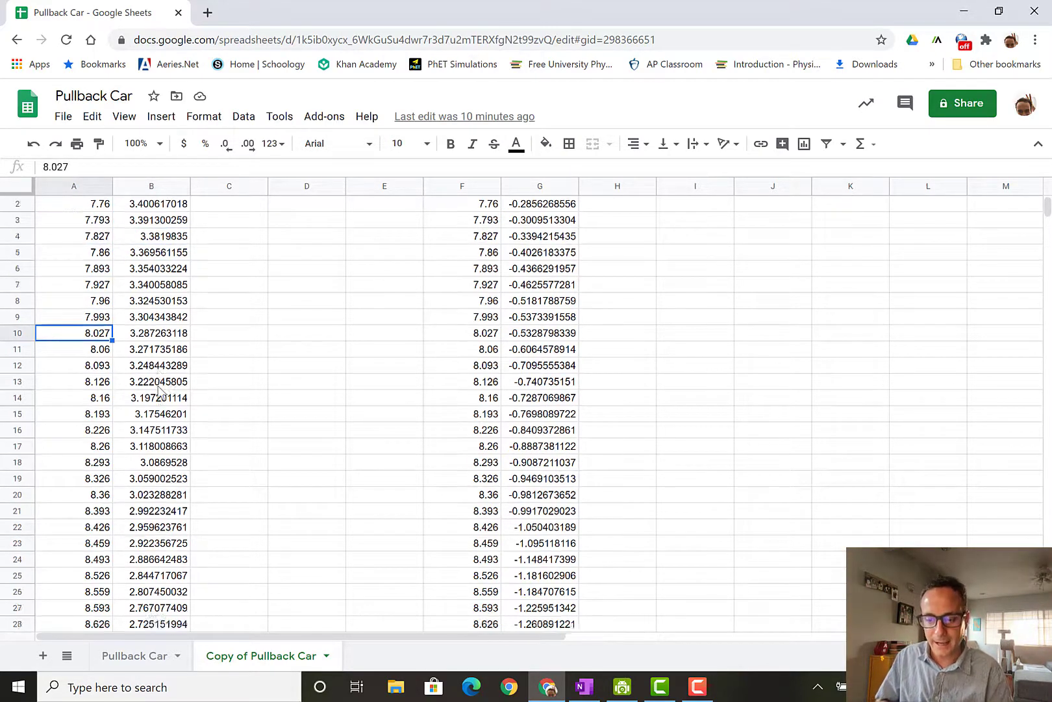
scroll(159, 390, down, 8)
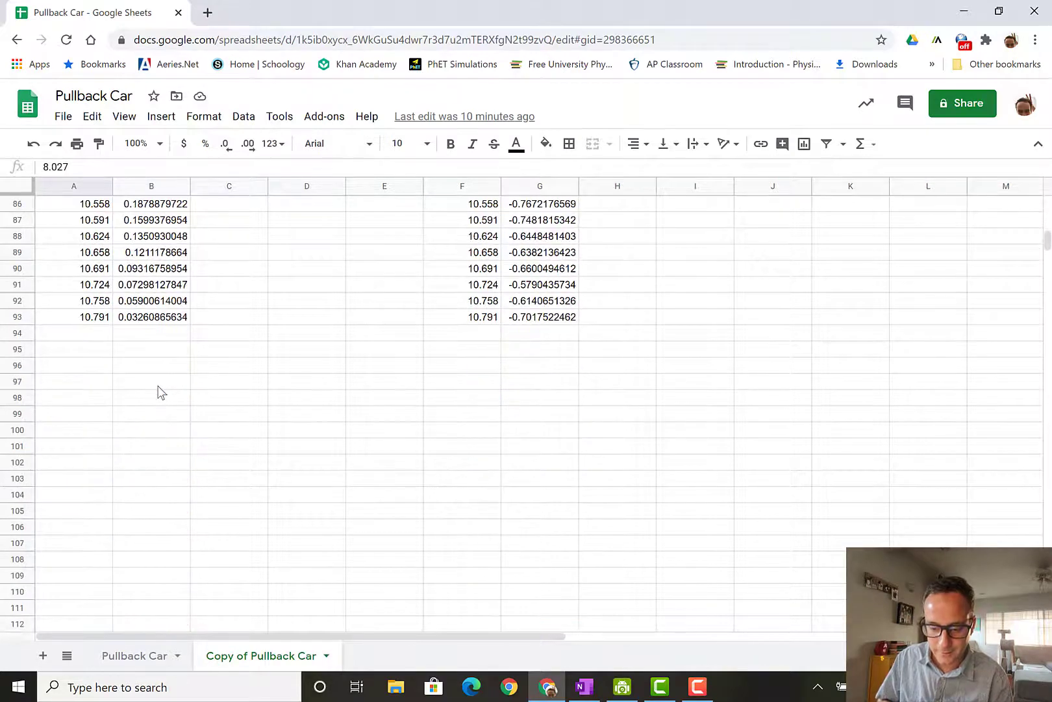
click(106, 316)
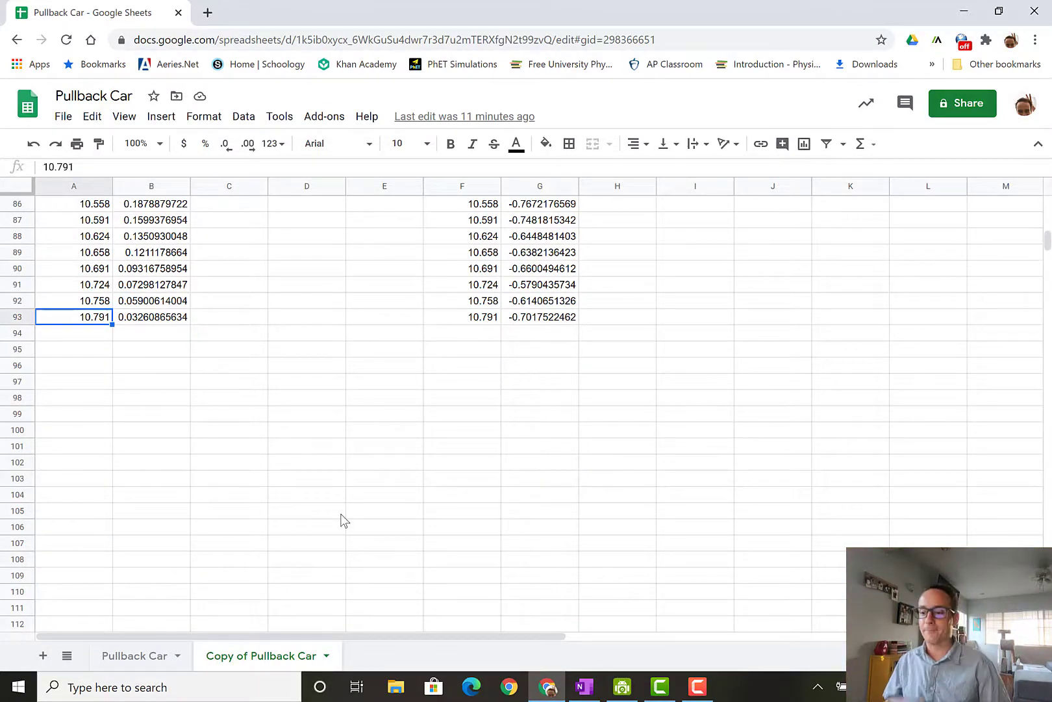
Examine the second Time (s) column and the Velocity (m/s) column, comparing the velocity heading with the Position (m) heading.
scroll(507, 413, up, 5)
scroll(507, 413, up, 15)
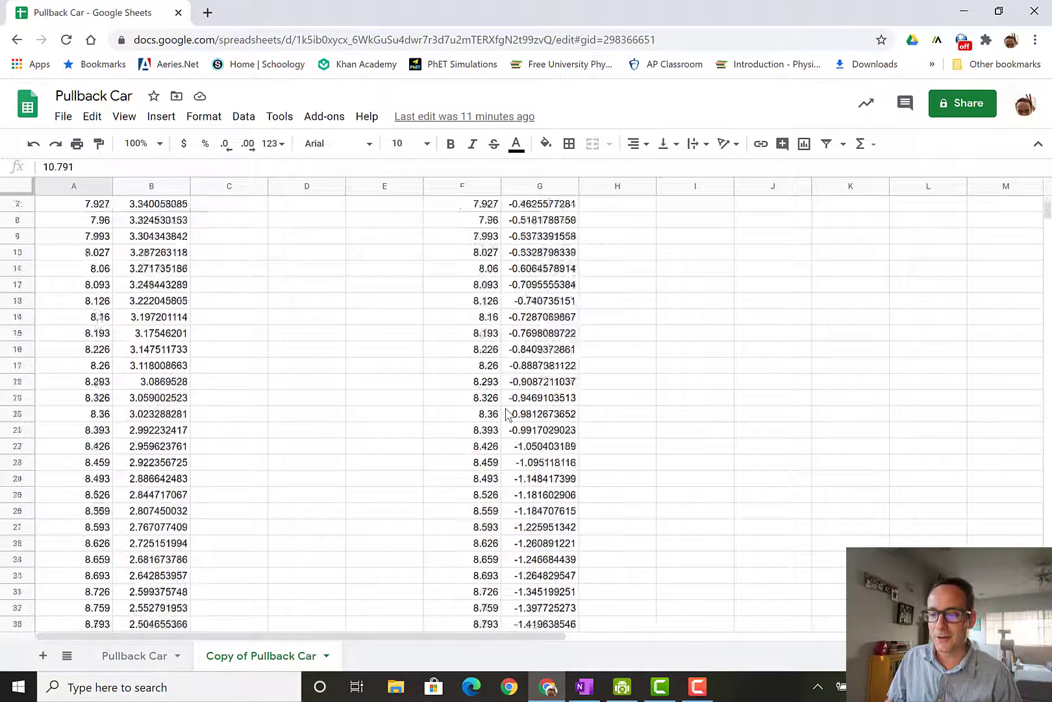
click(478, 208)
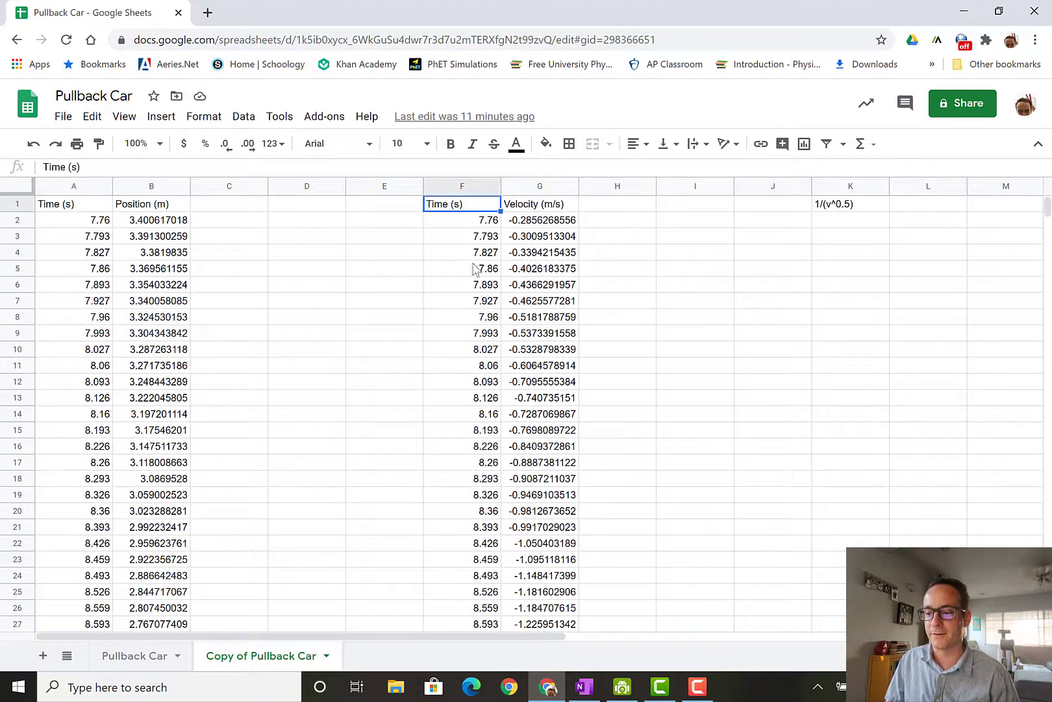
key(Down)
key(Right)
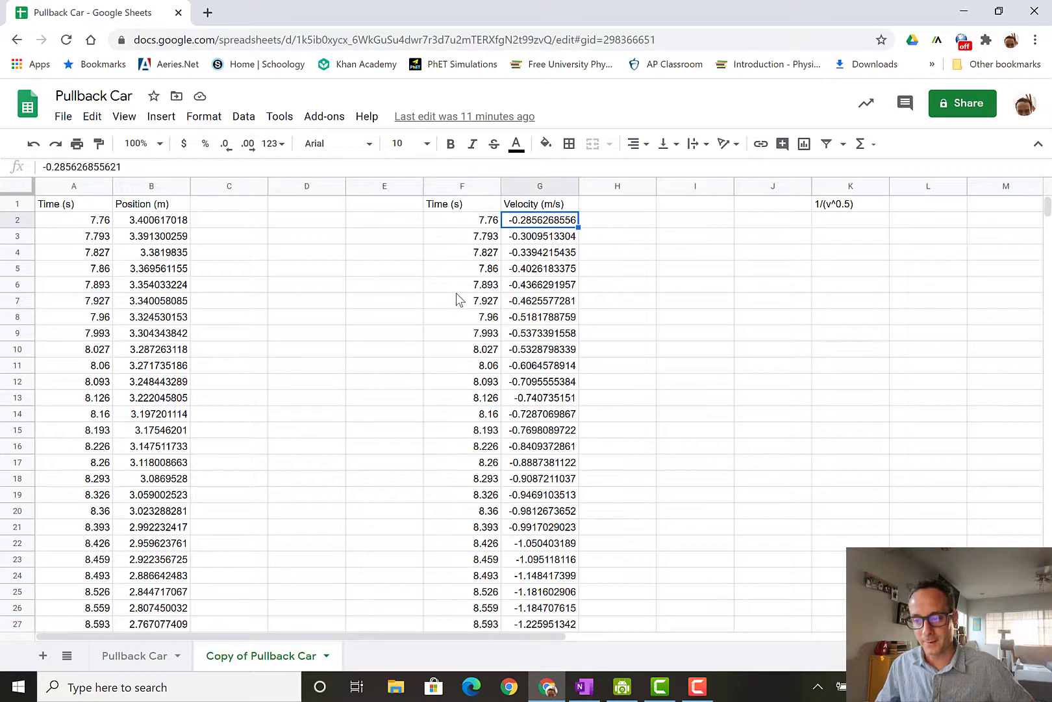
key(Up)
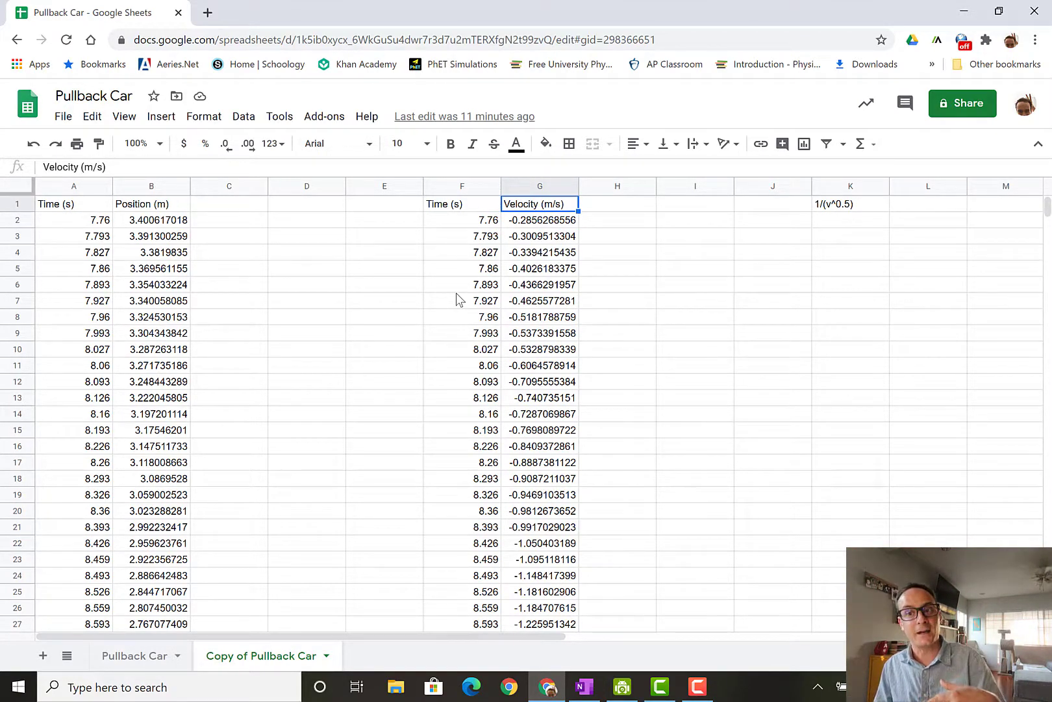
double_click(559, 206)
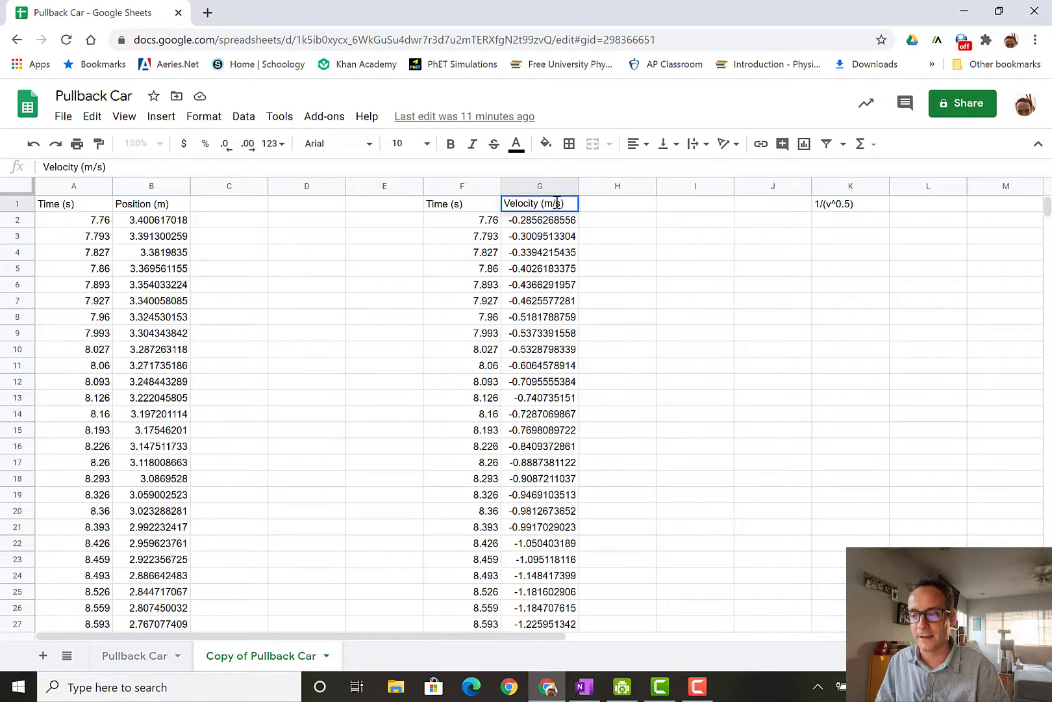
click(160, 211)
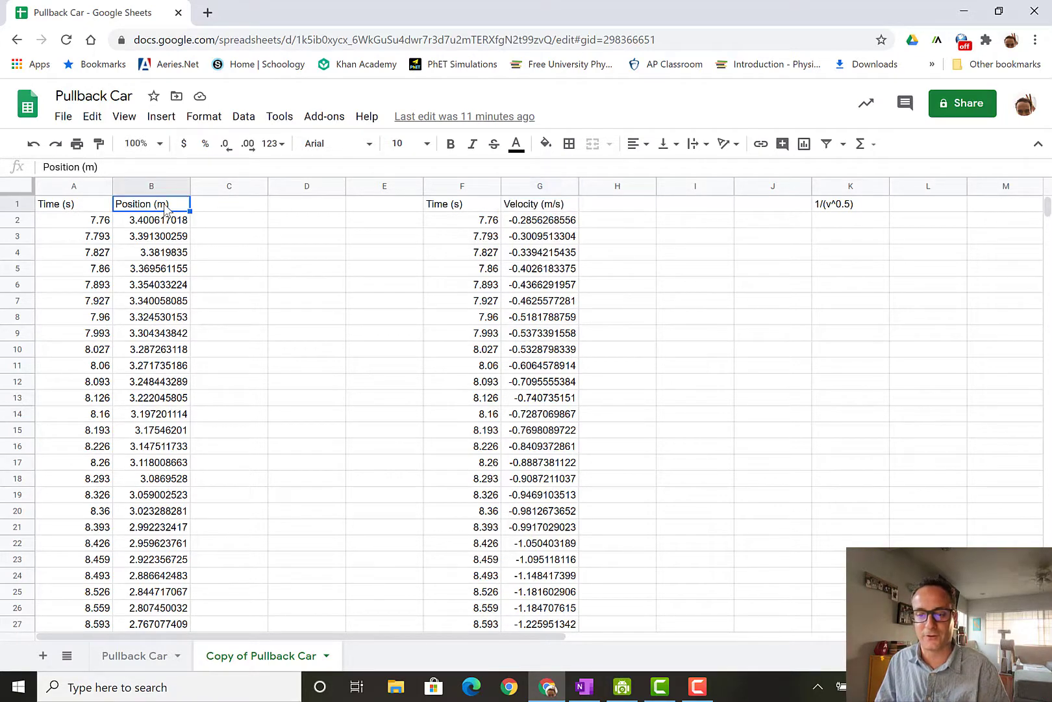
click(549, 211)
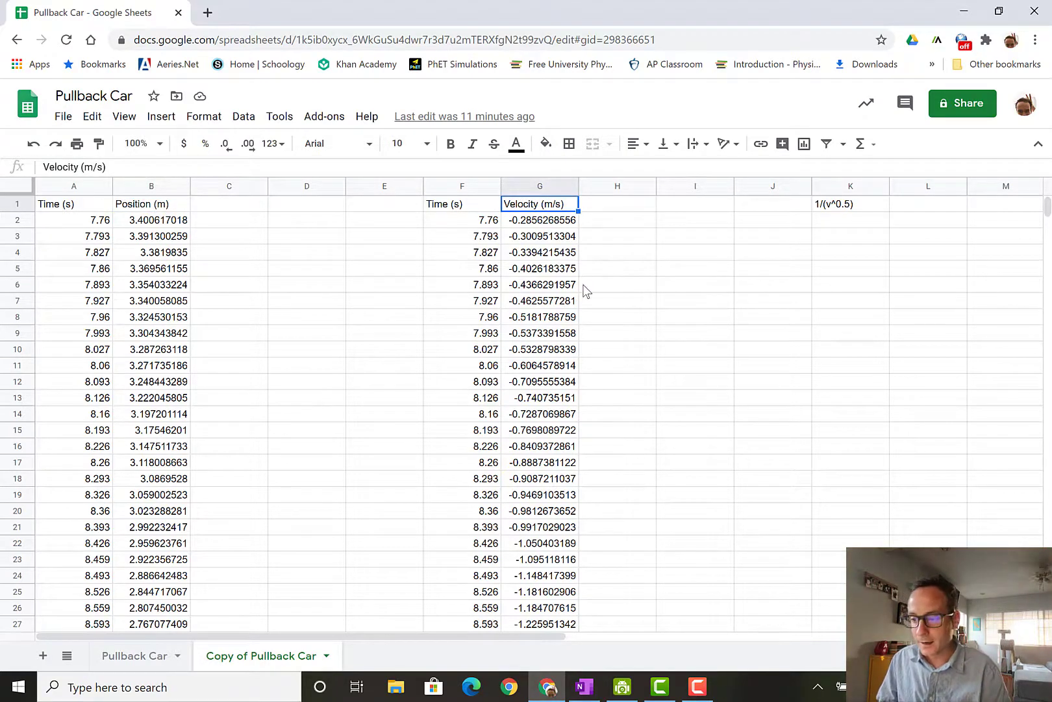
Compare the first time, position and velocity entries across row 2, ending at the empty cell K2 under the 1/(v^0.5) heading.
key(Down)
key(Down)
key(Left)
key(Left)
key(Left)
key(Left)
key(Left)
key(Left)
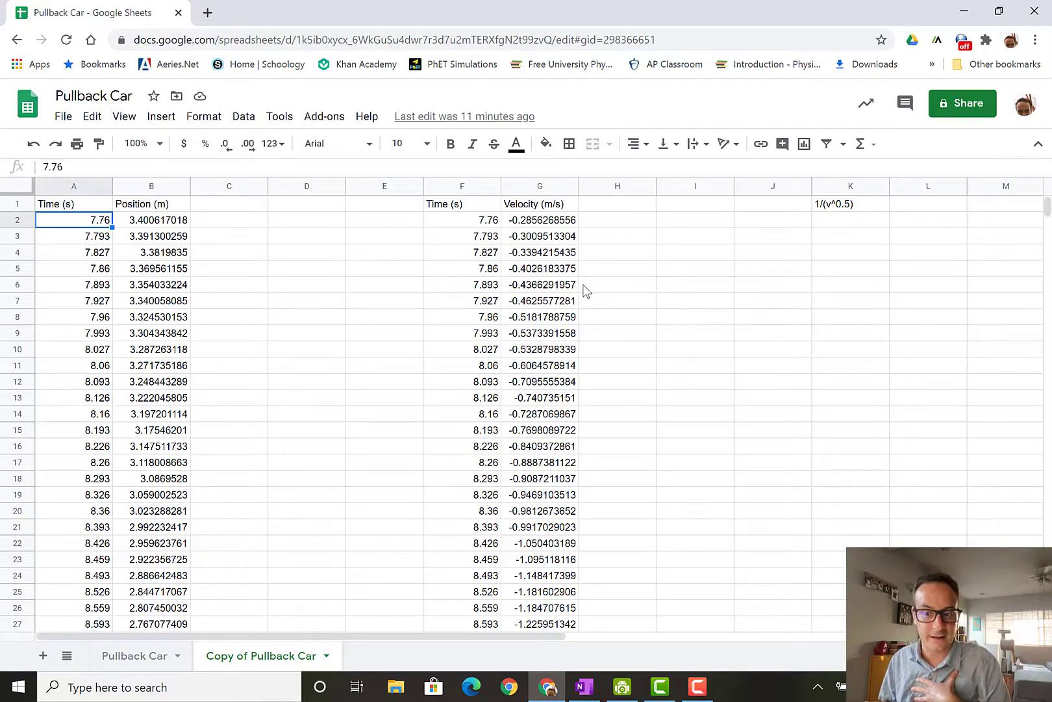
key(Right)
key(Right)
key(Right)
key(Right)
key(Right)
key(Right)
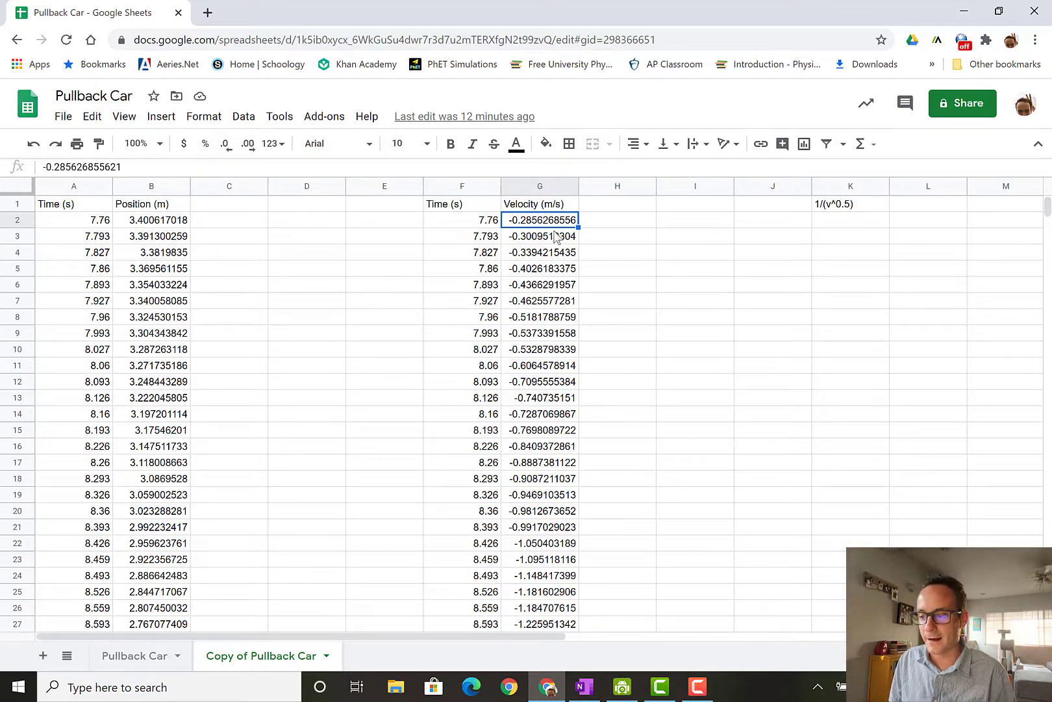
click(148, 238)
click(161, 223)
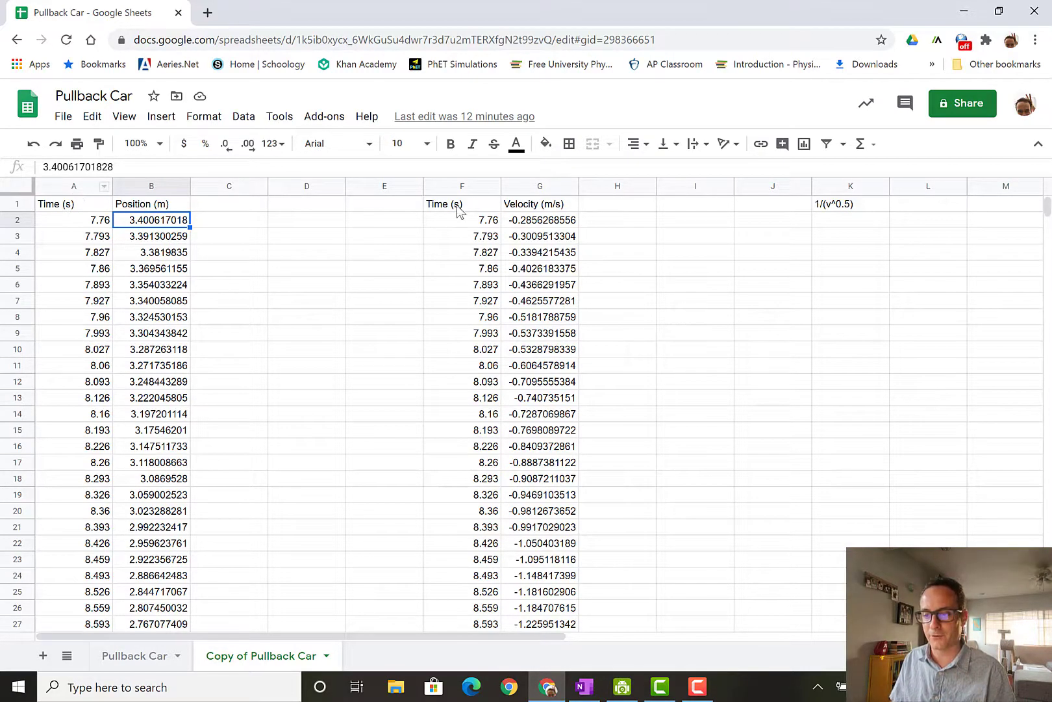
click(835, 220)
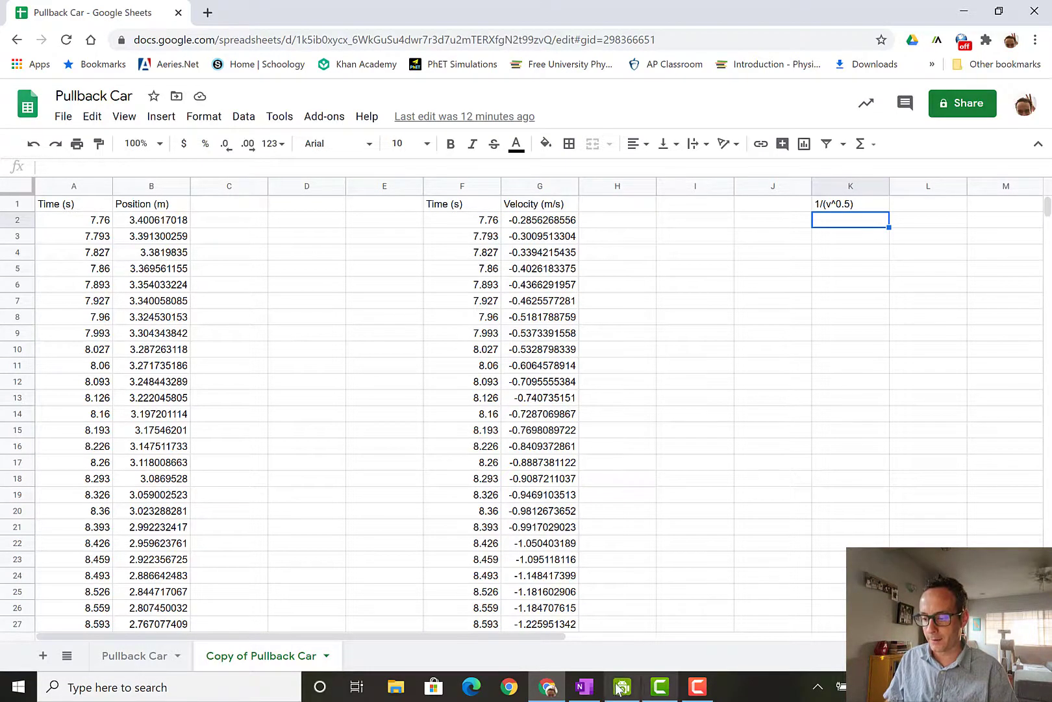
Switch to OneNote and handwrite t' = in black ink on the Pullback Car! page.
click(586, 689)
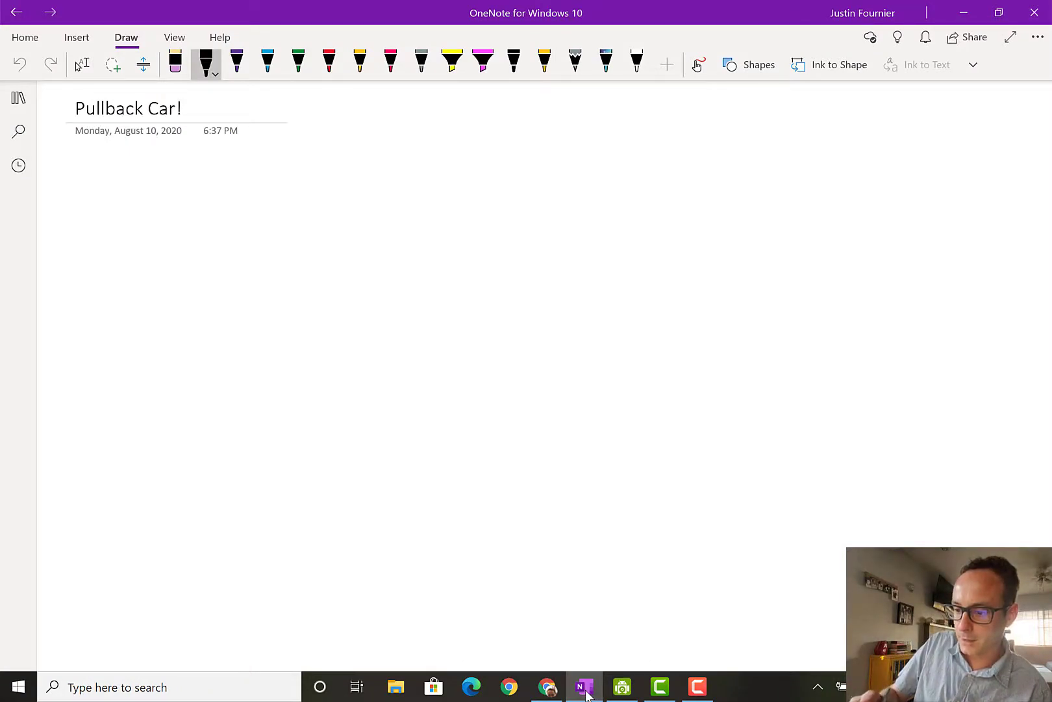
drag(219, 237, 260, 321)
mouse_move(193, 275)
mouse_down()
mouse_move(354, 278)
mouse_move(354, 297)
mouse_up()
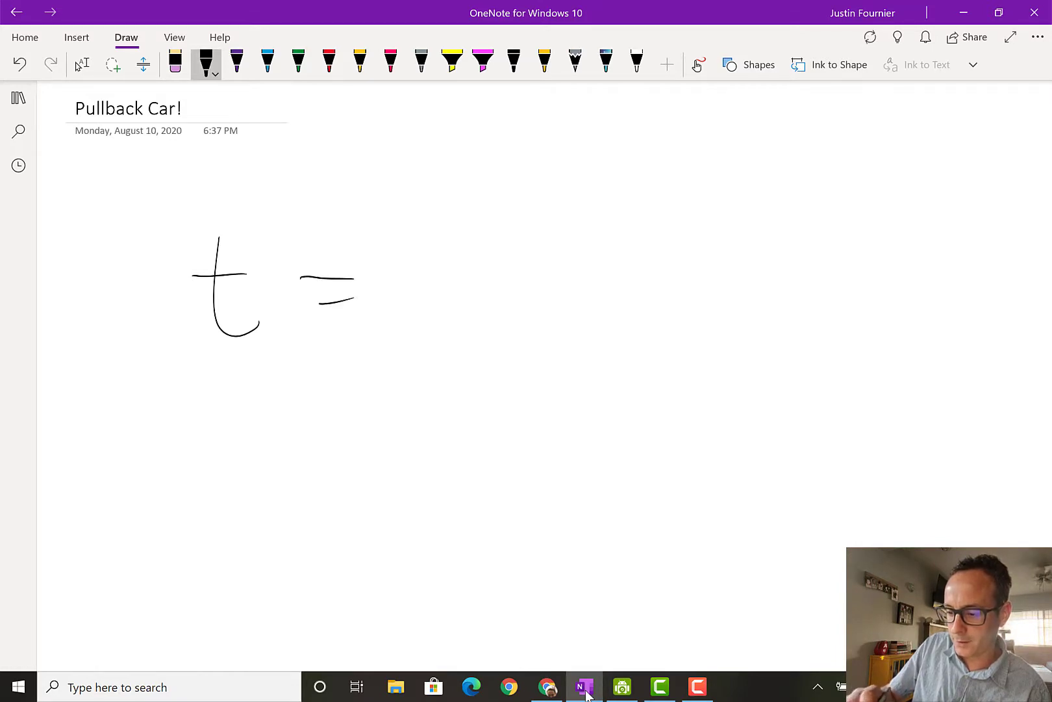
drag(251, 223, 255, 248)
mouse_move(325, 272)
mouse_down()
mouse_move(328, 305)
mouse_move(360, 274)
mouse_up()
drag(335, 302, 358, 299)
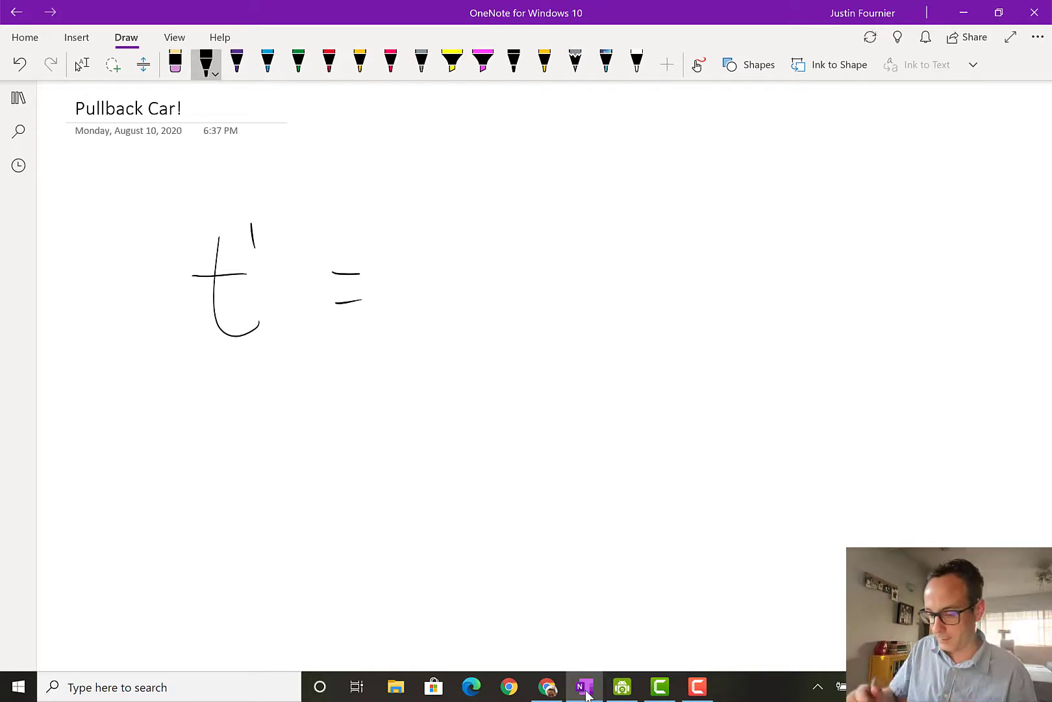
Handwrite the fraction 1 over the square root of t after the equals sign.
drag(497, 158, 507, 215)
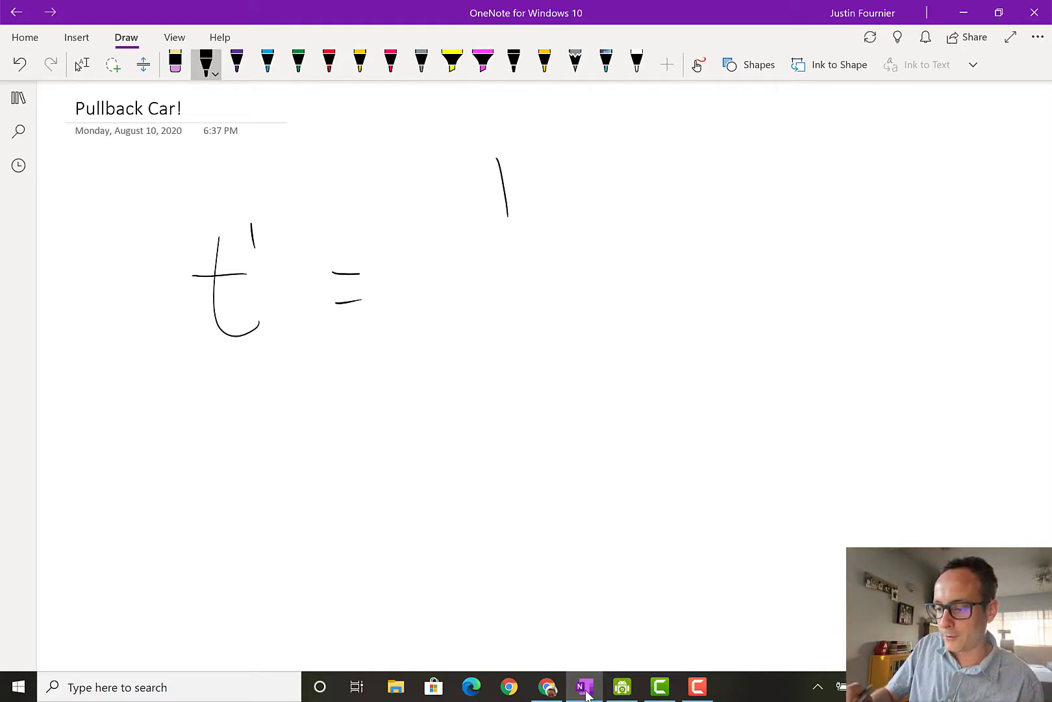
drag(416, 251, 617, 231)
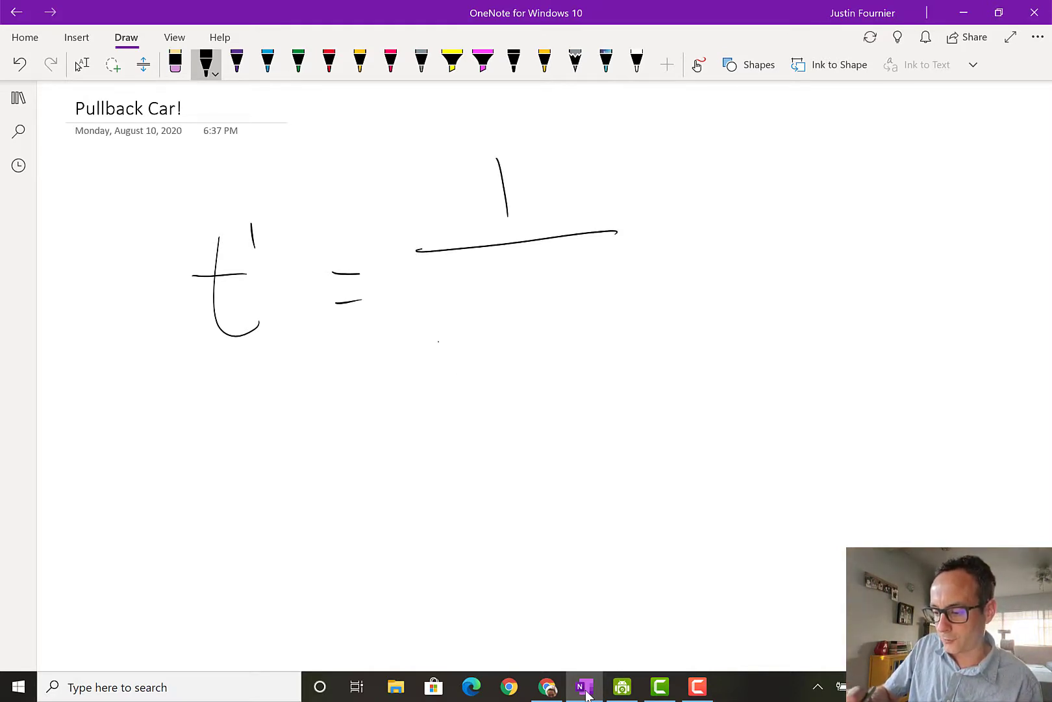
mouse_move(439, 340)
mouse_down()
mouse_move(617, 262)
mouse_move(614, 294)
mouse_up()
mouse_move(527, 300)
mouse_down()
mouse_move(562, 351)
mouse_move(545, 321)
mouse_up()
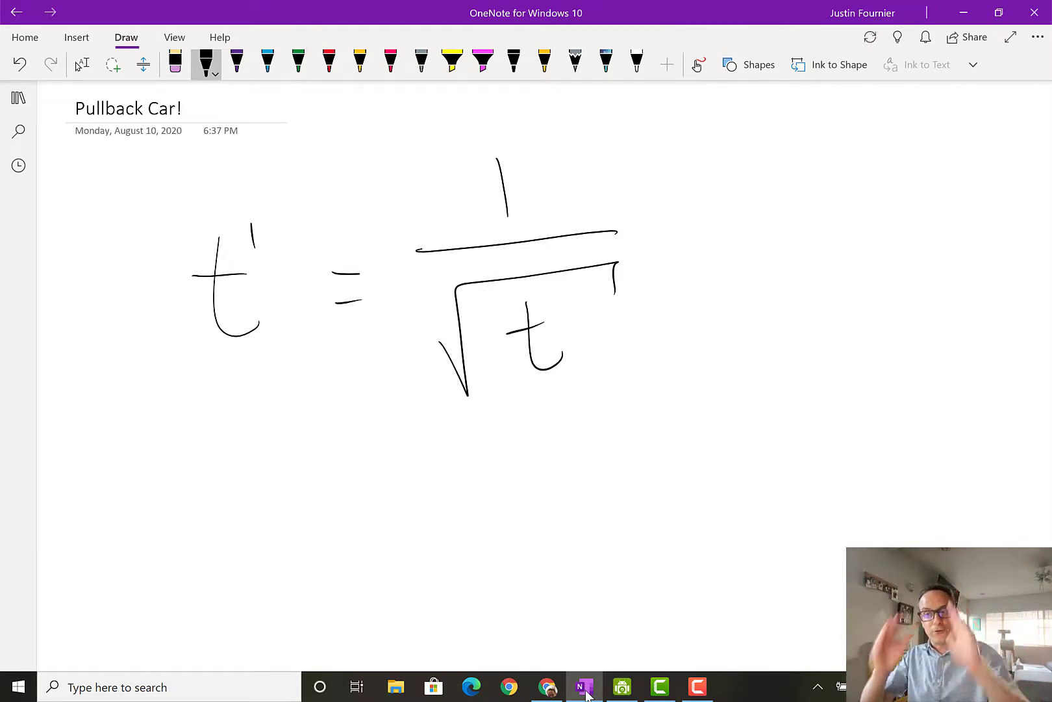
Circle the handwritten t' on the OneNote page, and switch back to the Pullback Car spreadsheet in Google Sheets.
mouse_move(304, 192)
mouse_down()
mouse_move(260, 153)
mouse_move(174, 211)
mouse_up()
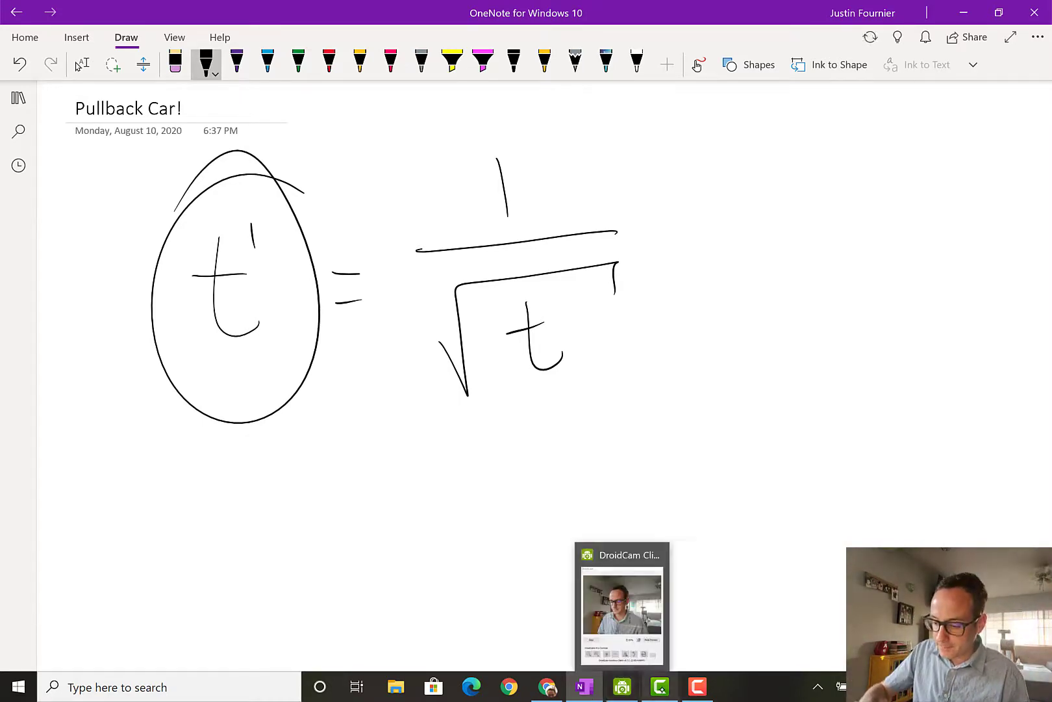
click(548, 688)
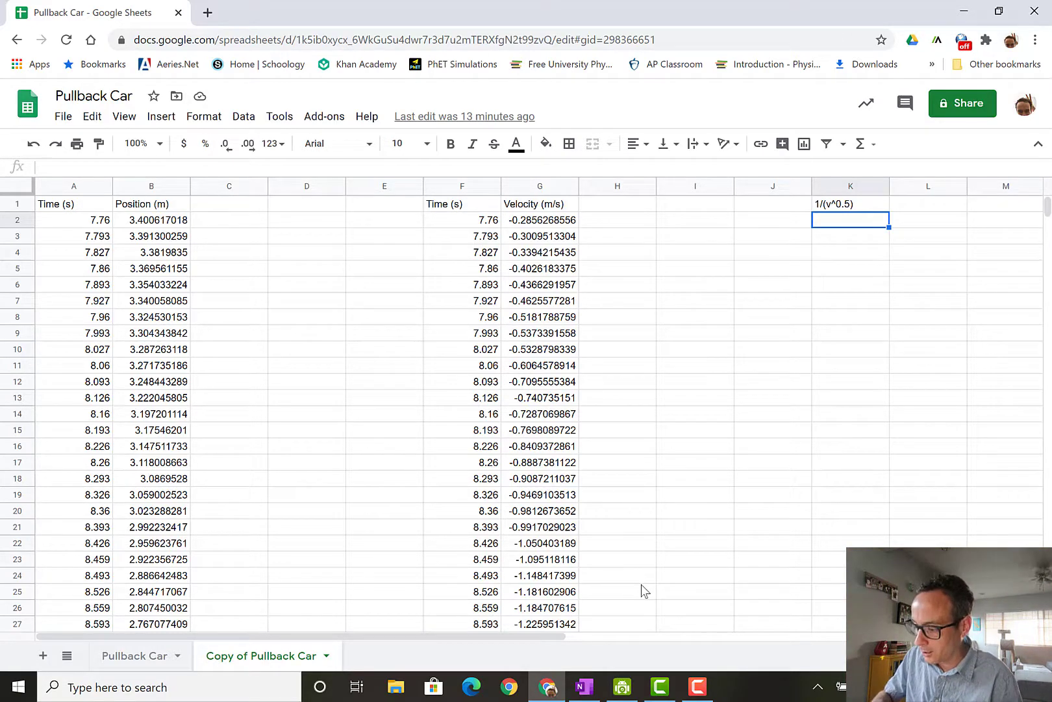
text(=1)
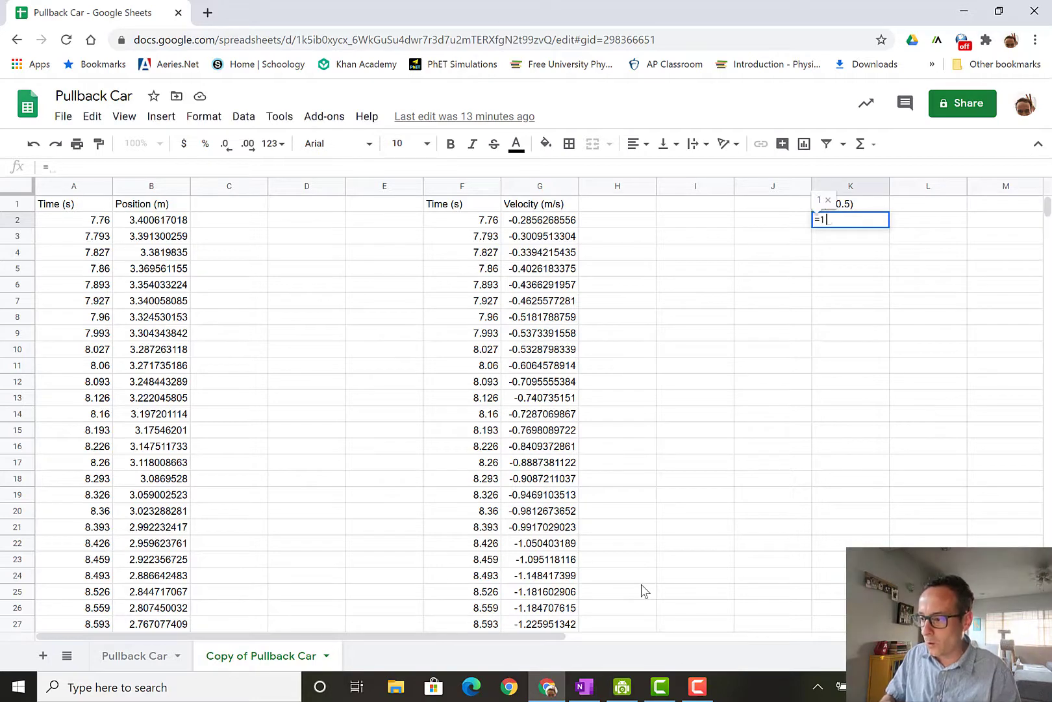
key(BackSpace)
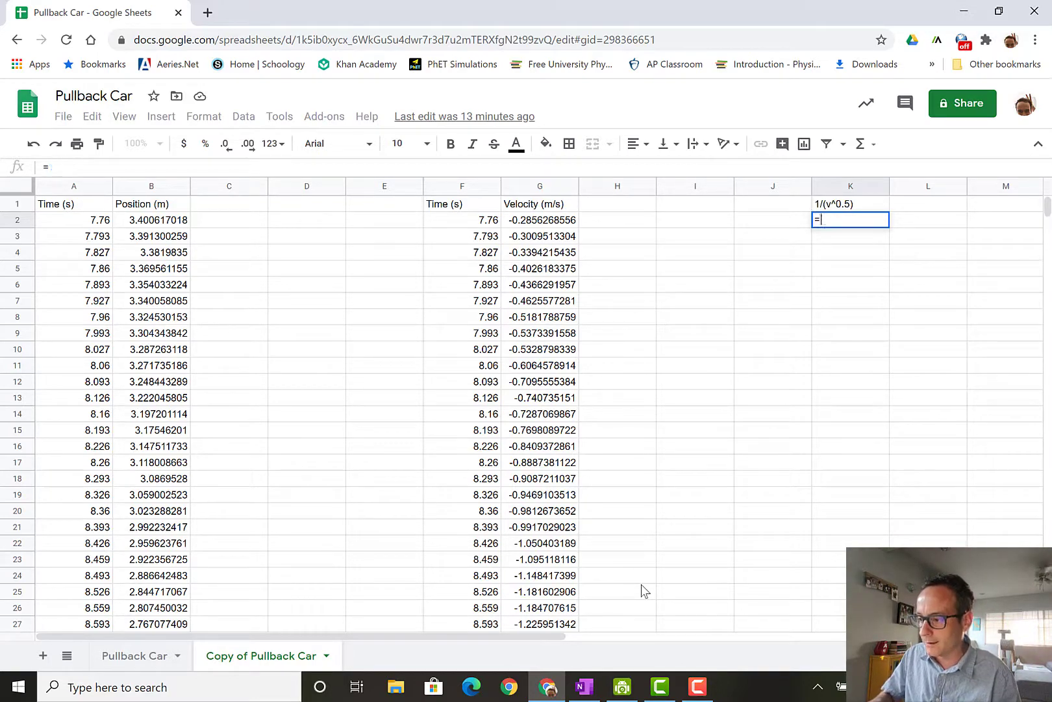
key(Escape)
Correct the heading in cell K1 to 1/(t^0.5), replacing the v with t.
click(871, 331)
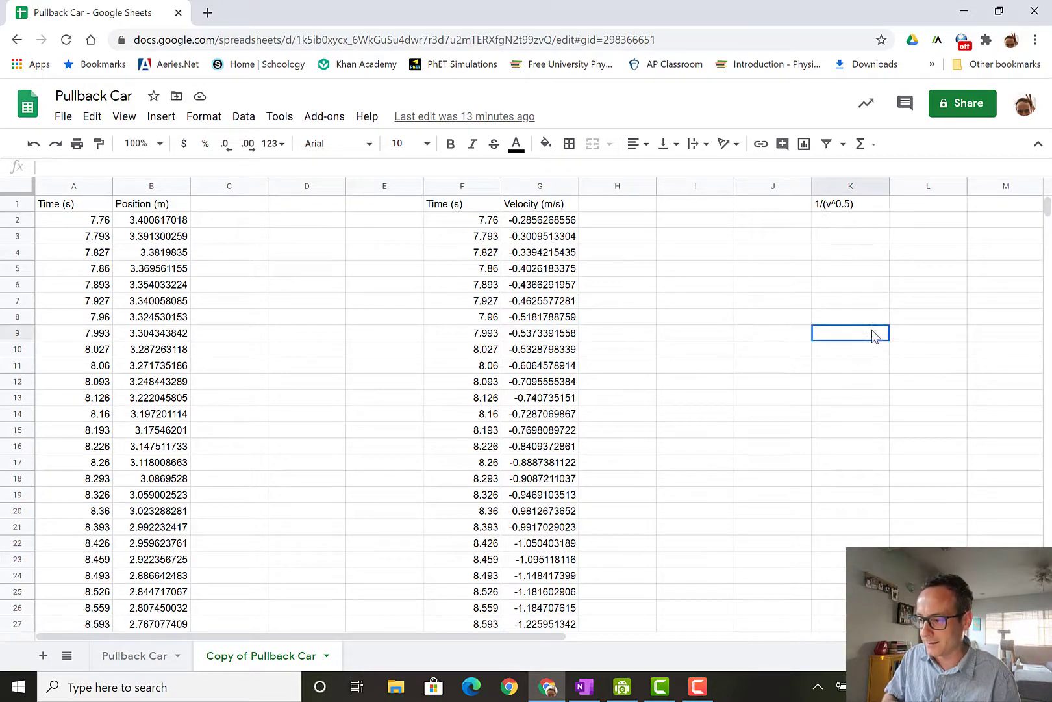
click(482, 221)
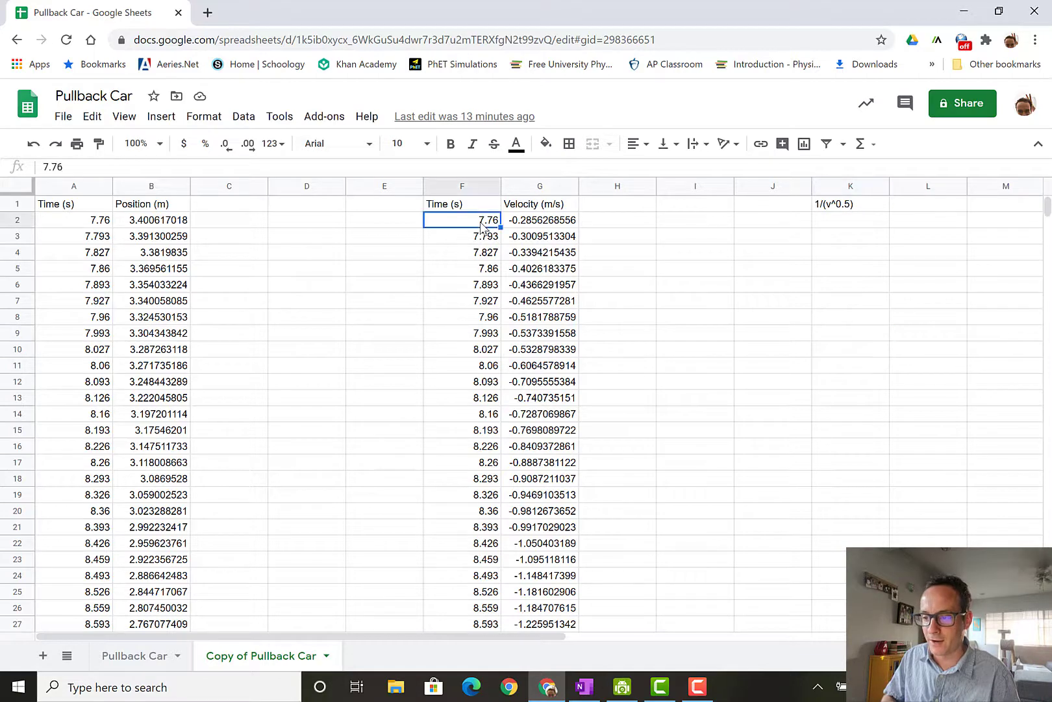
click(853, 224)
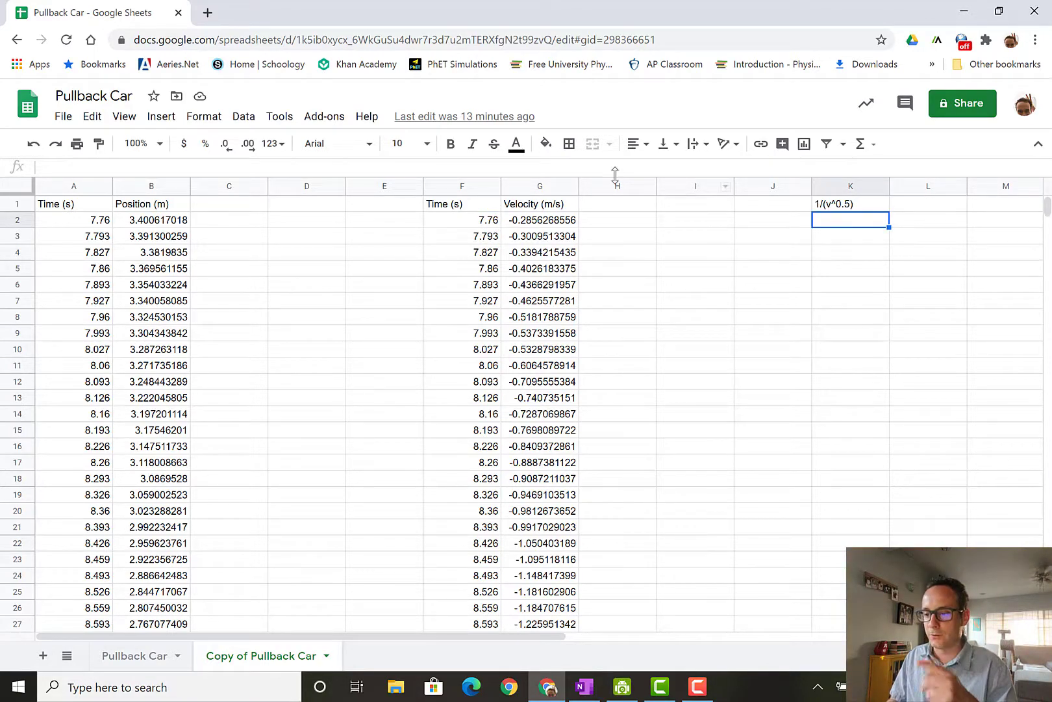
double_click(831, 205)
click(832, 204)
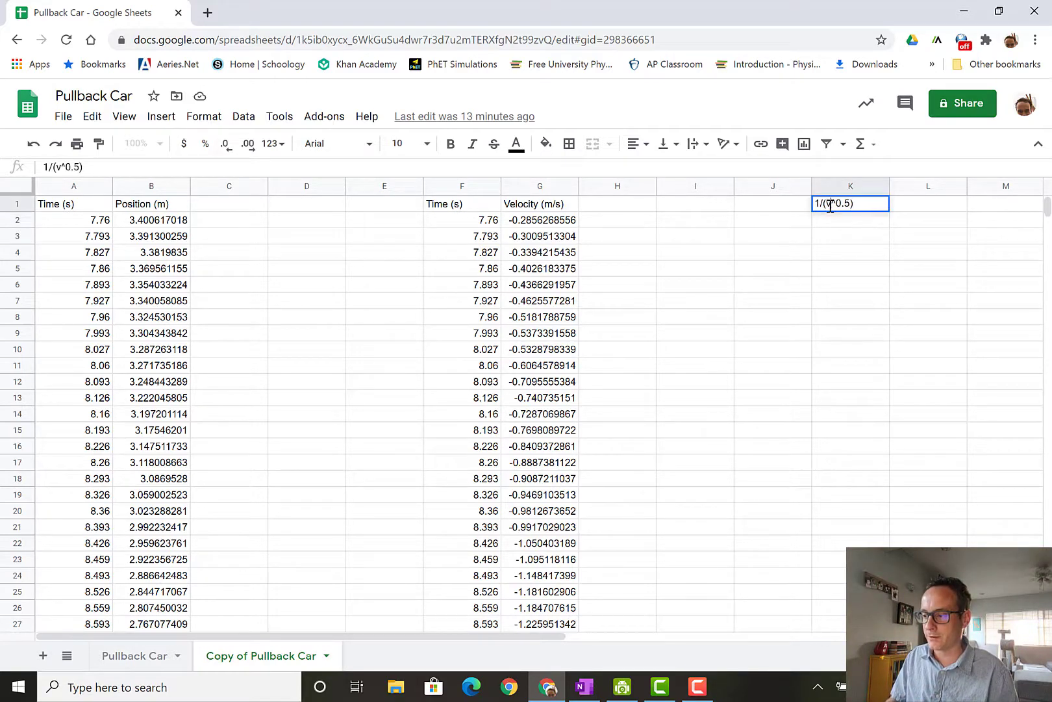
key(BackSpace)
text(t)
key(Return)
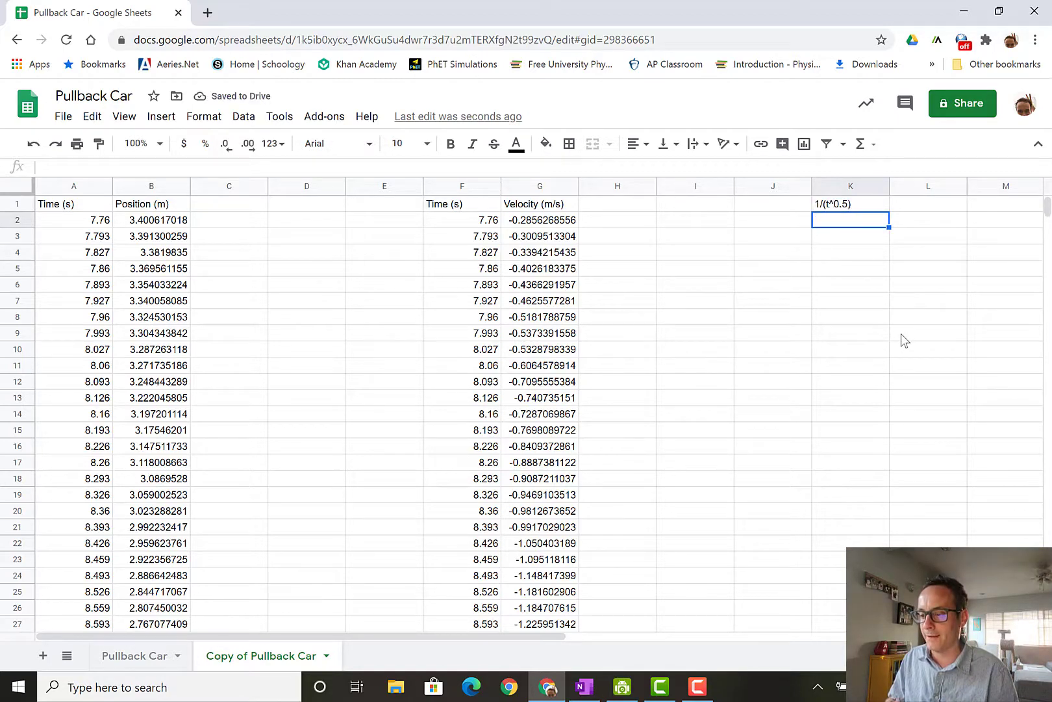
text(1/)
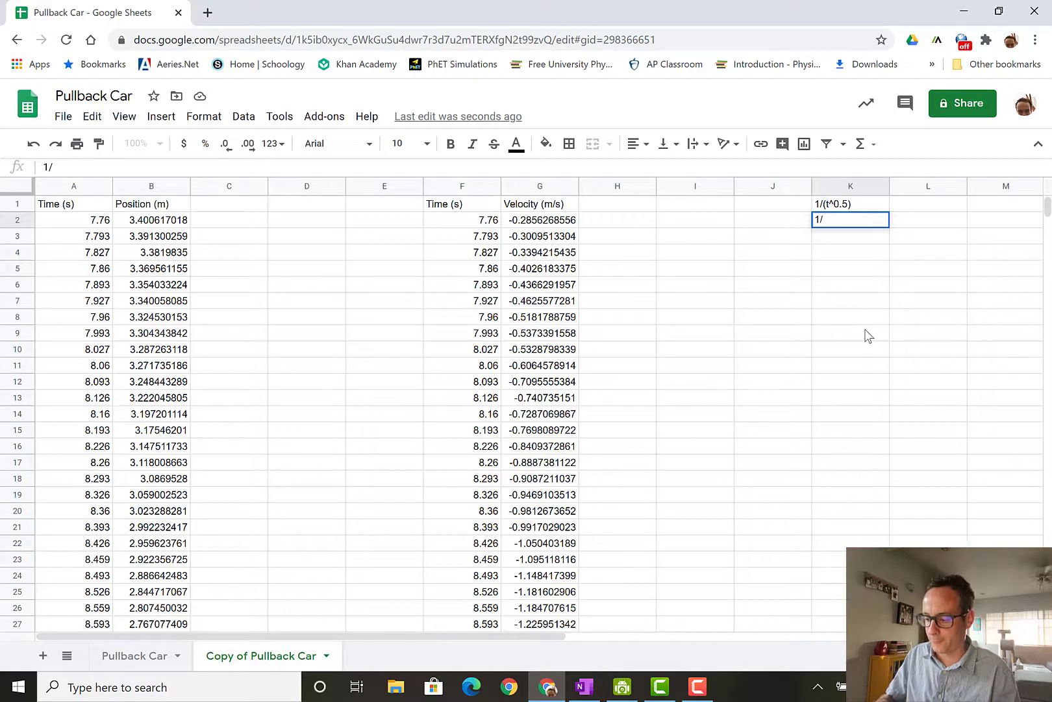
text((f)
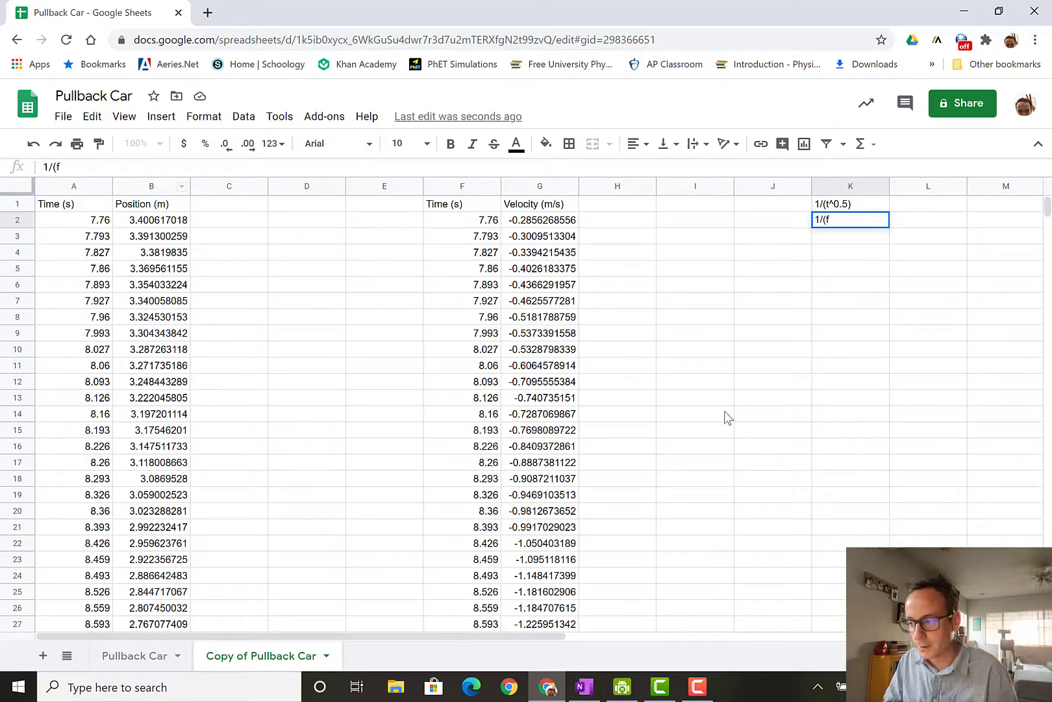
text(2)
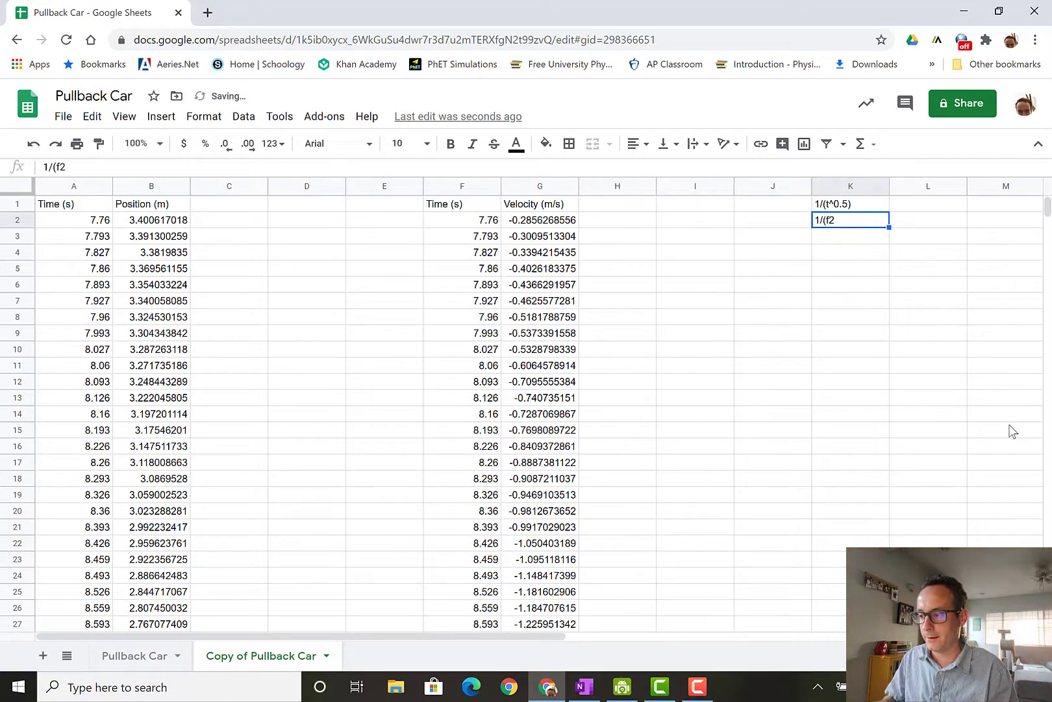
key(Left)
key(Left)
key(Left)
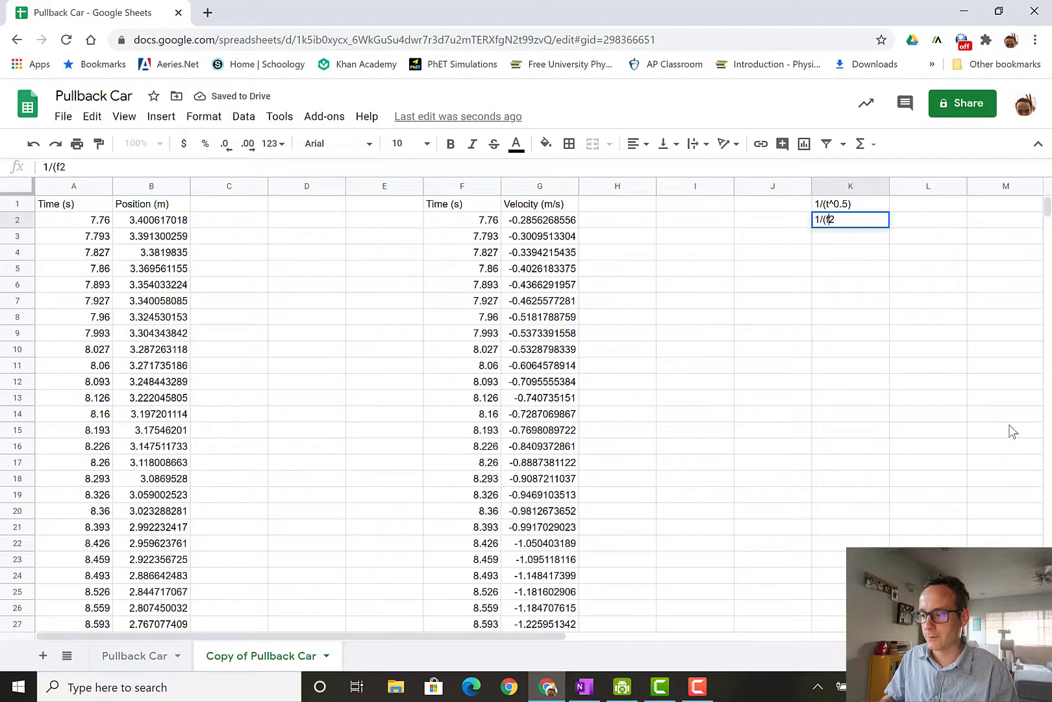
key(Delete)
key(BackSpace)
key(BackSpace)
key(BackSpace)
key(BackSpace)
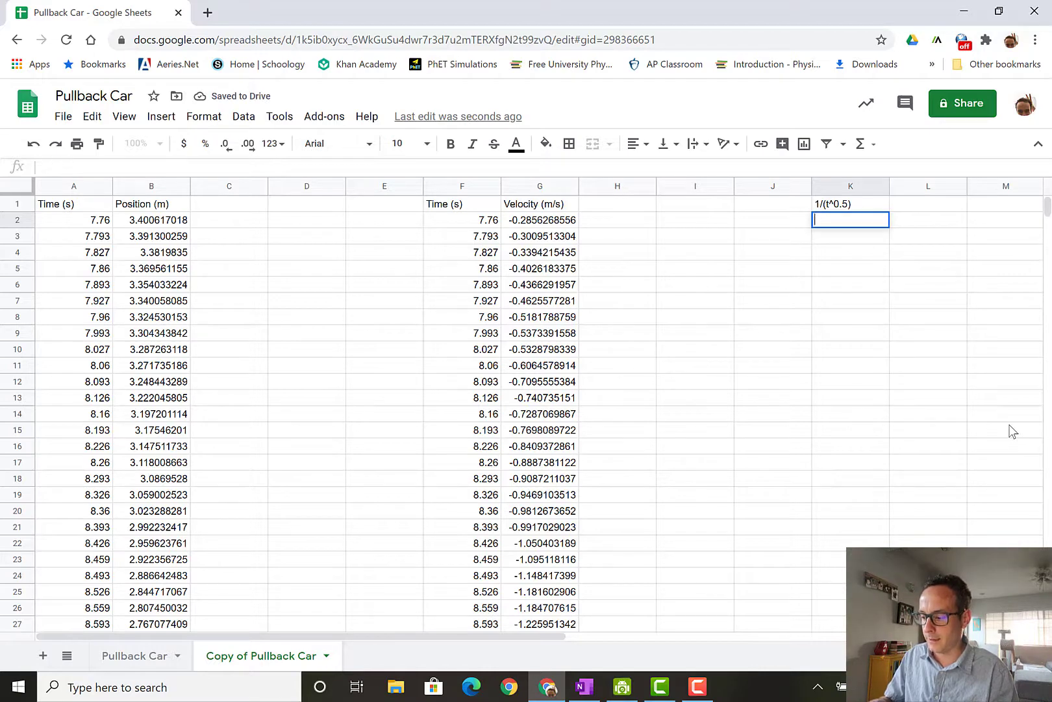
Enter the formula =1/(f2^0.5) in cell K2 to transform the first time value.
text(=1)
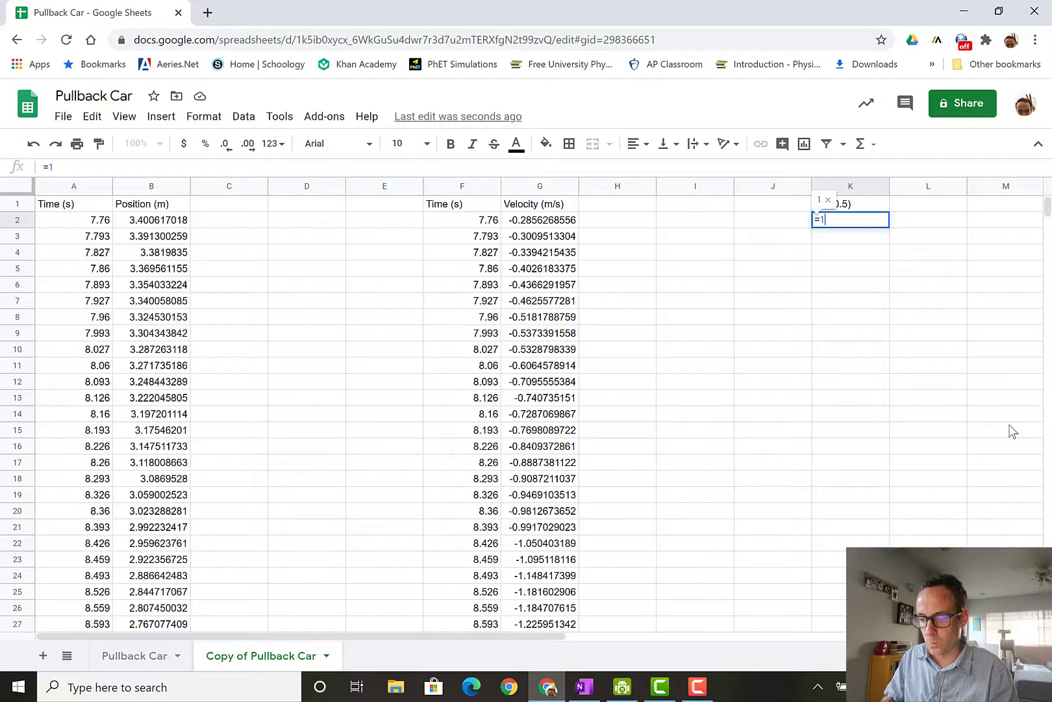
text(/()
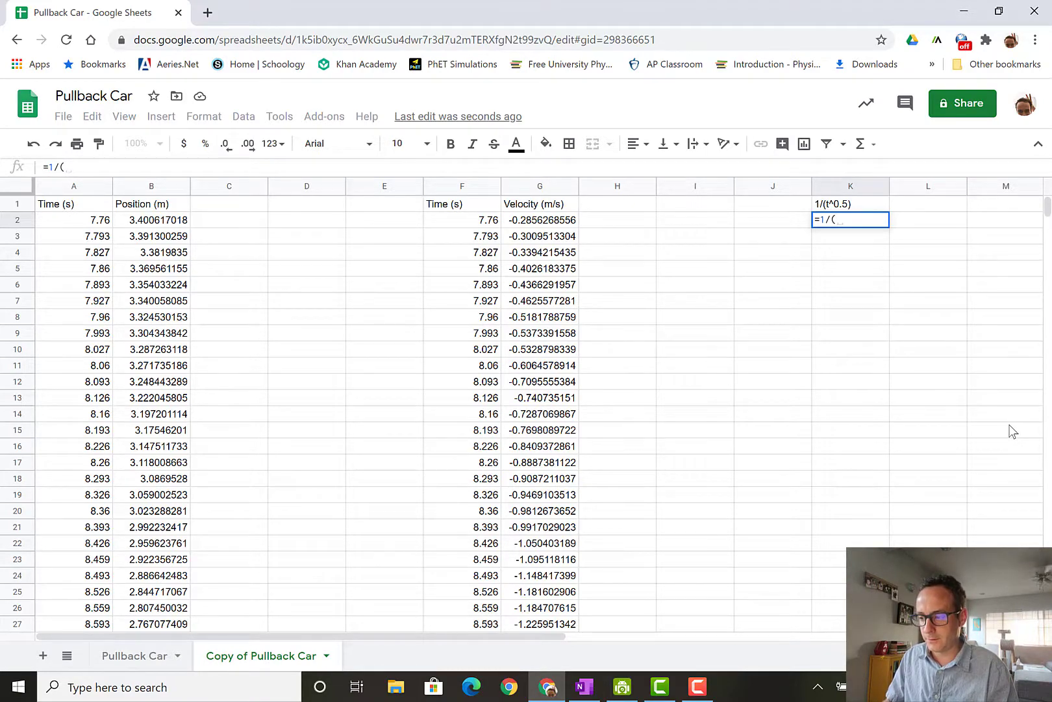
text(f)
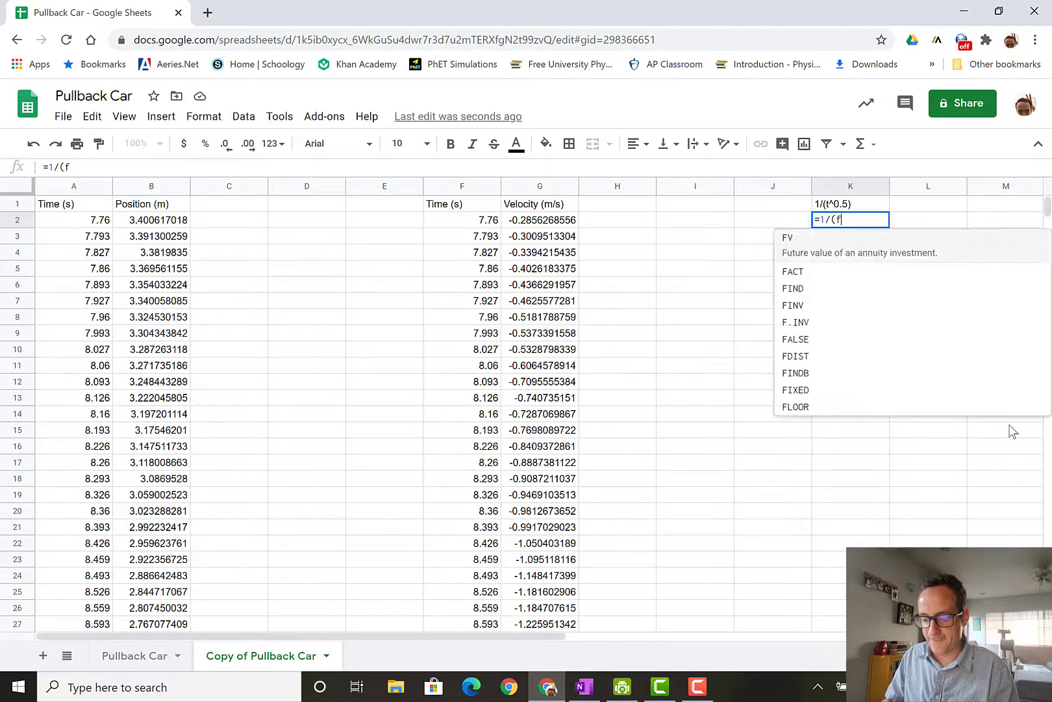
text(2)
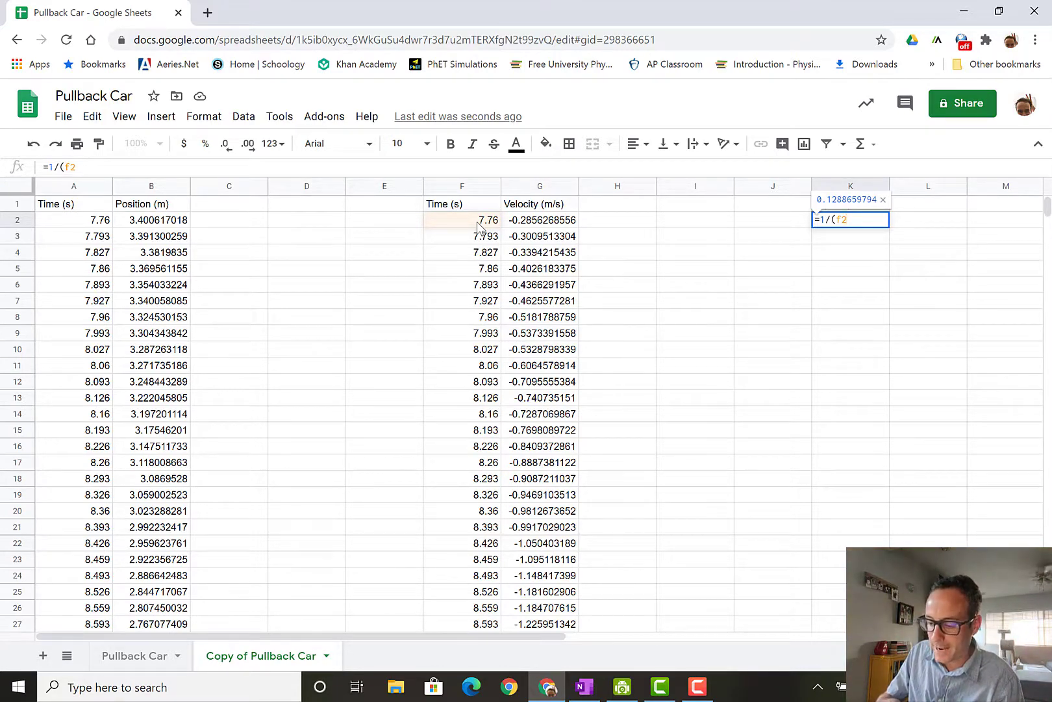
text(^)
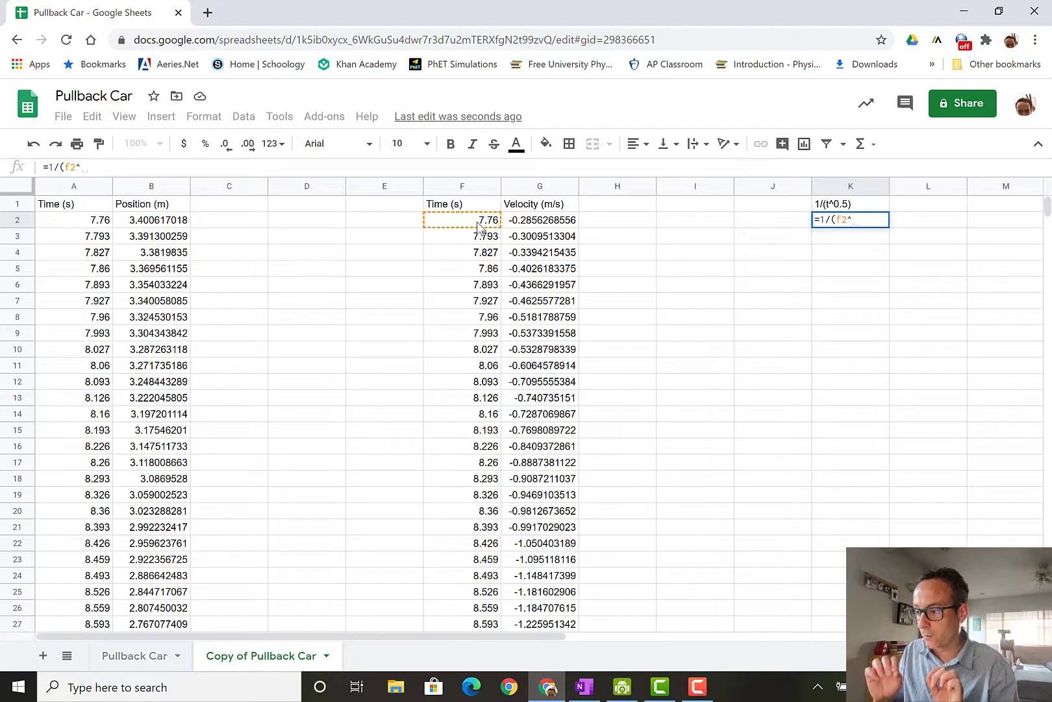
text(0)
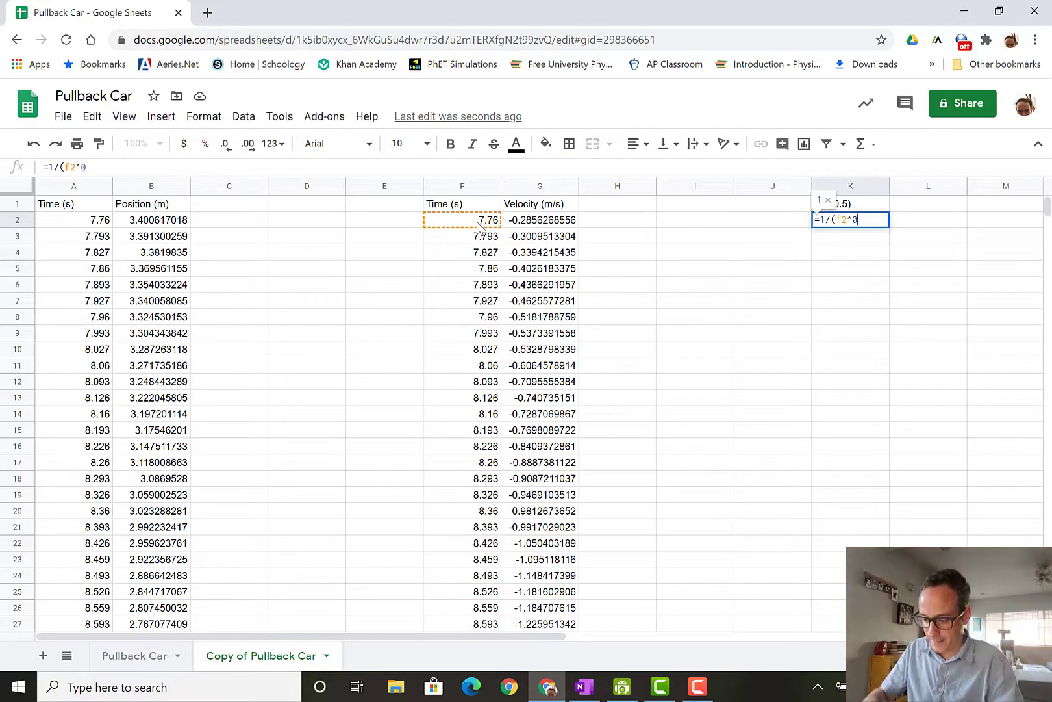
text(.5))
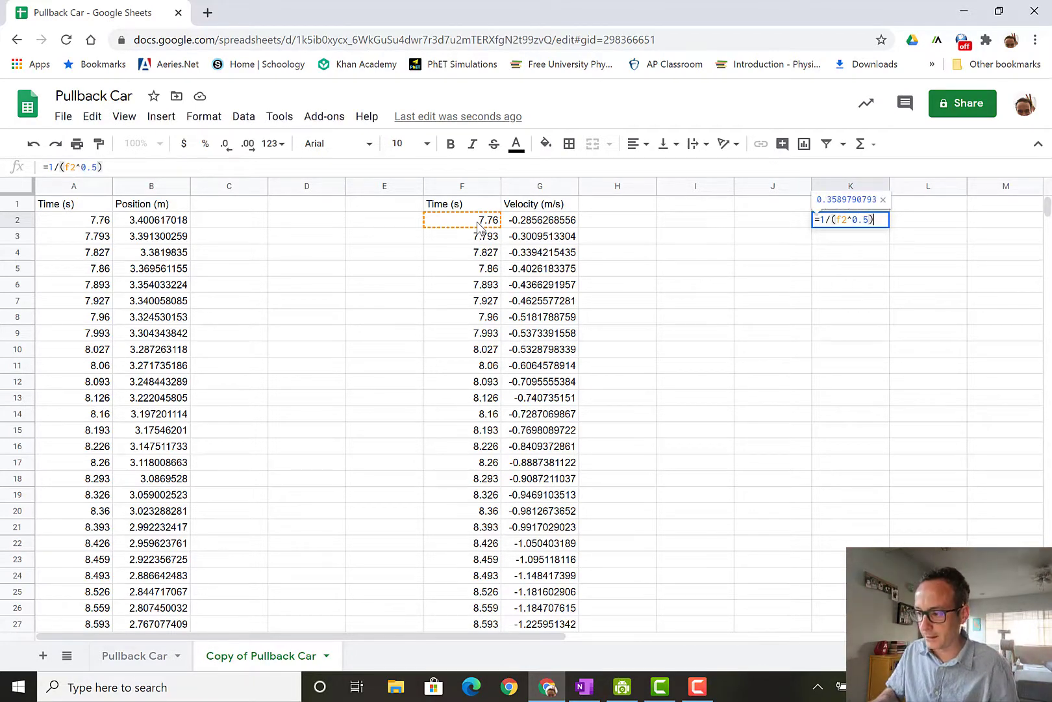
key(Return)
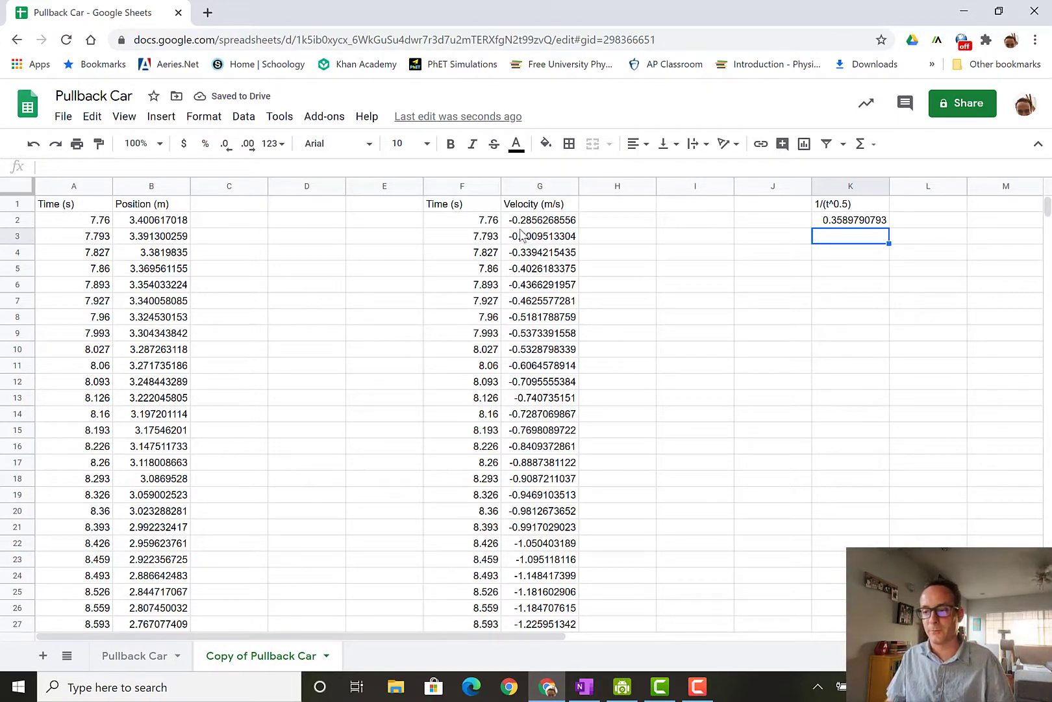
Fill the K2 formula down column K through row 93, alongside the last time and velocity entries.
click(874, 224)
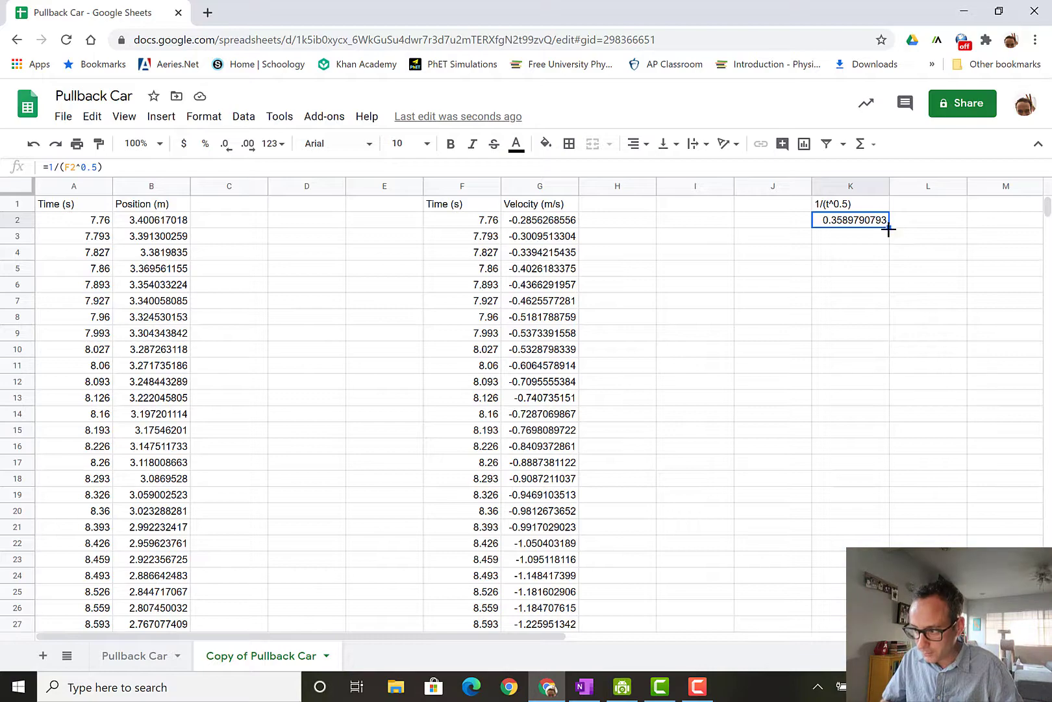
drag(889, 227, 876, 372)
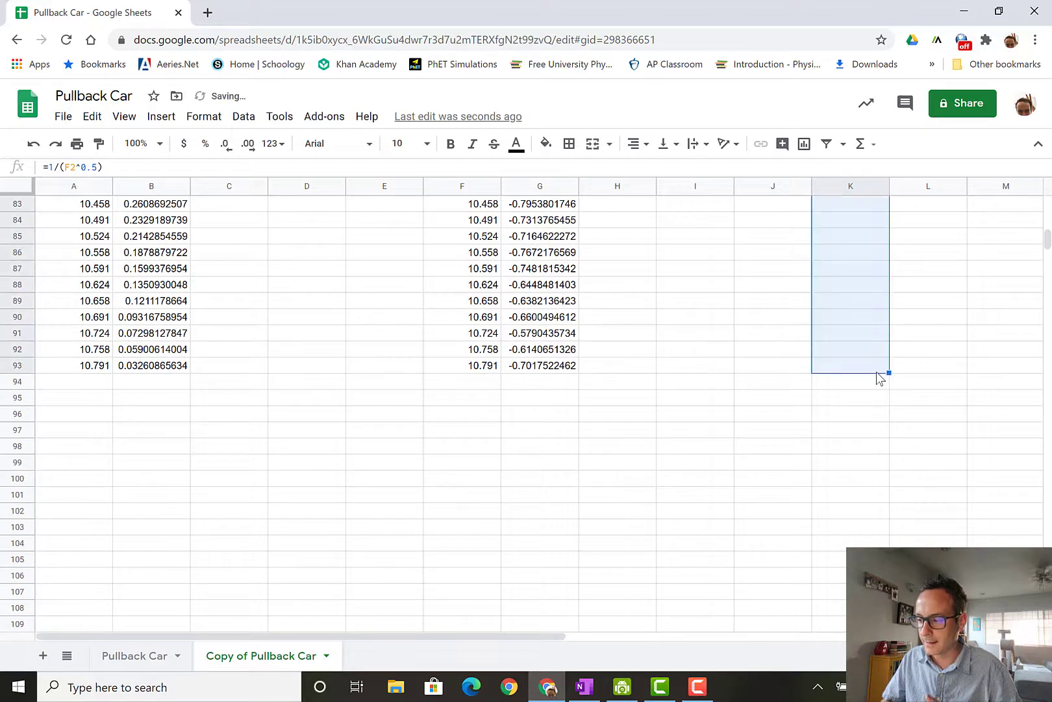
scroll(878, 376, up, 2)
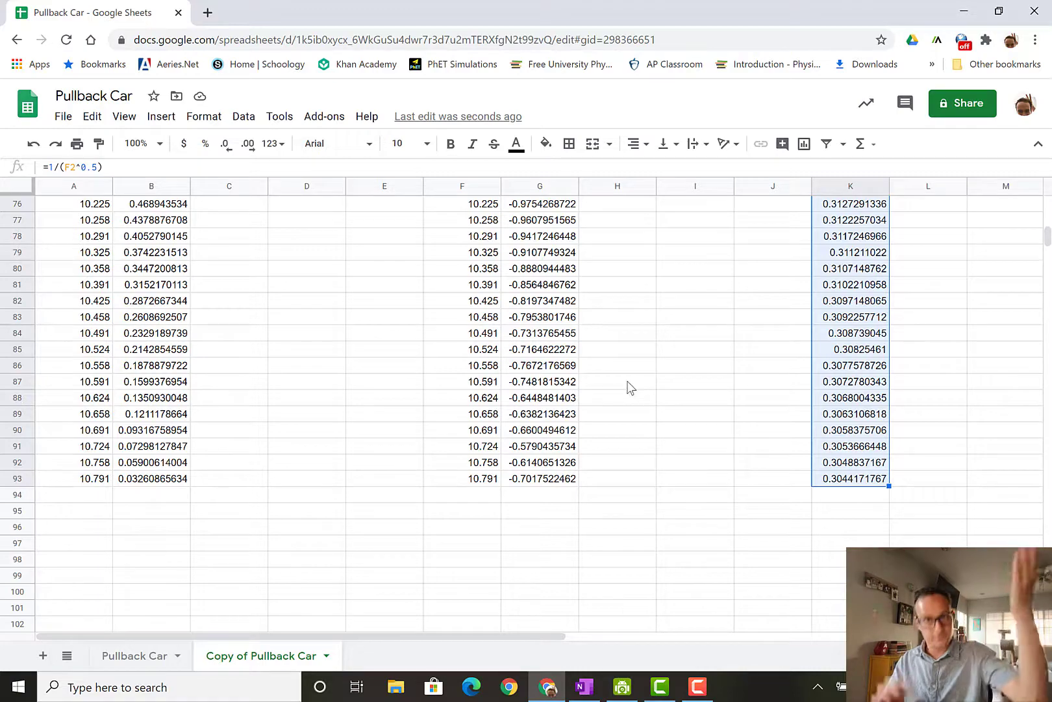
scroll(982, 348, up, 10)
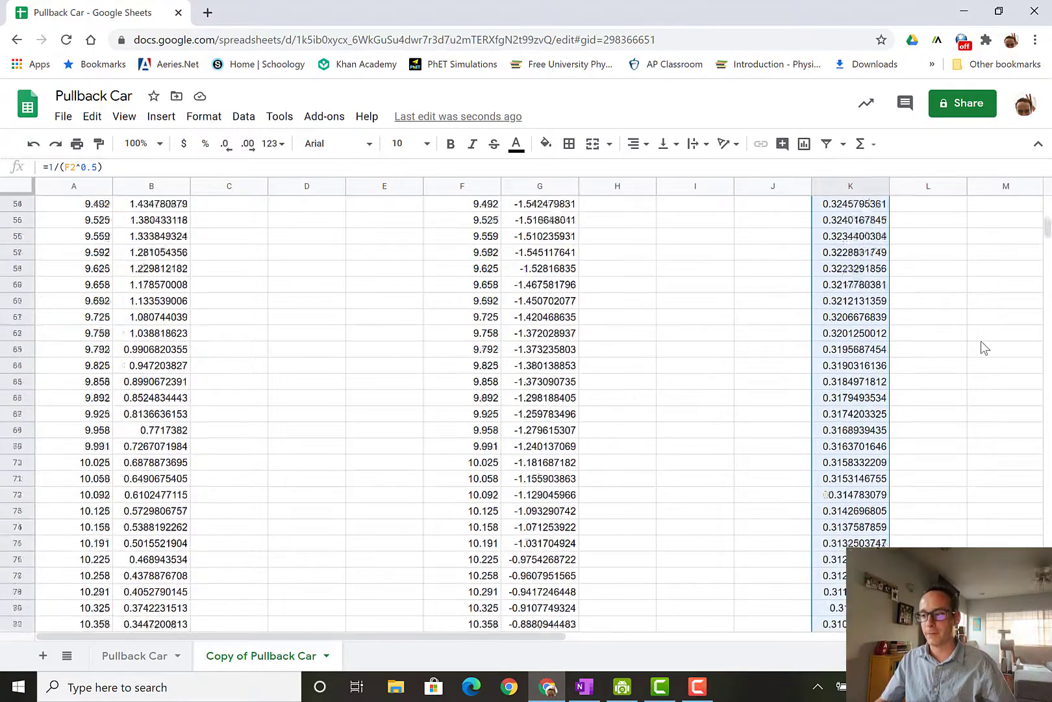
scroll(982, 348, up, 6)
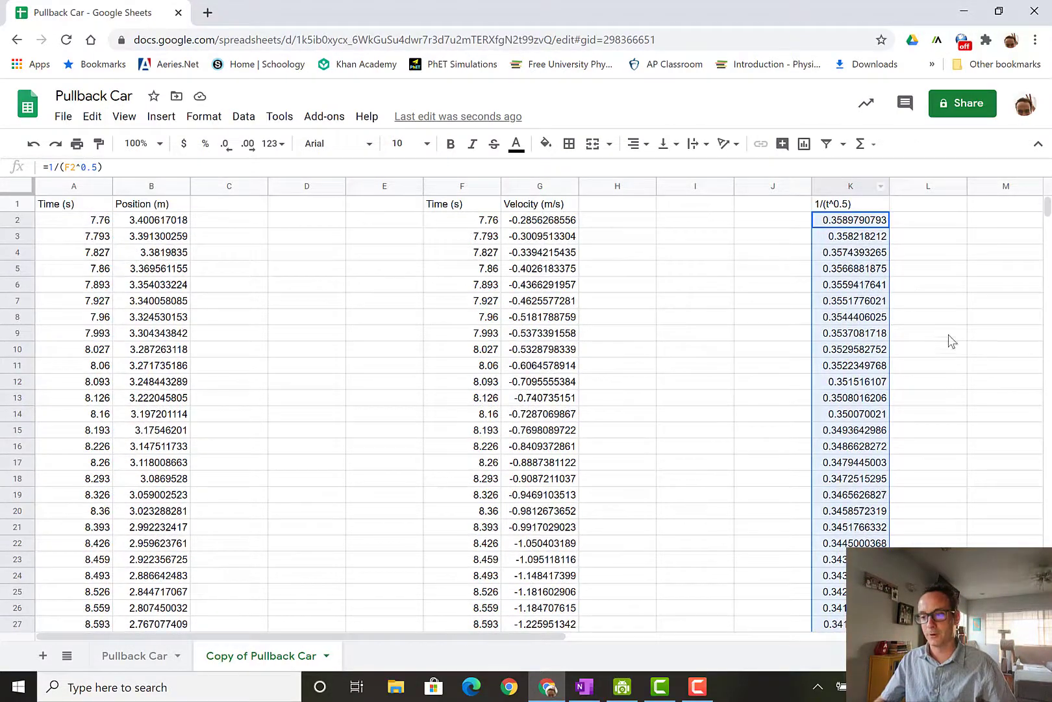
scroll(912, 270, down, 1)
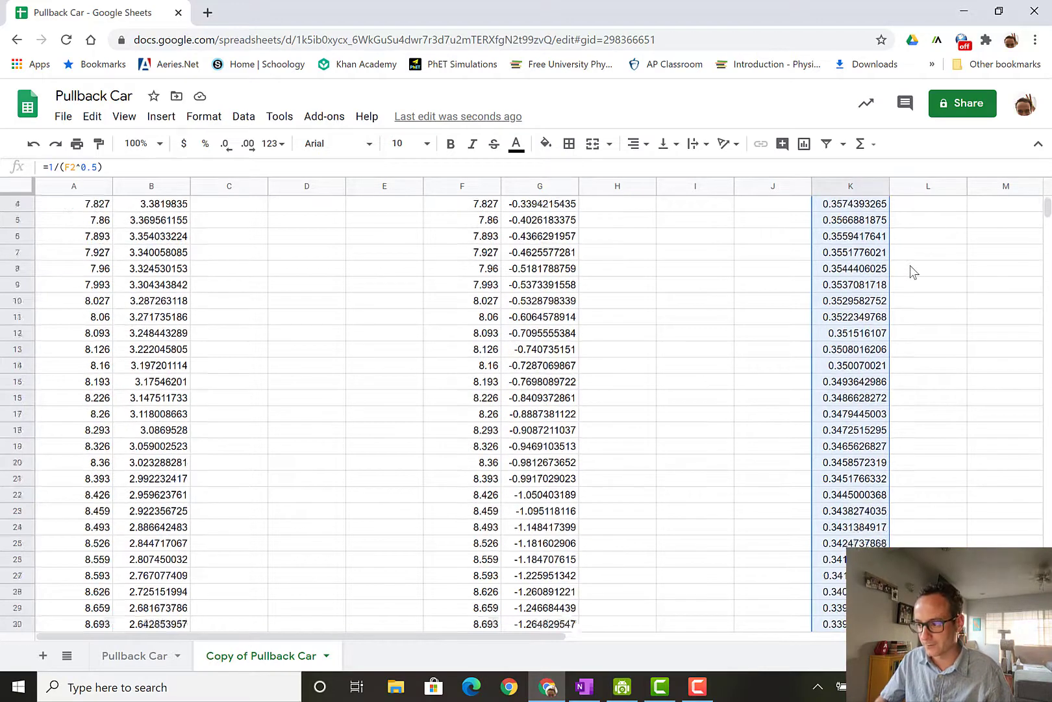
scroll(913, 272, up, 1)
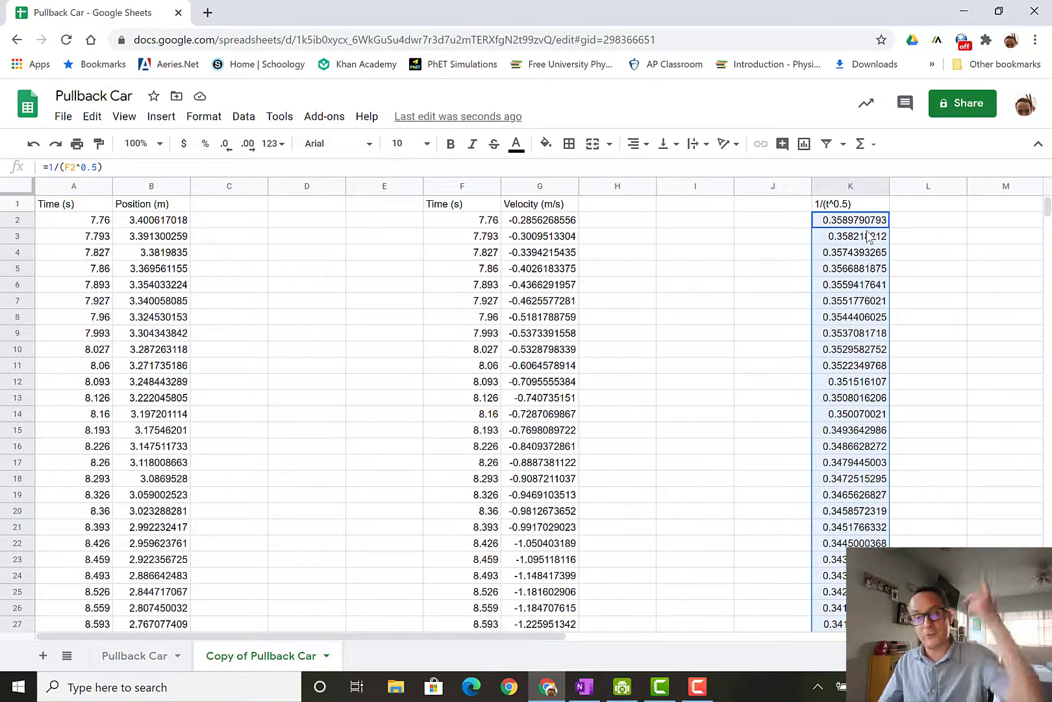
Examine the filled formulas down column K, checking that each one refers to the time value in its own row.
click(864, 254)
key(Down)
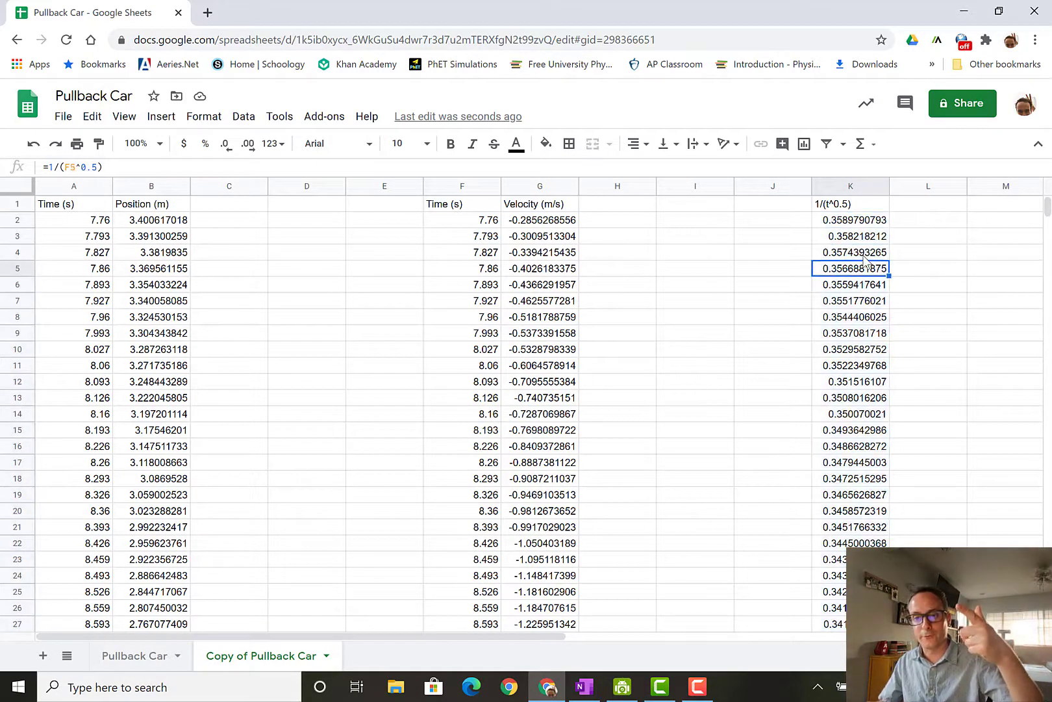
key(Down)
key(Down)
key(Down)
key(Down)
key(Down)
key(Down)
key(Down)
key(Down)
key(Down)
key(Down)
key(Down)
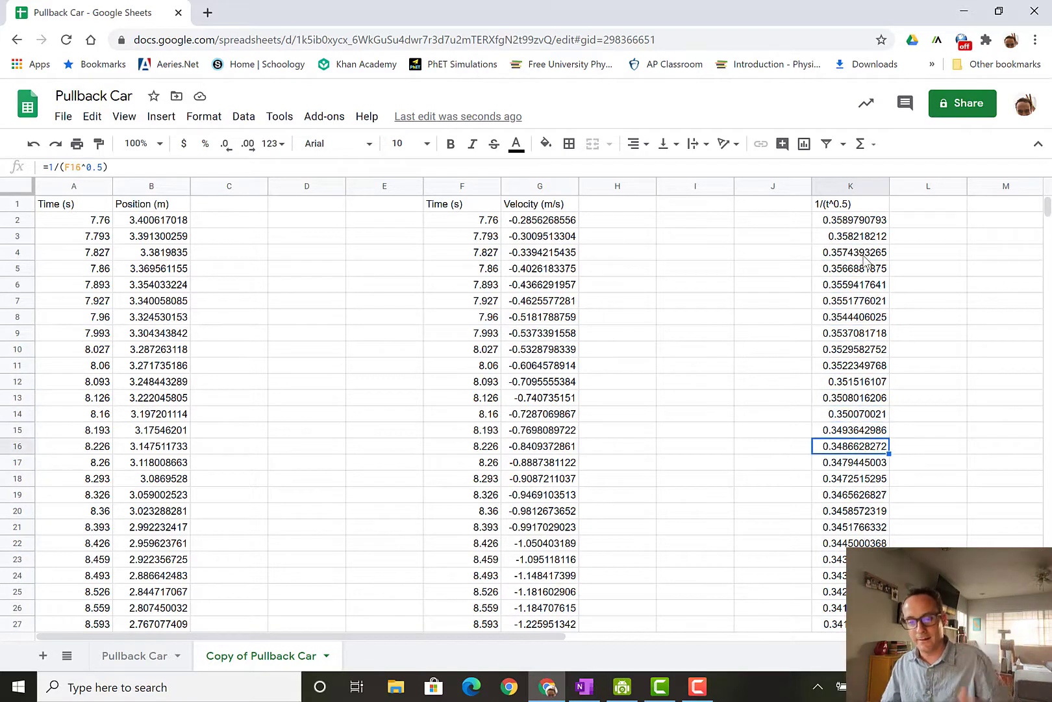
key(Down)
key(Down)
key(Down)
key(Down)
key(Down)
key(Down)
key(Down)
key(Down)
key(Down)
key(Down)
key(Down)
key(Down)
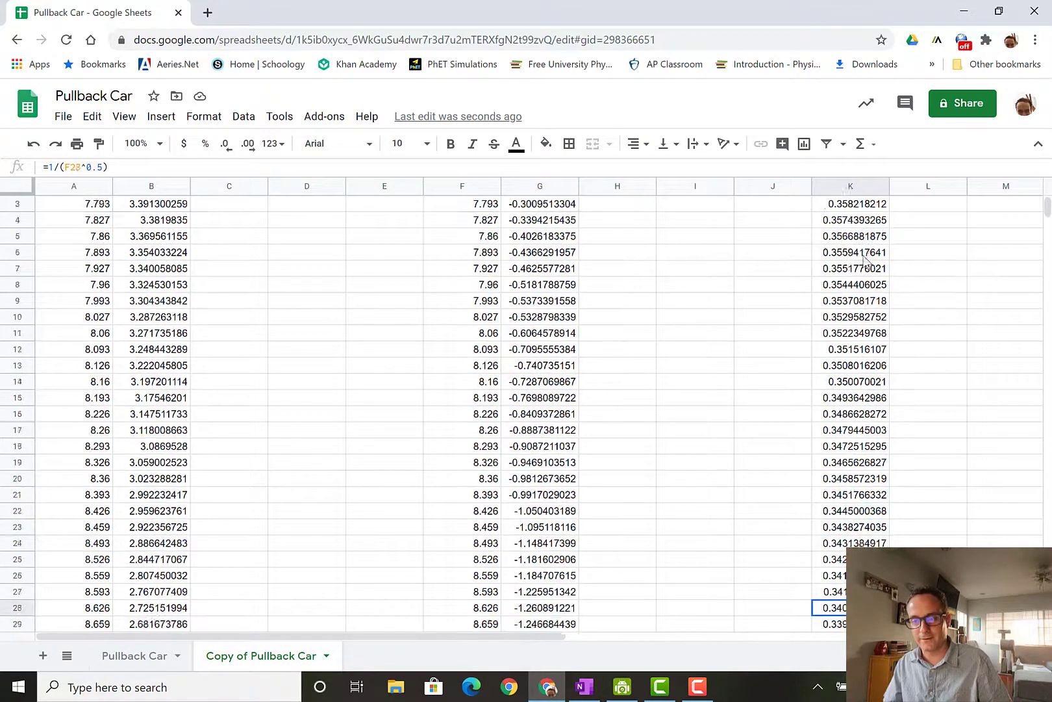
key(Down)
key(Down)
key(Down)
key(Down)
key(Down)
key(Down)
key(Down)
key(Down)
key(Down)
key(Down)
key(Down)
key(Down)
key(Down)
key(Down)
key(Down)
key(Down)
key(Down)
key(Down)
key(Down)
key(Down)
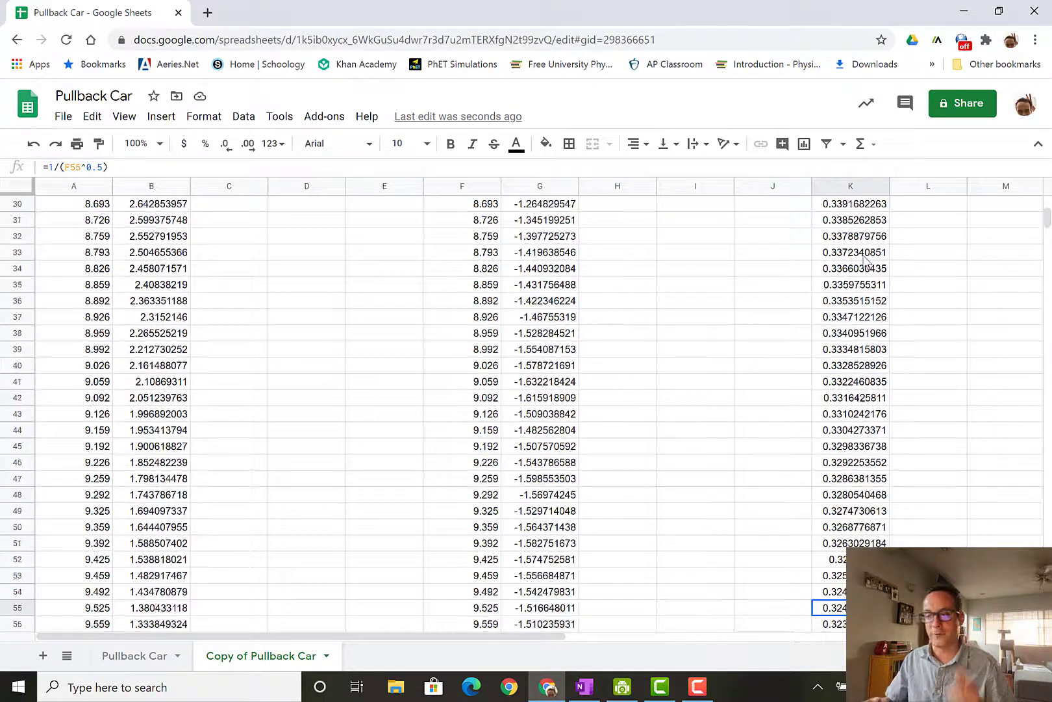
scroll(774, 316, up, 1)
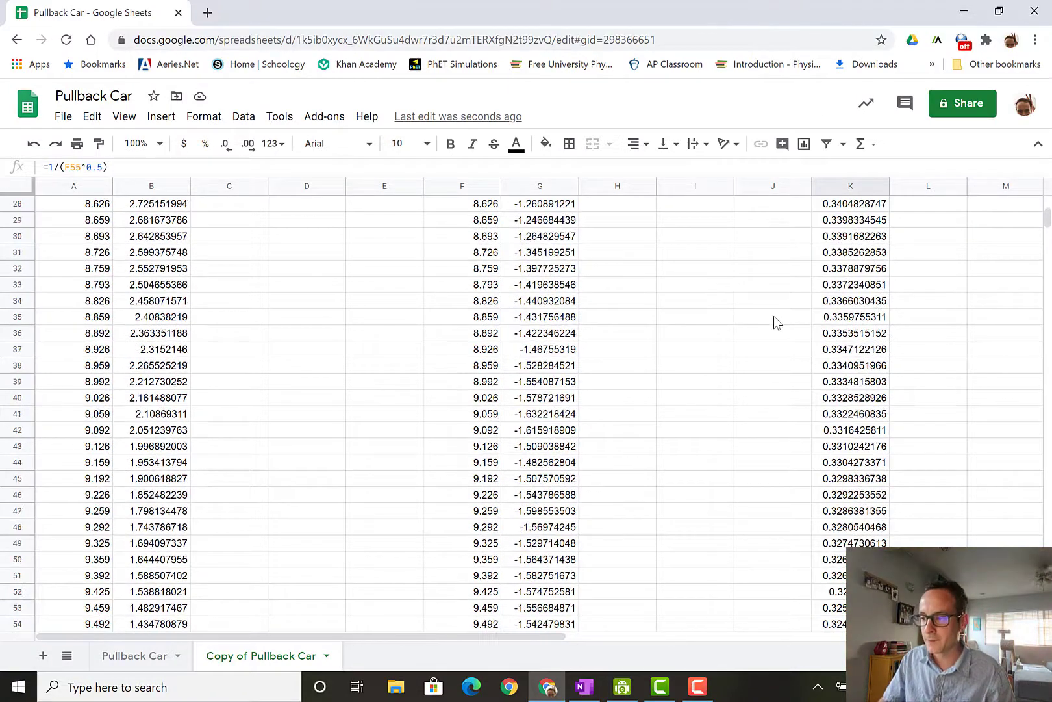
scroll(774, 315, up, 9)
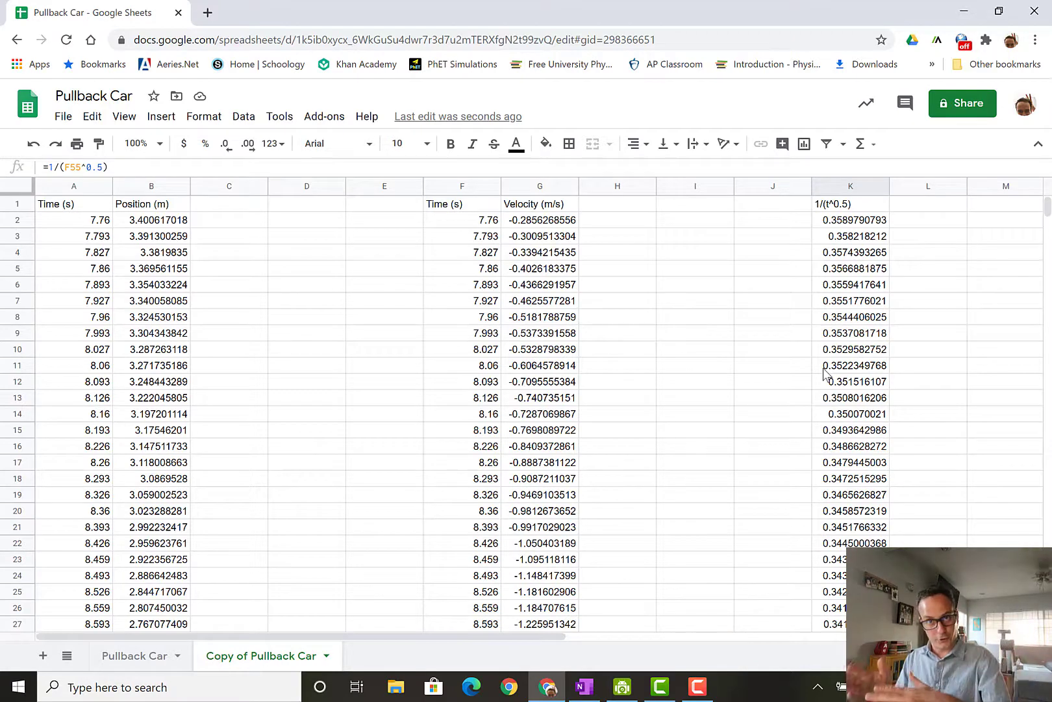
Review the transformed-time formulas from K2 down to K49, and inspect the full formula in K3.
click(831, 225)
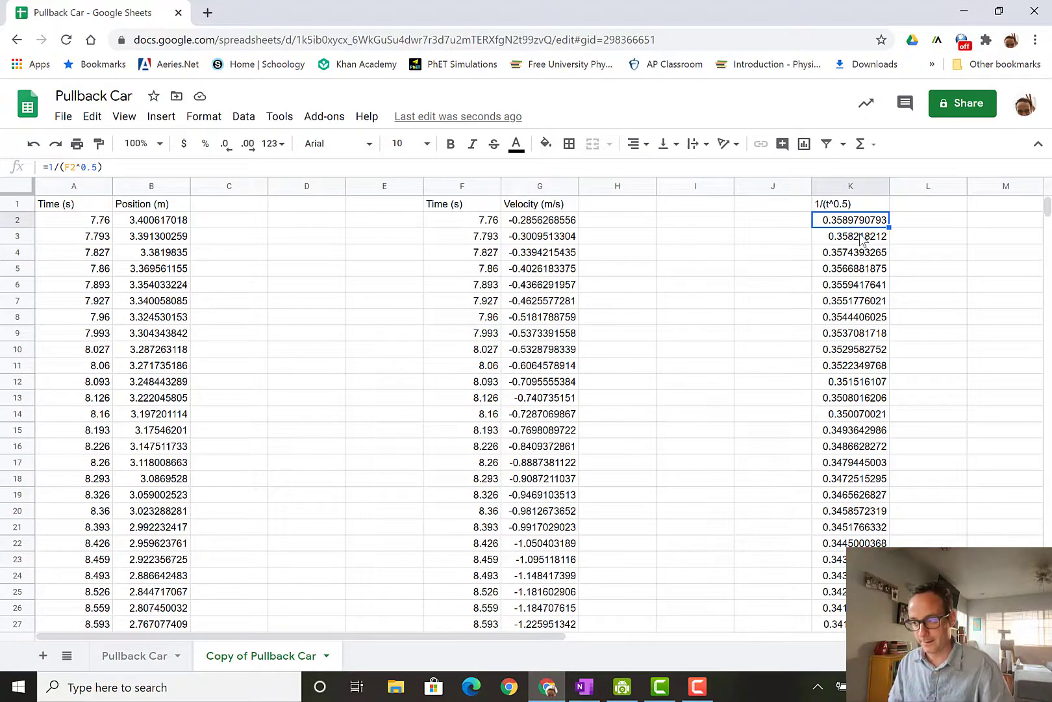
click(866, 321)
key(Down)
key(Down)
key(Down)
key(Down)
key(Down)
key(Down)
key(Down)
key(Down)
key(Down)
key(Down)
key(Down)
key(Down)
key(Down)
key(Down)
key(Down)
key(Down)
key(Down)
key(Down)
key(Down)
key(Down)
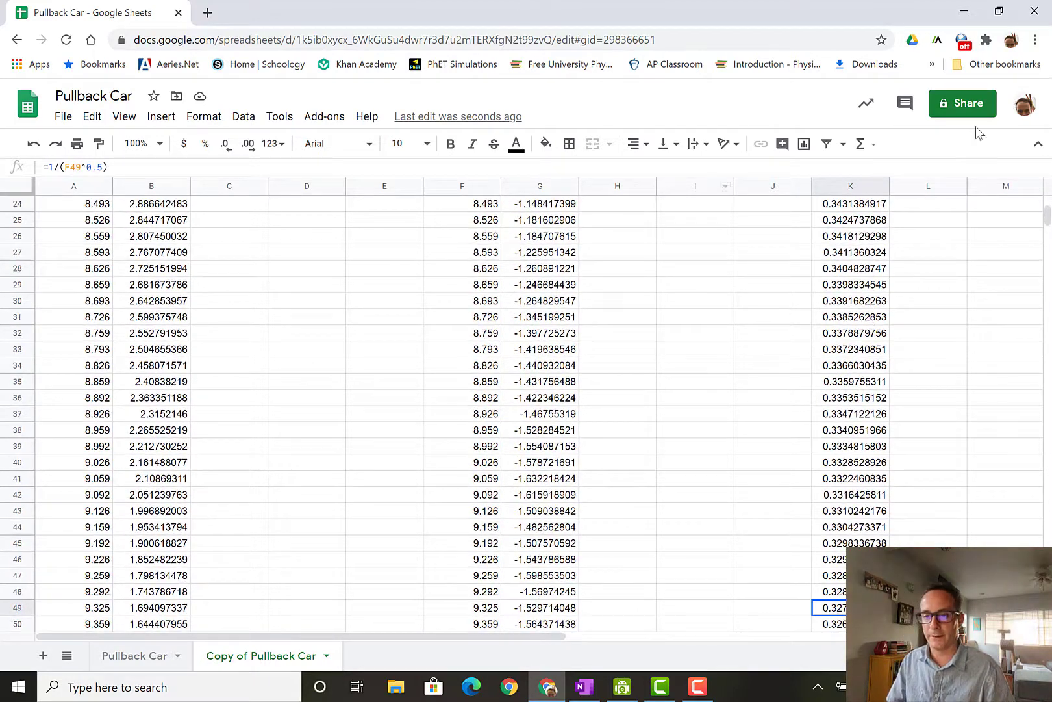
scroll(924, 330, up, 5)
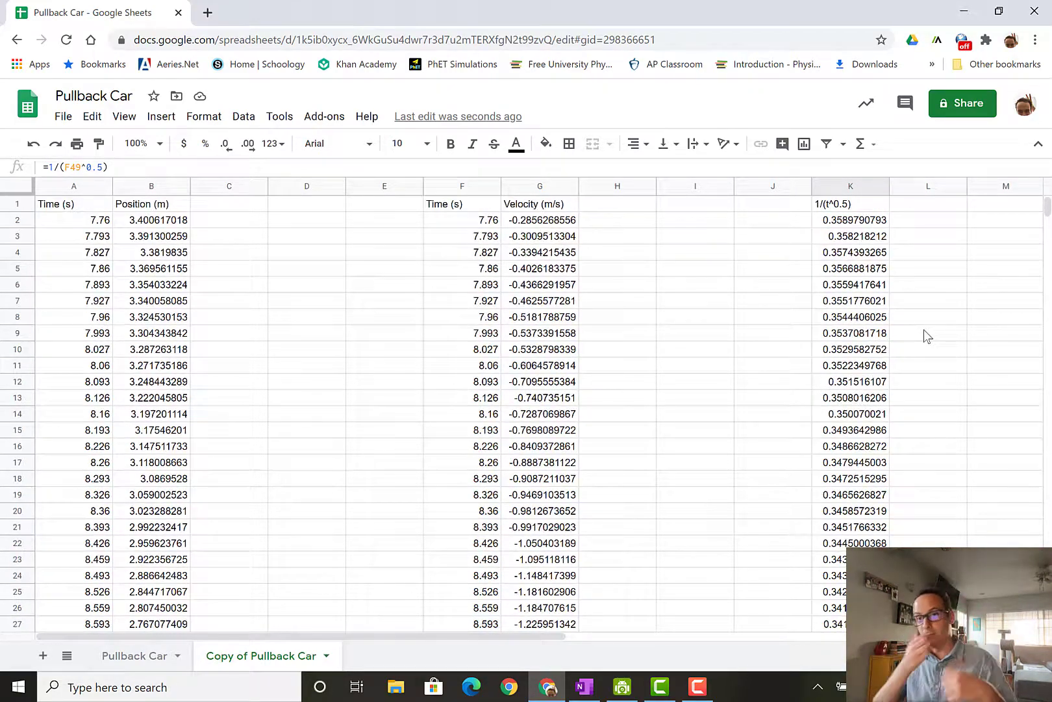
click(849, 240)
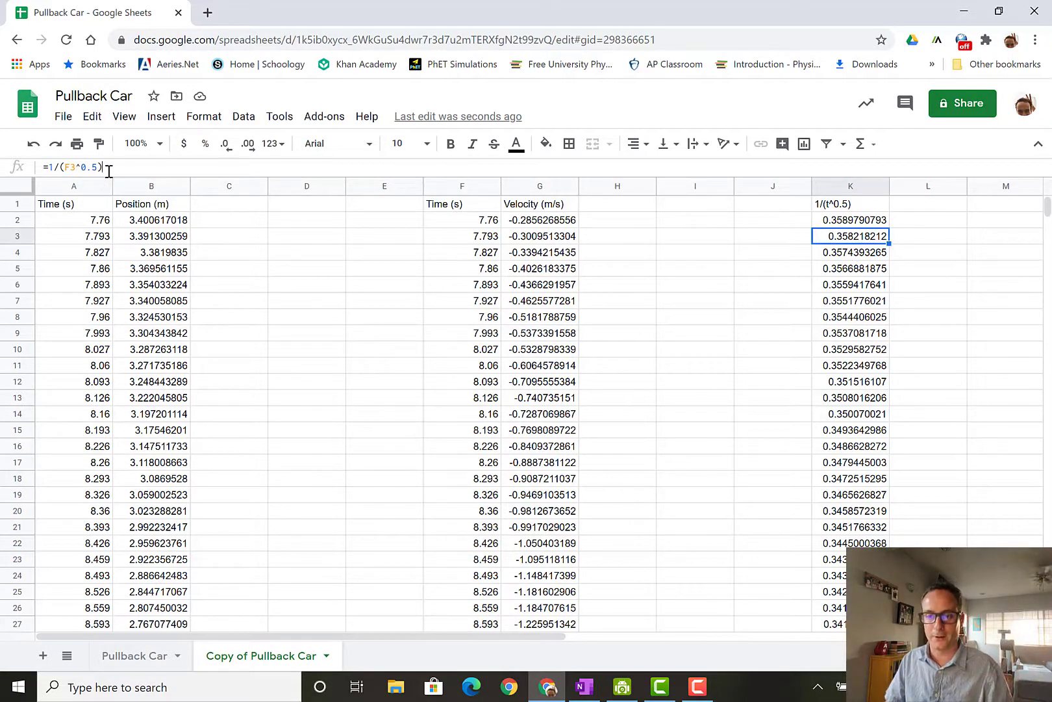
drag(106, 168, 2, 168)
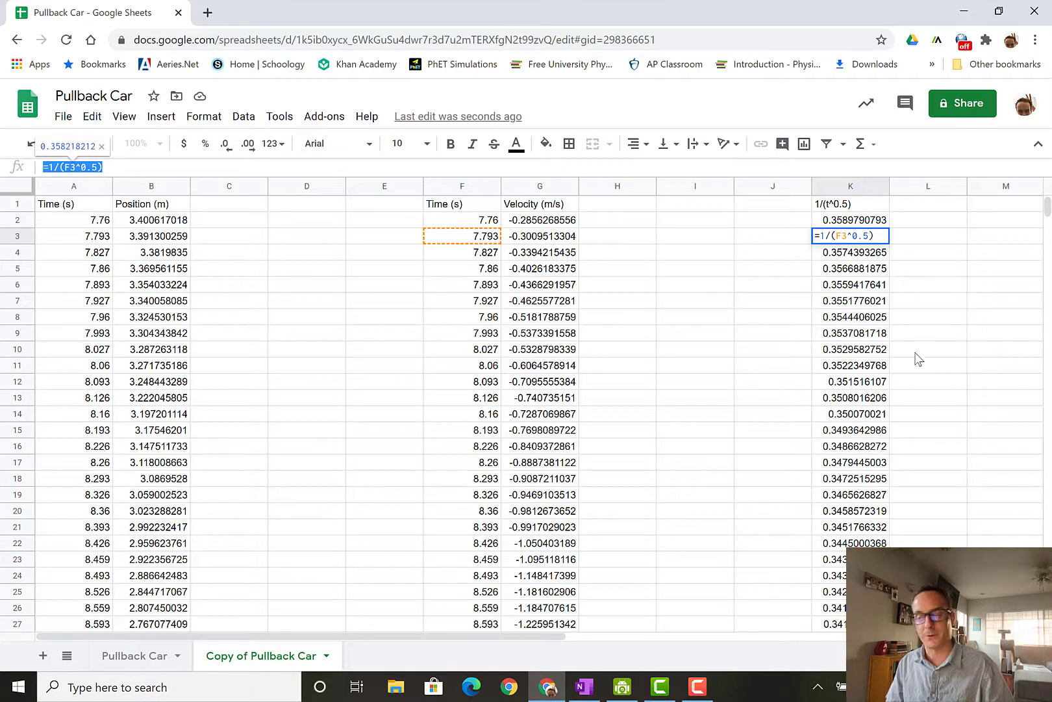
click(894, 342)
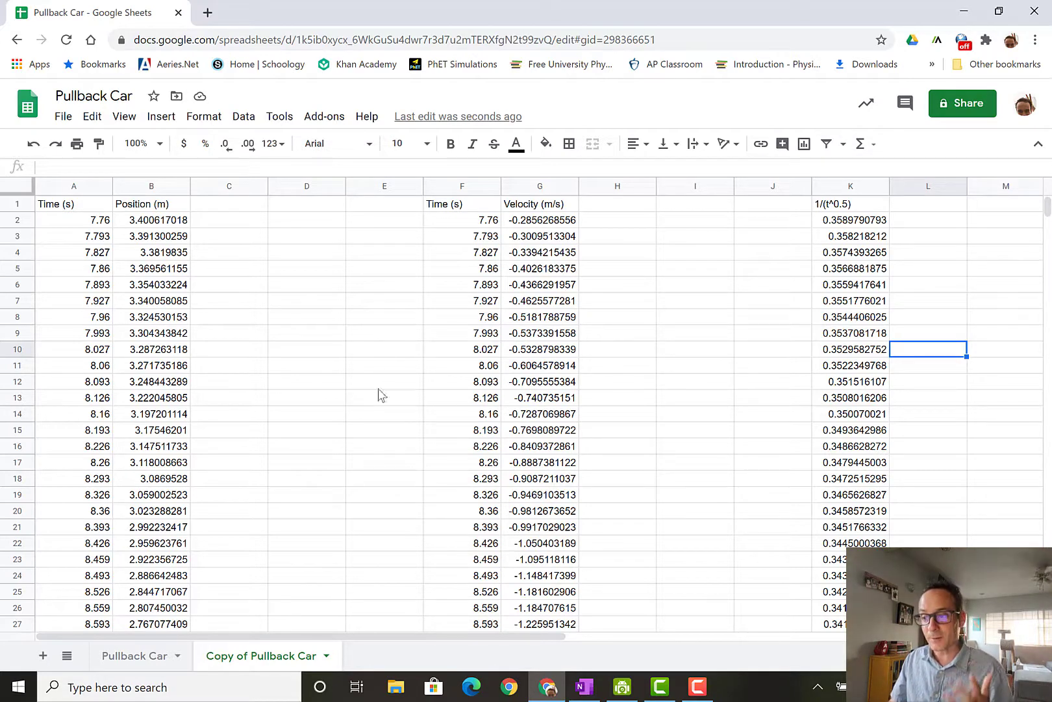
Insert a chart of position against time from columns A and B, keeping Scatter chart as its type.
click(253, 284)
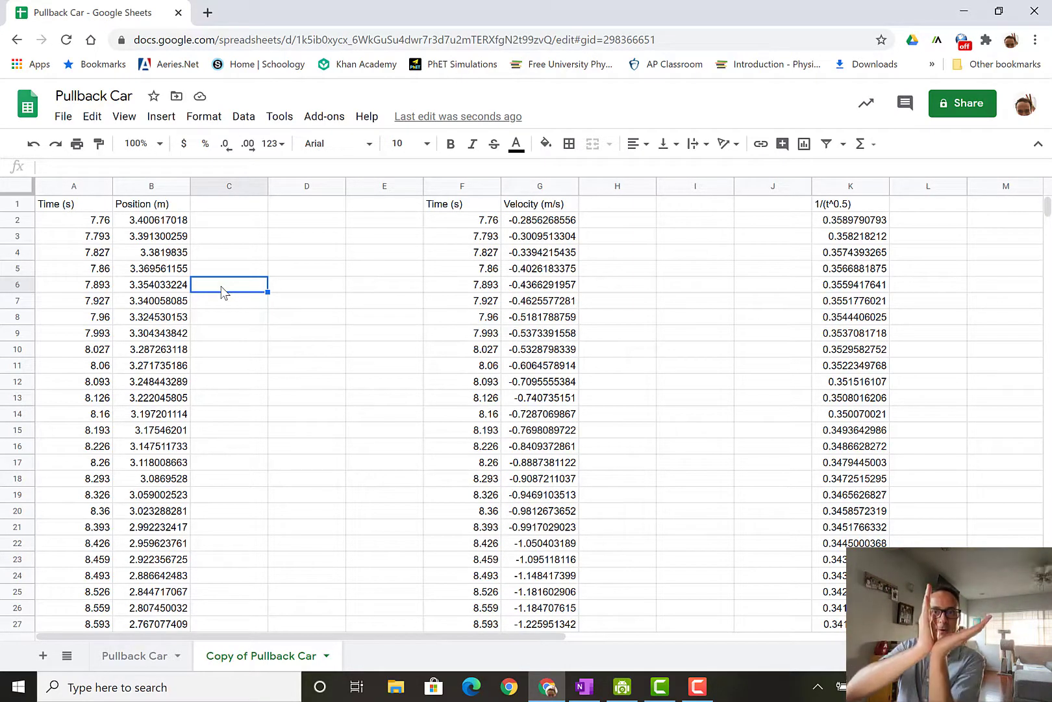
click(88, 209)
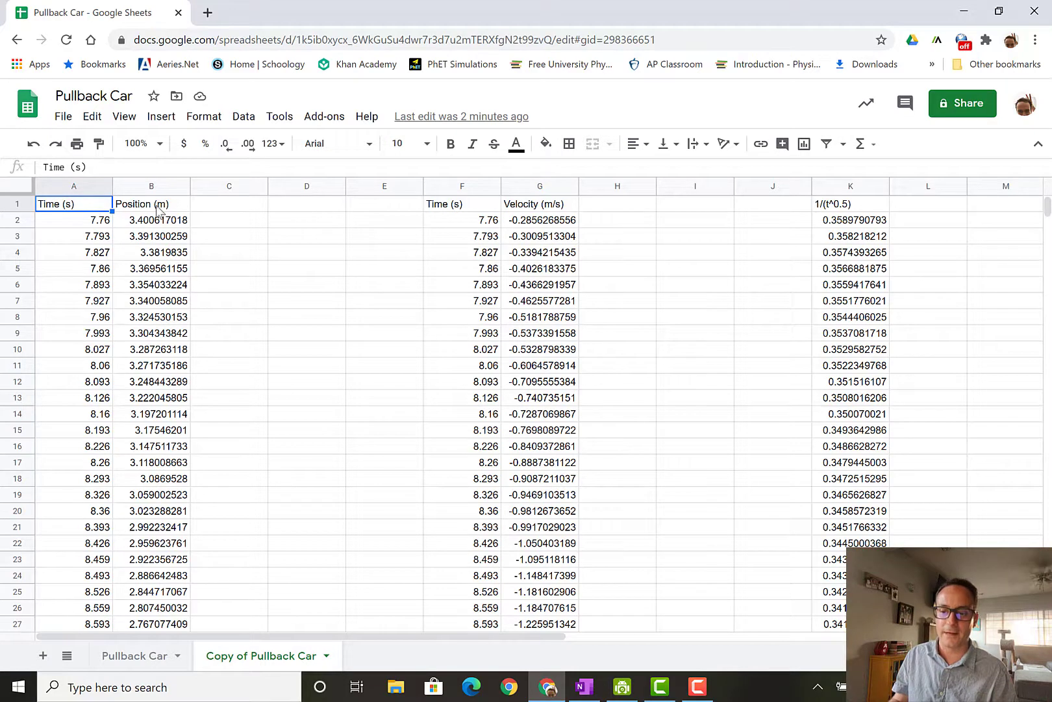
click(71, 187)
drag(70, 181, 132, 185)
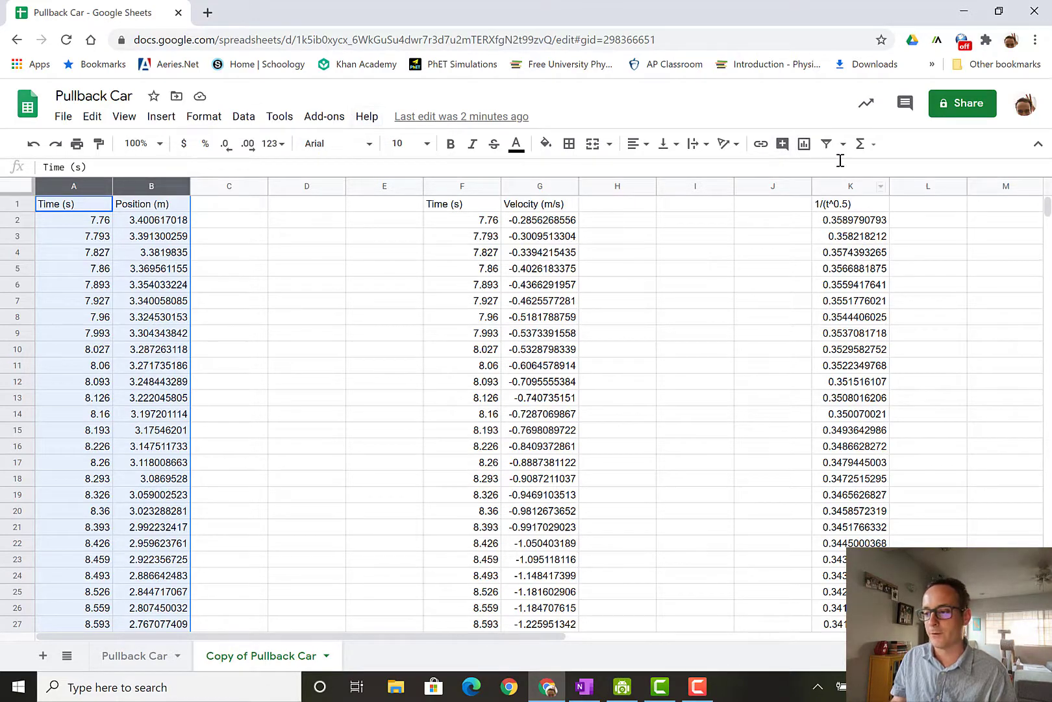
click(805, 144)
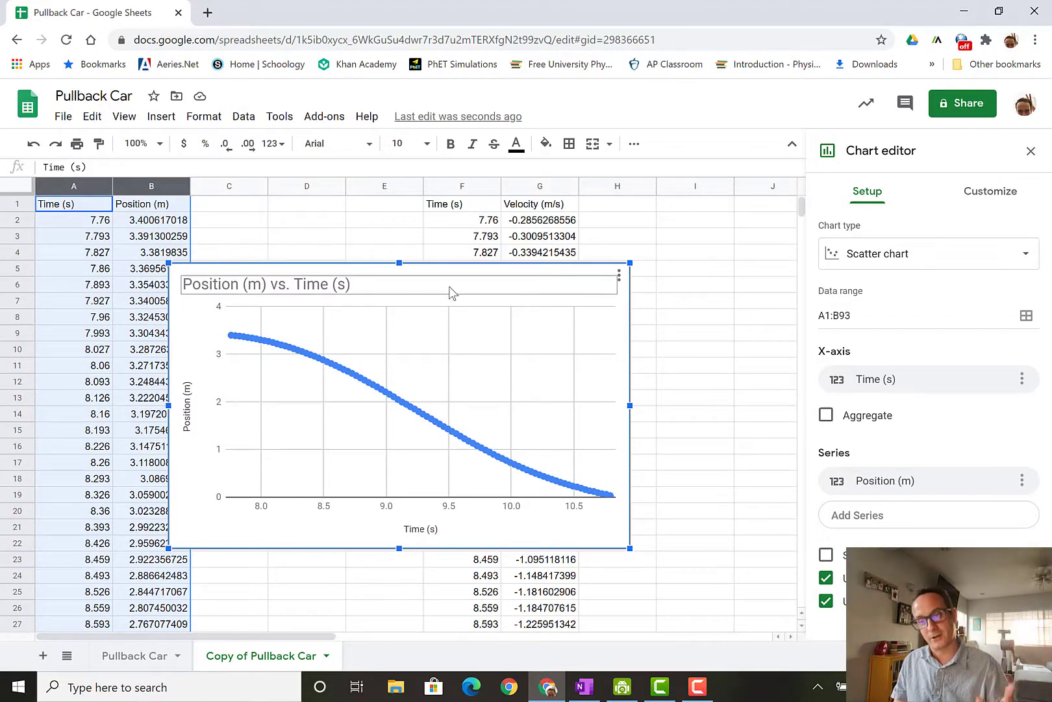
click(938, 257)
click(938, 257)
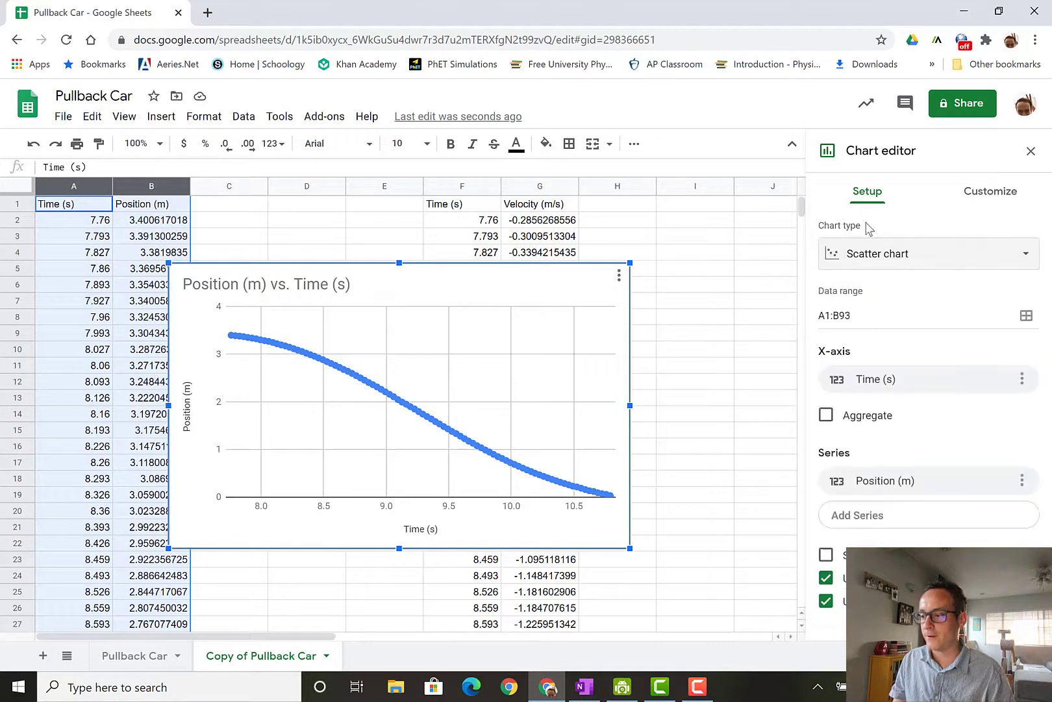
click(971, 266)
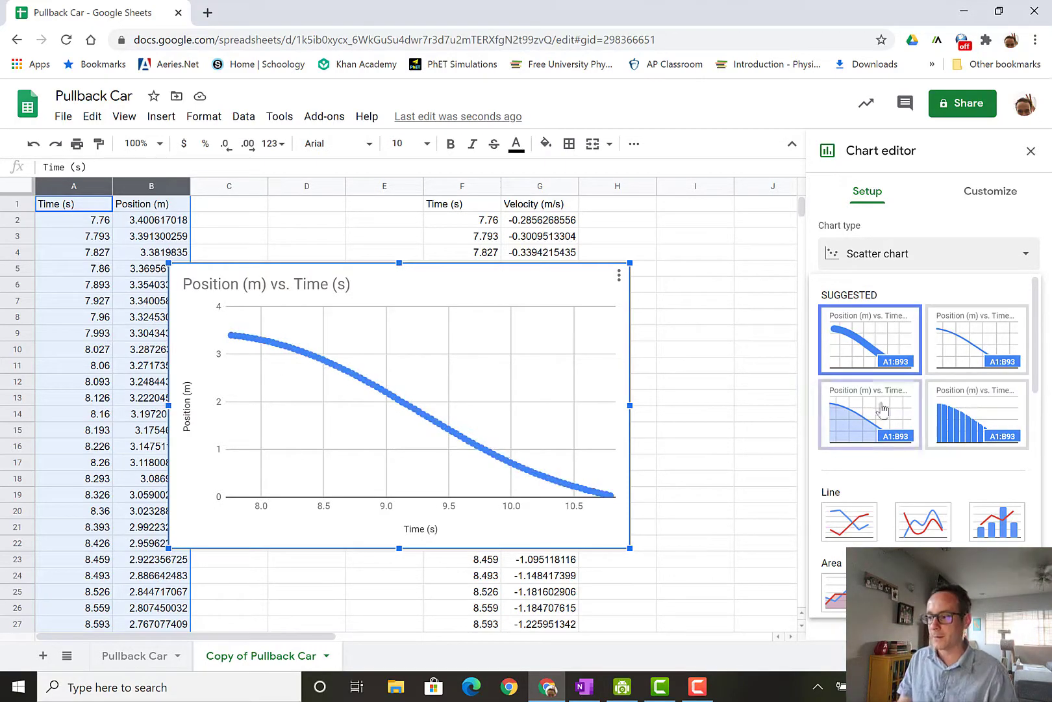
scroll(912, 528, down, 4)
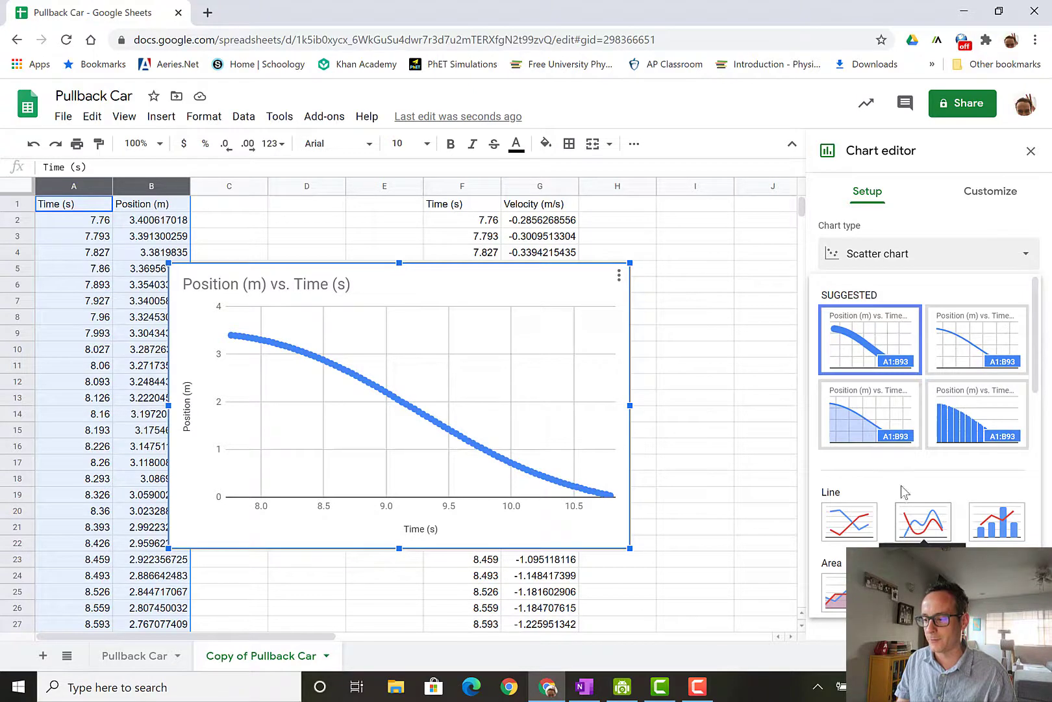
scroll(898, 535, down, 10)
scroll(895, 536, up, 10)
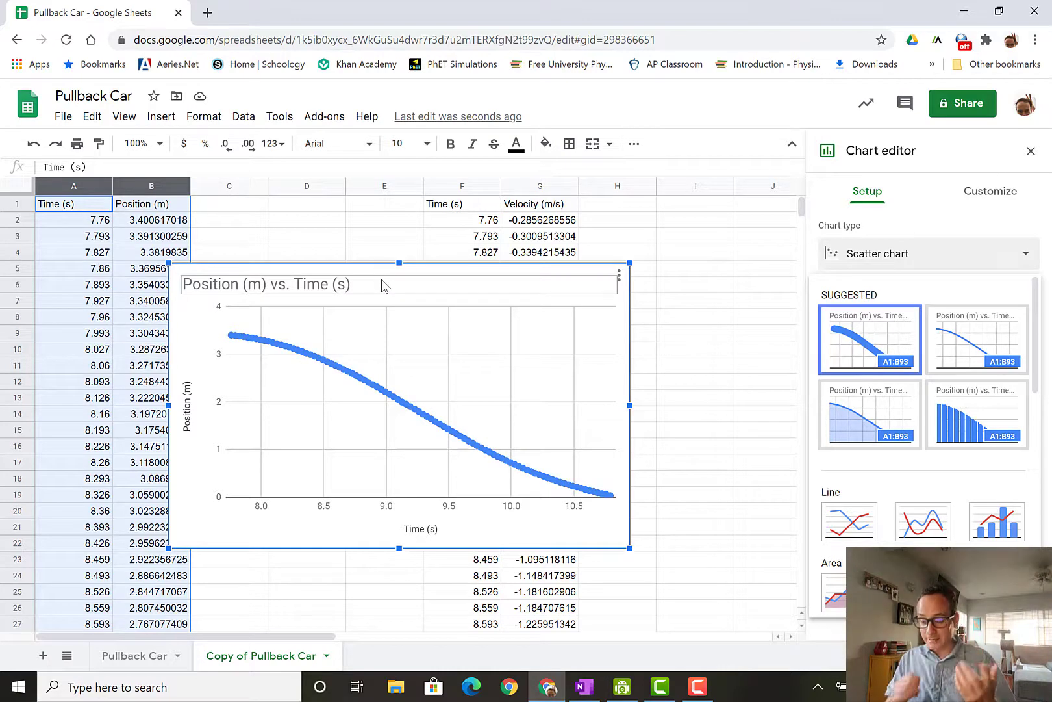
Extend the chart title to read "Position (m) vs. Time (s) of a Pullback Car".
double_click(333, 286)
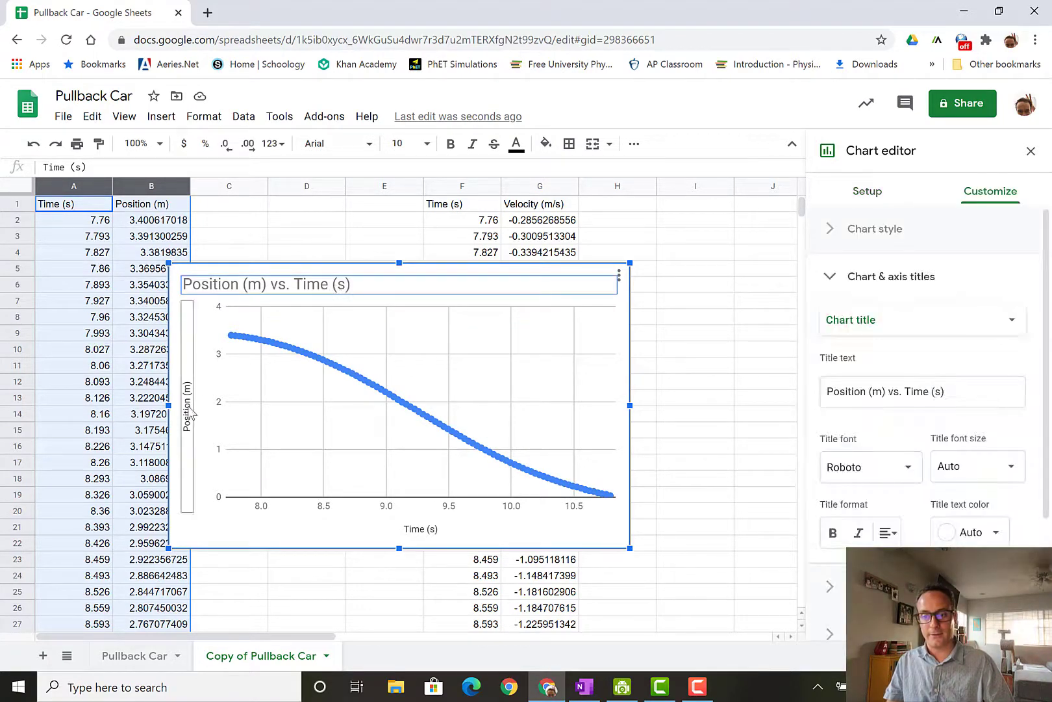
click(357, 283)
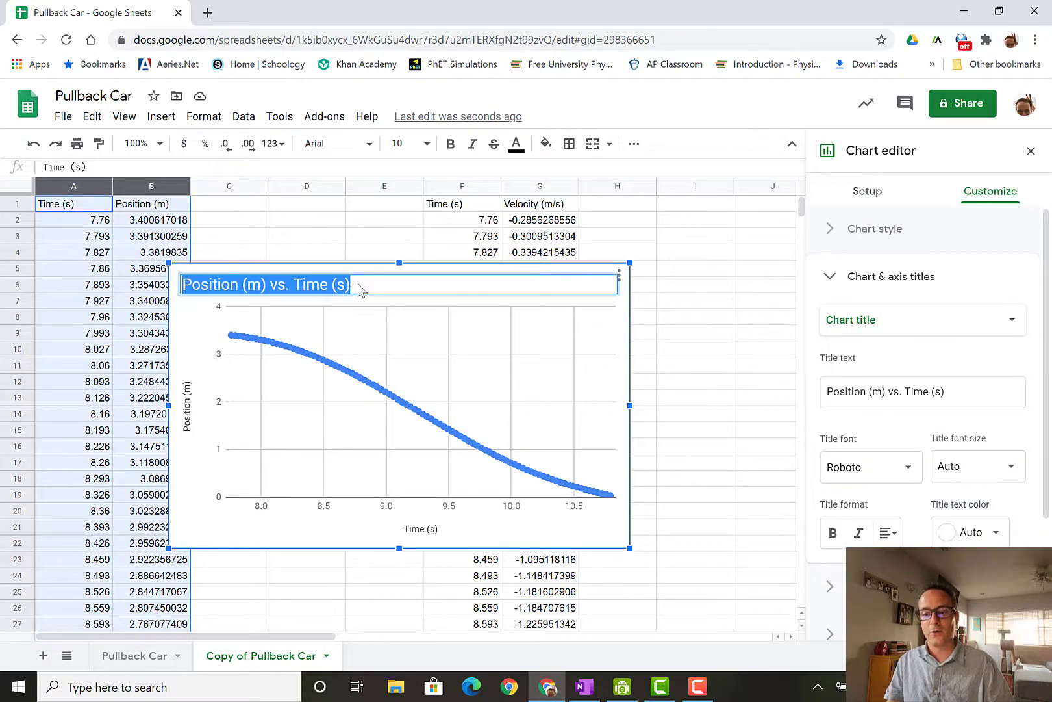
key(Left)
key(Right)
key(Right)
key(Right)
key(Right)
key(Right)
key(Right)
key(Right)
key(Right)
key(Right)
key(Right)
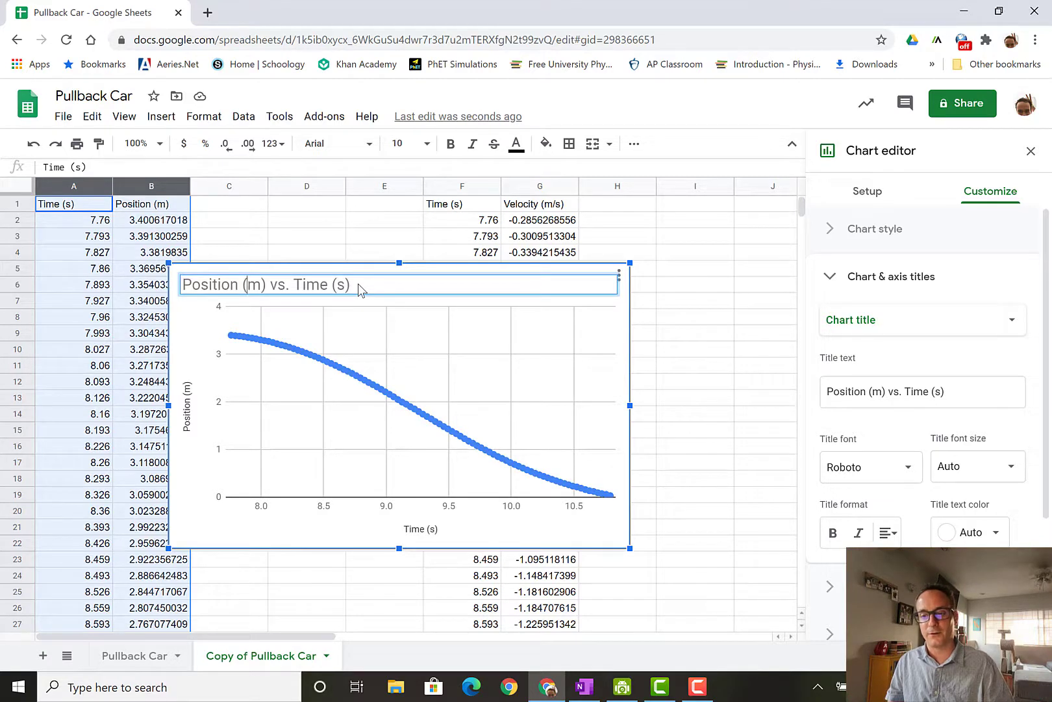
key(Right)
key(Right)
key(Right)
key(Right)
key(Right)
key(Right)
key(Right)
key(Right)
key(Right)
key(Right)
key(Right)
key(Right)
key(Right)
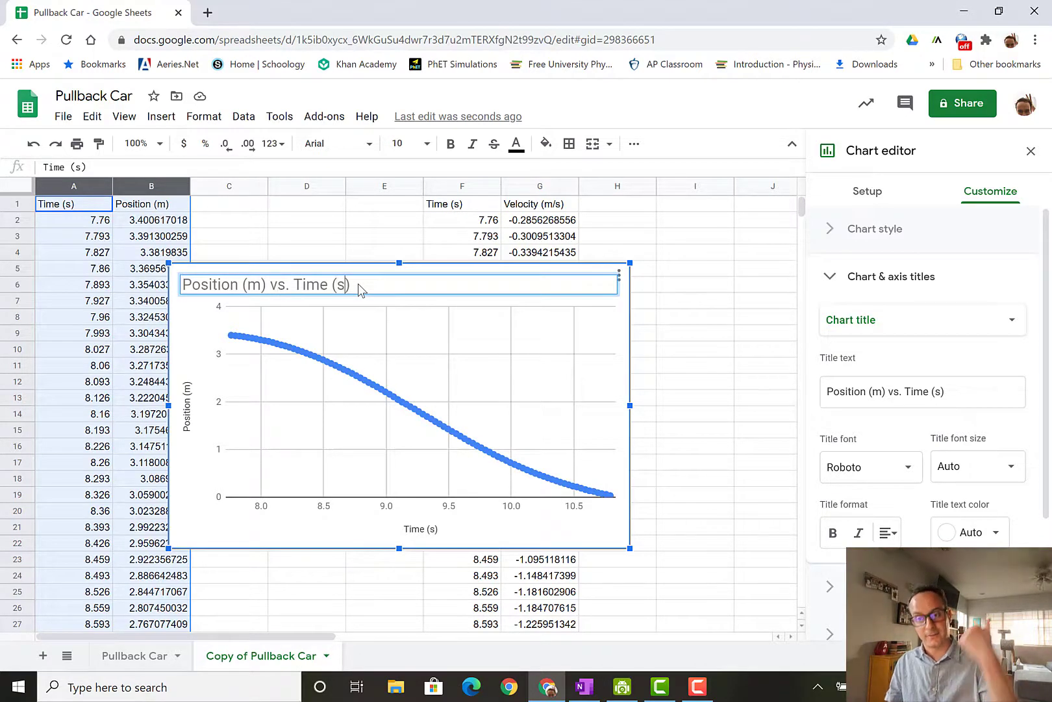
key(Right)
key(Right)
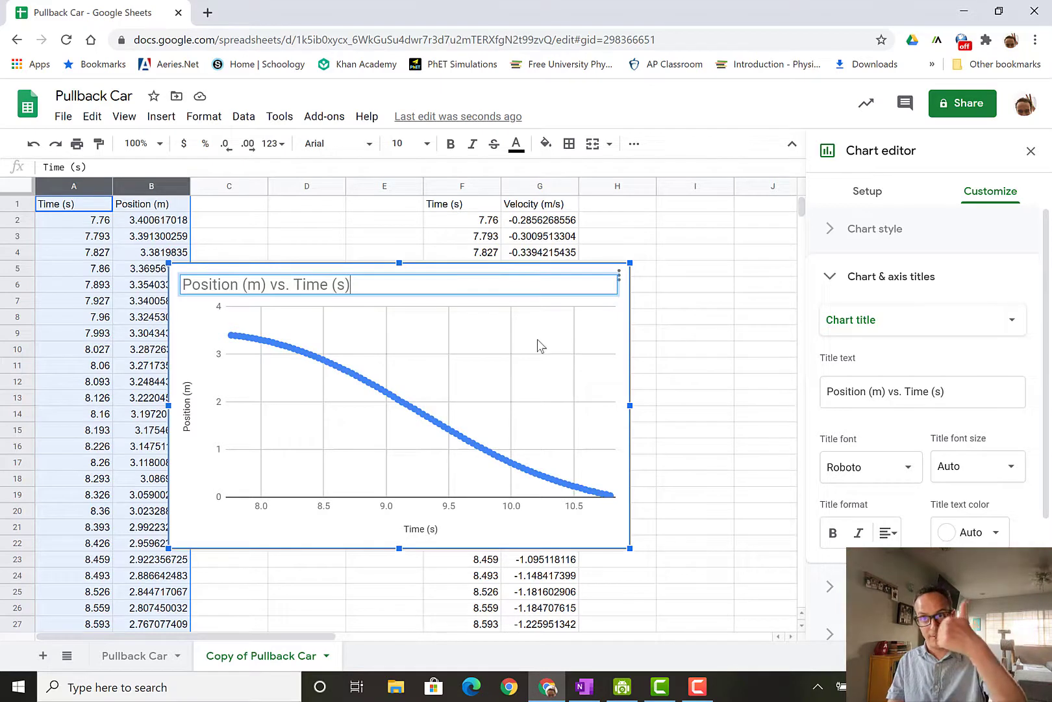
text(o)
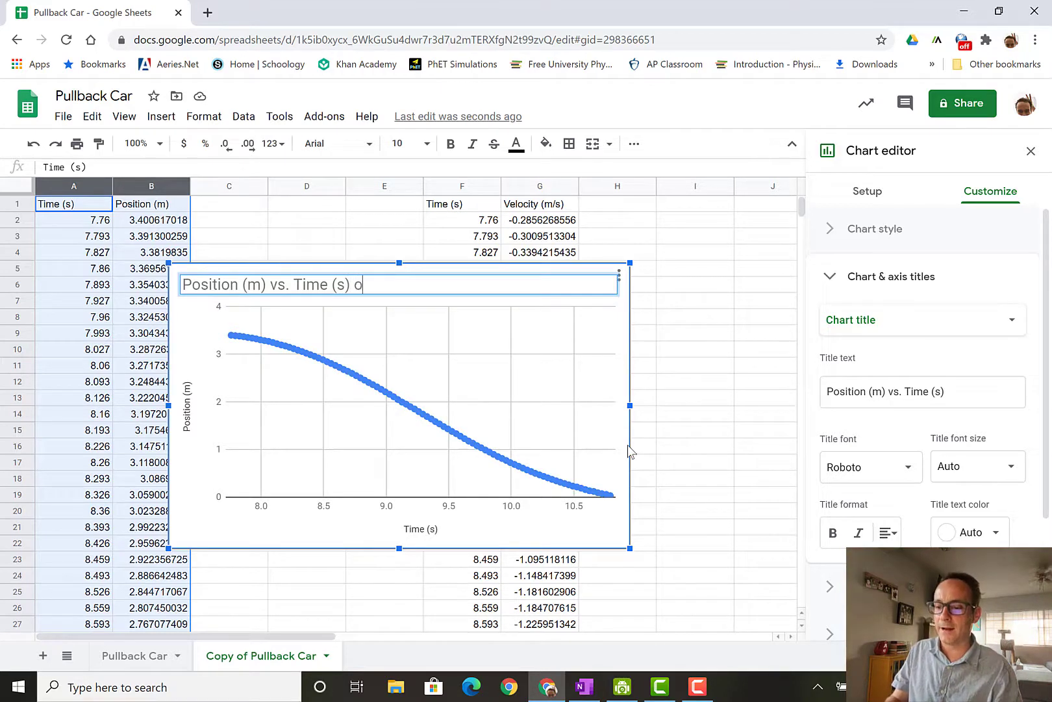
text(f a pu)
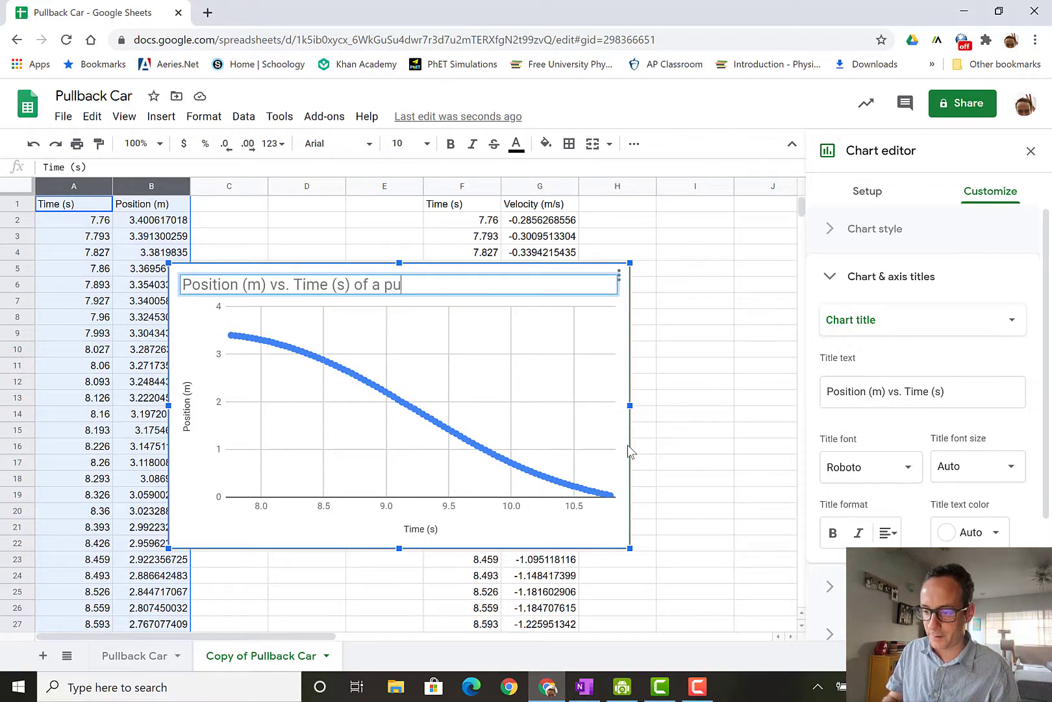
text(l)
key(BackSpace)
key(BackSpace)
key(BackSpace)
text(Pullback)
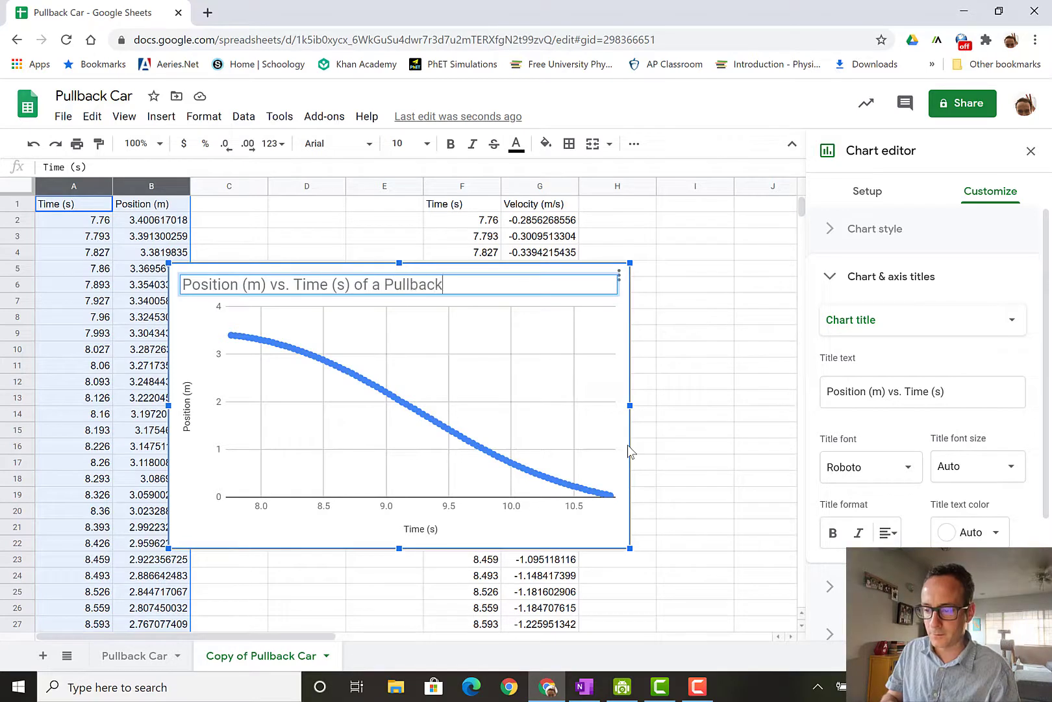
text( Car)
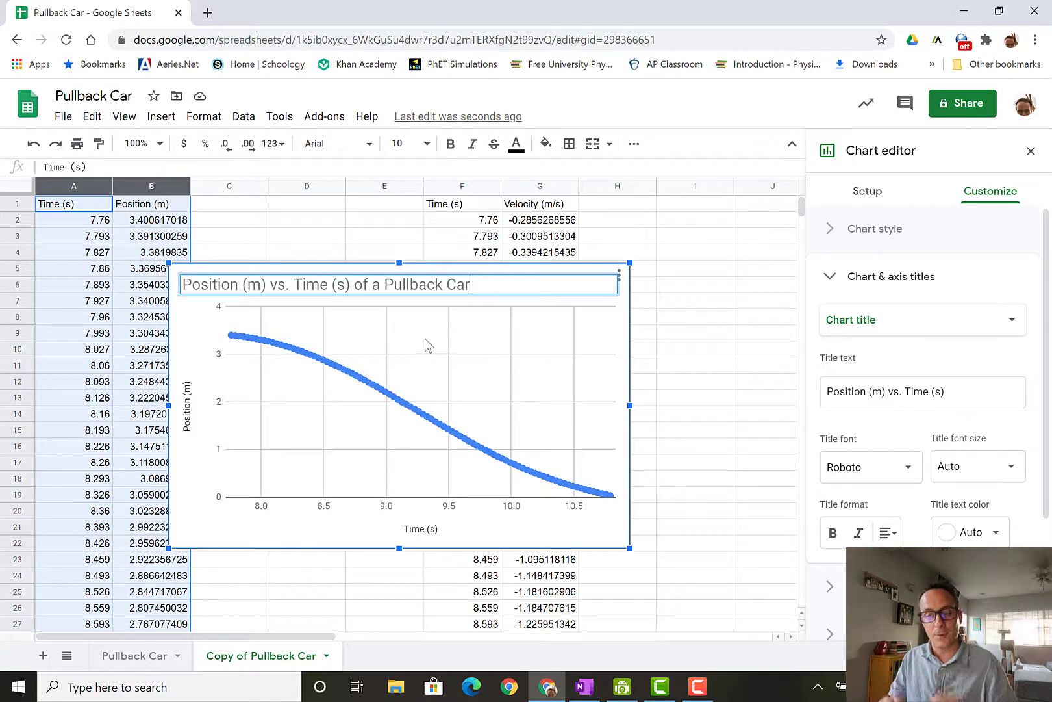
Check the text and units of the chart's vertical and horizontal axis titles.
click(189, 430)
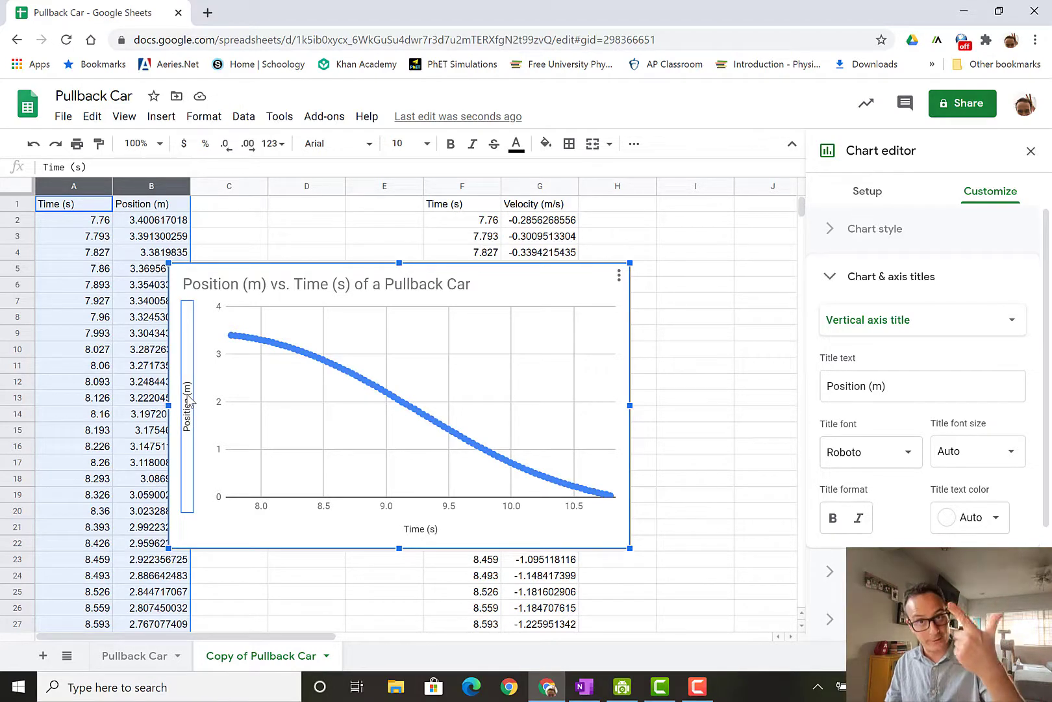
click(411, 530)
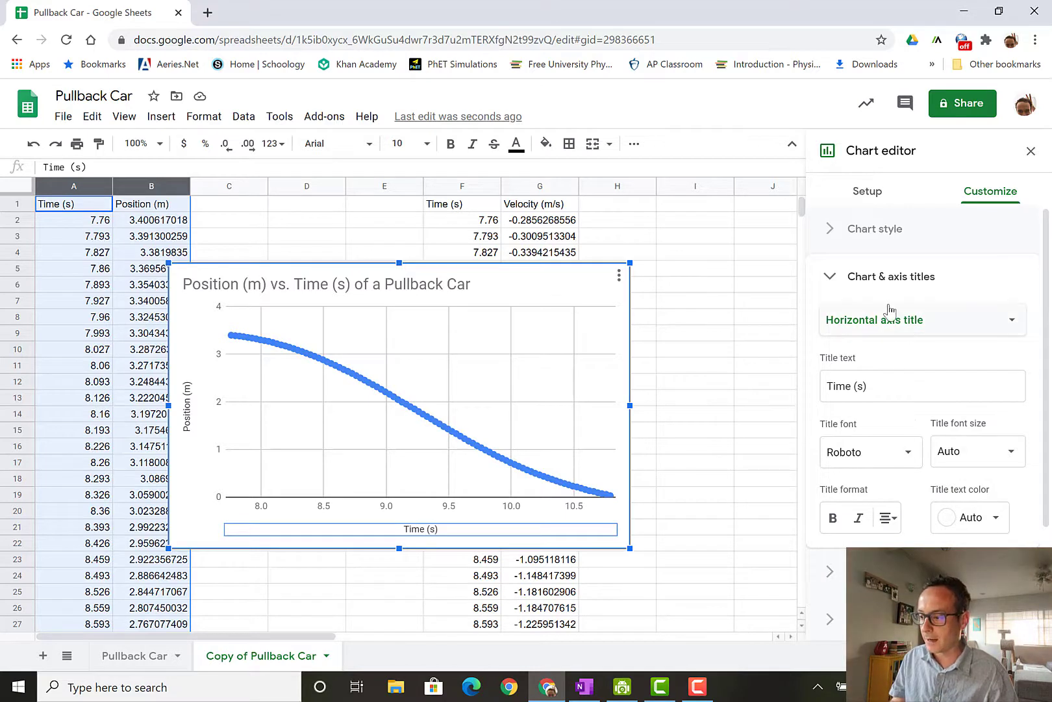
click(833, 278)
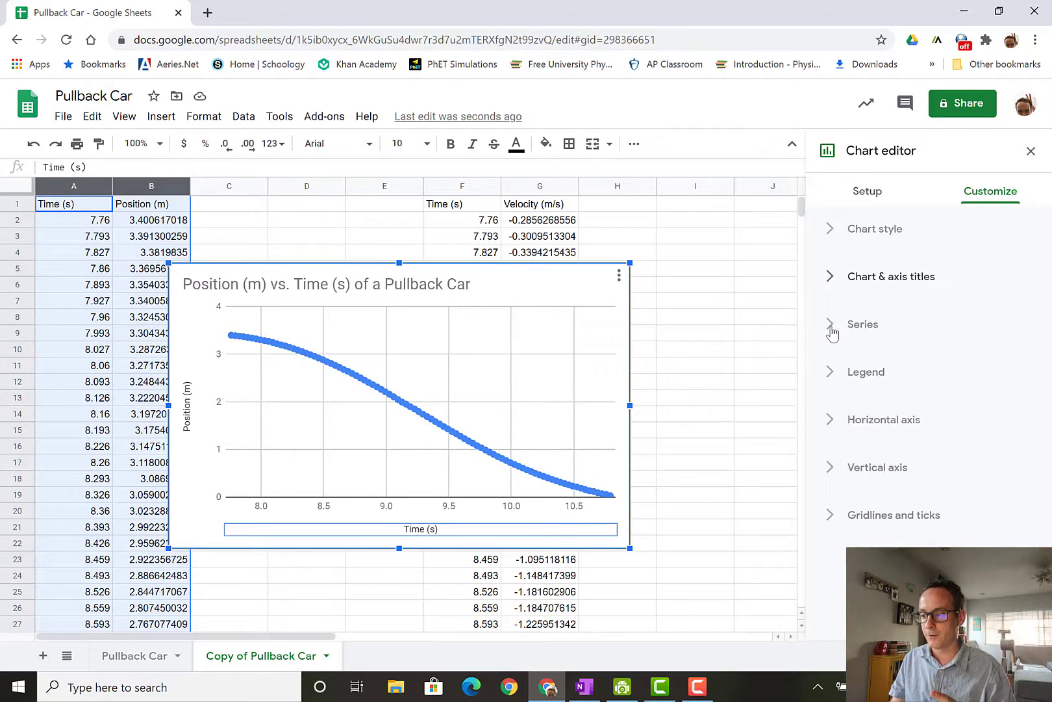
Set the point size of the Position (m) series to 2px.
click(867, 195)
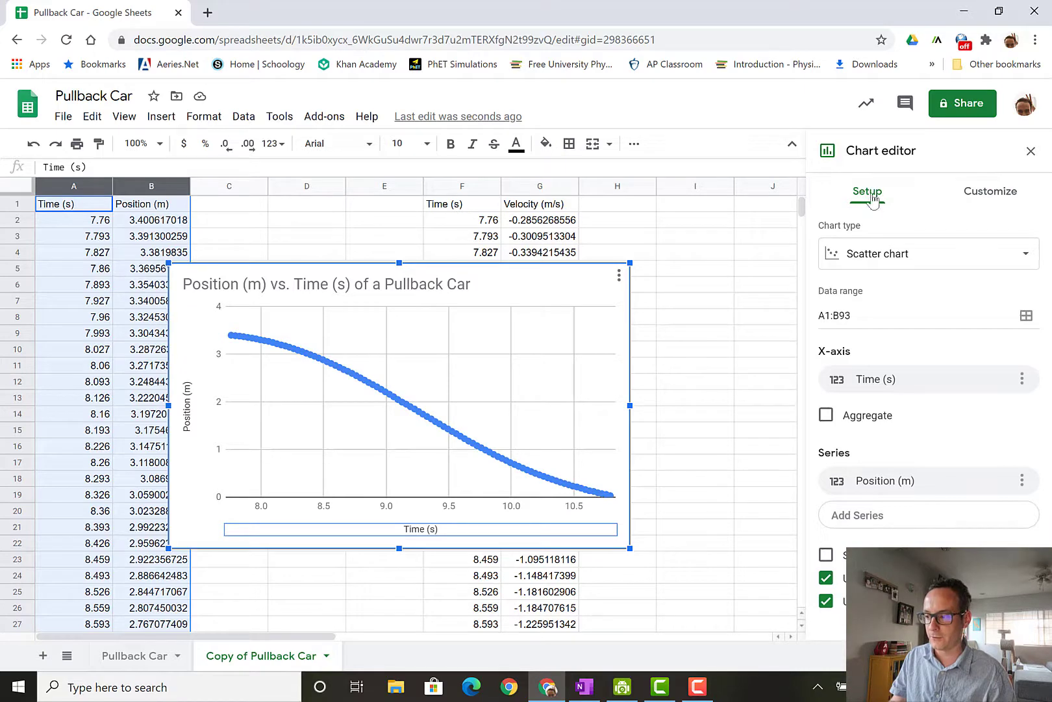
click(994, 191)
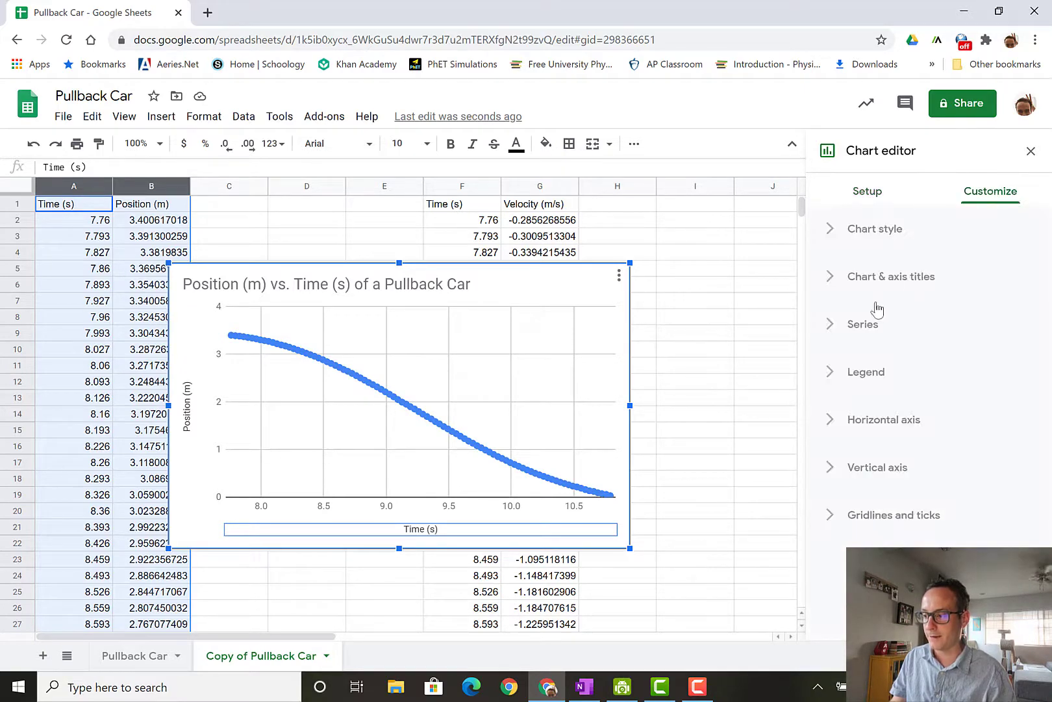
click(833, 330)
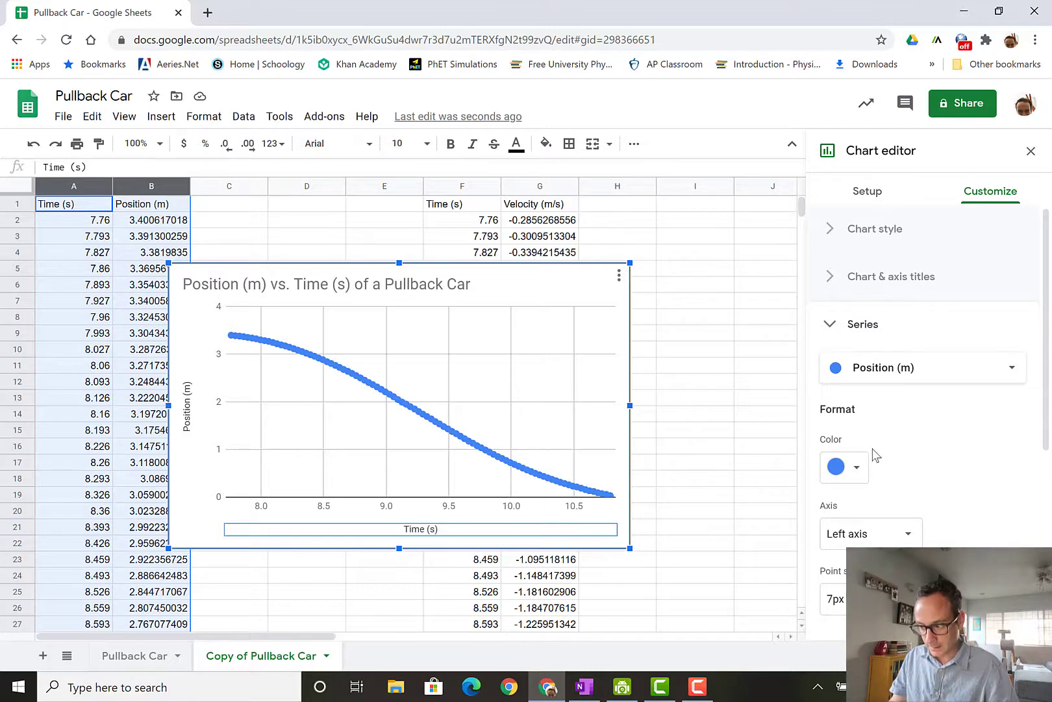
scroll(873, 453, down, 2)
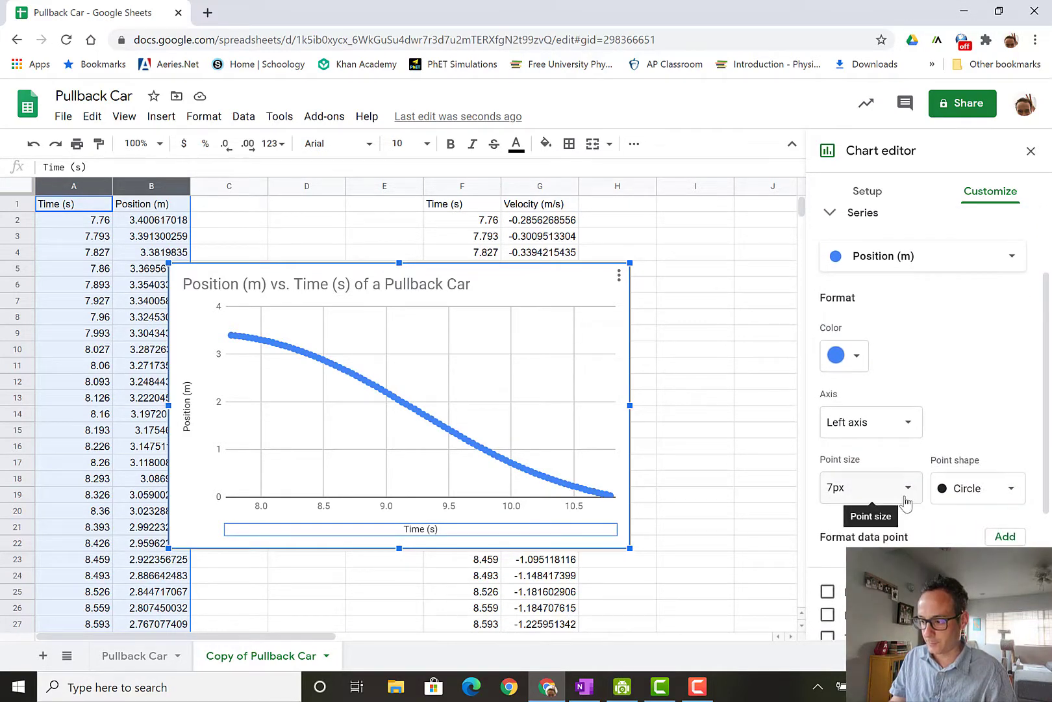
click(885, 498)
click(869, 542)
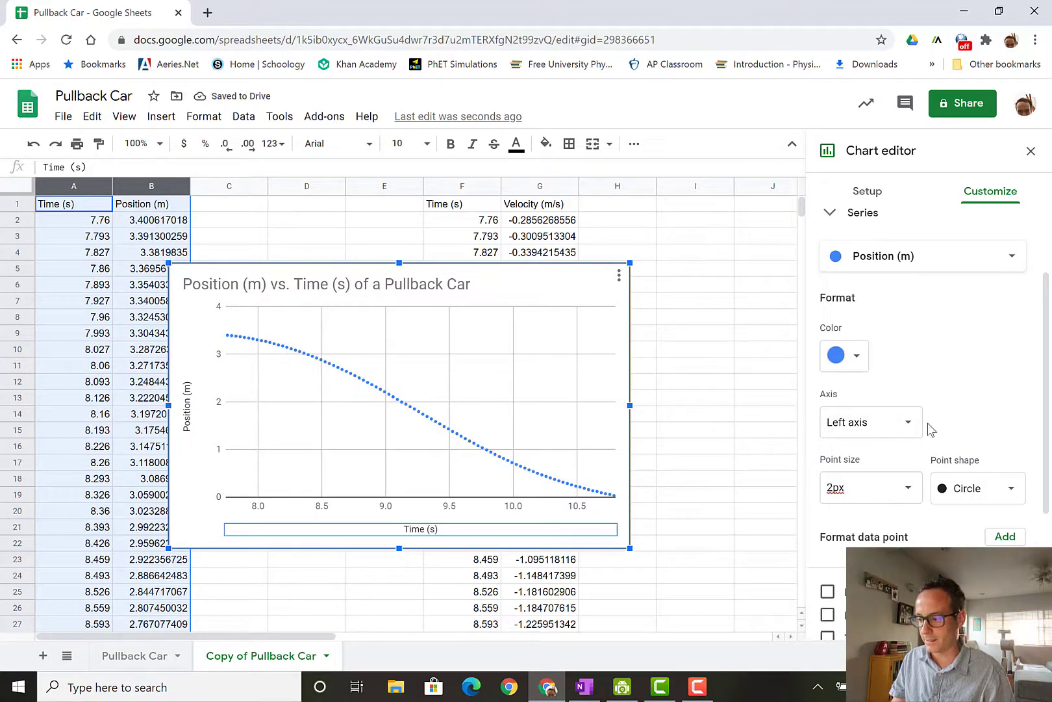
Add a linear trendline to the Position (m) series.
scroll(903, 364, down, 1)
scroll(893, 349, down, 2)
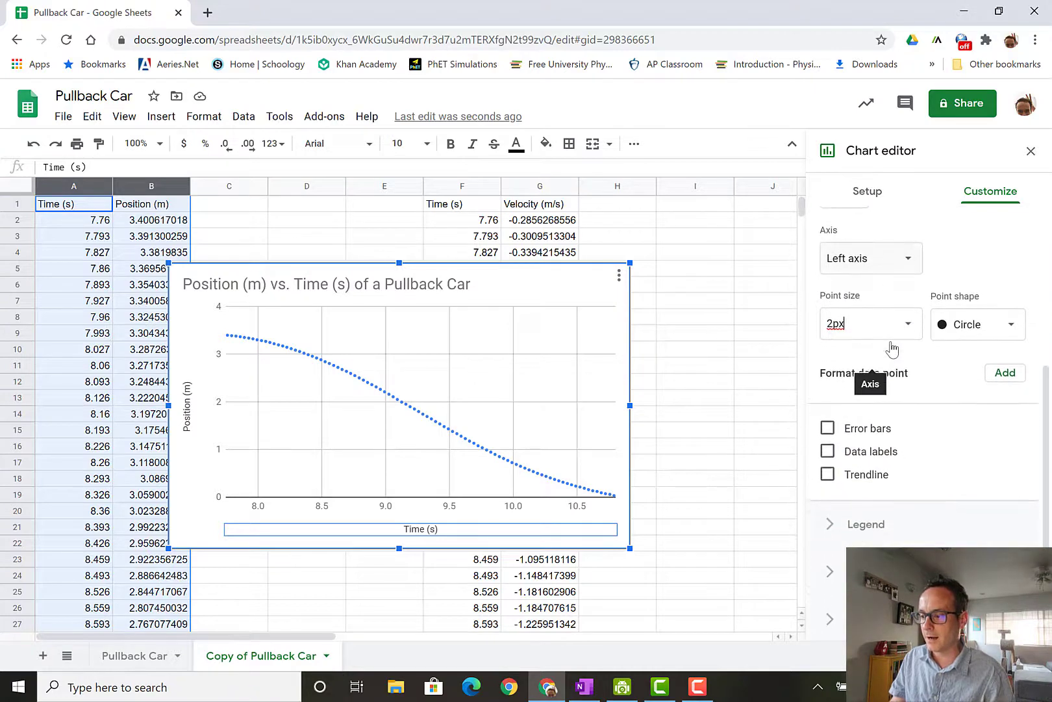
scroll(893, 347, down, 1)
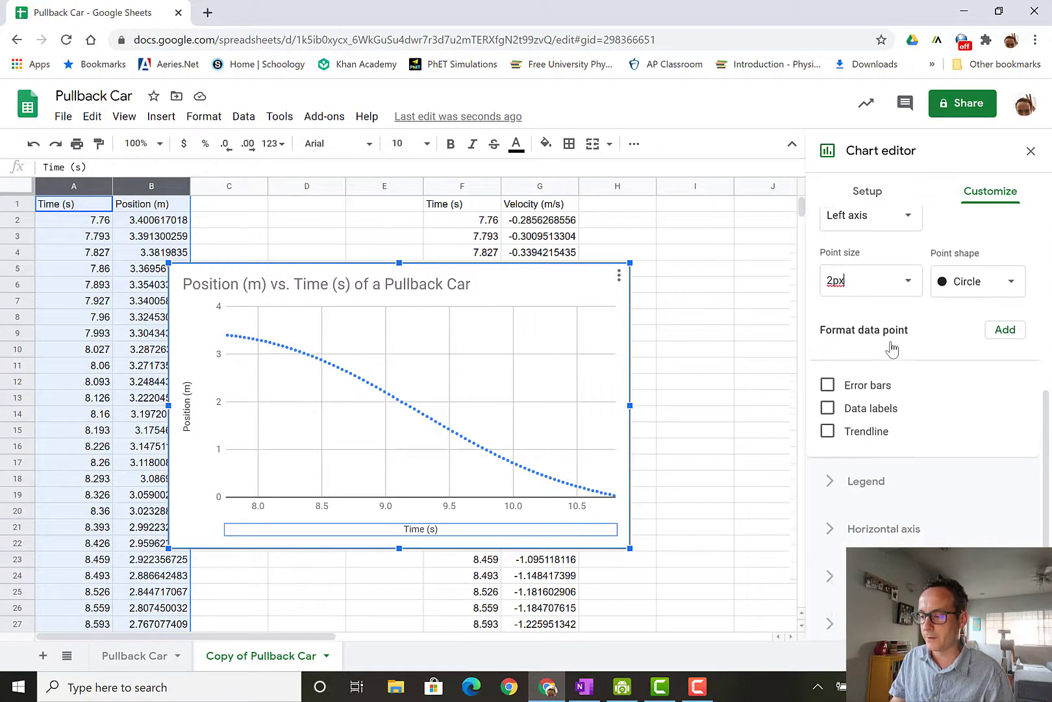
click(828, 422)
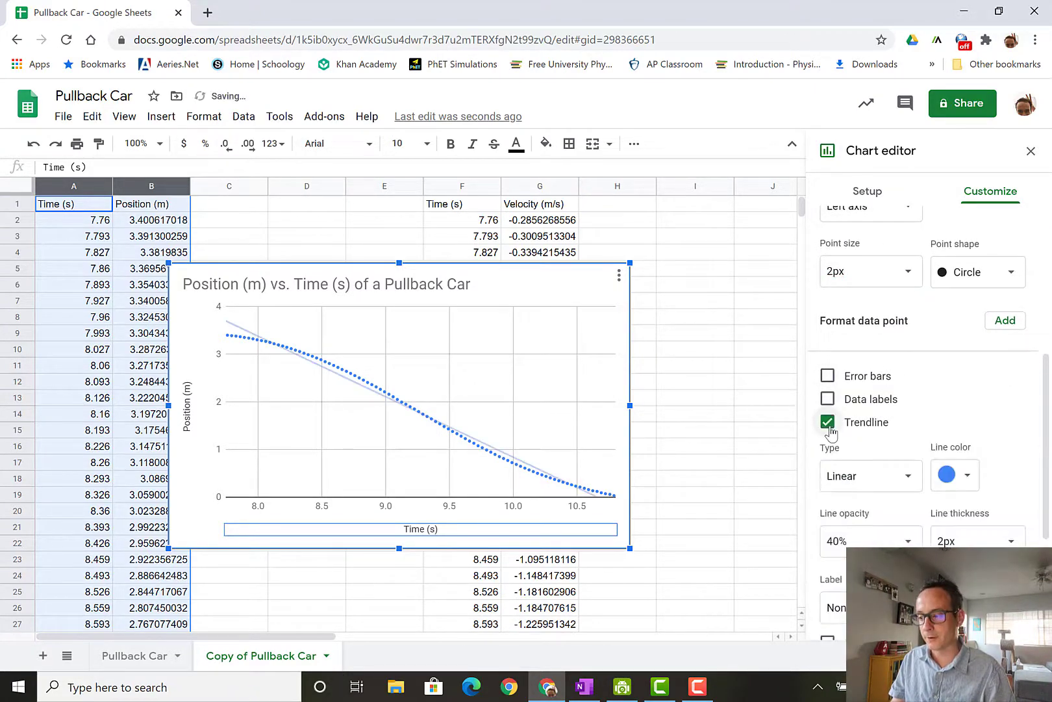
scroll(864, 487, down, 1)
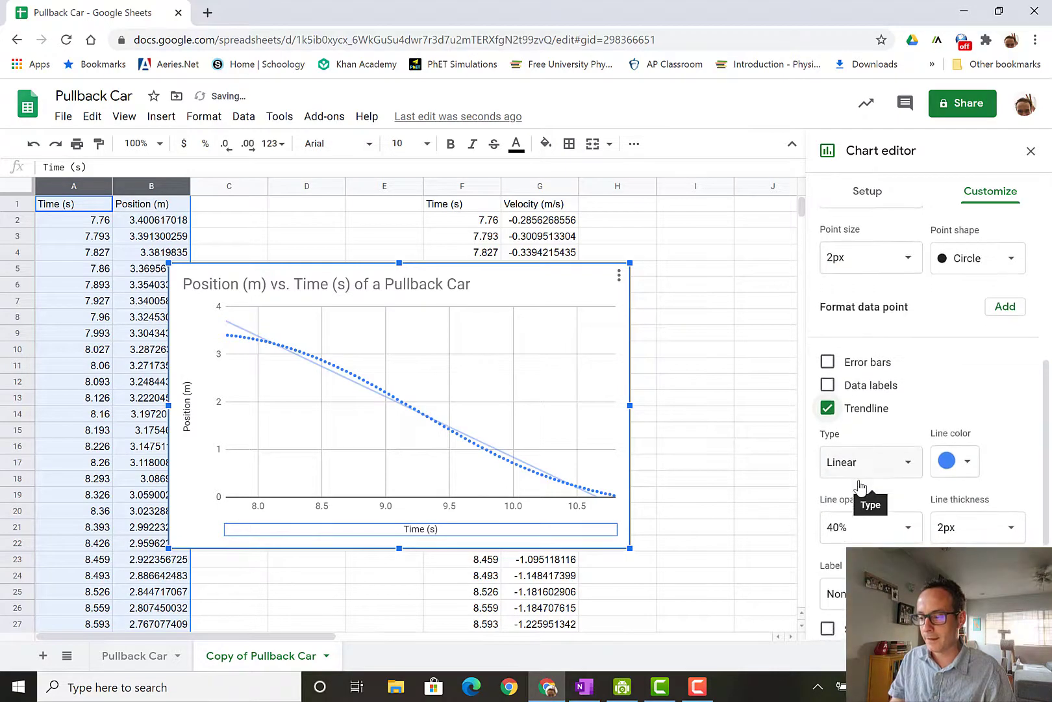
Color the chart's linear trendline black.
click(955, 433)
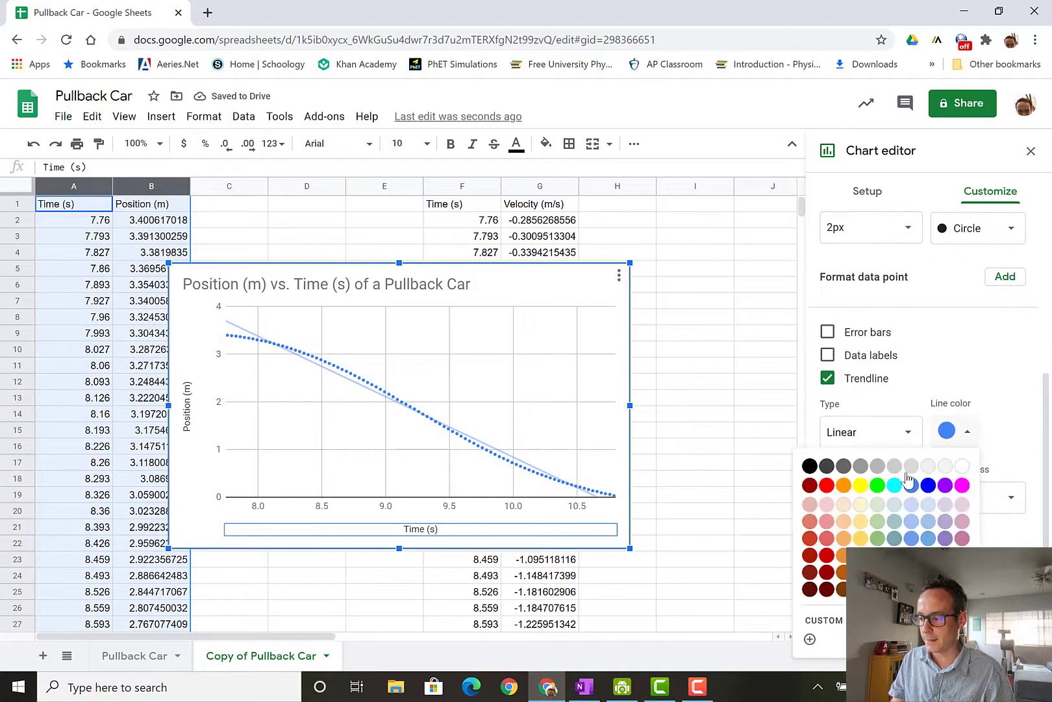
click(810, 466)
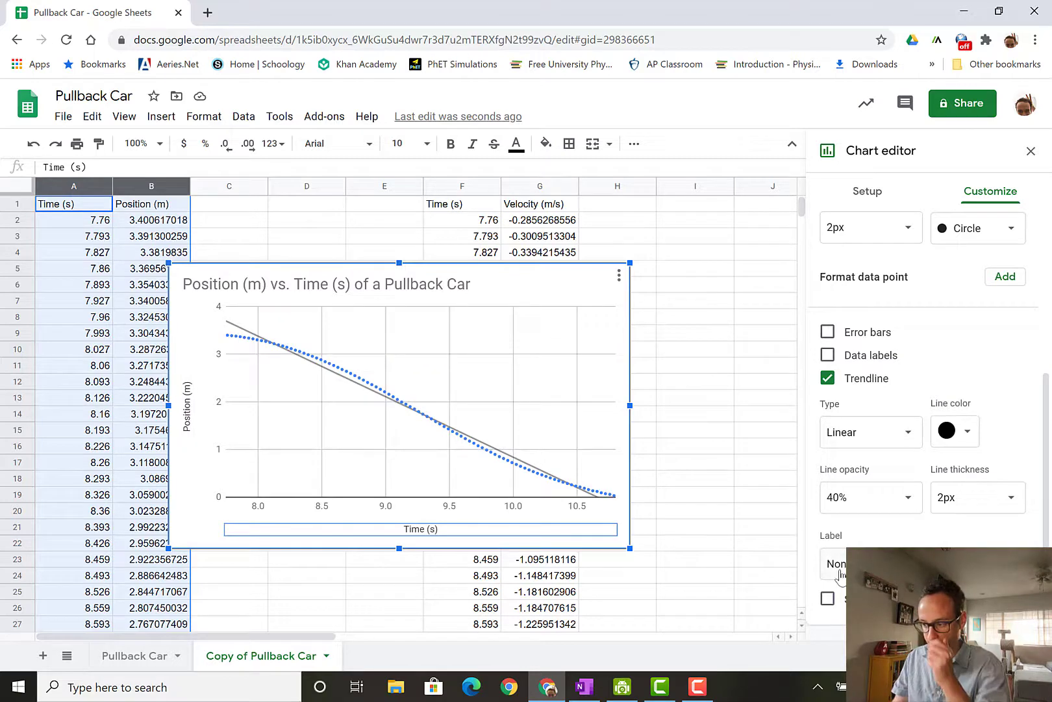
Label the trendline with its equation and show its R² value in the chart legend.
scroll(892, 545, down, 1)
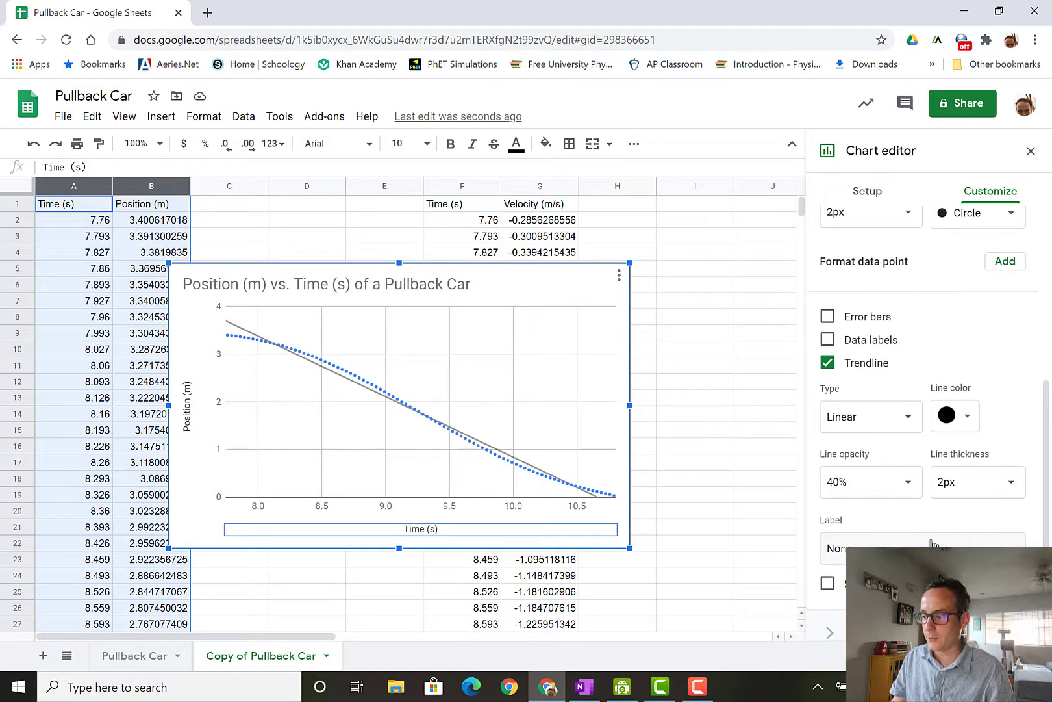
scroll(922, 540, down, 2)
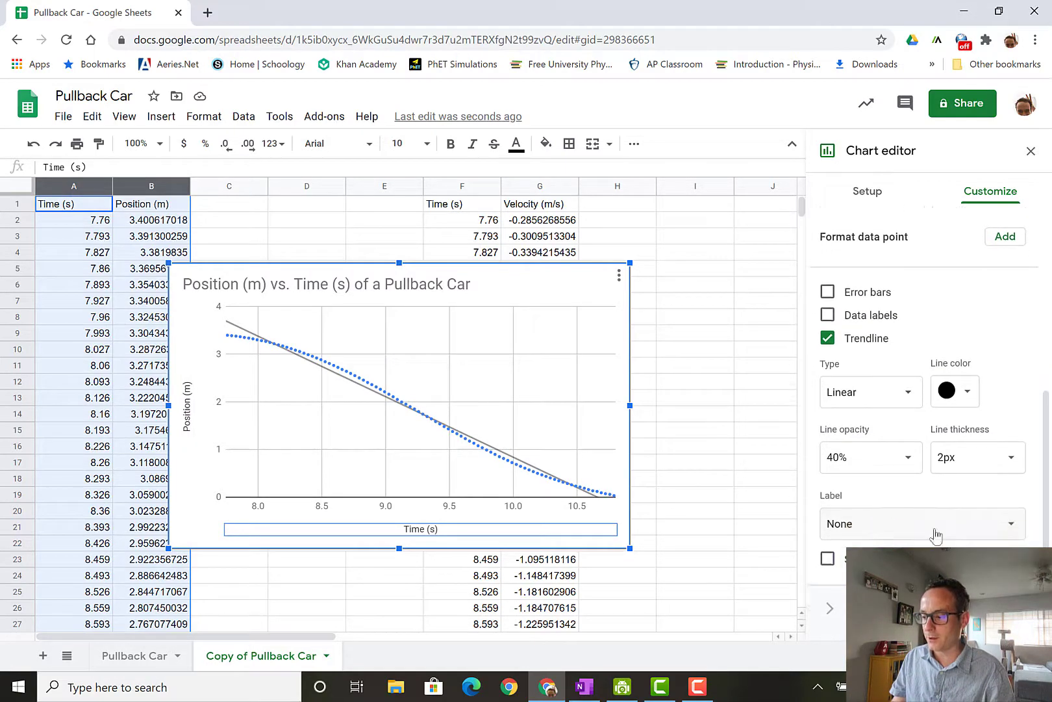
click(994, 533)
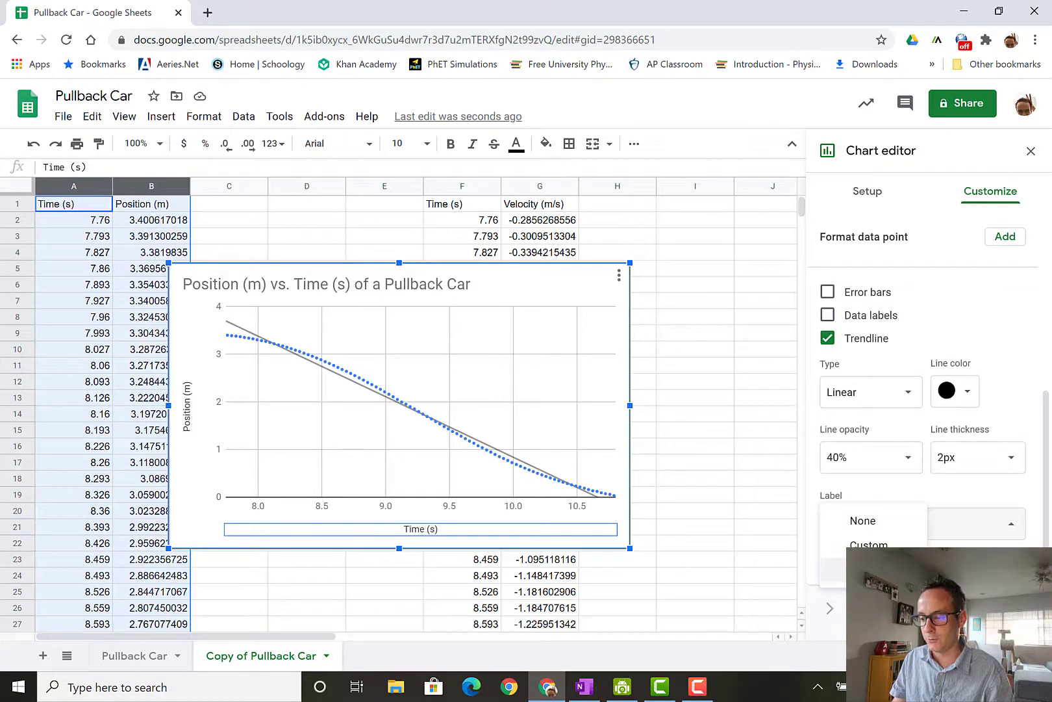
click(864, 570)
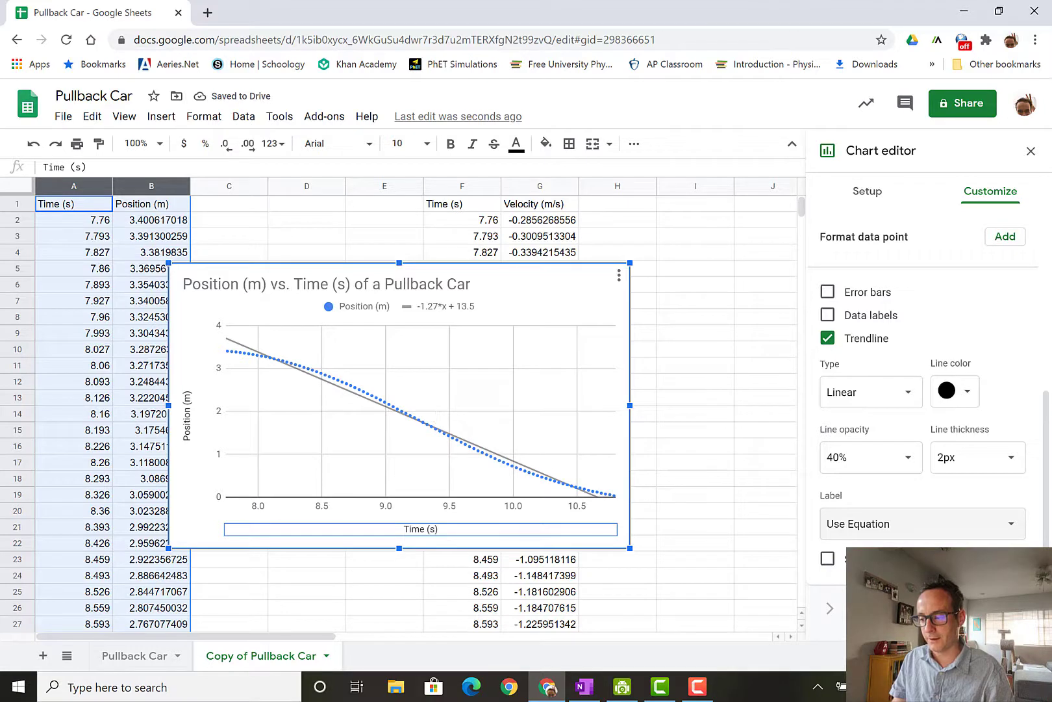
click(829, 560)
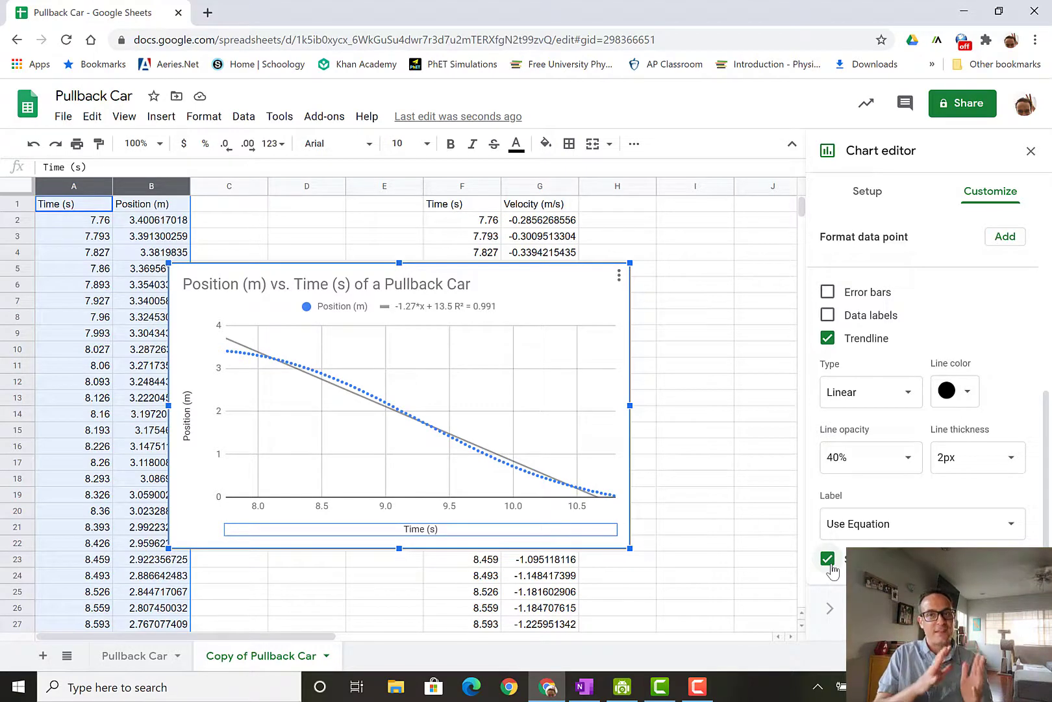
Switch to the OneNote page and handwrite "0 < R² < 1" in black ink on a blank area below the existing notes.
key(alt+Tab)
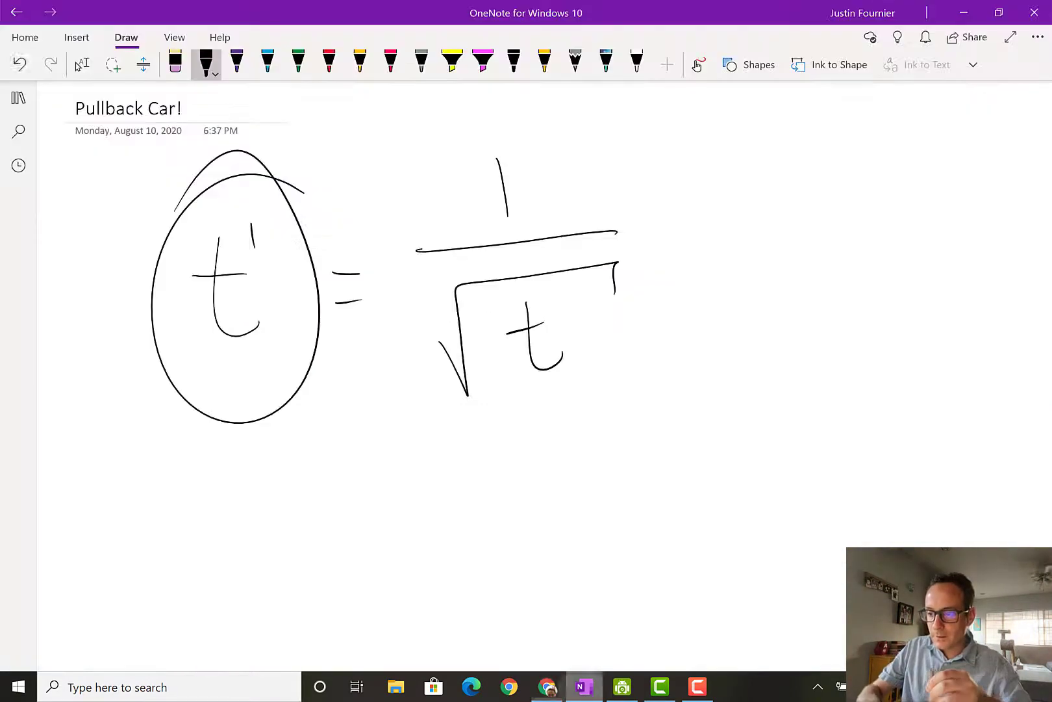
scroll(78, 65, down, 3)
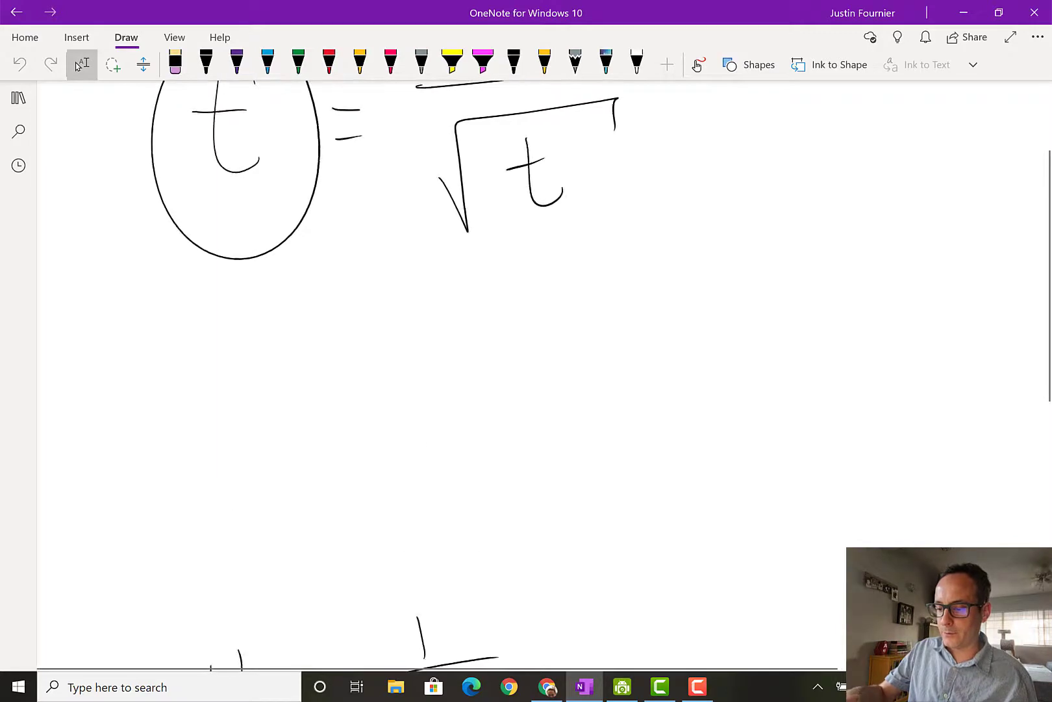
scroll(78, 65, down, 5)
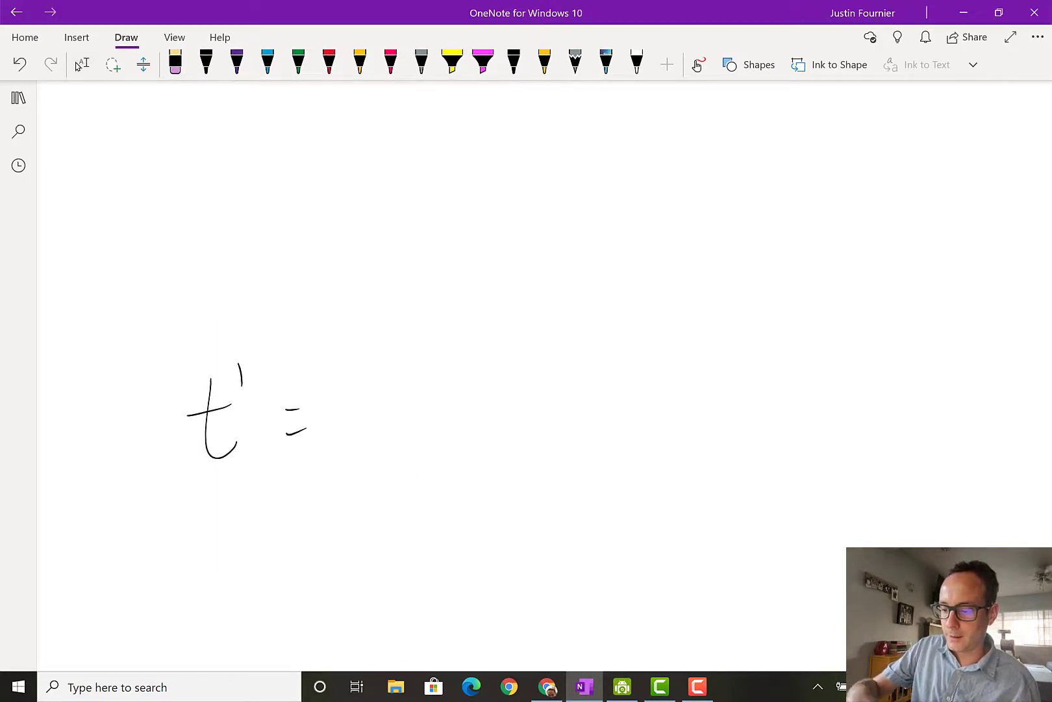
click(206, 63)
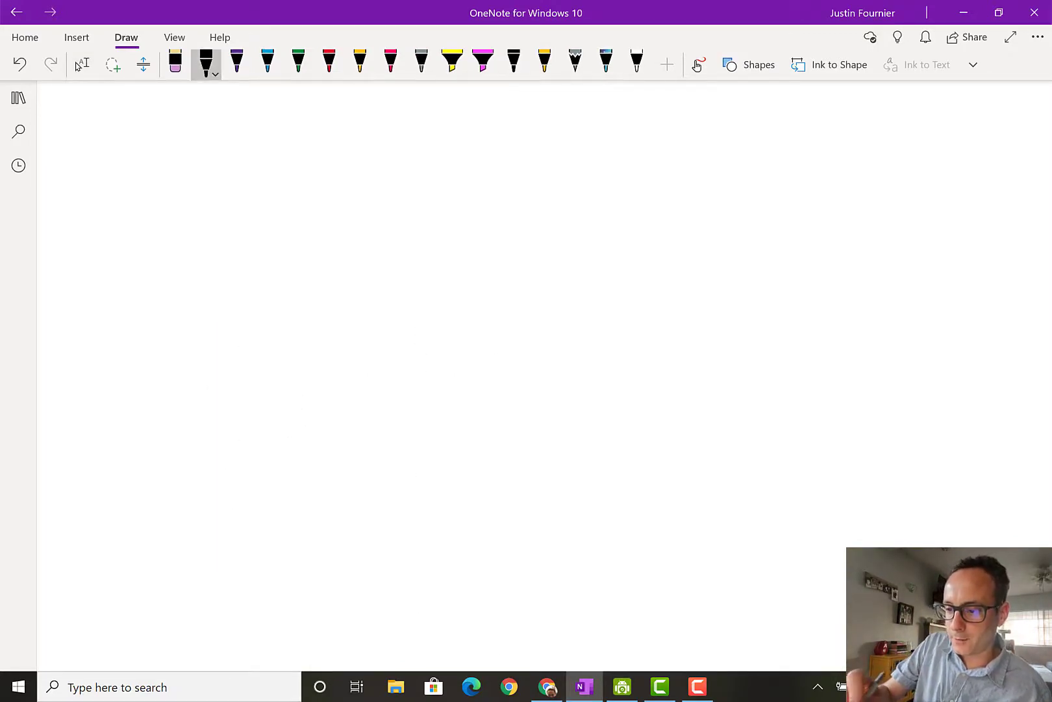
mouse_move(270, 204)
mouse_down()
mouse_move(267, 266)
mouse_move(303, 266)
mouse_up()
drag(309, 176, 336, 194)
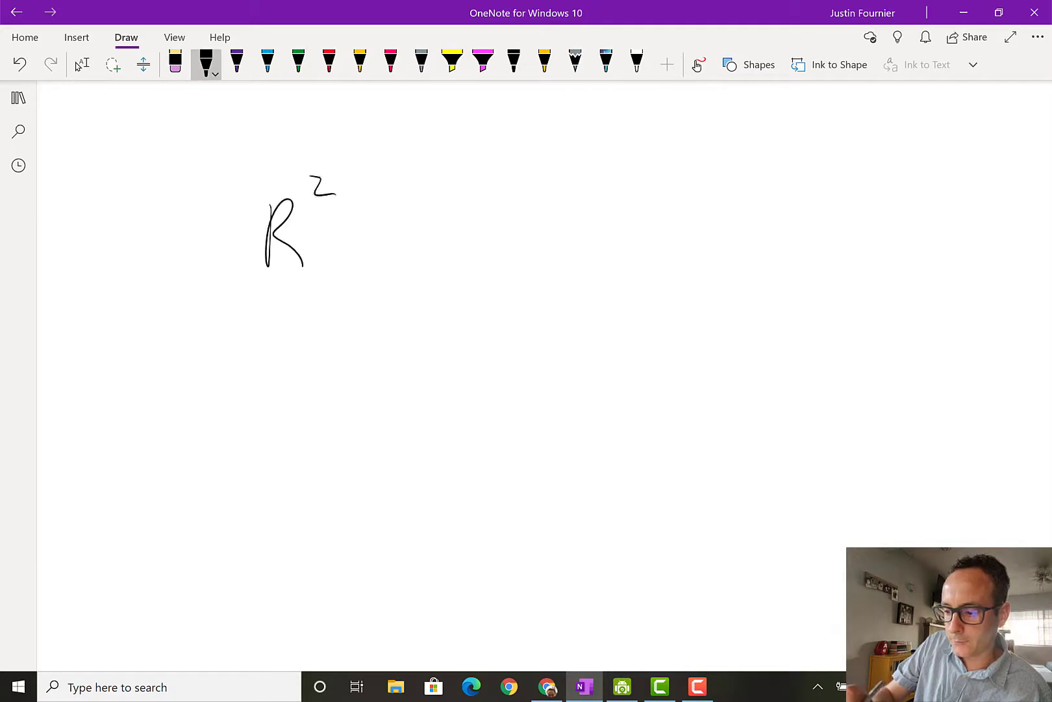
drag(234, 205, 253, 268)
mouse_move(148, 213)
mouse_down()
mouse_move(144, 273)
mouse_move(149, 214)
mouse_up()
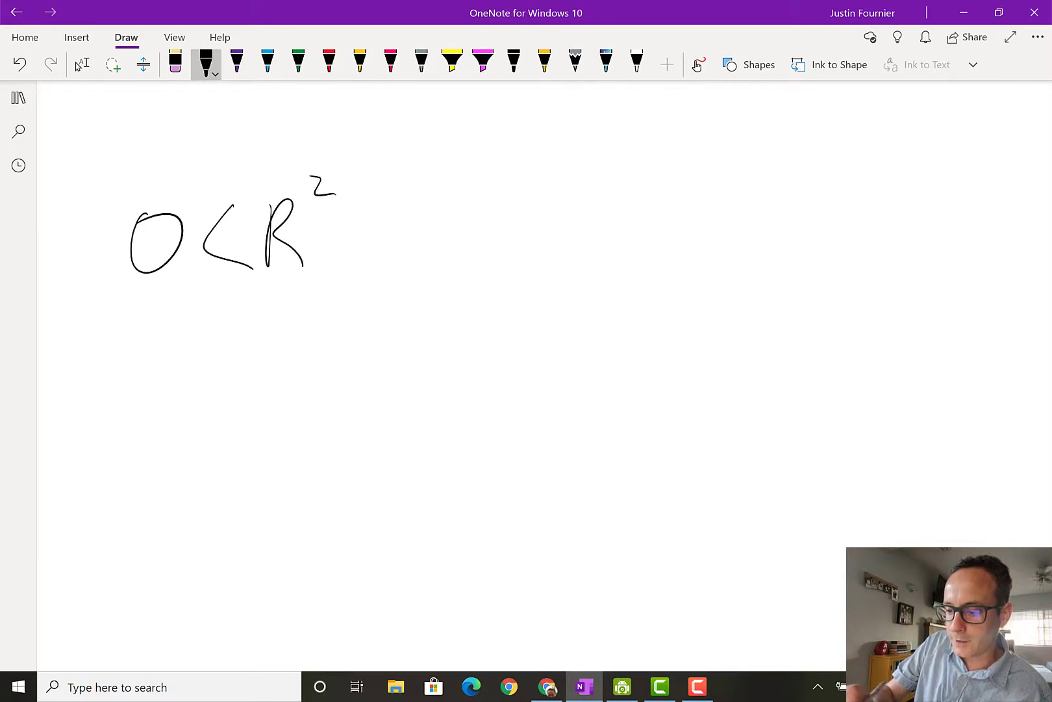
drag(394, 204, 417, 266)
drag(471, 207, 486, 282)
click(449, 236)
Draw a purple arrow down from the 0 and, beneath it, a pair of axes with randomly scattered points.
click(237, 62)
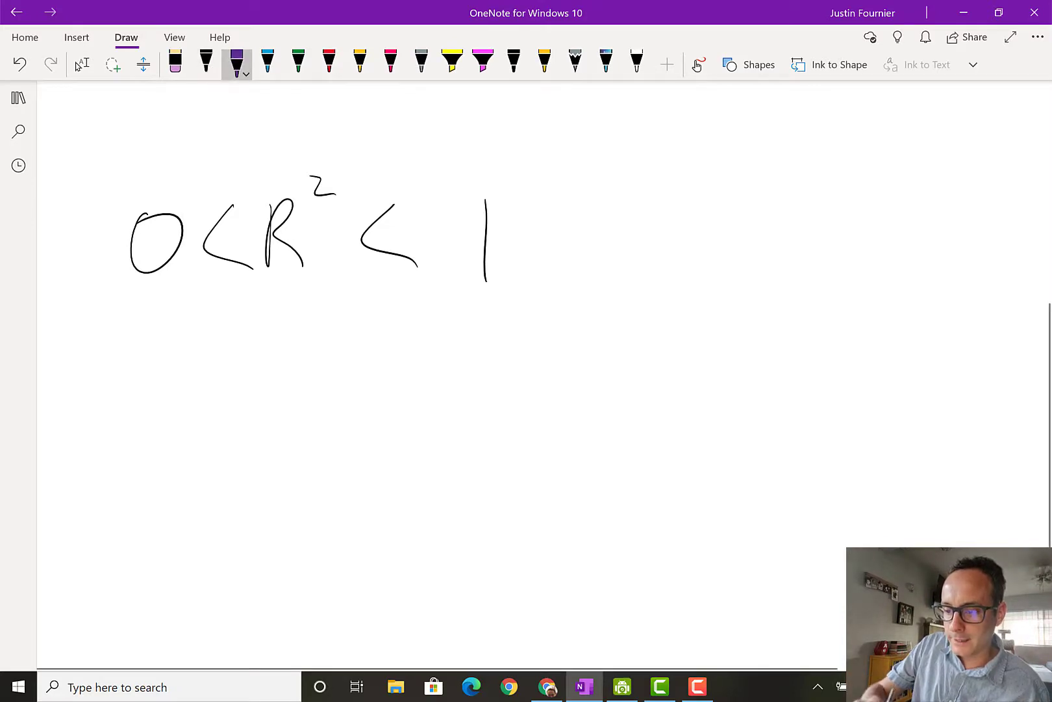
mouse_move(154, 310)
mouse_down()
mouse_move(172, 419)
mouse_move(210, 429)
mouse_up()
scroll(351, 272, down, 2)
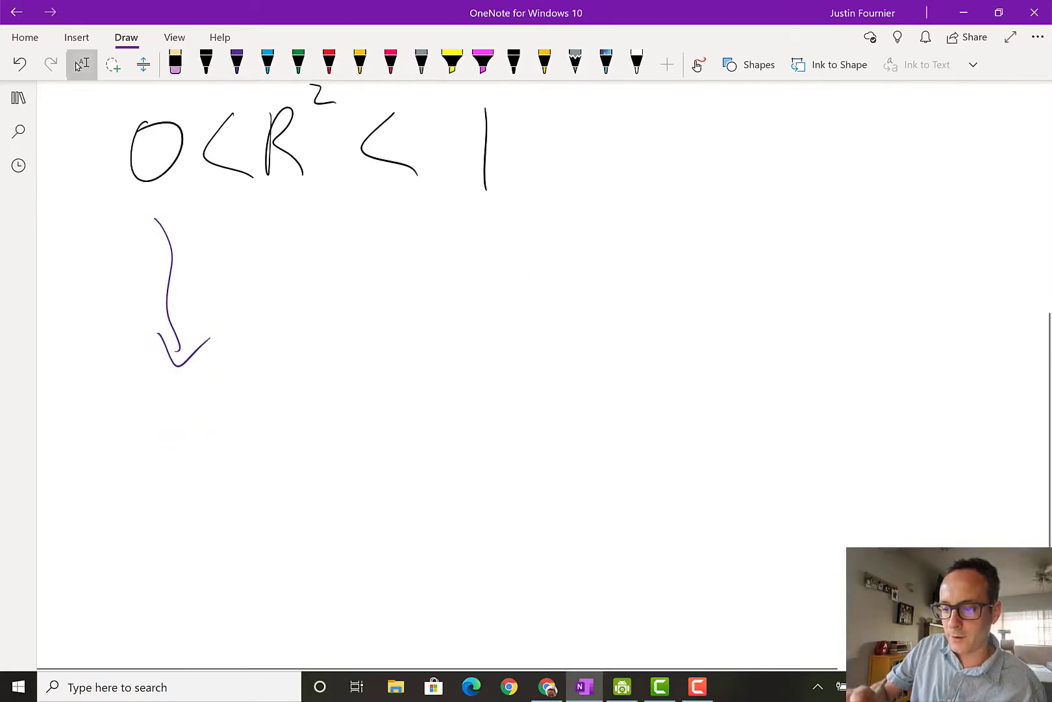
mouse_move(131, 388)
mouse_down()
mouse_move(181, 544)
mouse_move(348, 551)
mouse_up()
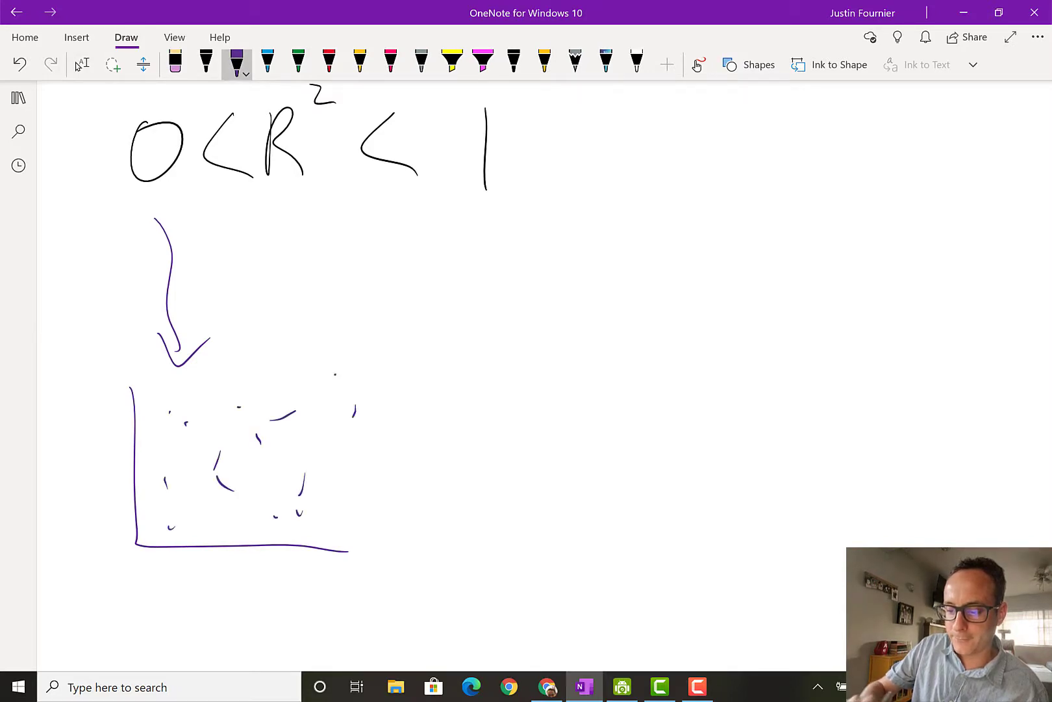
Draw a red, nearly horizontal fit line through the scattered points and write "R² = 0" in red below that graph.
click(329, 62)
drag(138, 465, 388, 429)
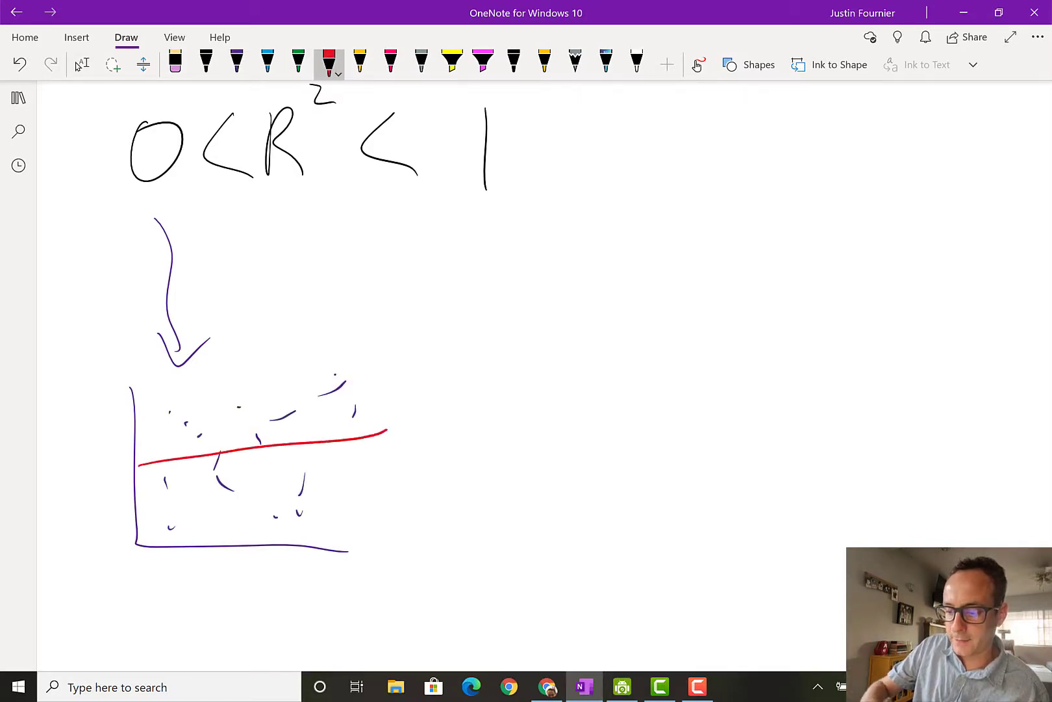
drag(221, 585, 239, 574)
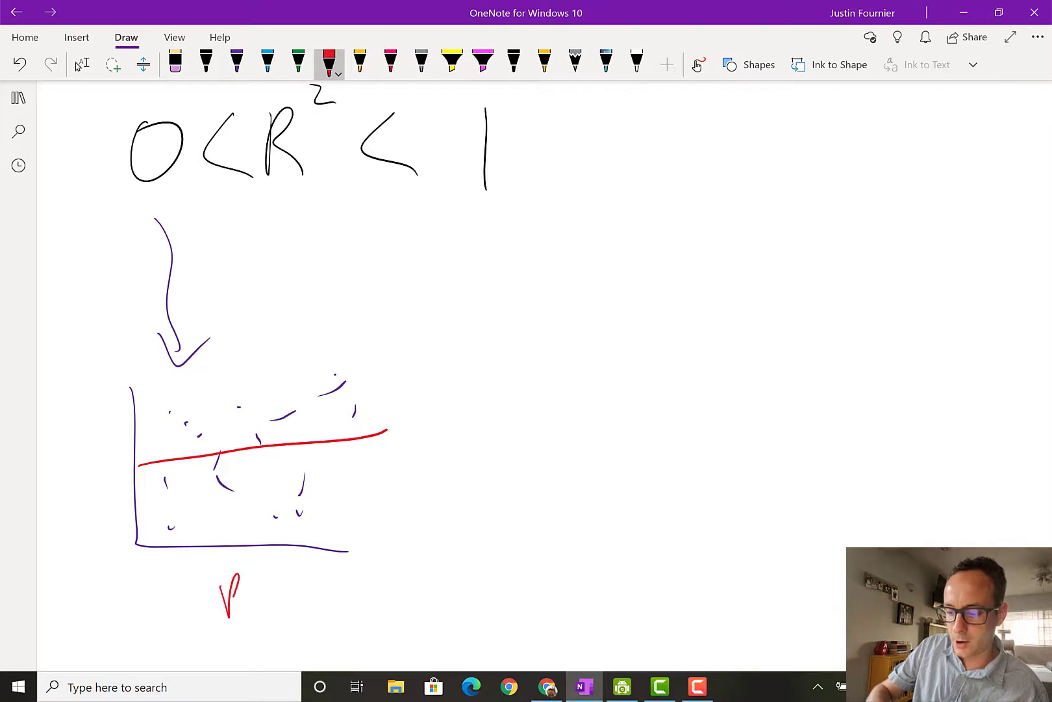
drag(310, 575, 319, 558)
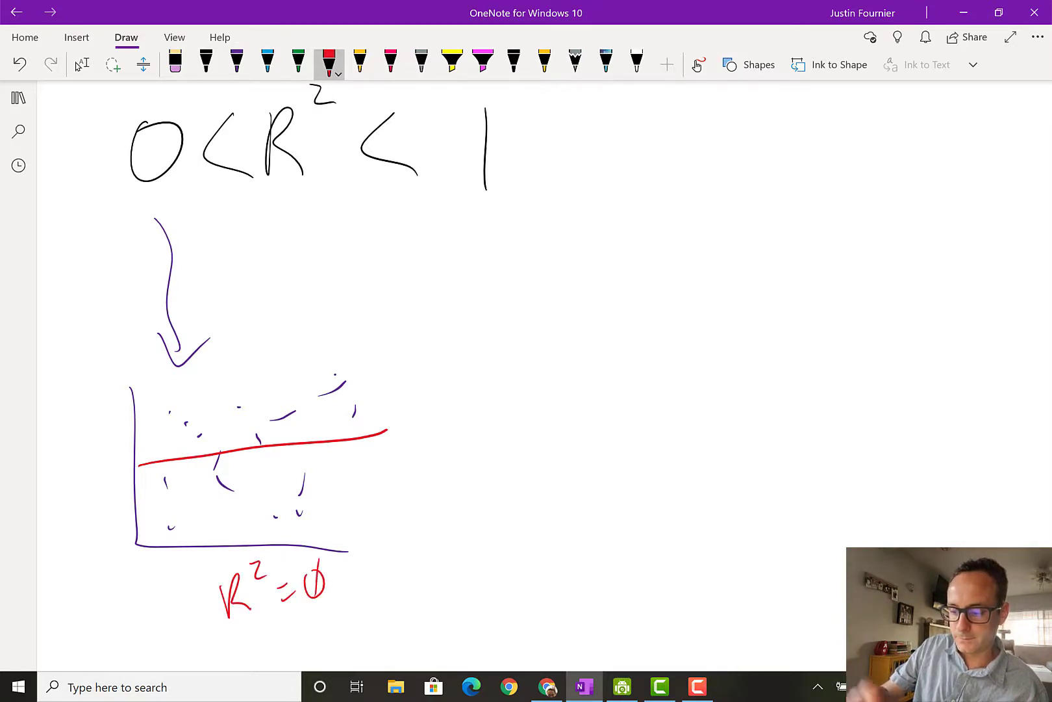
Draw a red arrow down from the 1 and, at its end, purple axes with points rising along a straight line.
drag(537, 200, 668, 311)
click(237, 63)
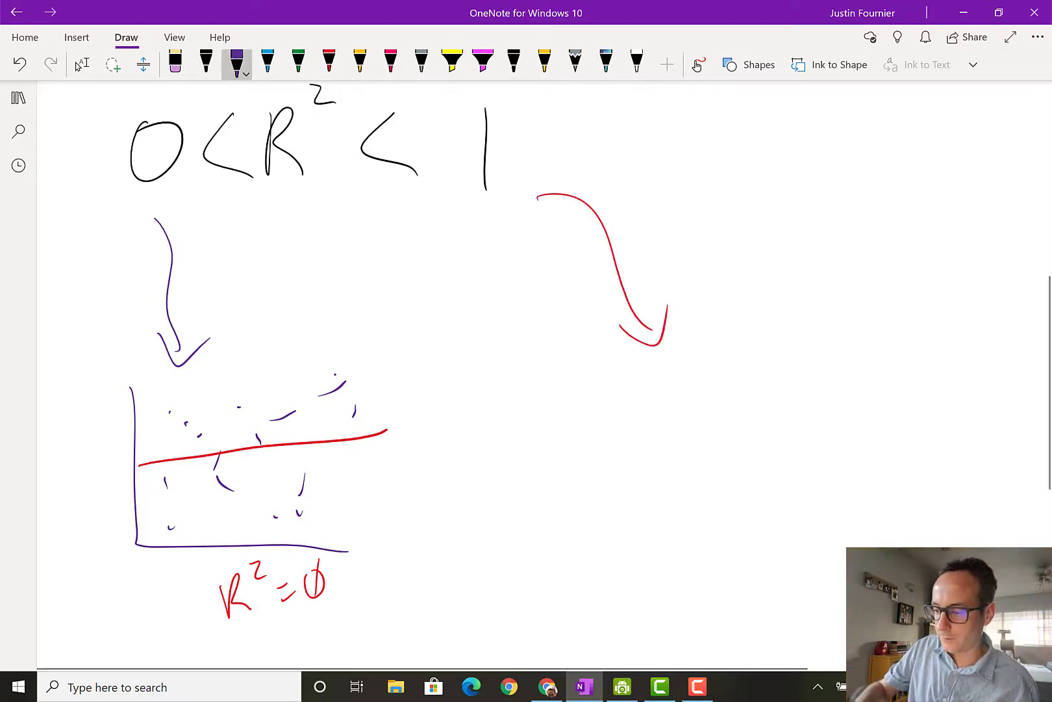
mouse_move(699, 359)
mouse_down()
mouse_move(720, 572)
mouse_move(847, 564)
mouse_up()
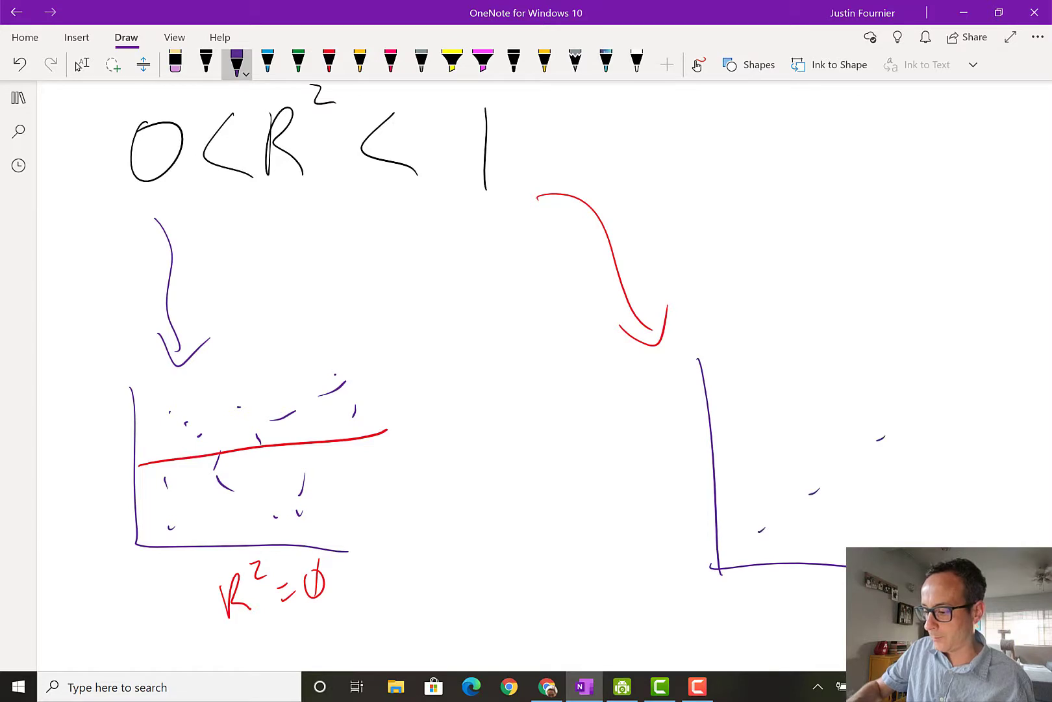
Draw a yellow straight fit line from the second graph's origin up along its rising points.
click(422, 63)
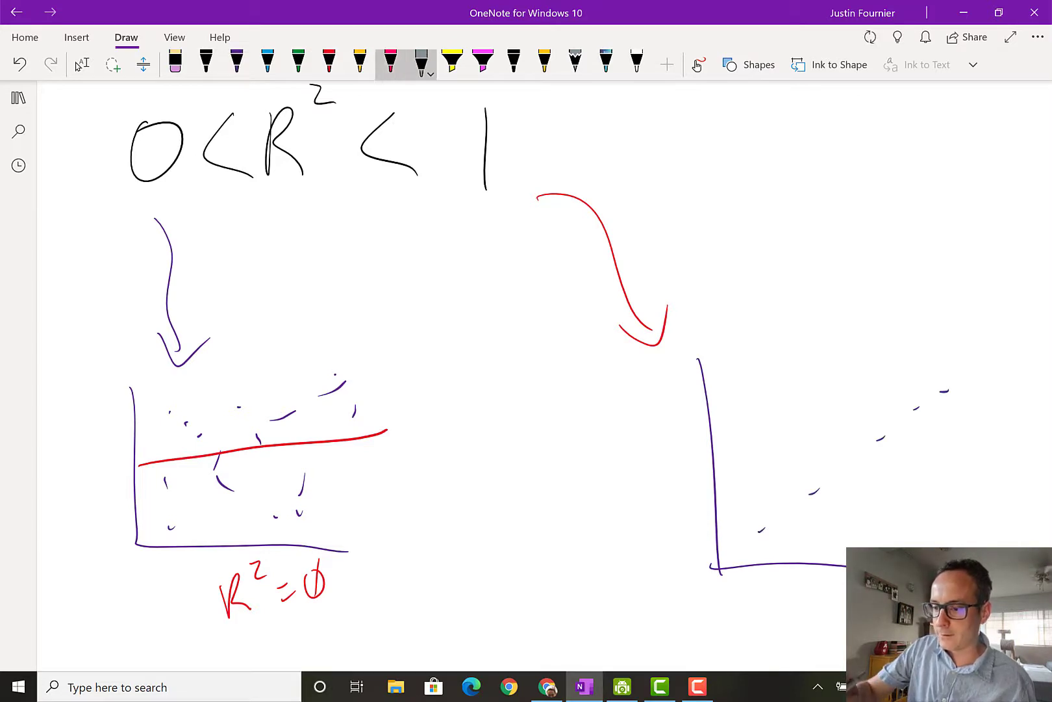
click(390, 63)
click(360, 63)
drag(722, 568, 998, 350)
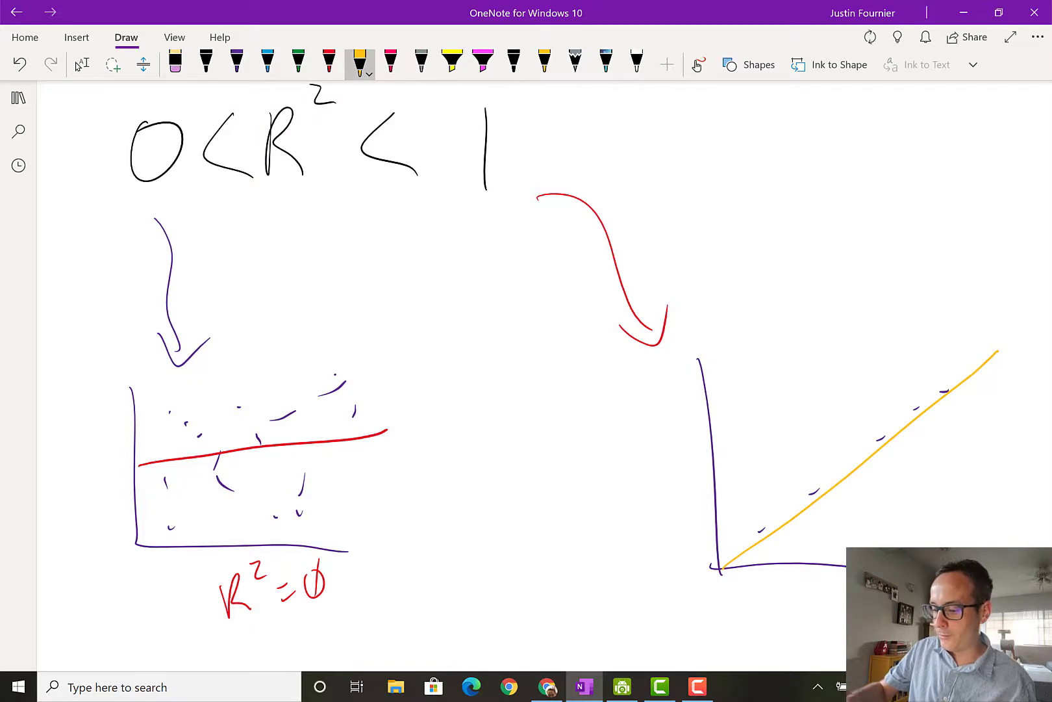
Write "R²" in red below the second graph.
scroll(520, 324, down, 1)
scroll(520, 324, up, 1)
click(236, 63)
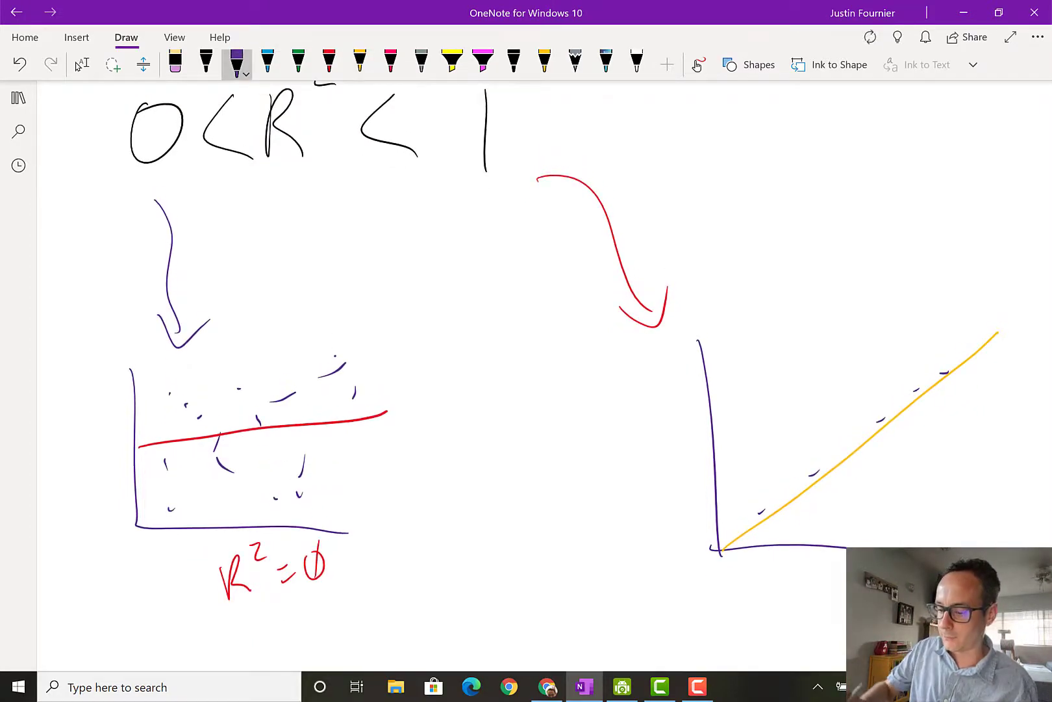
click(329, 63)
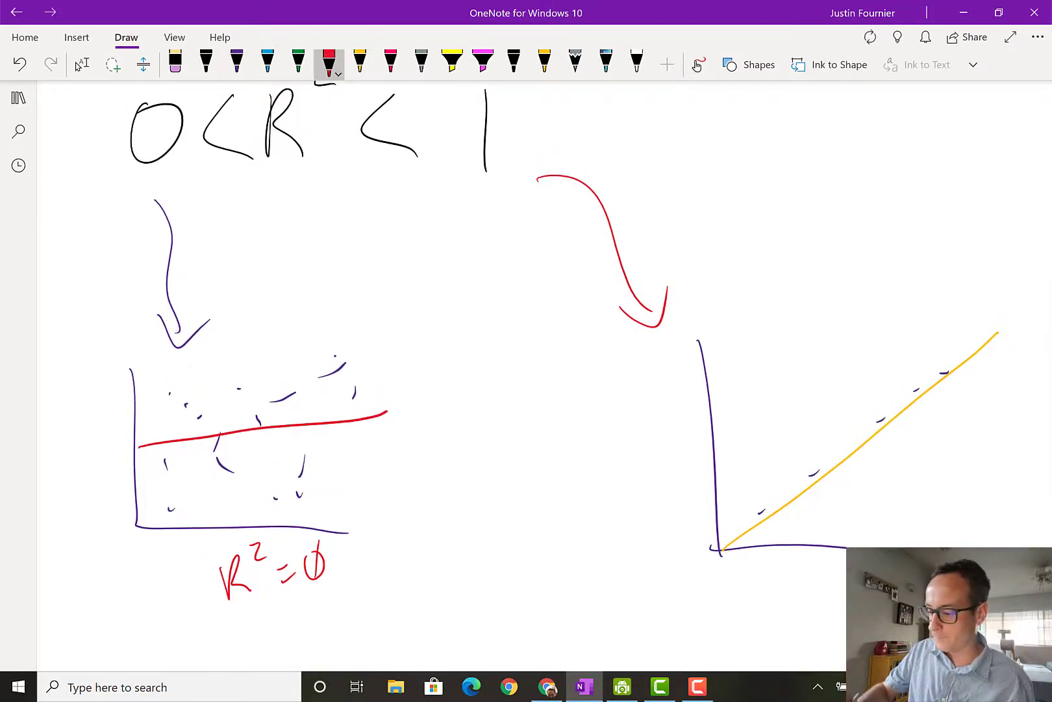
drag(784, 587, 786, 642)
drag(785, 604, 810, 640)
drag(821, 580, 823, 594)
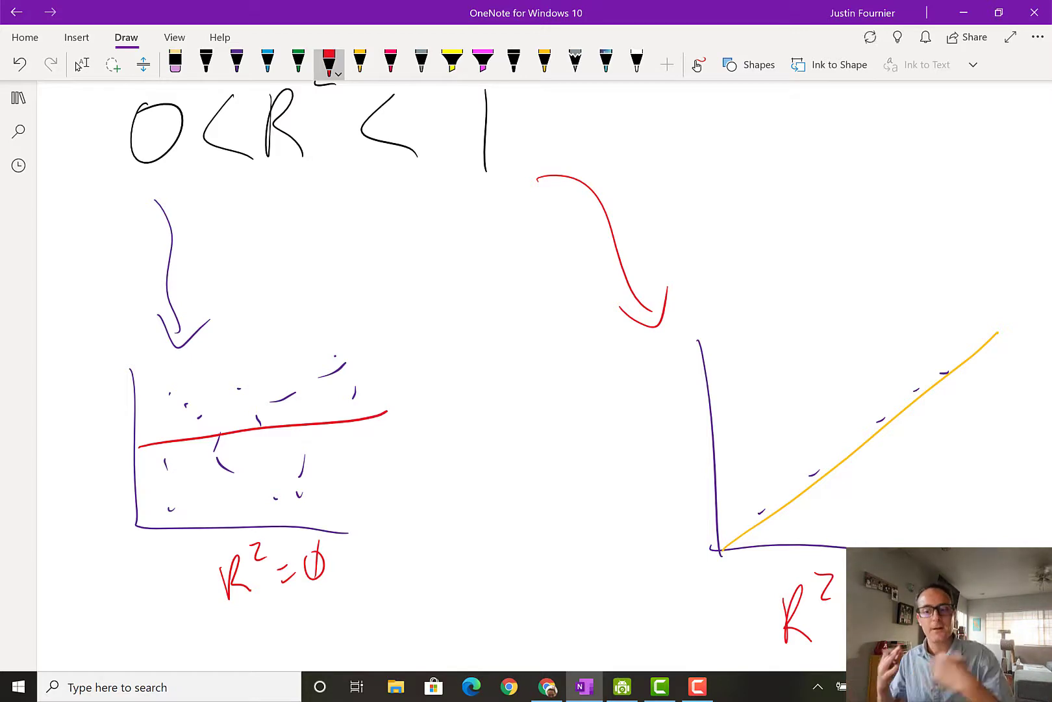
Circle the scattered-points graph in red, and undo the circling.
mouse_move(388, 344)
mouse_down()
mouse_move(195, 536)
mouse_move(91, 455)
mouse_move(351, 516)
mouse_up()
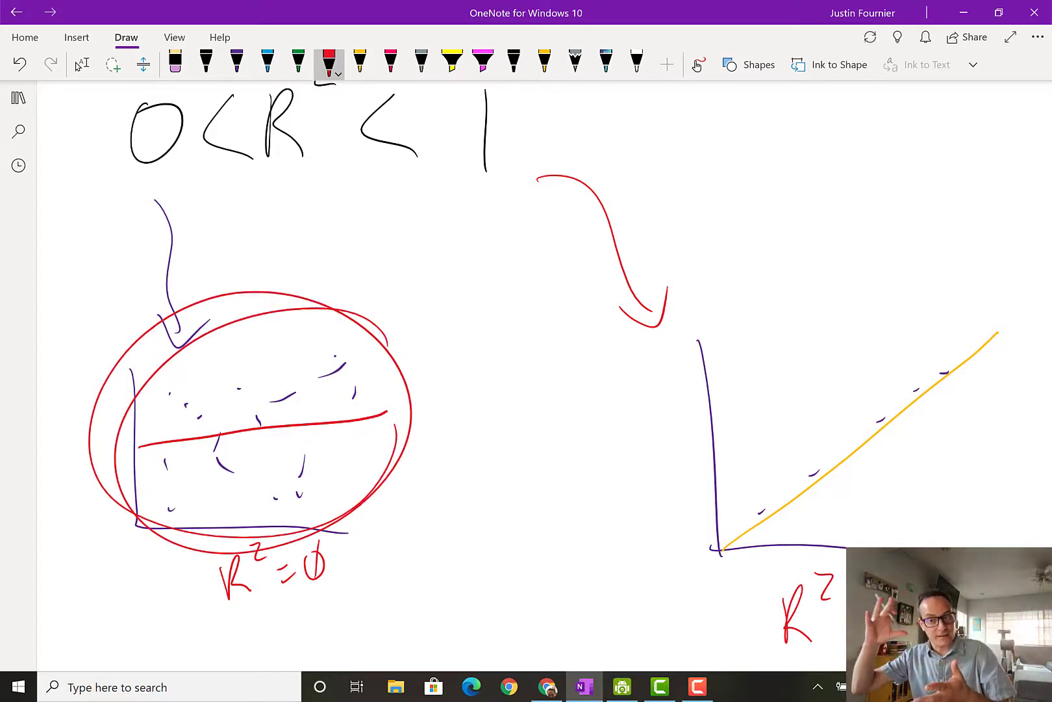
key(ctrl+z)
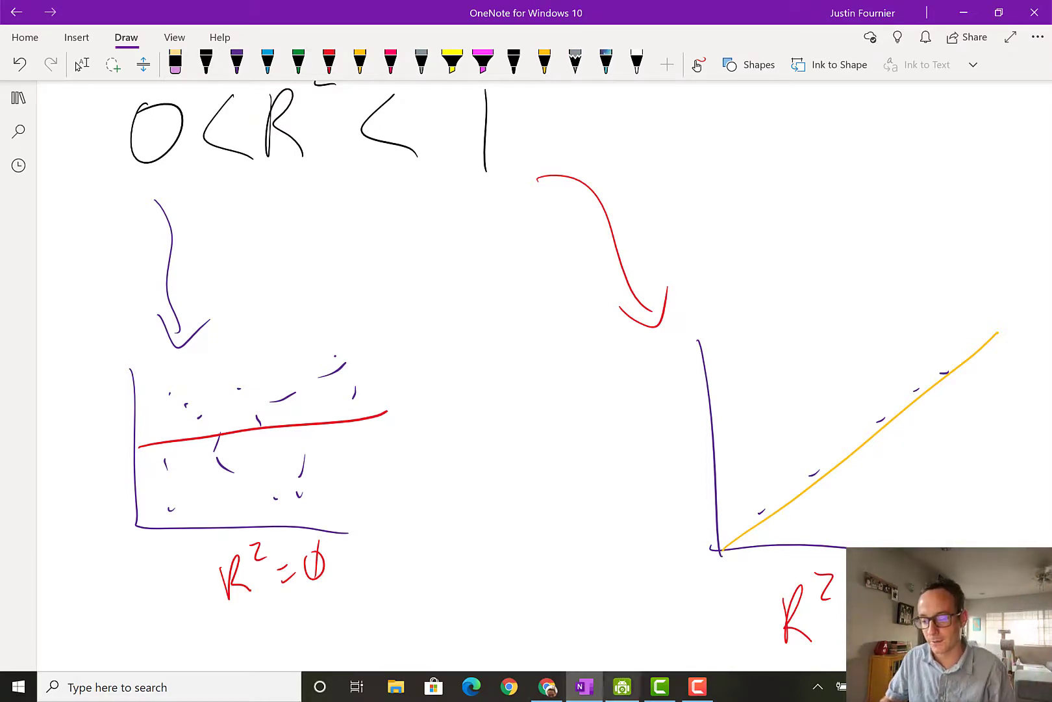
Stop inking and switch back to the Pullback Car spreadsheet in Google Sheets.
key(Escape)
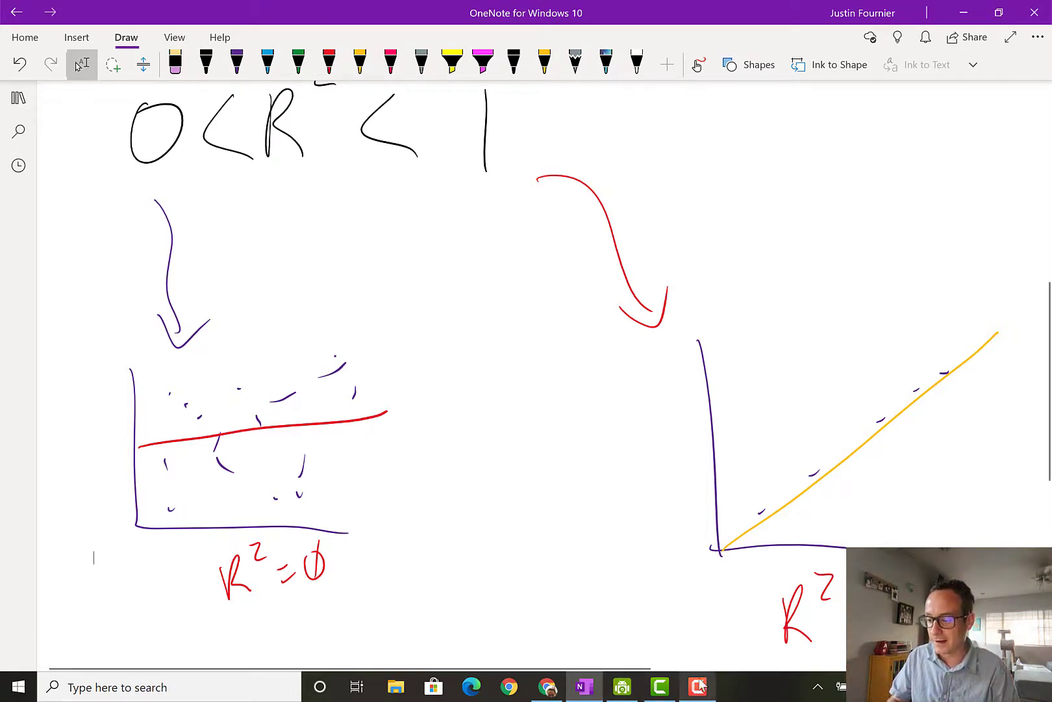
click(622, 688)
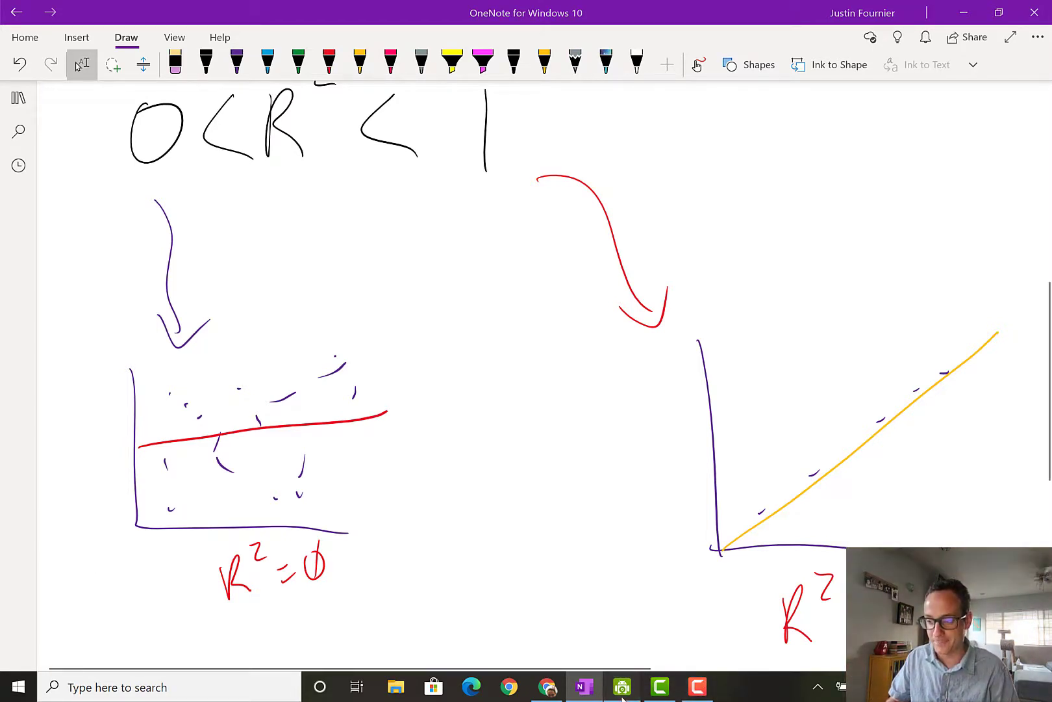
click(621, 689)
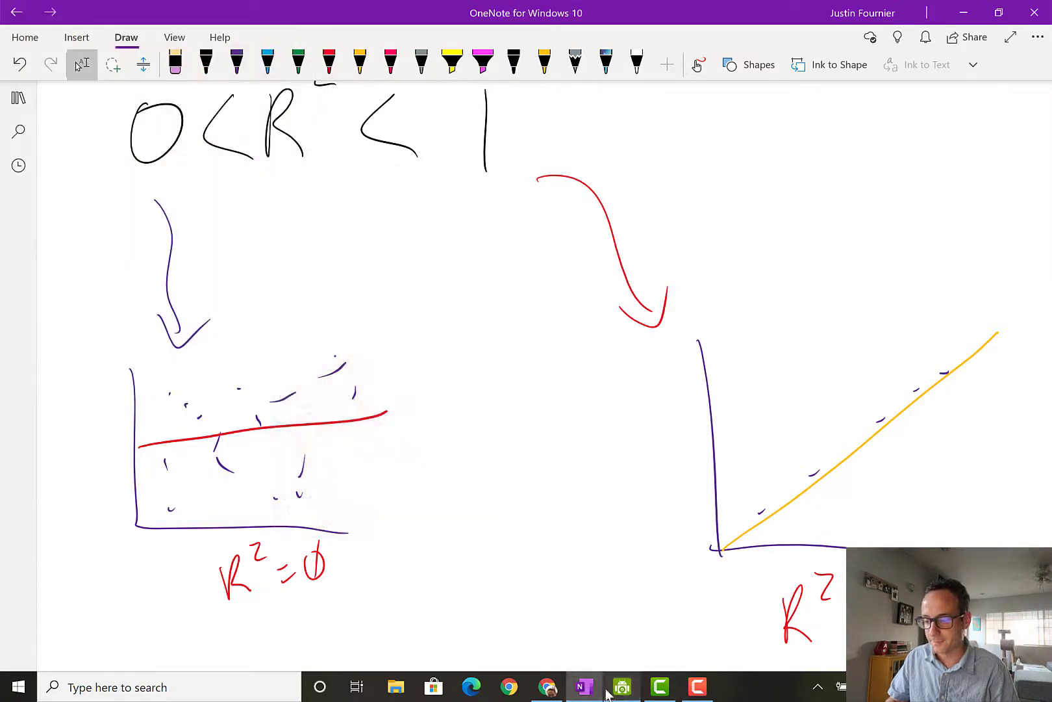
click(549, 689)
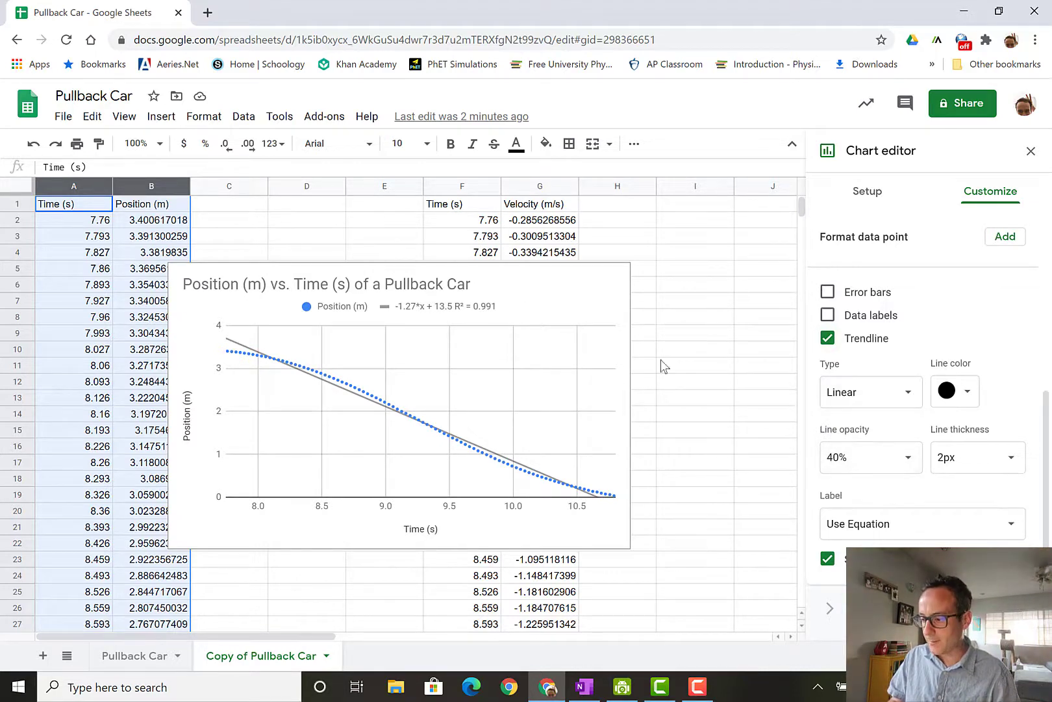
Check the available trendline types, and turn the trendline off and on again to compare the chart with and without it.
click(896, 399)
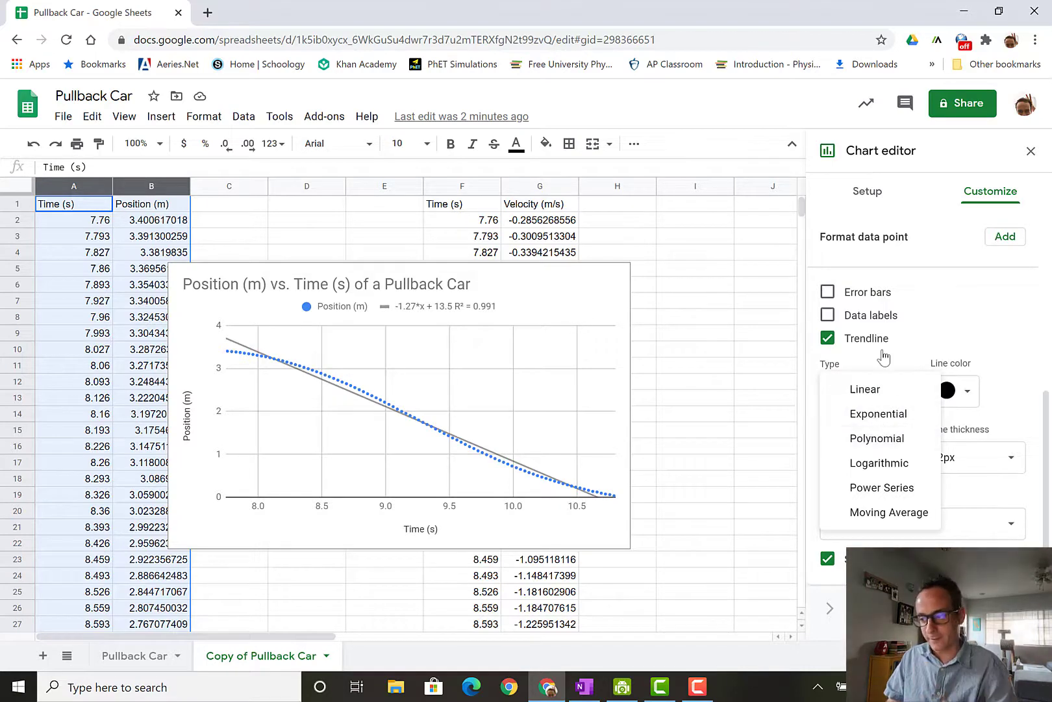
click(935, 343)
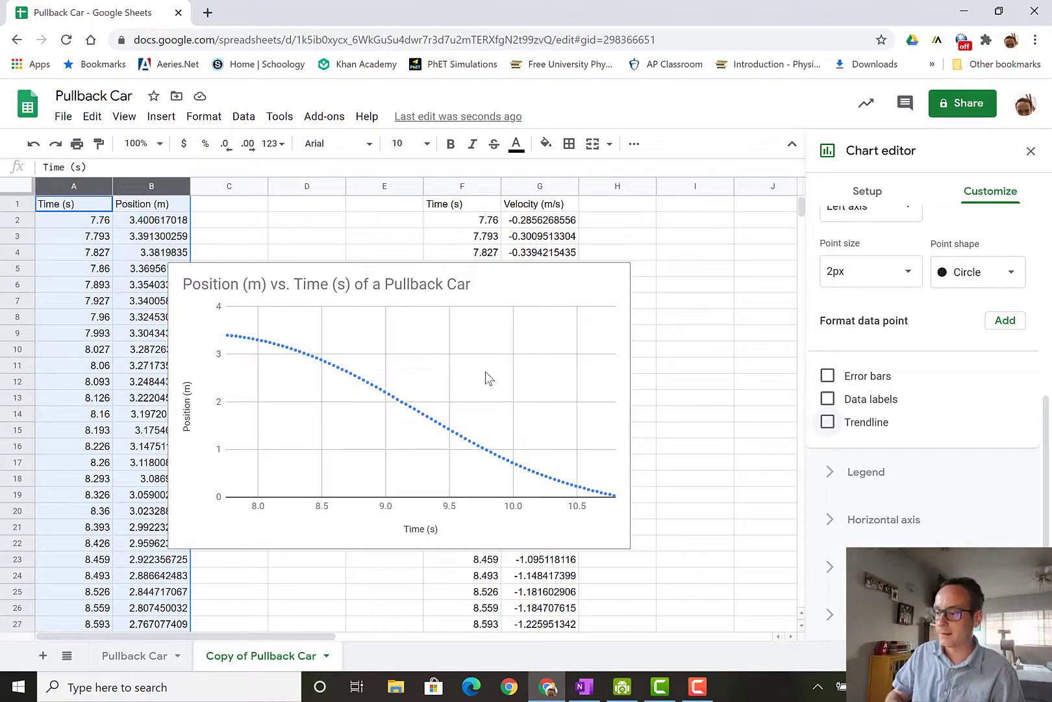
click(835, 422)
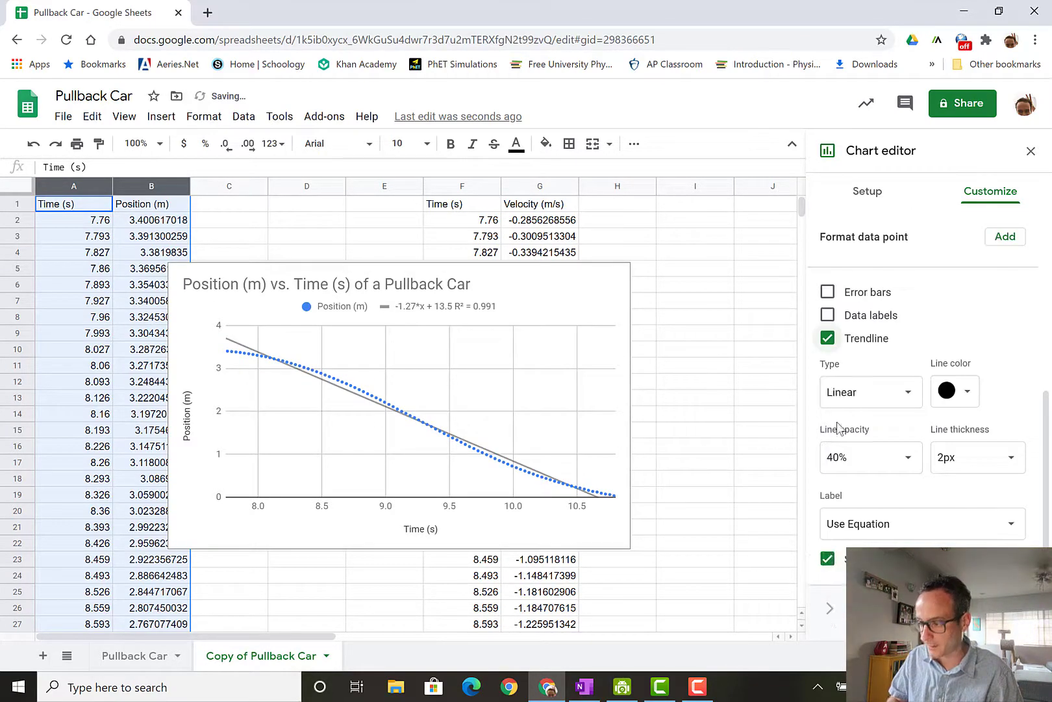
Change the position chart's trendline to a polynomial of degree 3.
click(887, 393)
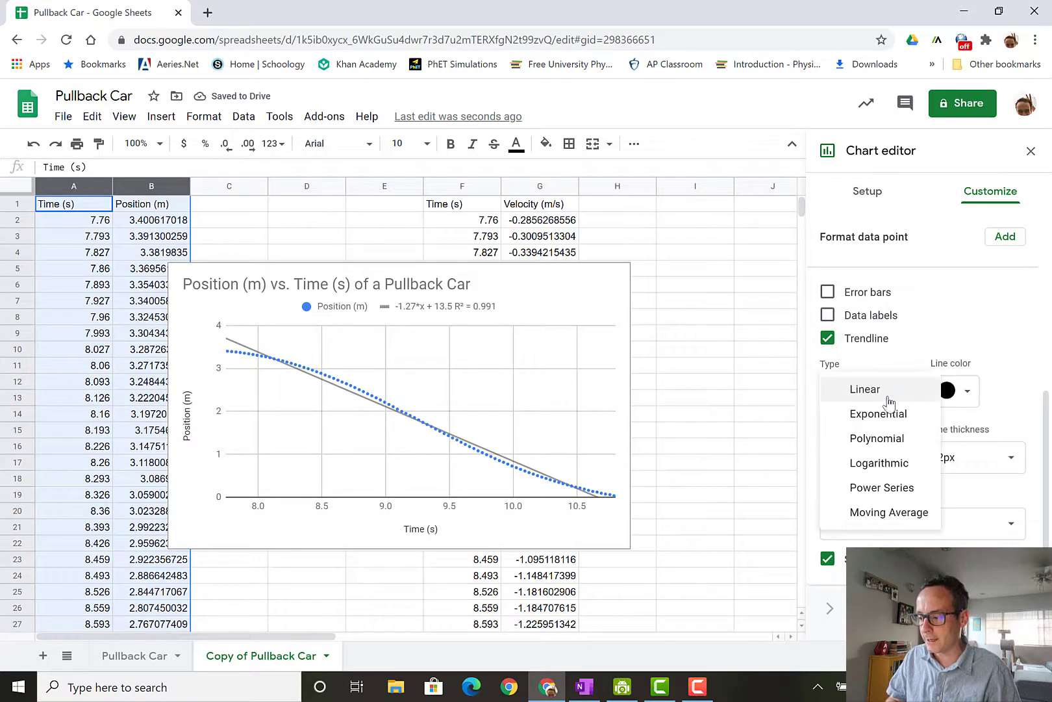
click(889, 438)
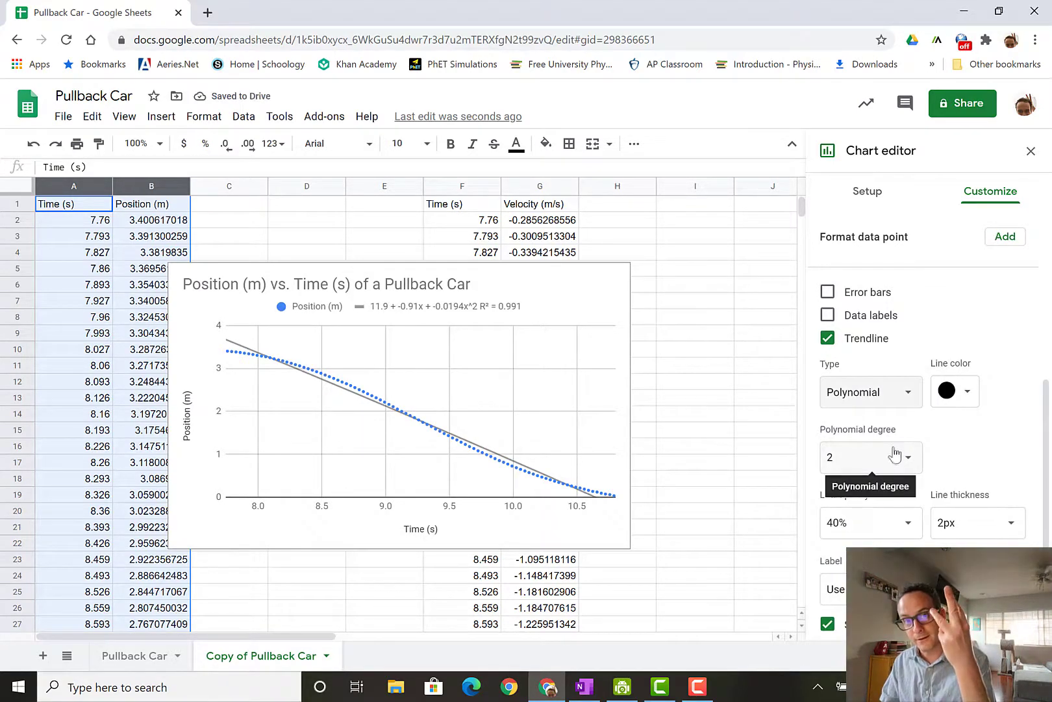
click(893, 454)
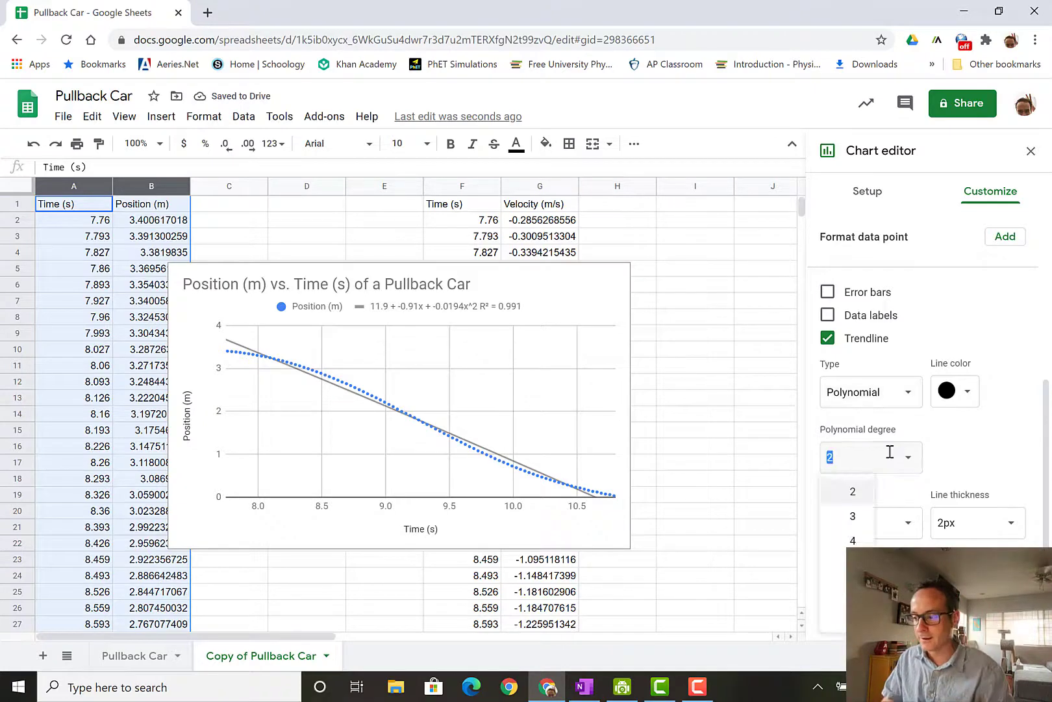
click(851, 519)
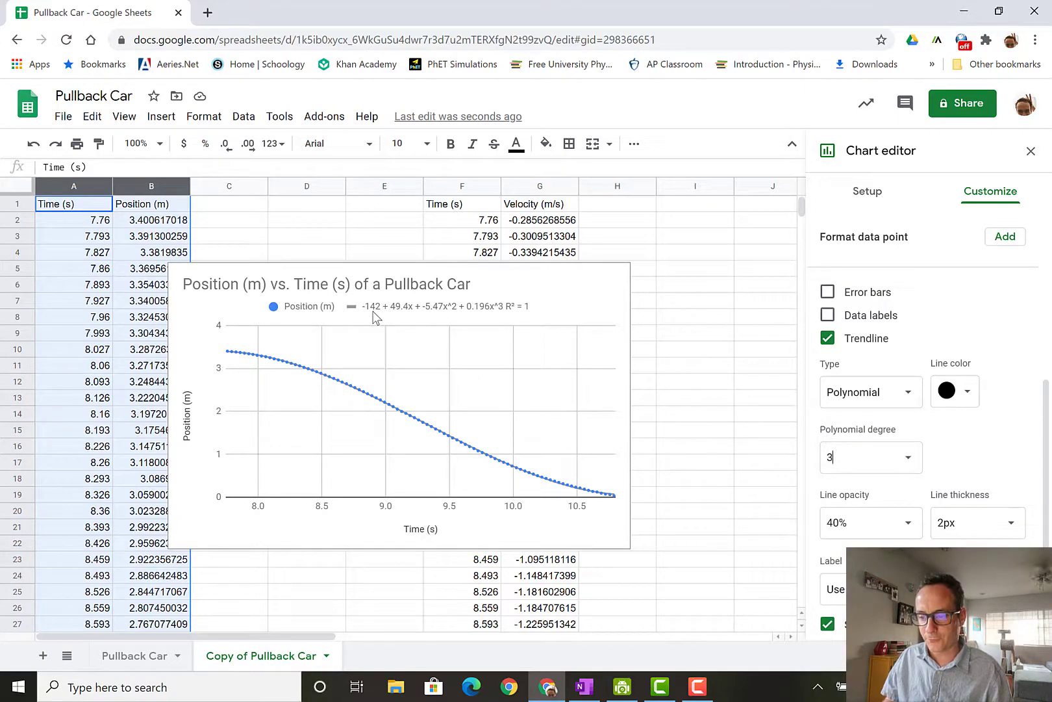
Place the spreadsheet side by side with OneNote, move the position chart to column A starting near row 7, and close the chart editor.
key(super+Left)
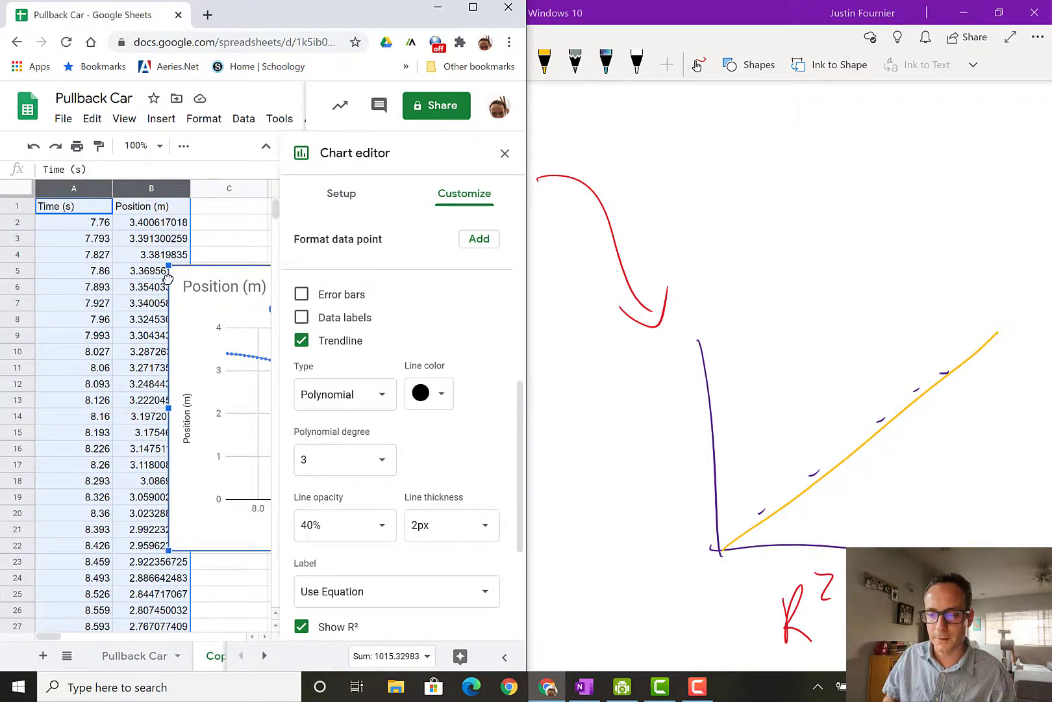
drag(170, 276, 39, 281)
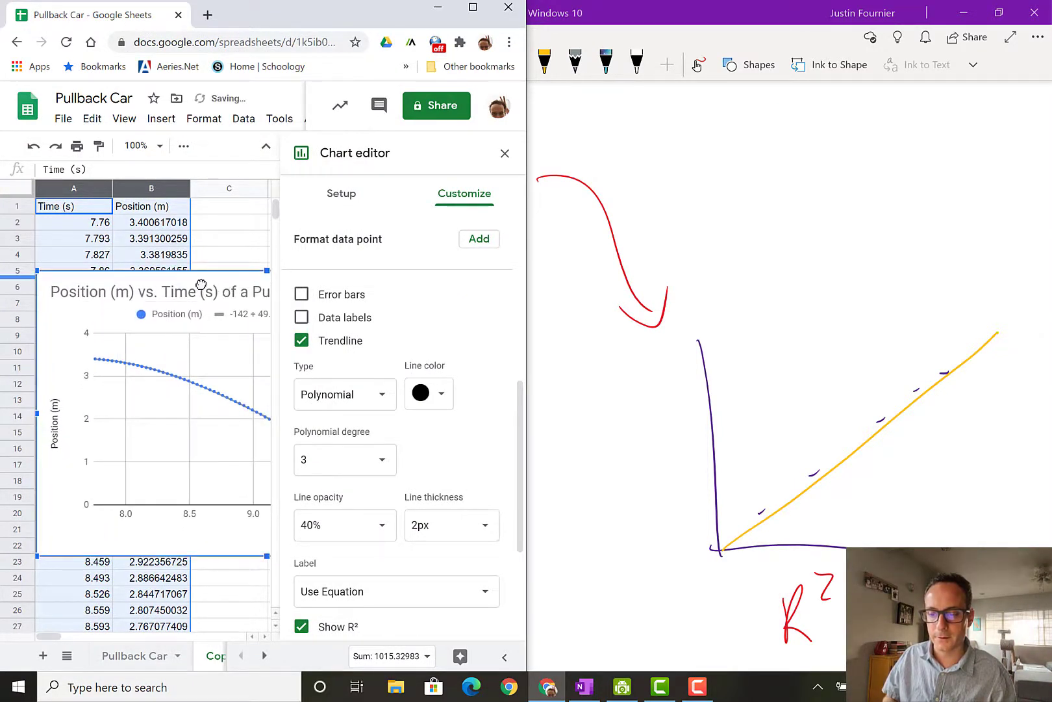
drag(200, 284, 70, 306)
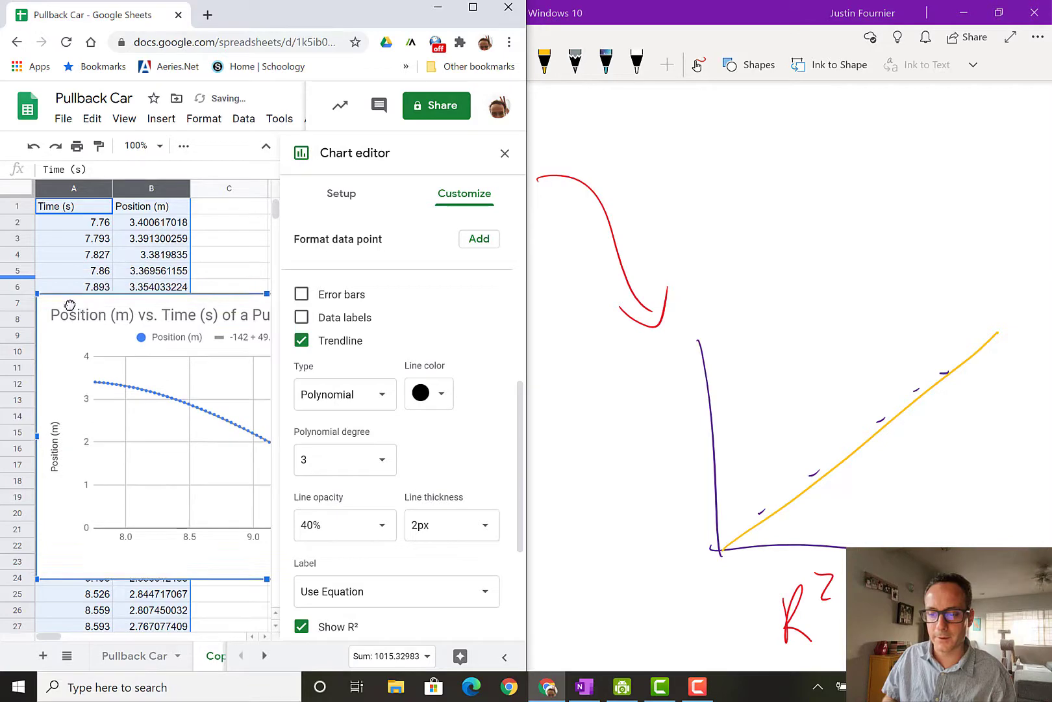
click(505, 153)
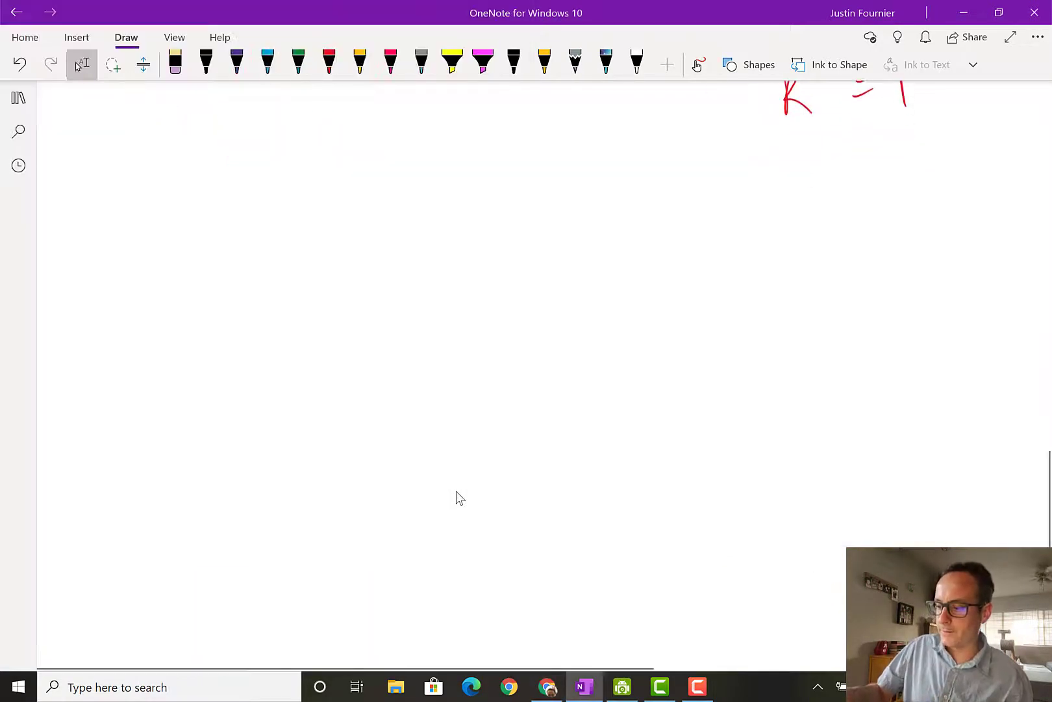
Write "p vs t :" in black in the blank OneNote area below the R² graphs.
scroll(458, 498, up, 1)
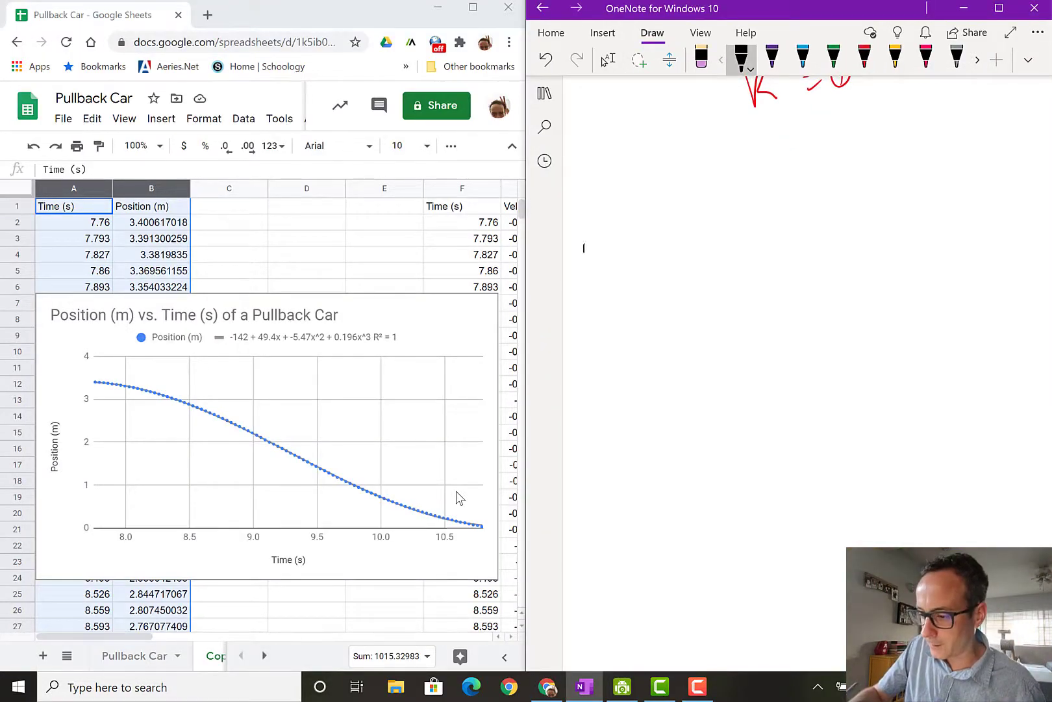
mouse_move(586, 277)
mouse_down()
mouse_move(585, 251)
mouse_move(635, 233)
mouse_up()
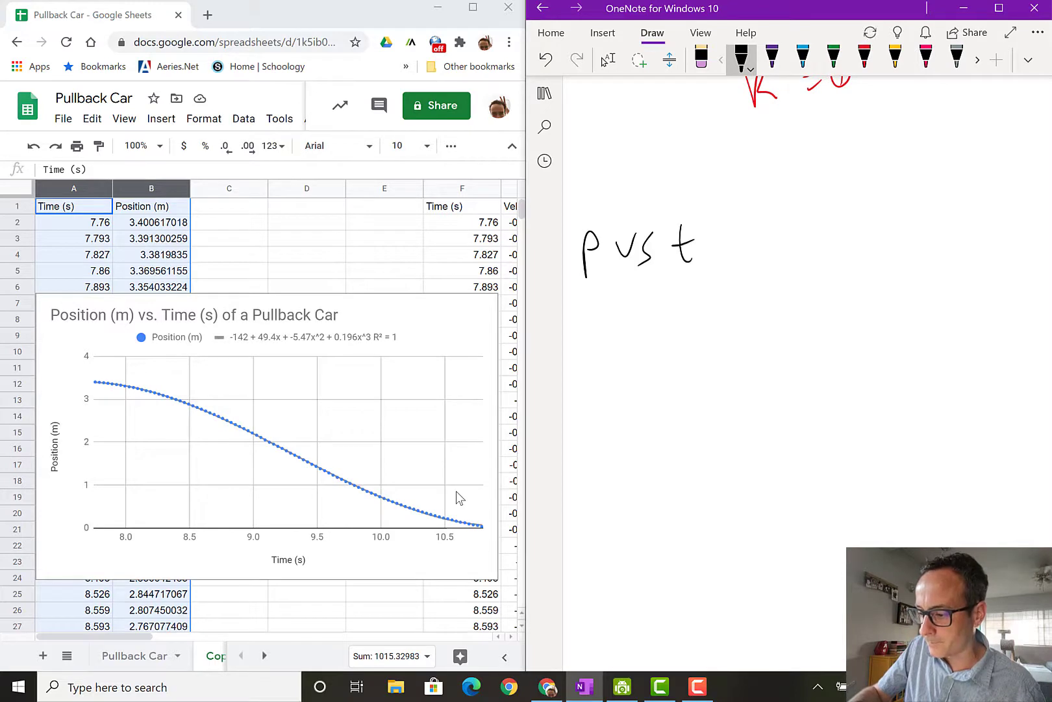
scroll(715, 260, right, 3)
click(608, 58)
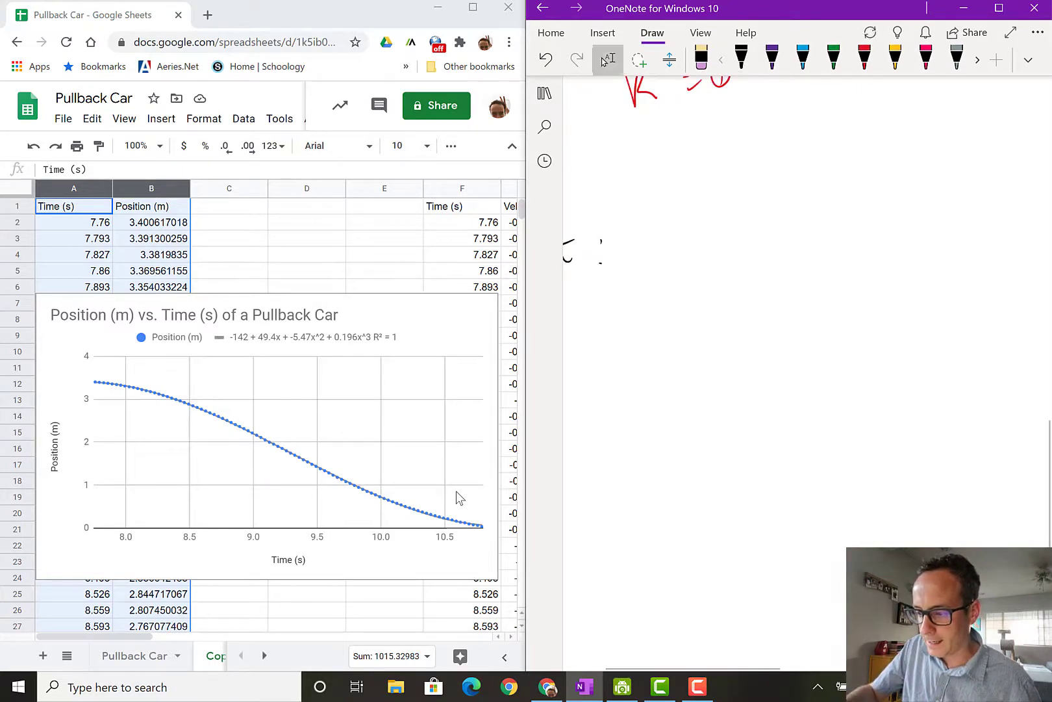
Write the equation's first terms, "0.196t³ − 5.47t²", in purple after the "p vs t :" label, replacing the initially written x with t.
click(771, 59)
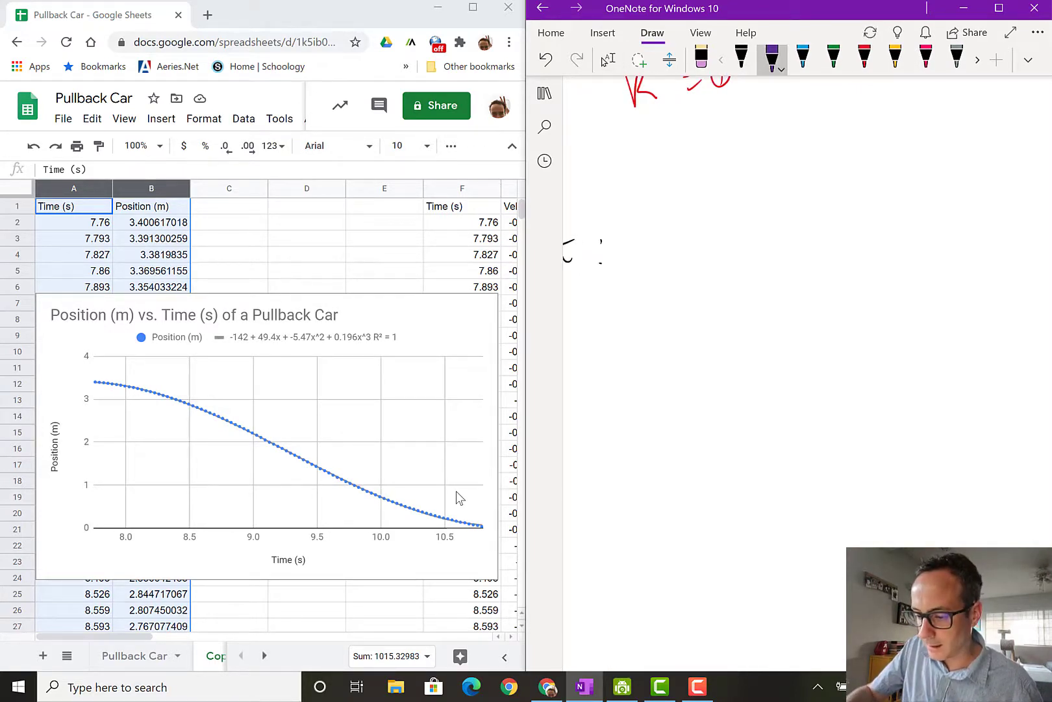
drag(661, 234, 666, 235)
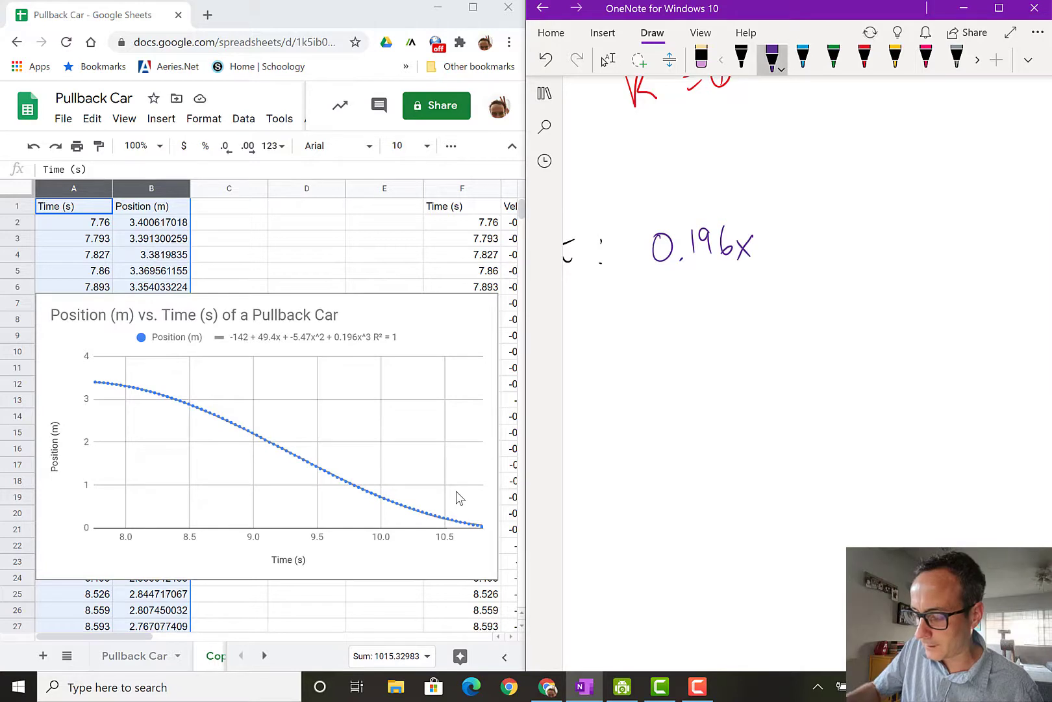
mouse_move(738, 237)
mouse_down()
mouse_move(753, 258)
mouse_move(745, 241)
mouse_up()
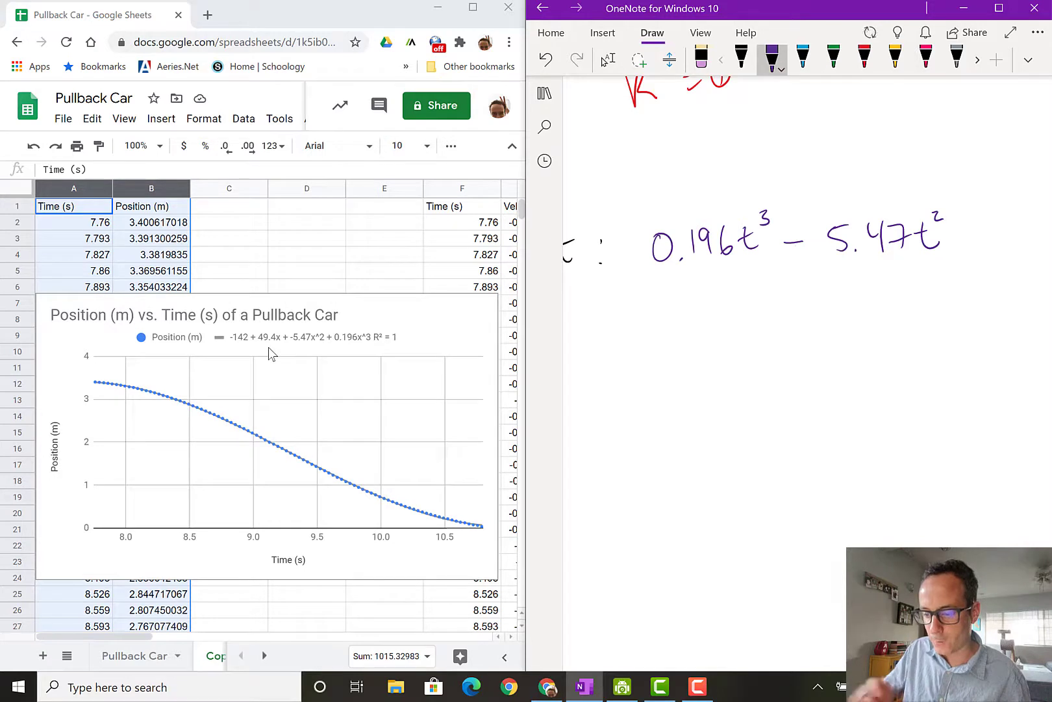
Continue the purple equation with "+ 49.4t − 142".
click(608, 59)
scroll(779, 325, right, 5)
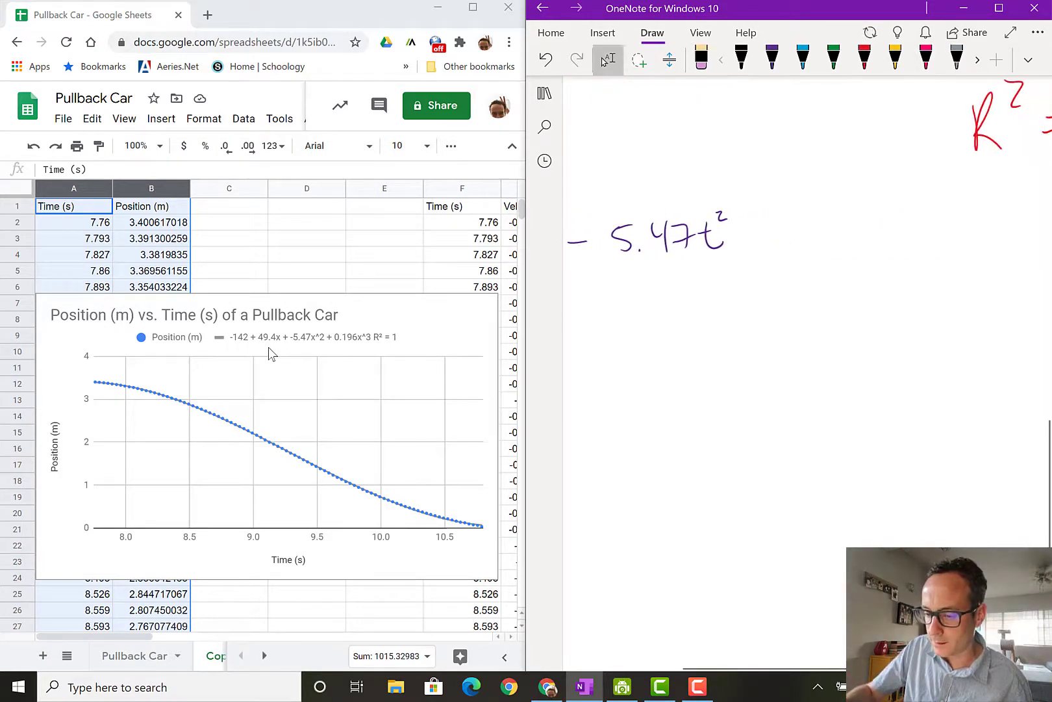
click(772, 58)
drag(799, 212, 800, 243)
drag(820, 214, 820, 236)
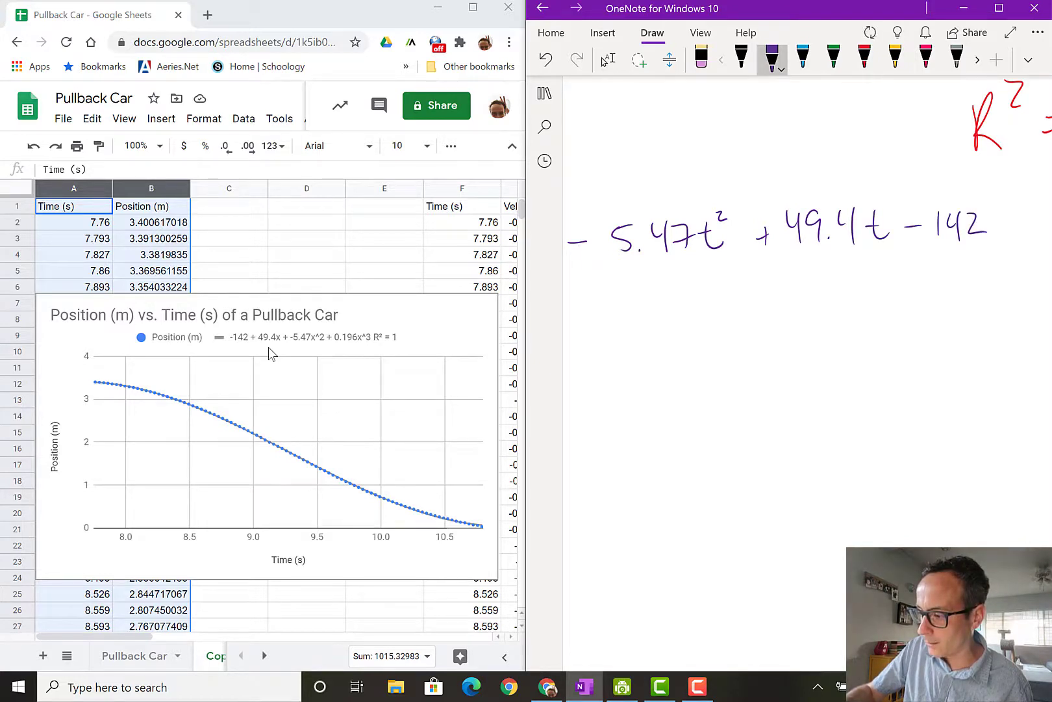
Finish the position equation by adding "= x(t)" in purple at its end.
scroll(780, 325, left, 5)
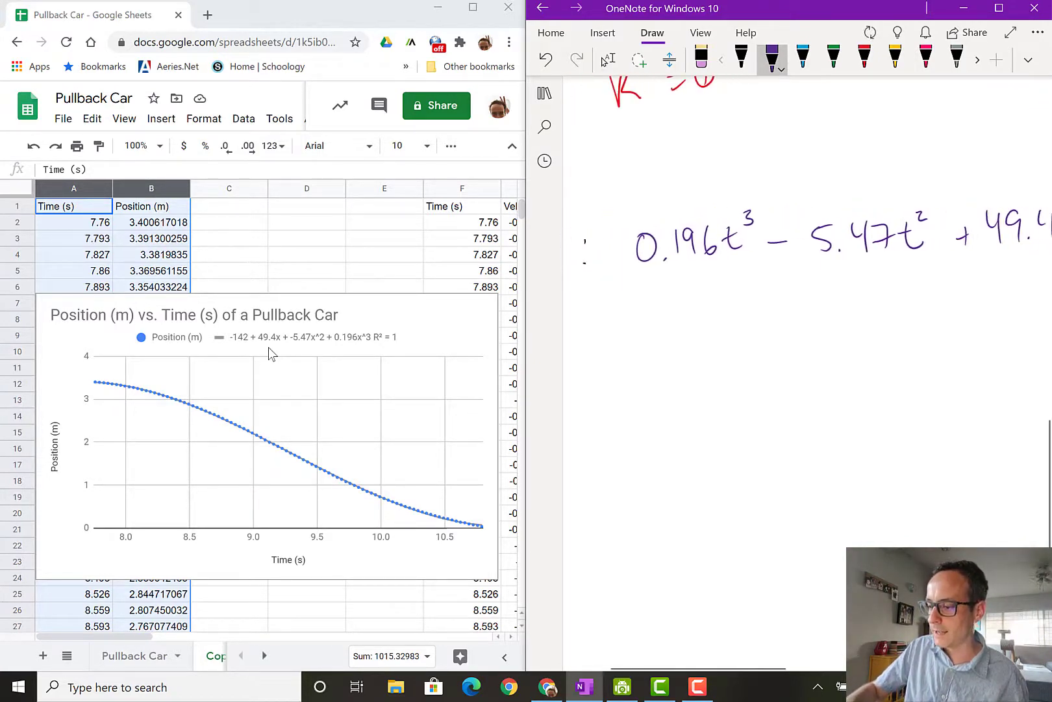
scroll(779, 260, right, 5)
click(608, 58)
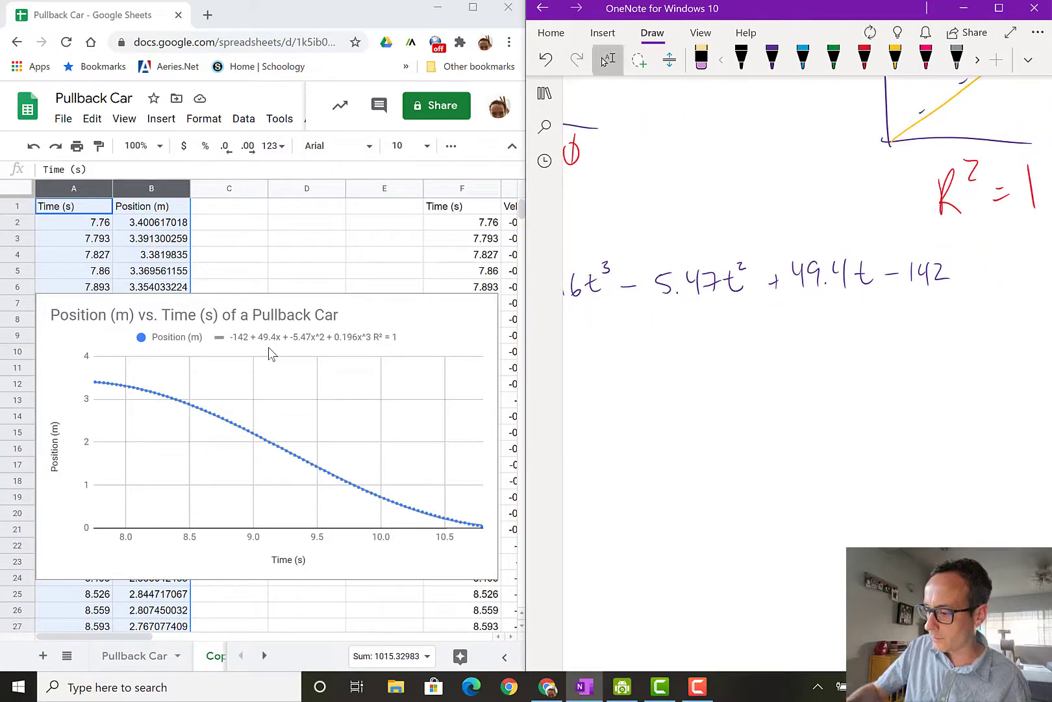
click(771, 57)
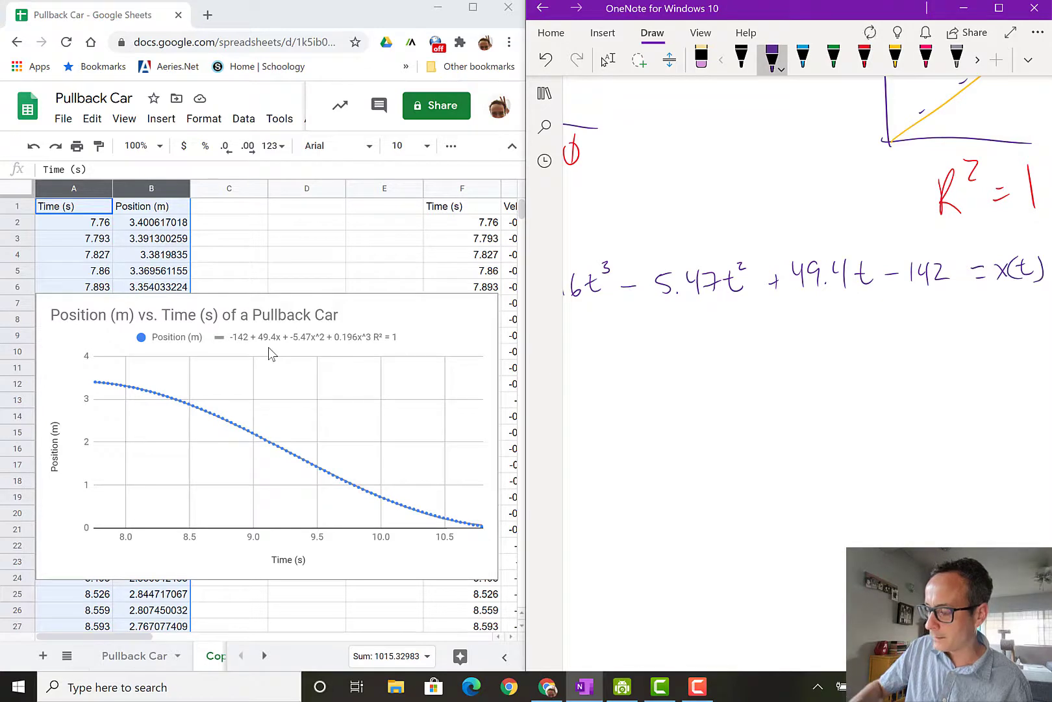
Draw a yellow box around the whole x(t) equation, and stop inking.
scroll(779, 324, left, 5)
click(608, 58)
scroll(780, 325, up, 1)
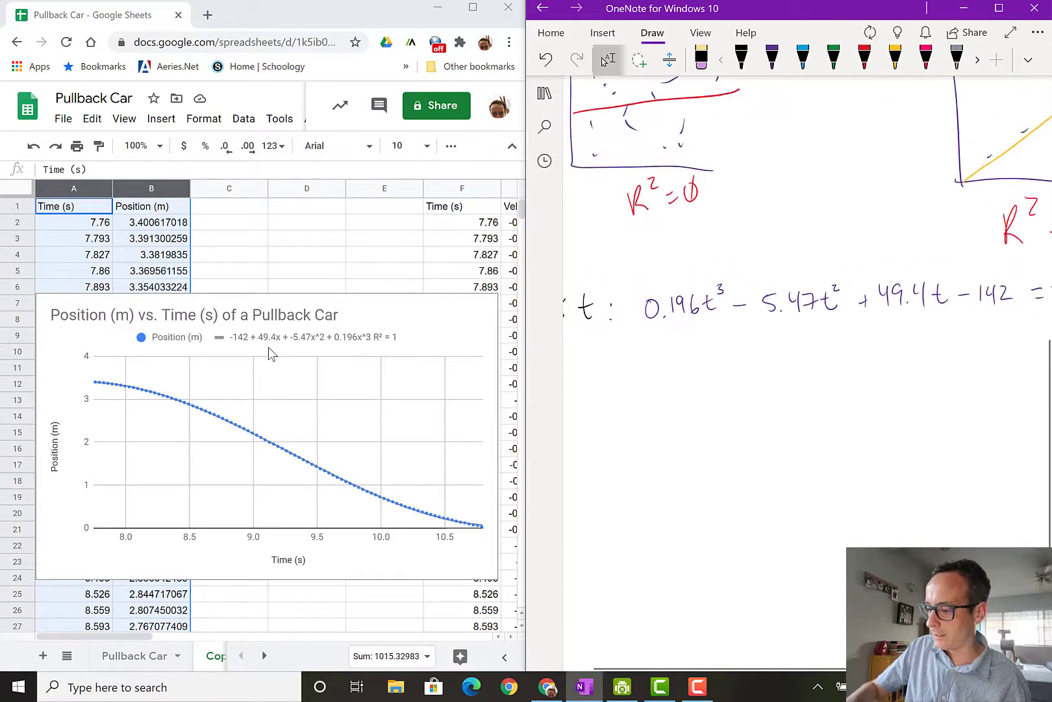
ctrl+scroll(780, 292, down, 3)
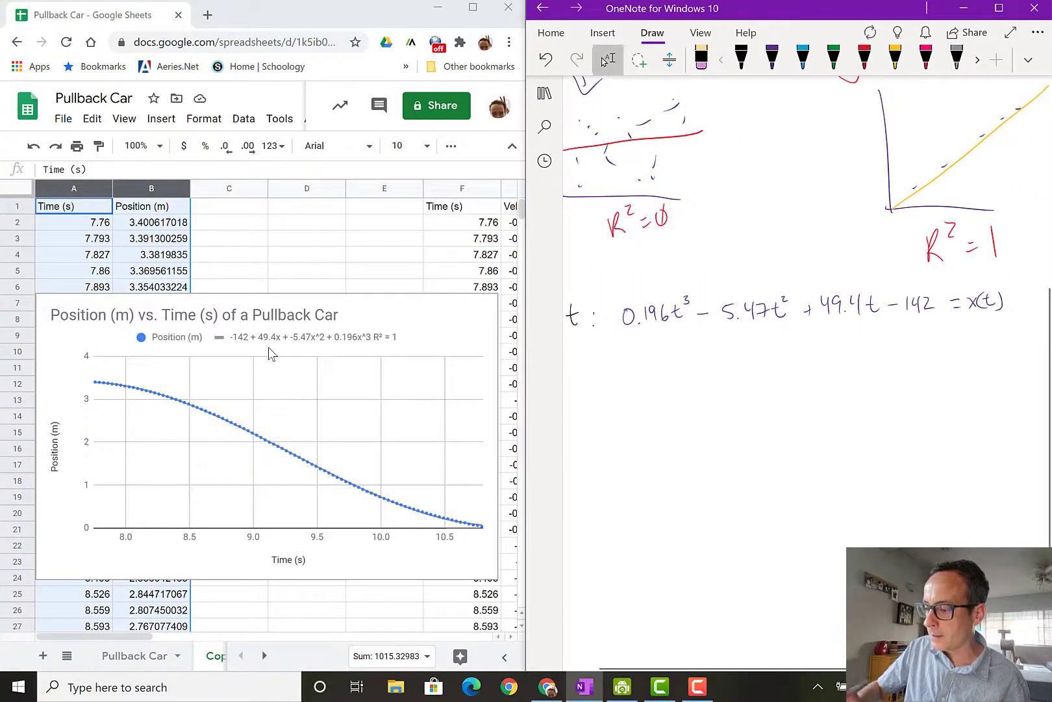
click(895, 59)
mouse_move(615, 332)
mouse_down()
mouse_move(736, 268)
mouse_move(973, 354)
mouse_move(933, 262)
mouse_move(740, 269)
mouse_up()
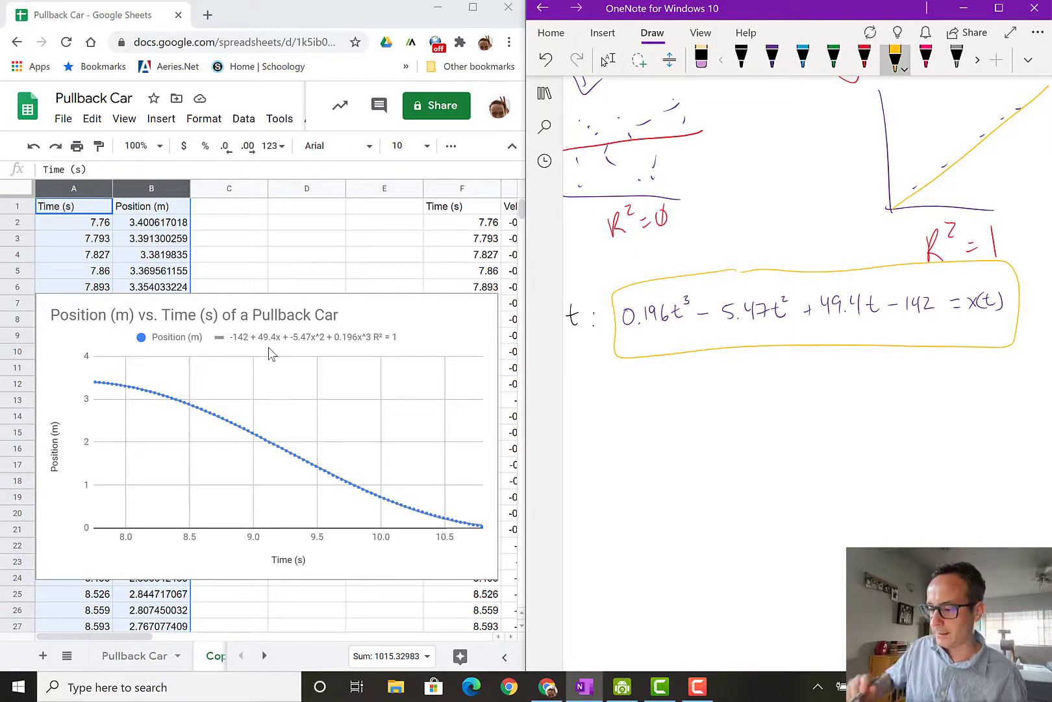
key(Escape)
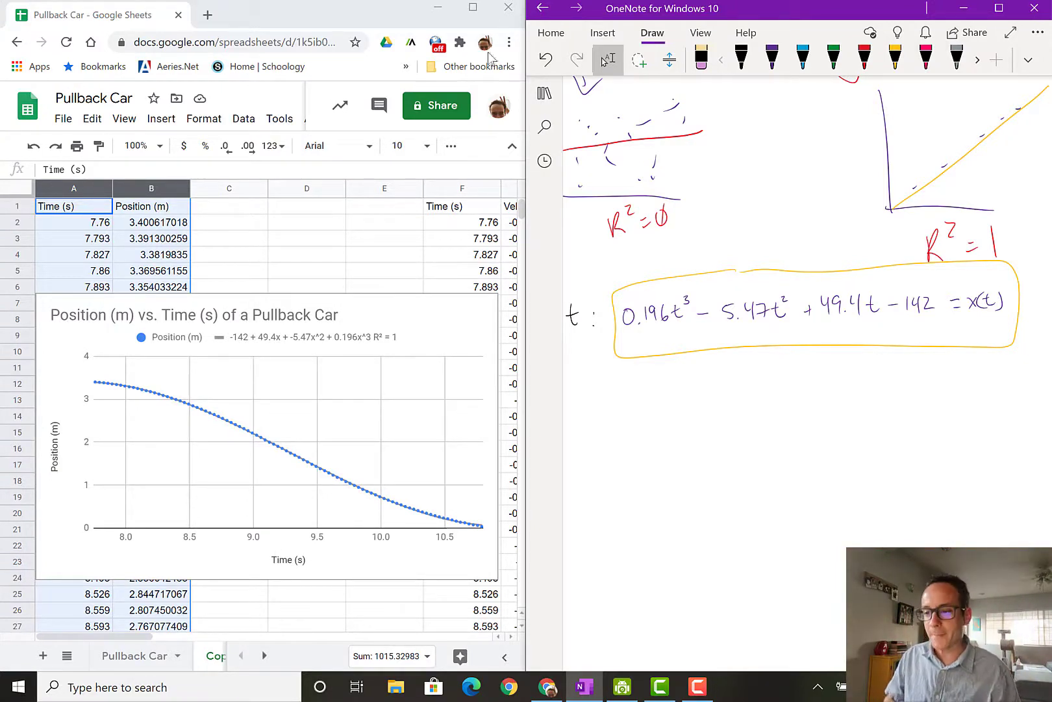
Maximize the Google Sheets window and move the position chart down to start around row 20, clear of the upper data rows.
click(474, 9)
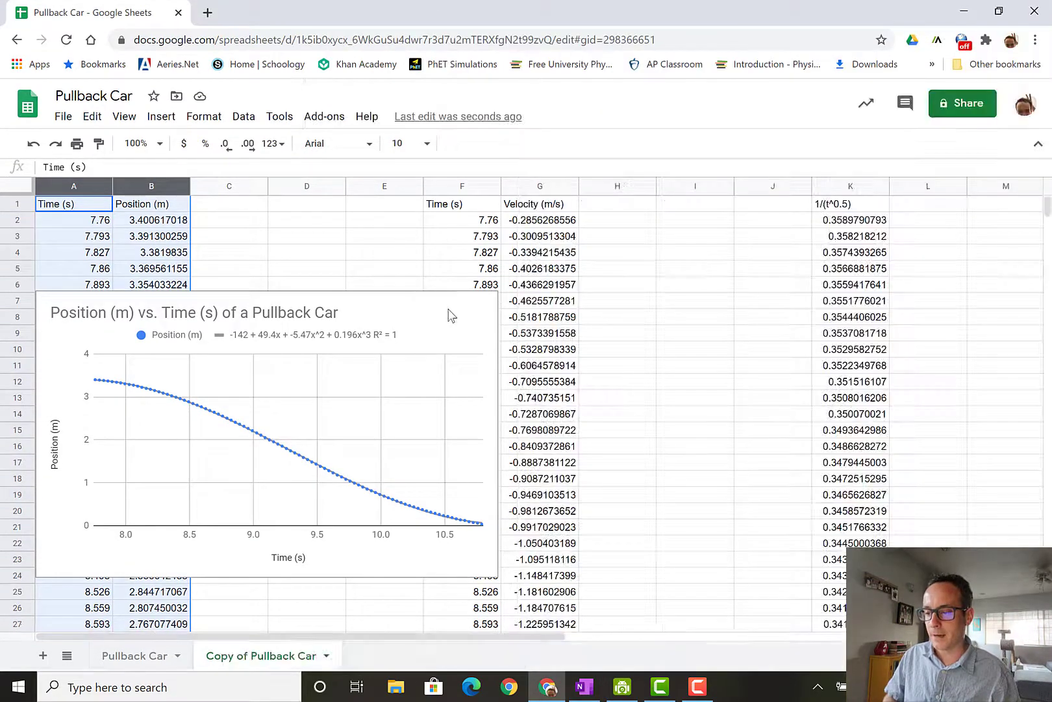
click(429, 392)
drag(424, 351, 397, 649)
drag(395, 559, 388, 521)
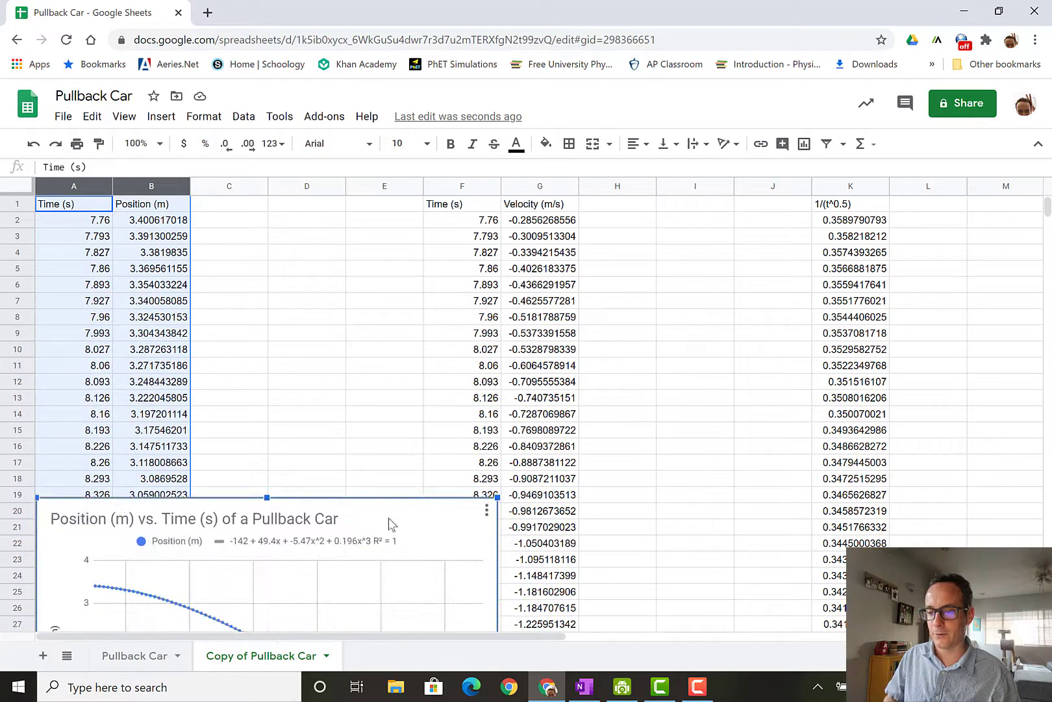
scroll(423, 394, down, 3)
scroll(495, 339, up, 3)
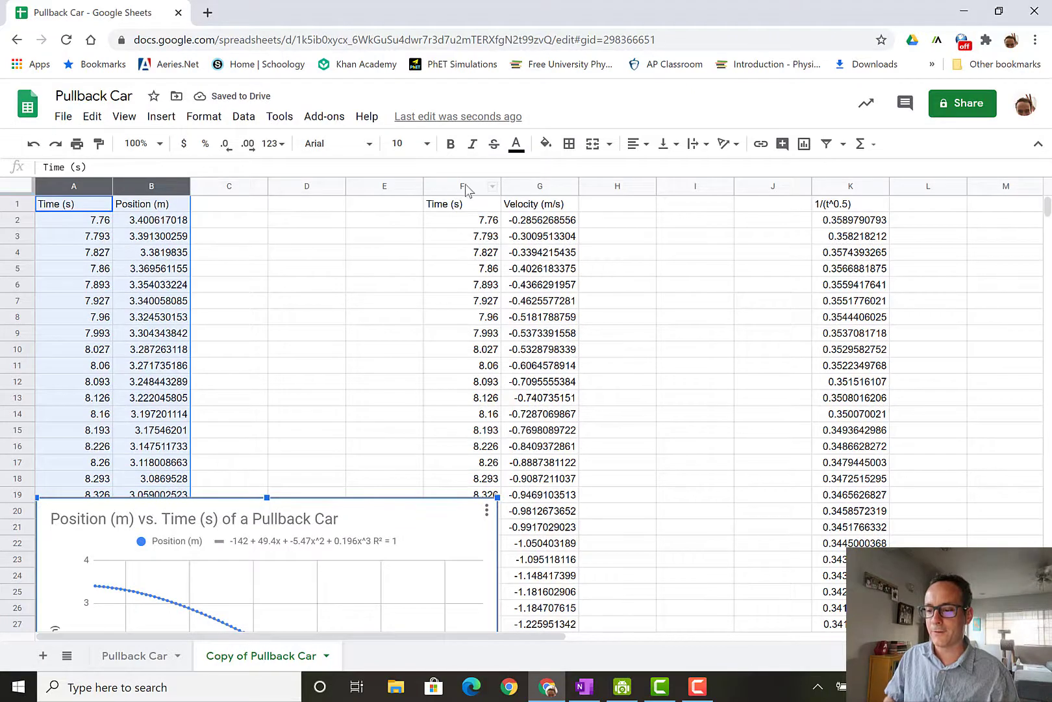
Insert a scatter chart of velocity against time from columns F and G, and check its chart type.
drag(466, 185, 528, 182)
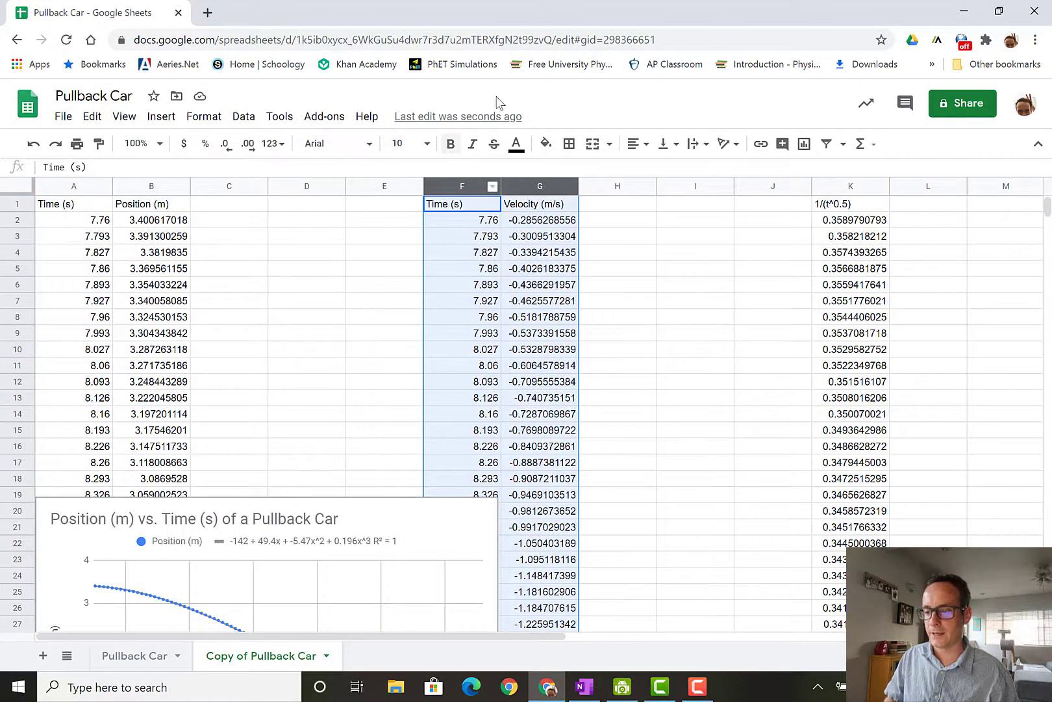
click(804, 144)
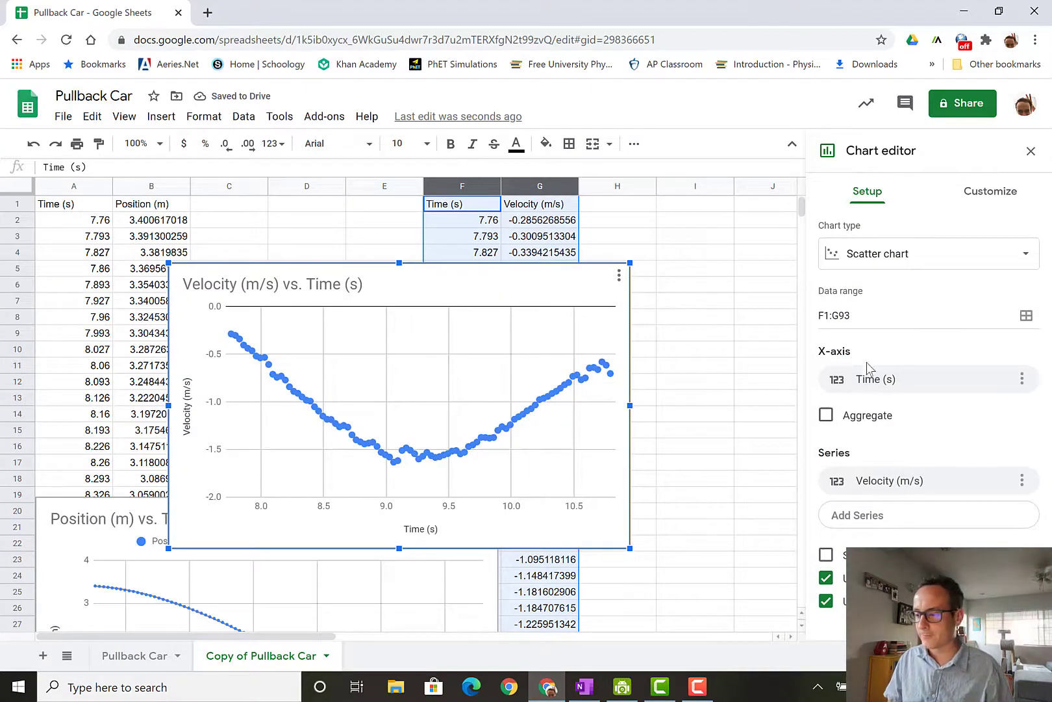
click(888, 267)
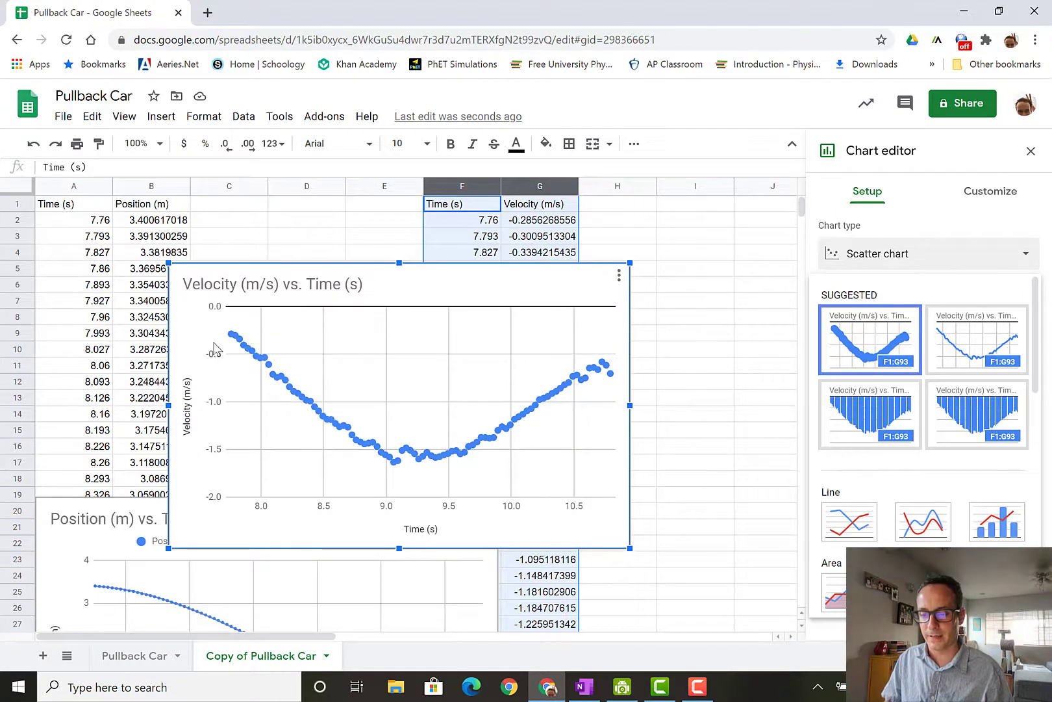
Set the new chart's title to "Velocity (m/s) vs. Time (s) of a Pullback Car" and check the vertical and horizontal axis titles.
double_click(408, 284)
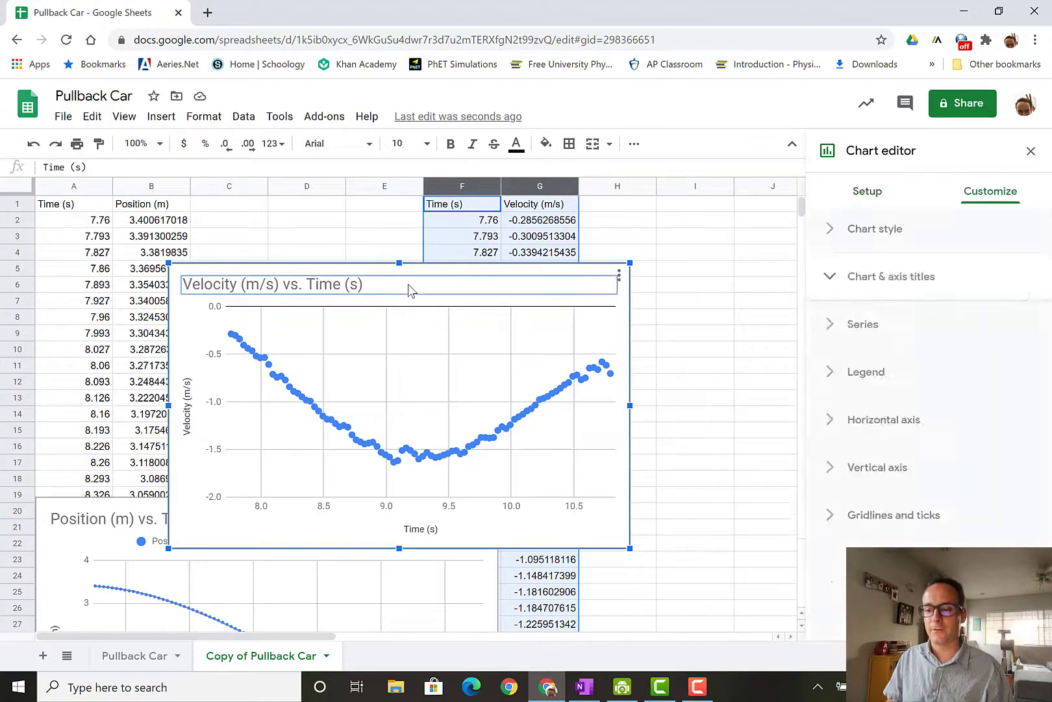
click(403, 284)
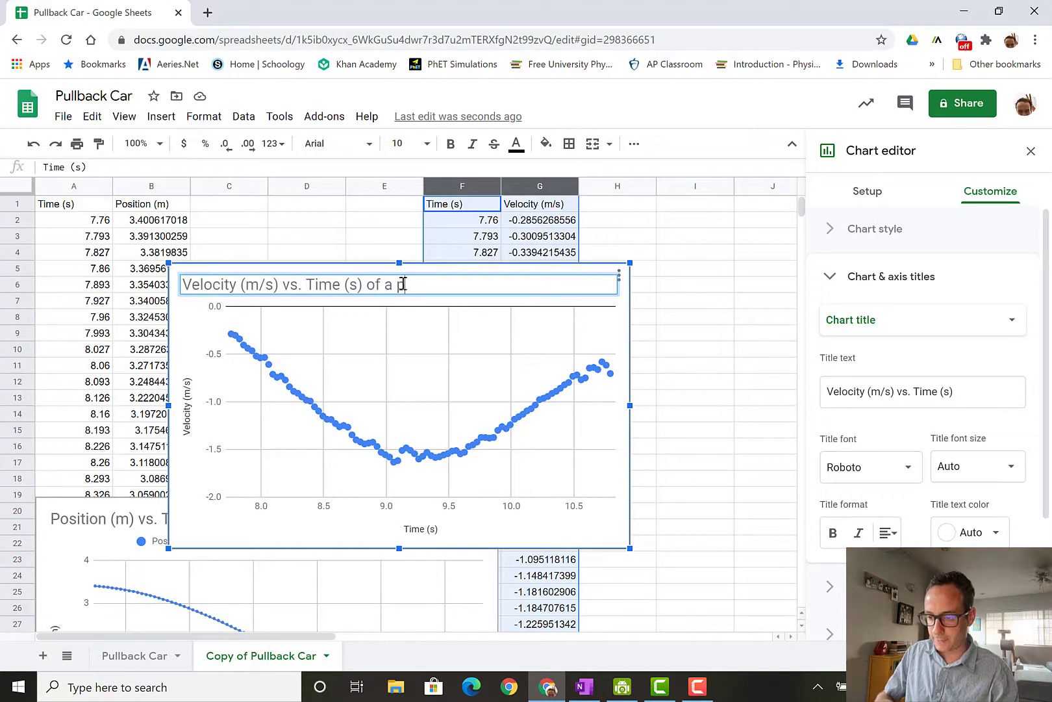
text(of a Pullback Car)
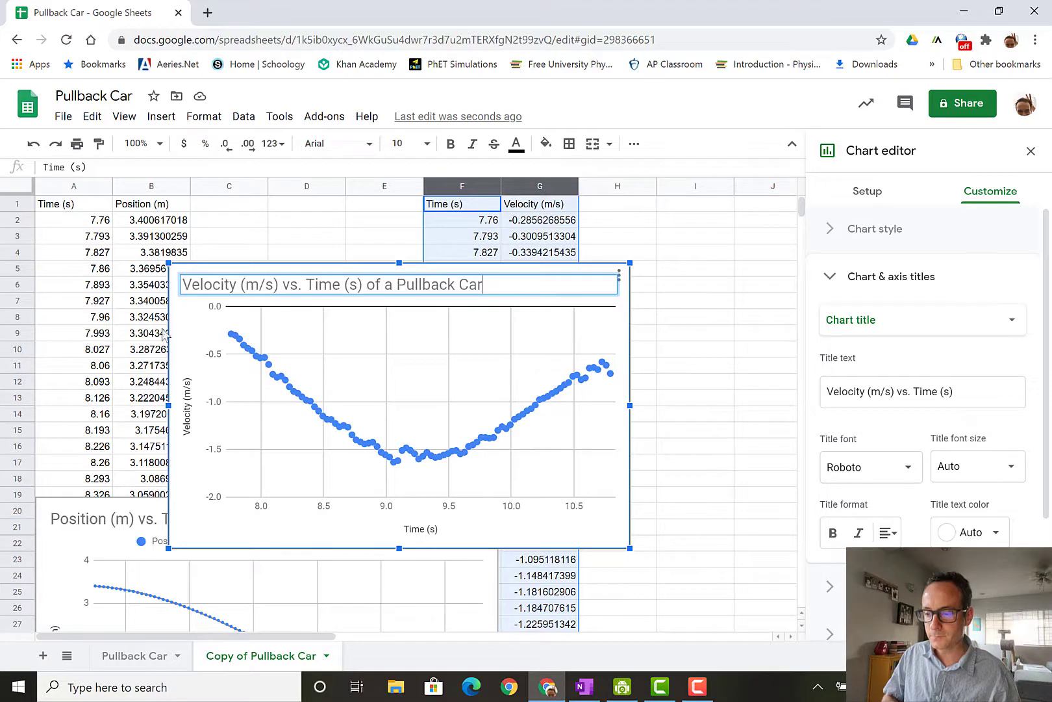
click(190, 433)
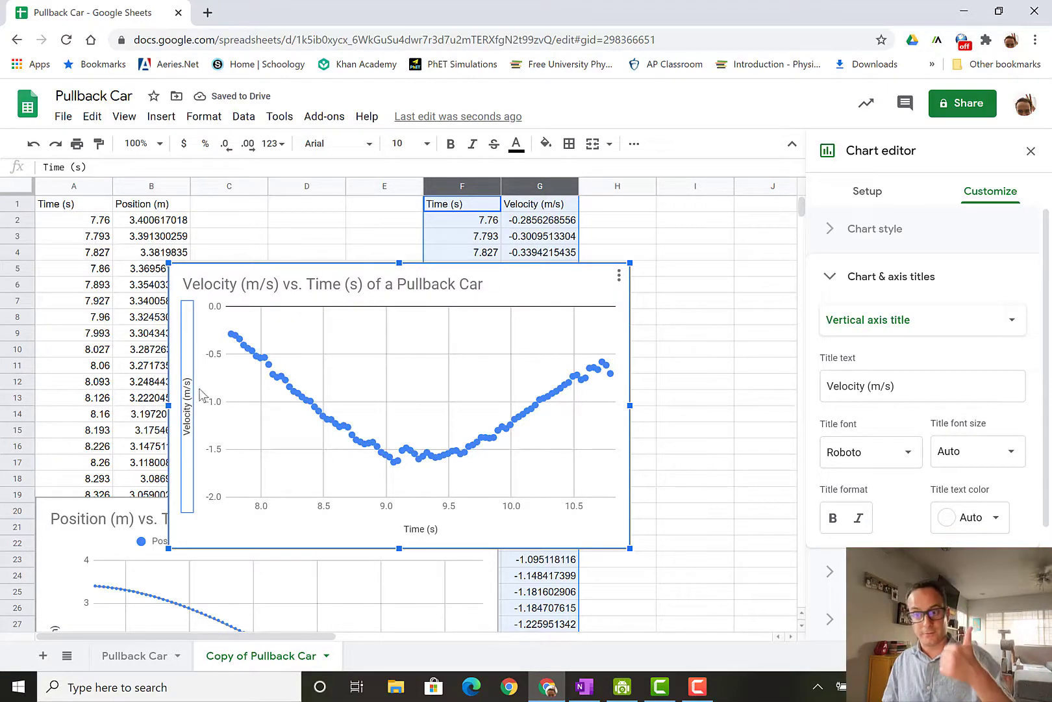
click(420, 531)
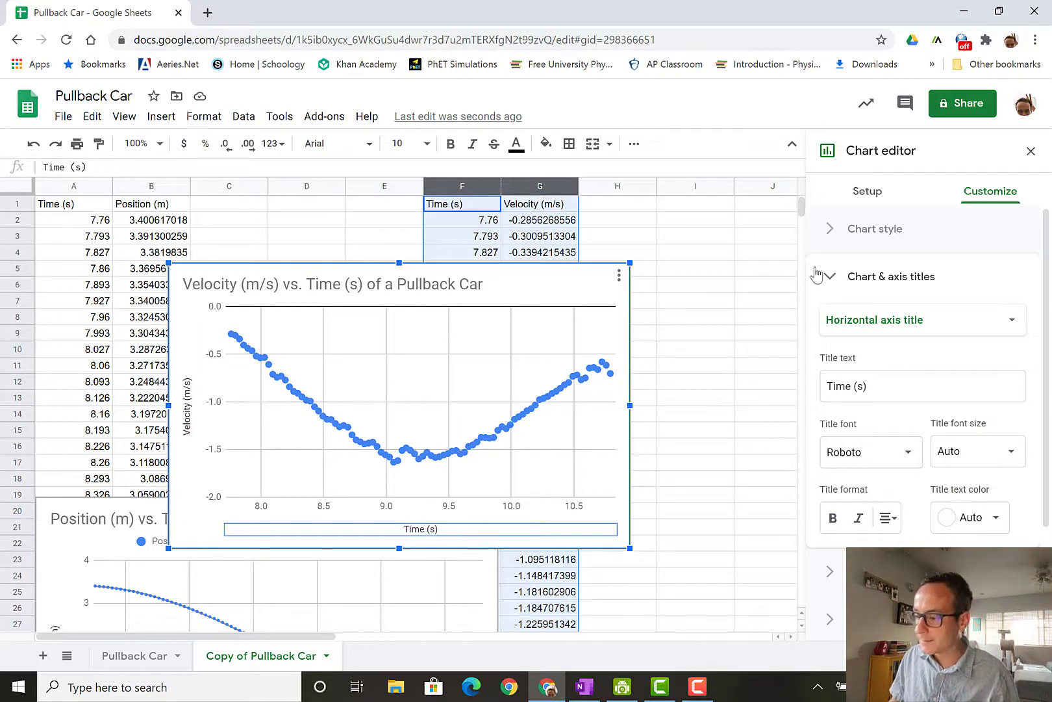
click(831, 281)
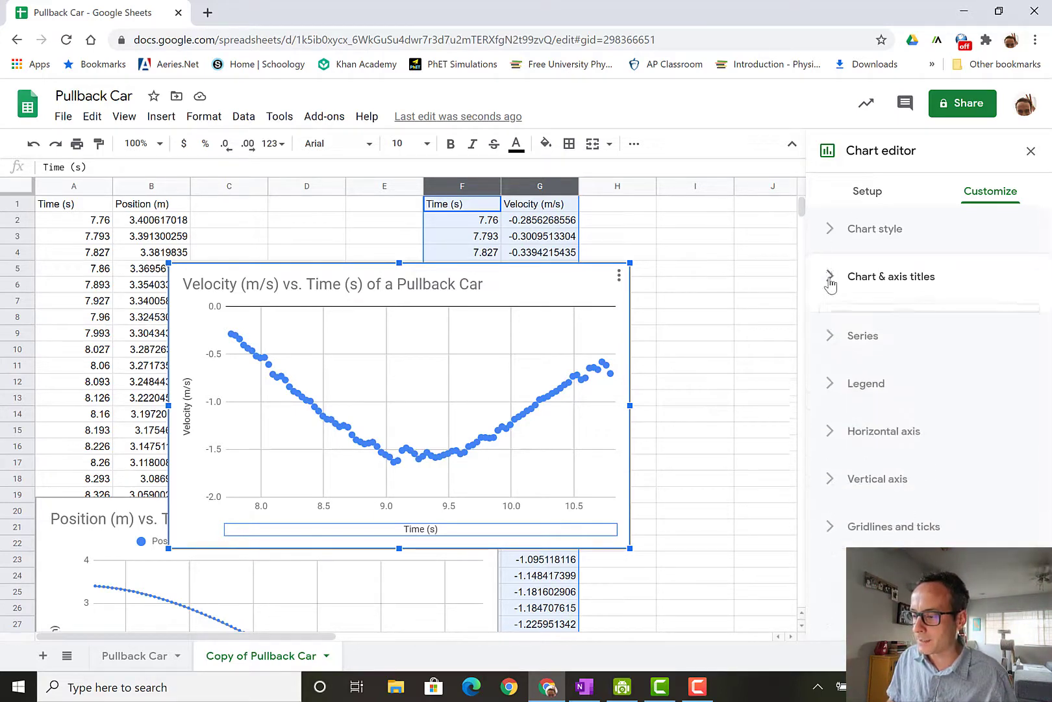
Review the velocity chart's suggested chart types, chart style options and horizontal axis title settings.
click(867, 192)
click(898, 254)
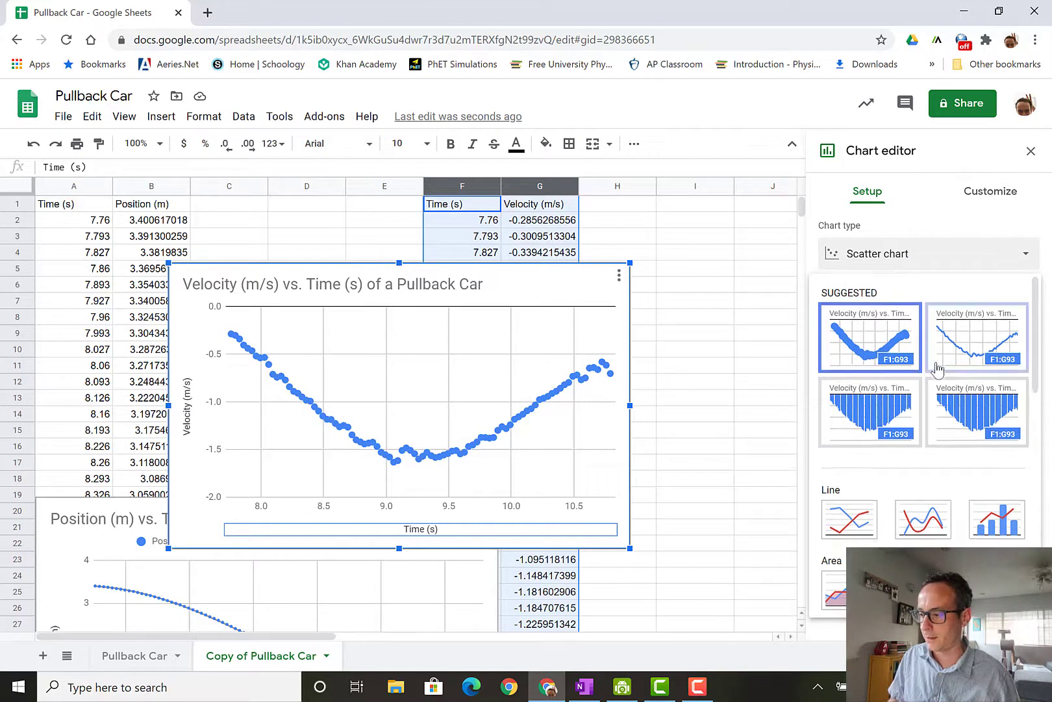
scroll(935, 365, down, 5)
scroll(935, 367, up, 5)
click(1016, 189)
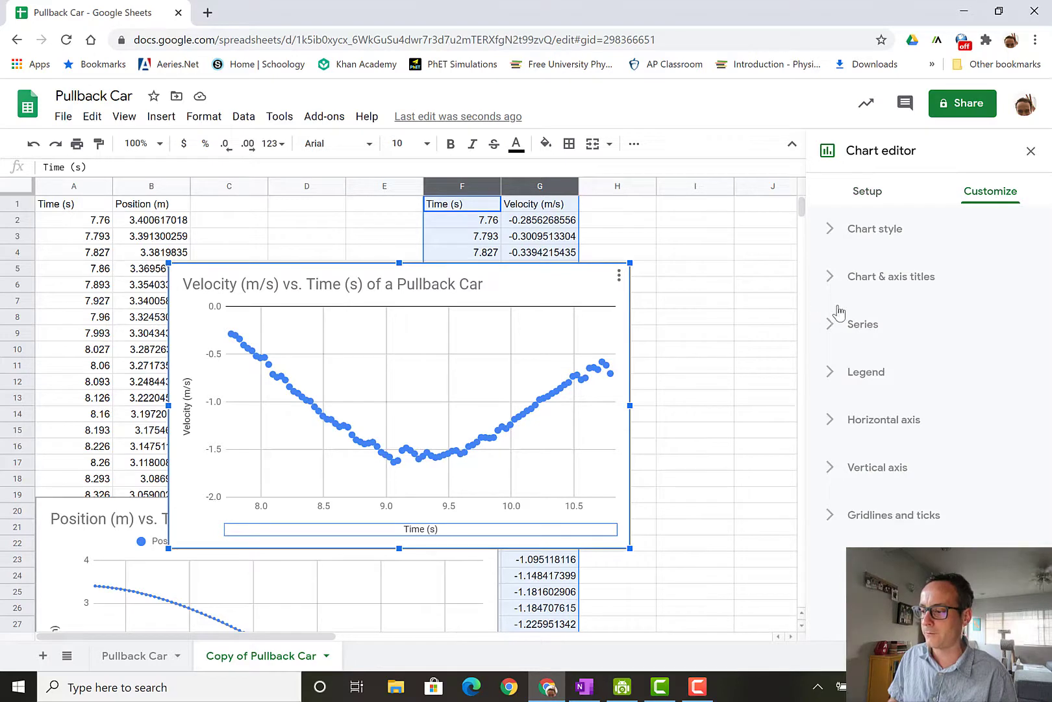
click(838, 249)
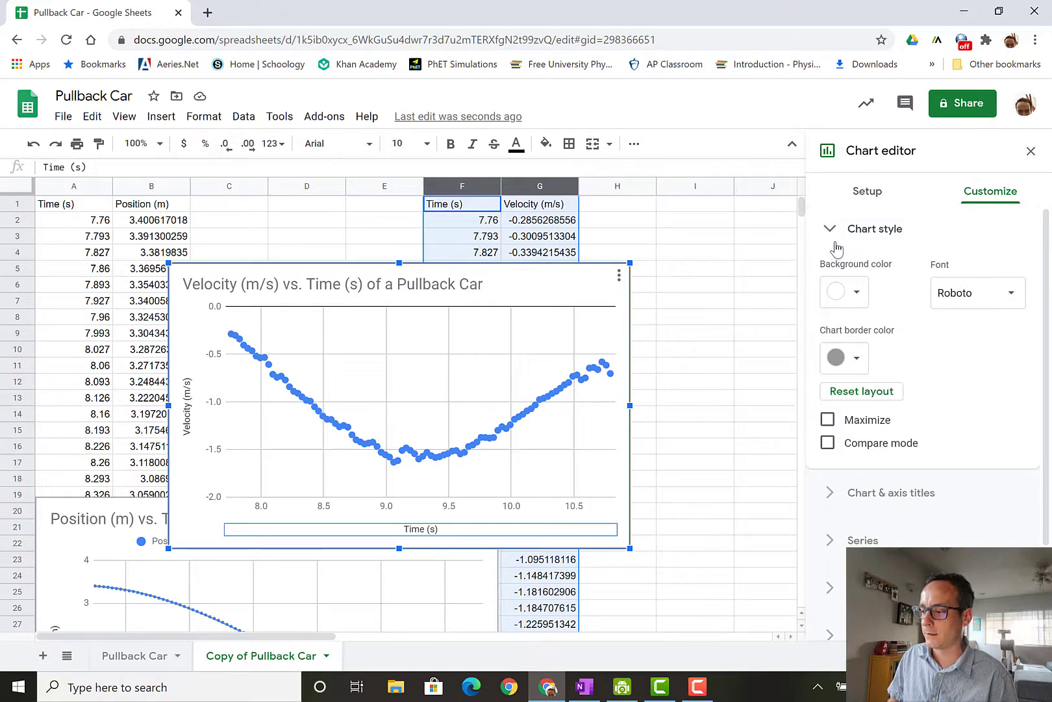
click(838, 228)
click(836, 275)
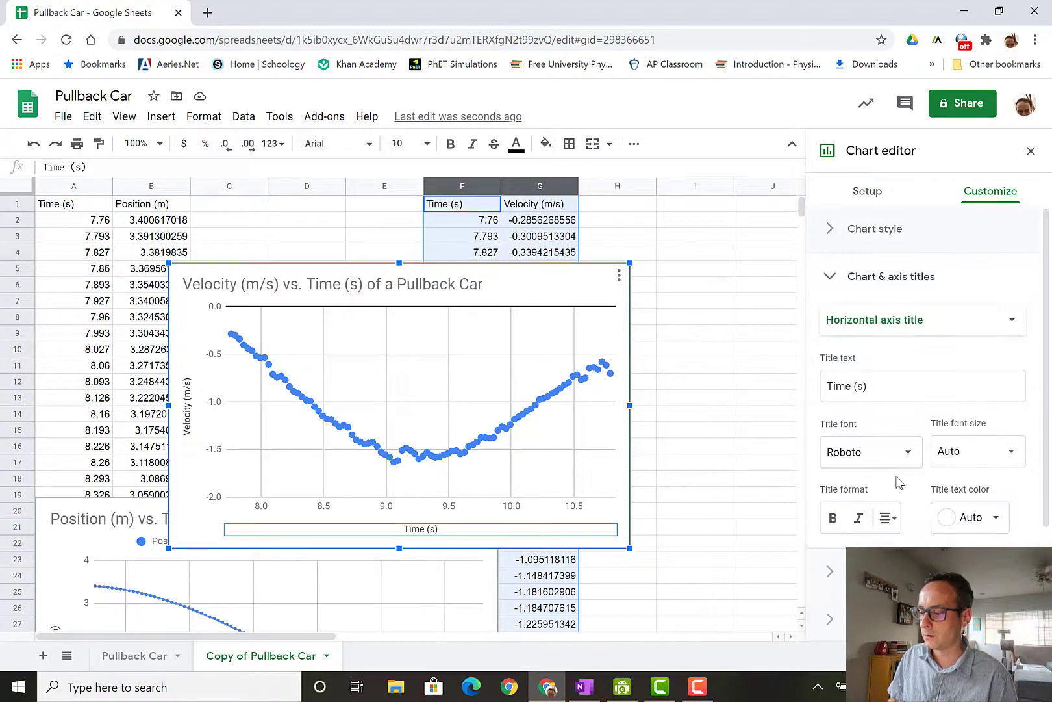
click(828, 276)
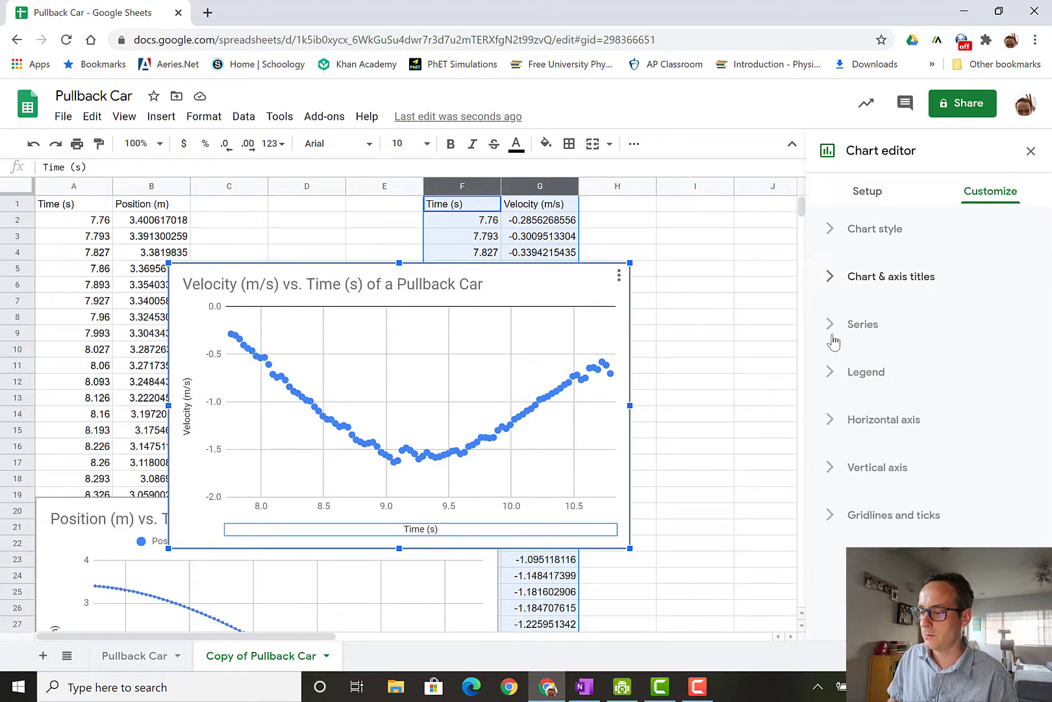
Reduce the point size of the Velocity (m/s) series to 2px.
click(834, 331)
scroll(876, 465, down, 2)
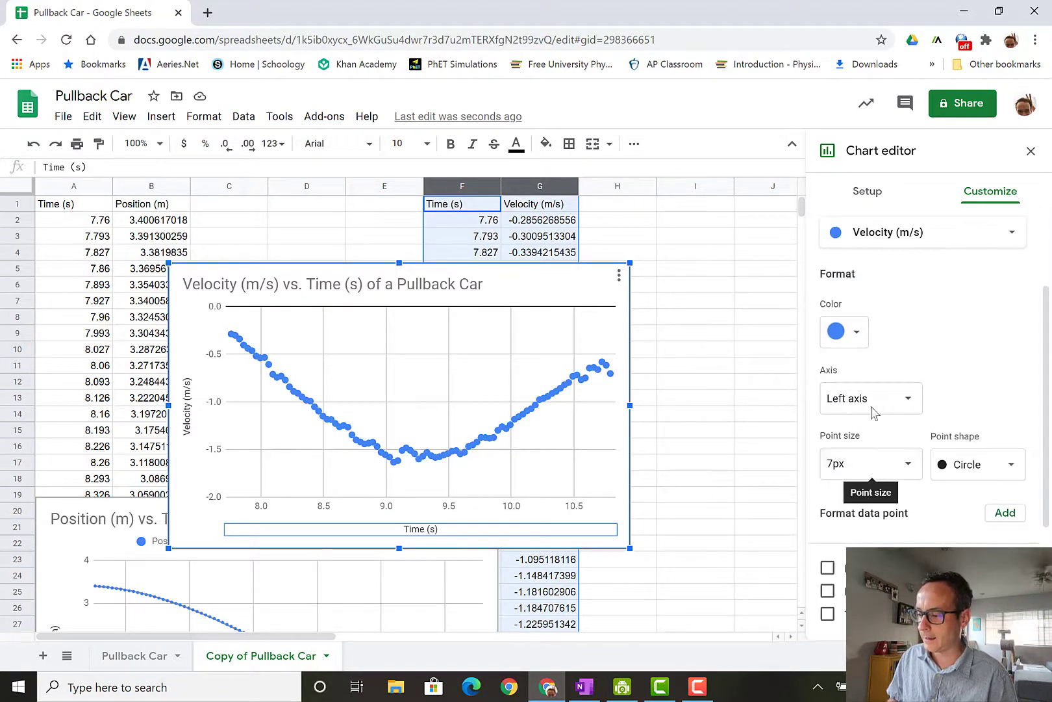
click(879, 458)
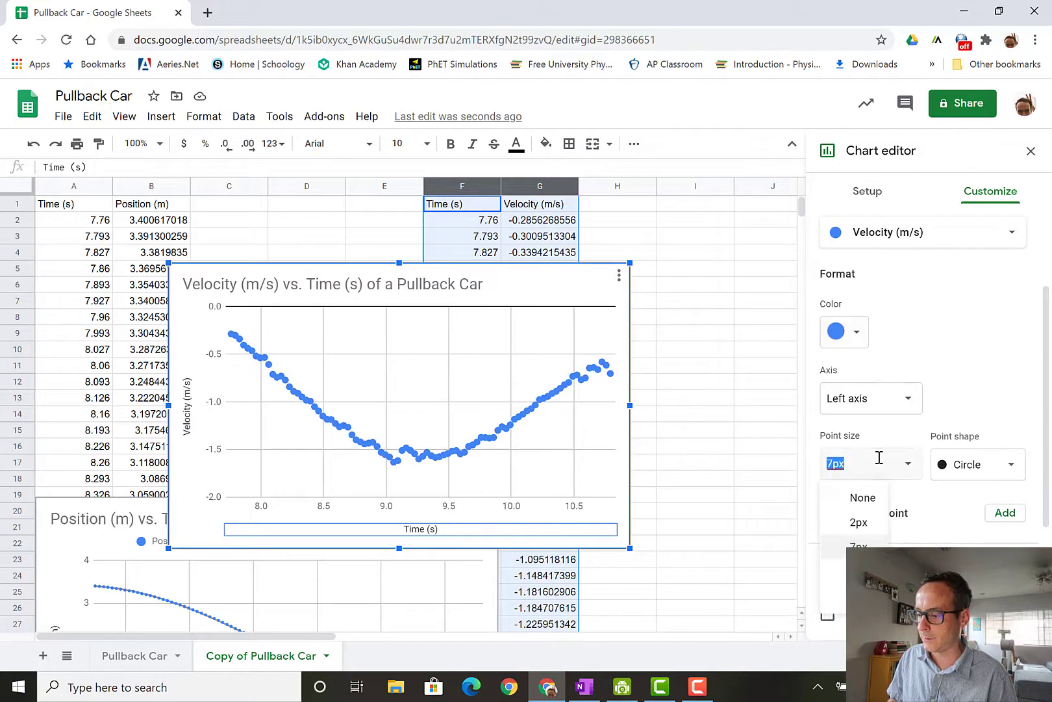
click(860, 522)
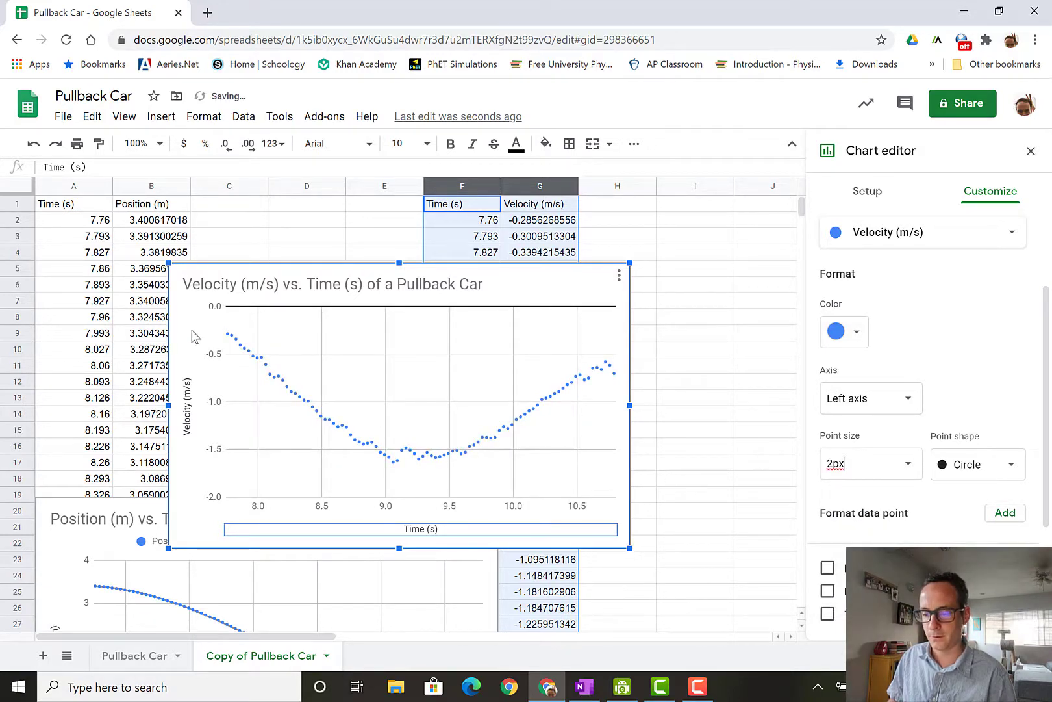
Add a trendline to the velocity series, show its R² value and colour the line black.
scroll(903, 393, down, 2)
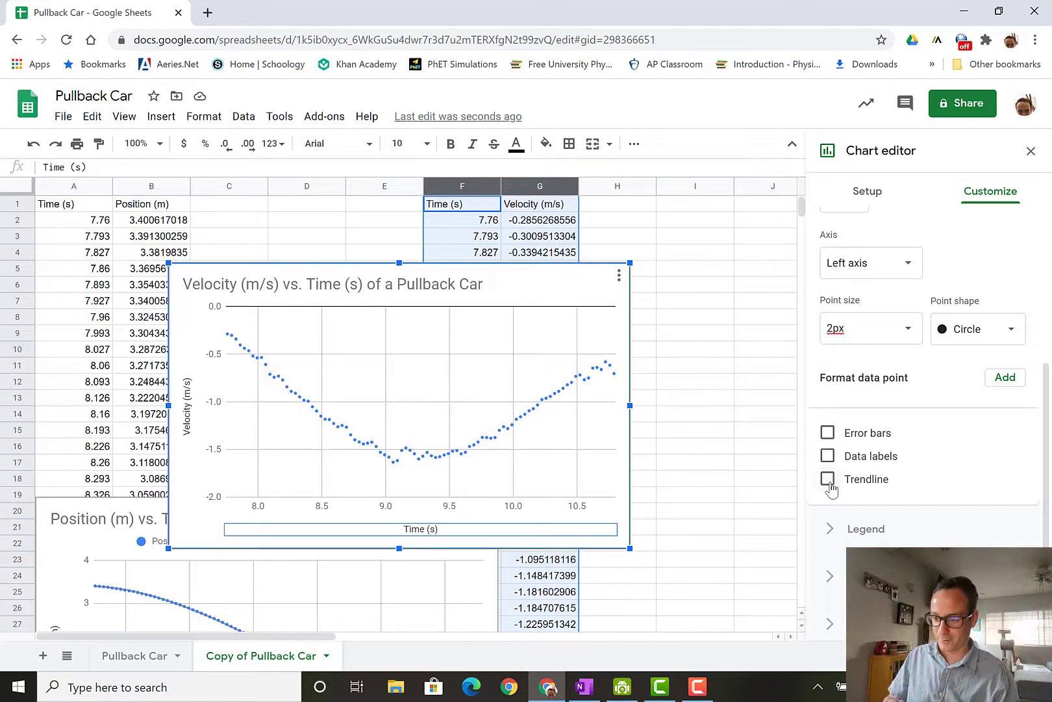
click(829, 480)
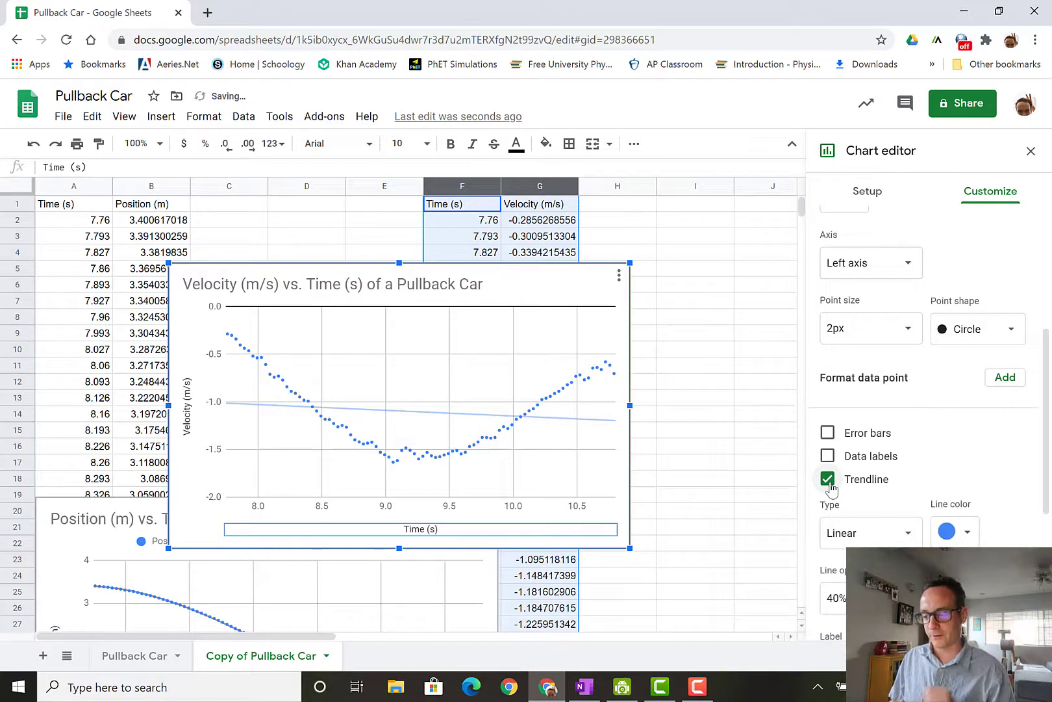
scroll(897, 536, down, 2)
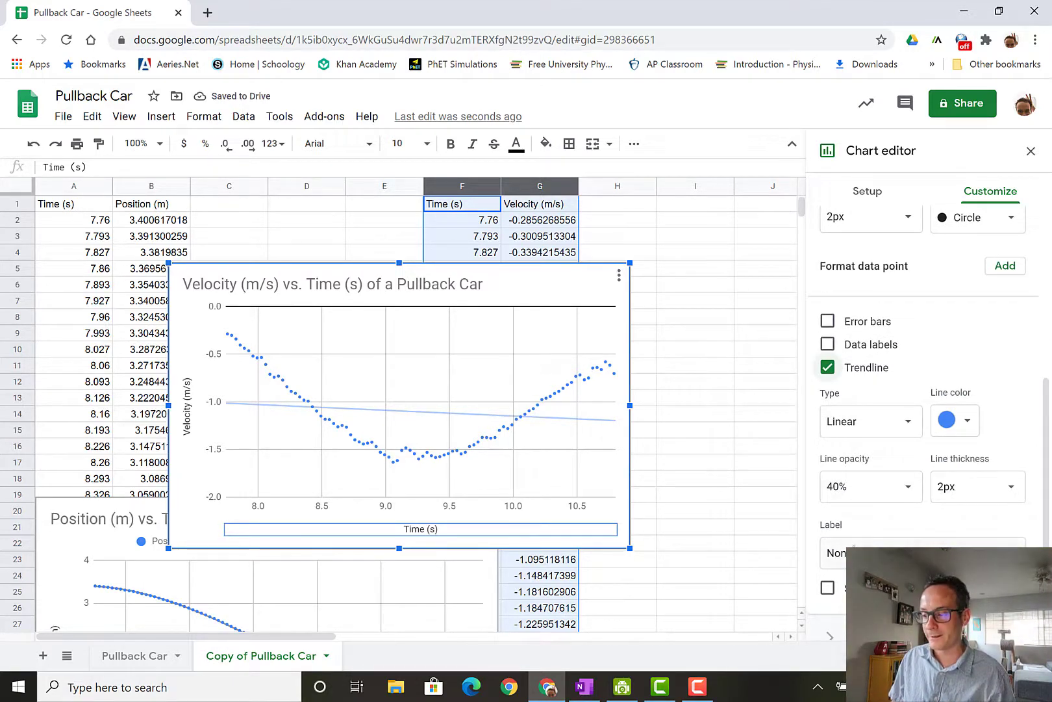
scroll(865, 502, down, 2)
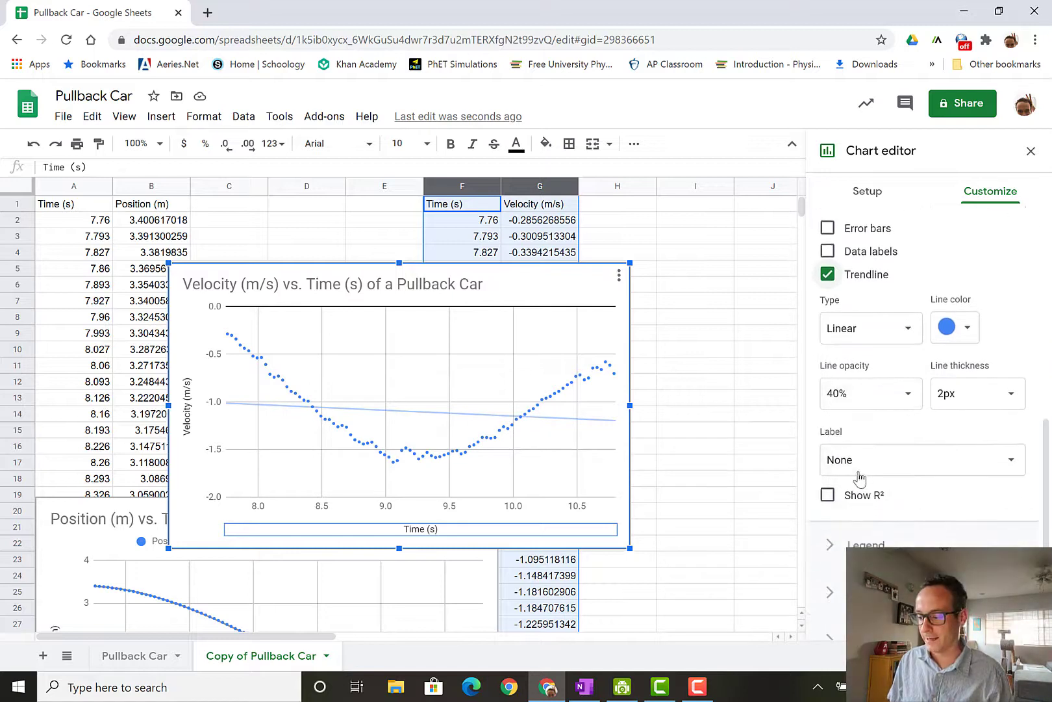
click(827, 495)
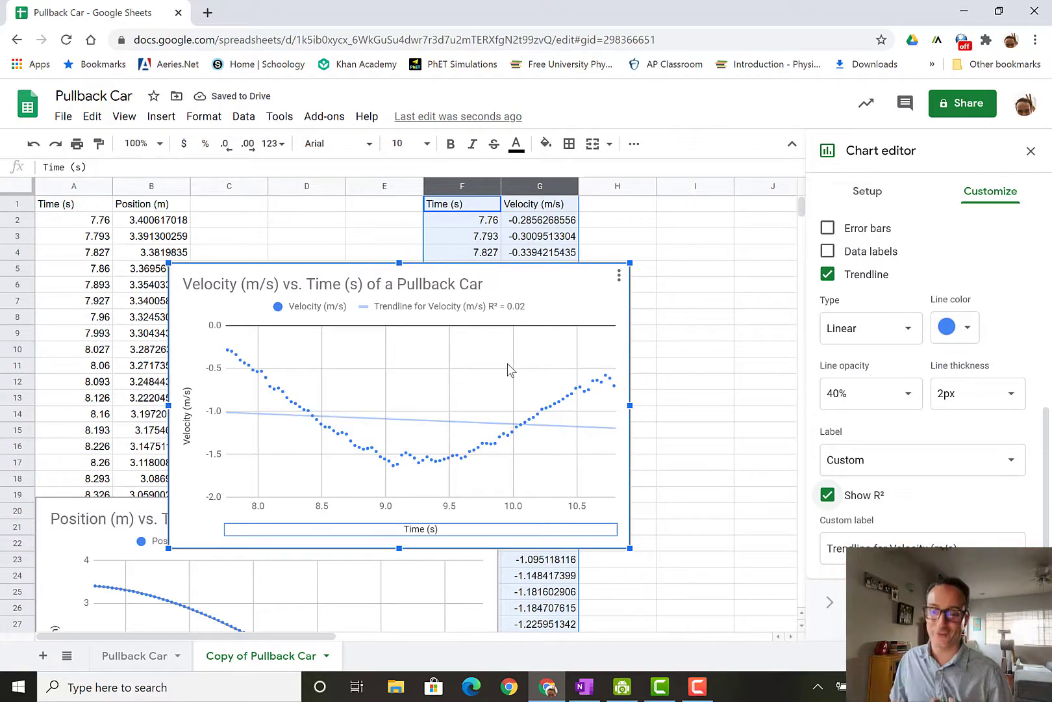
click(950, 328)
click(811, 364)
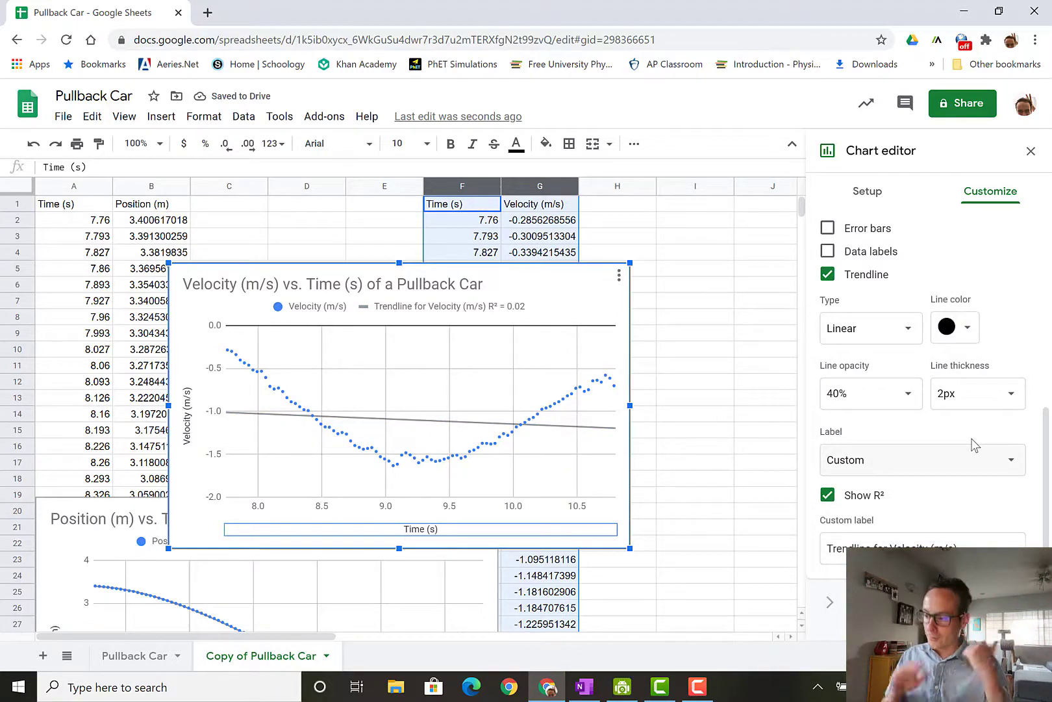
Change the velocity trendline's type from linear to Polynomial.
scroll(855, 367, up, 1)
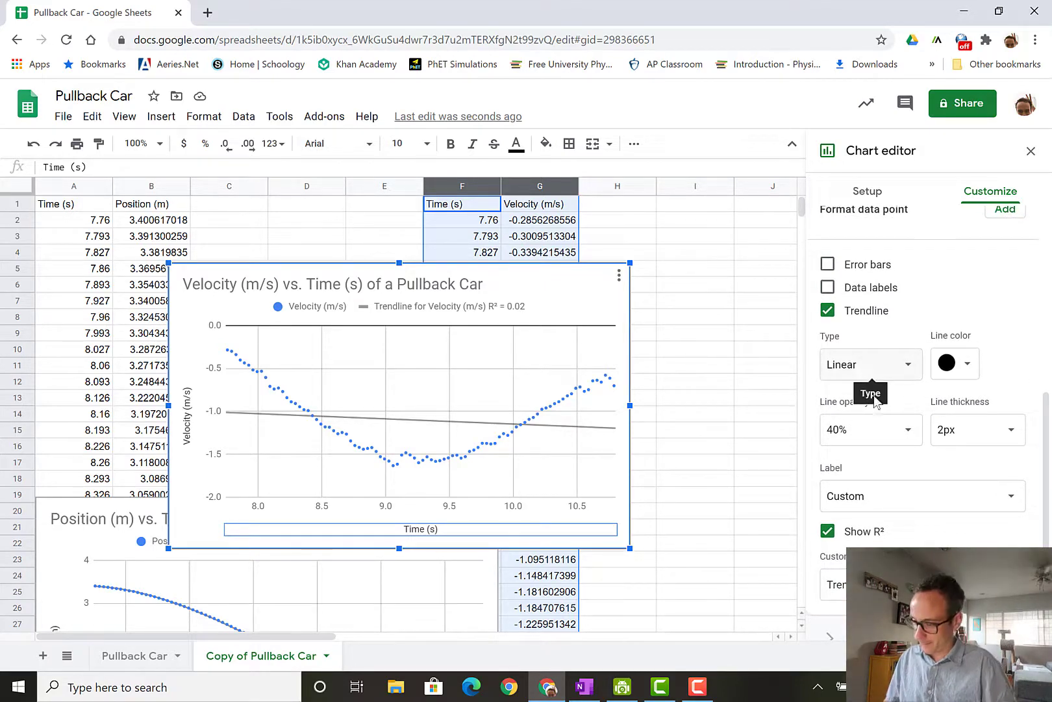
scroll(912, 520, up, 3)
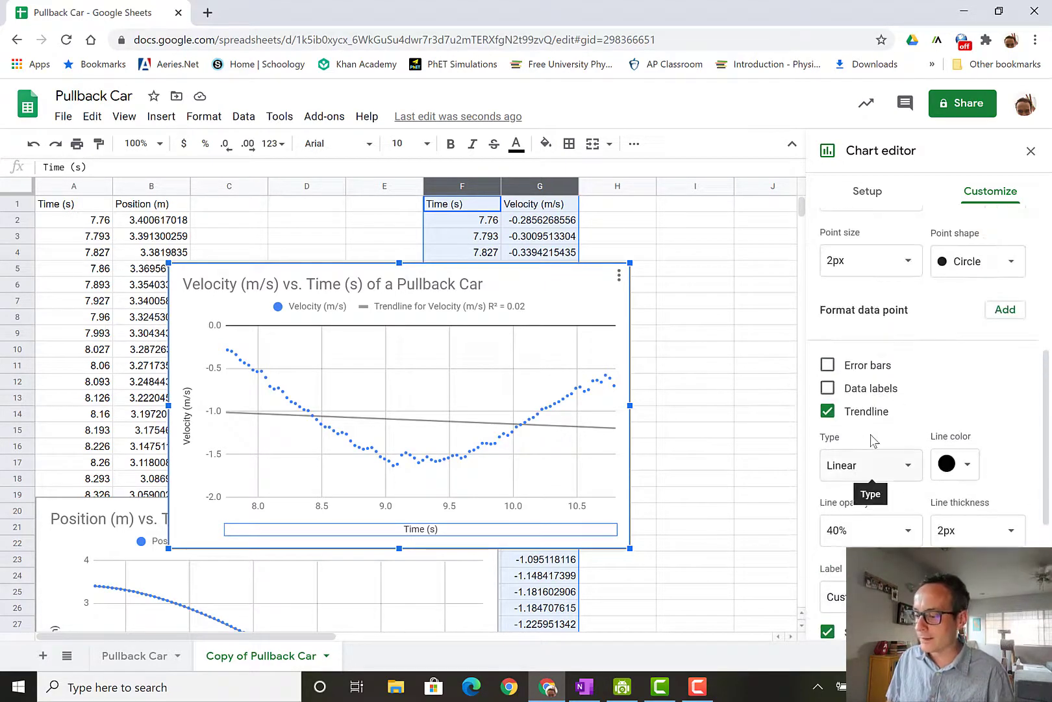
click(873, 464)
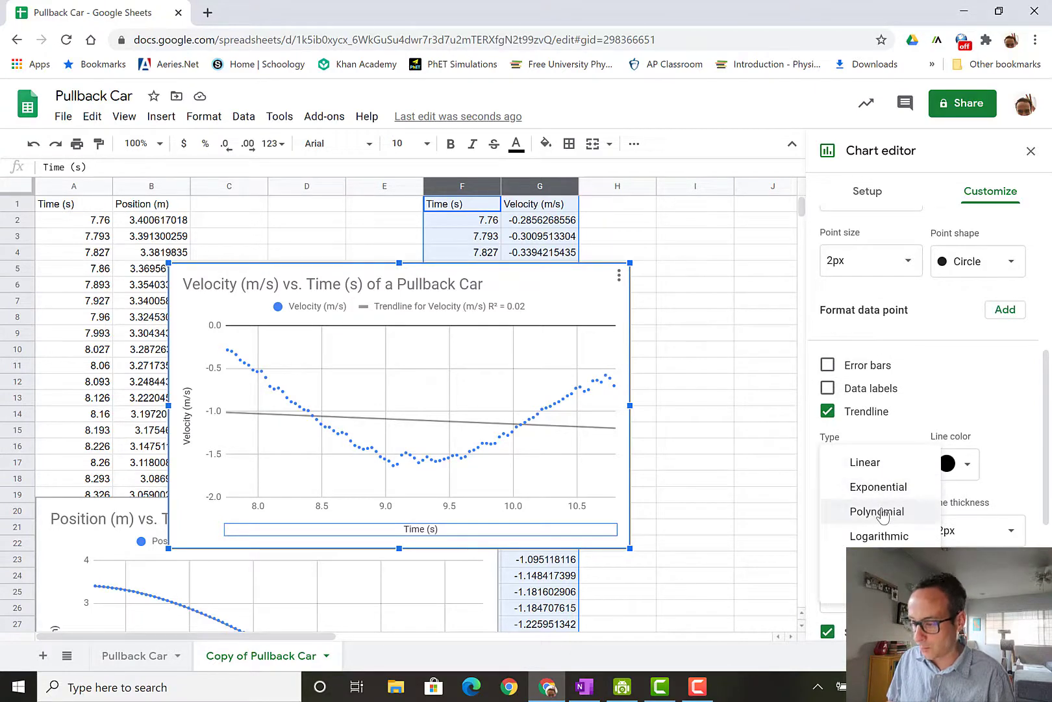
click(903, 412)
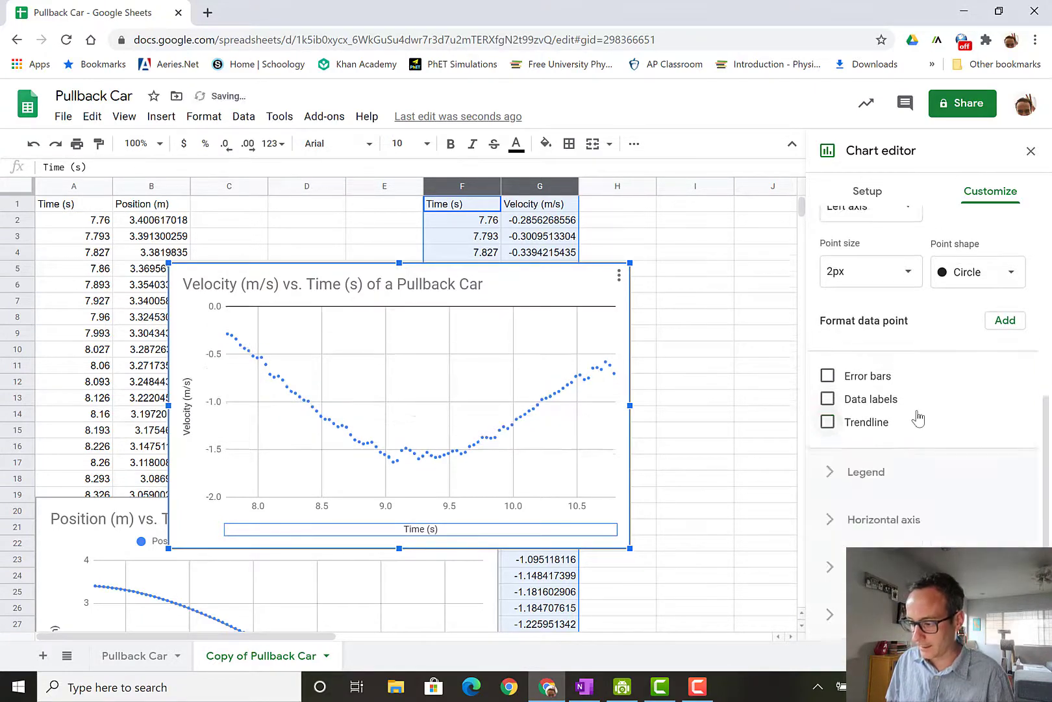
click(842, 426)
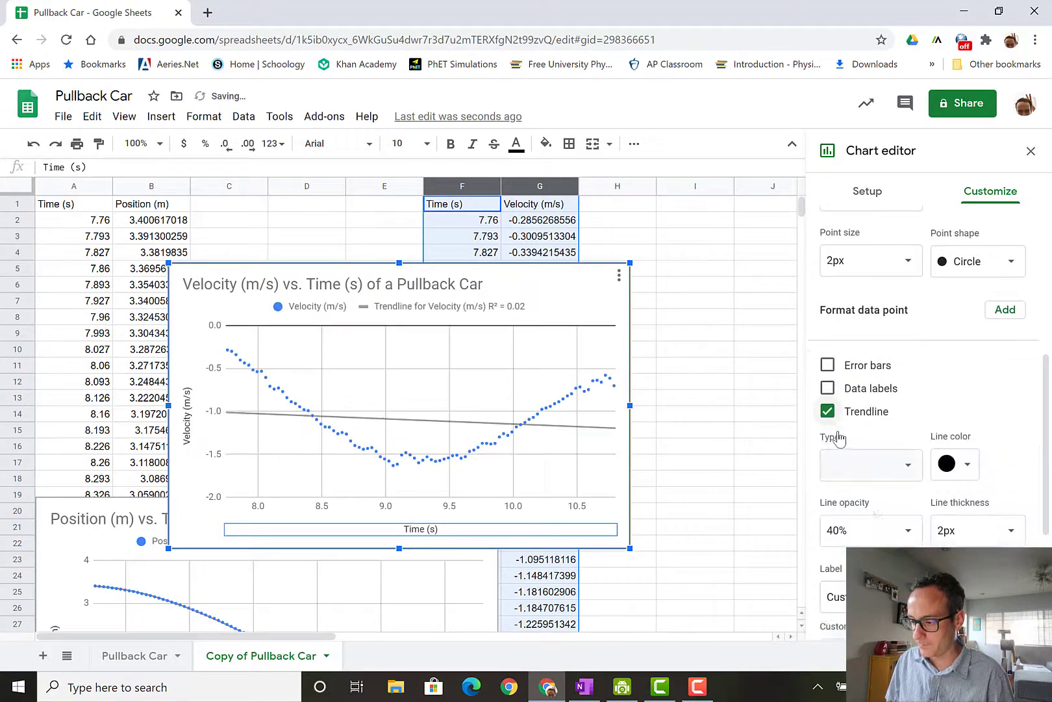
click(887, 467)
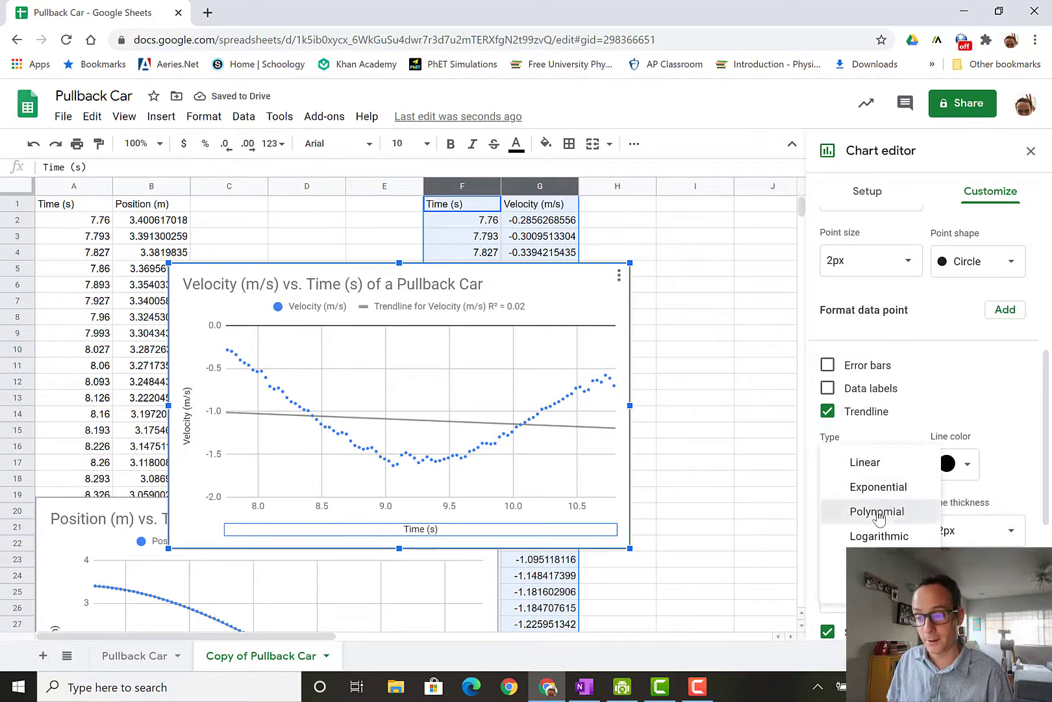
click(879, 513)
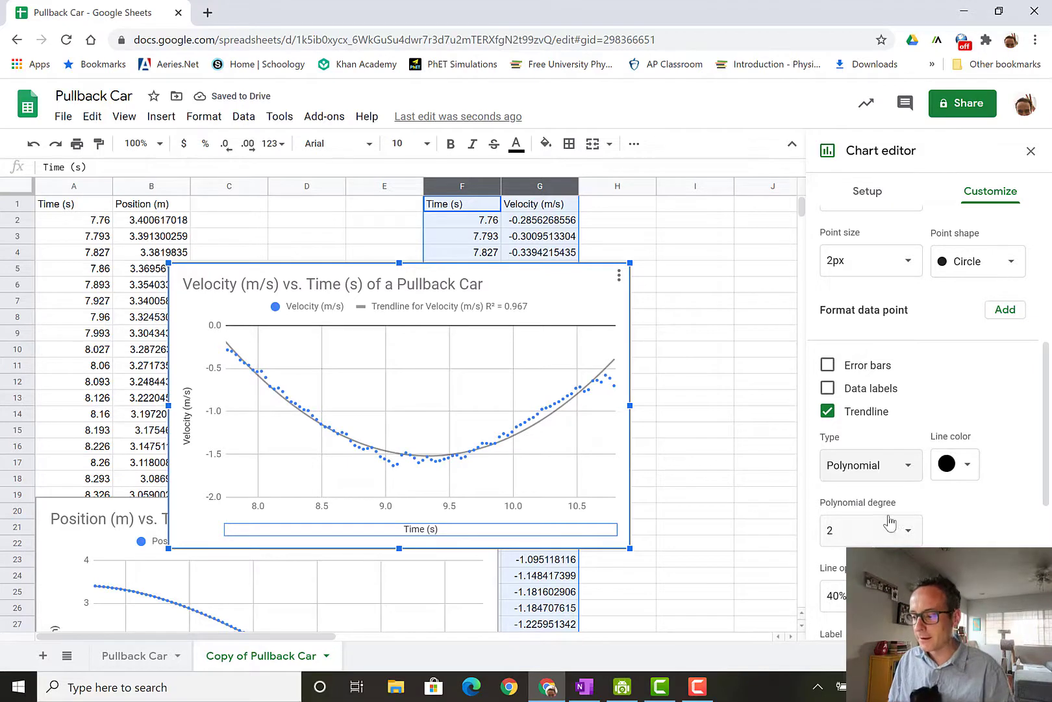
Set the velocity trendline's label to Use Equation.
scroll(923, 423, down, 2)
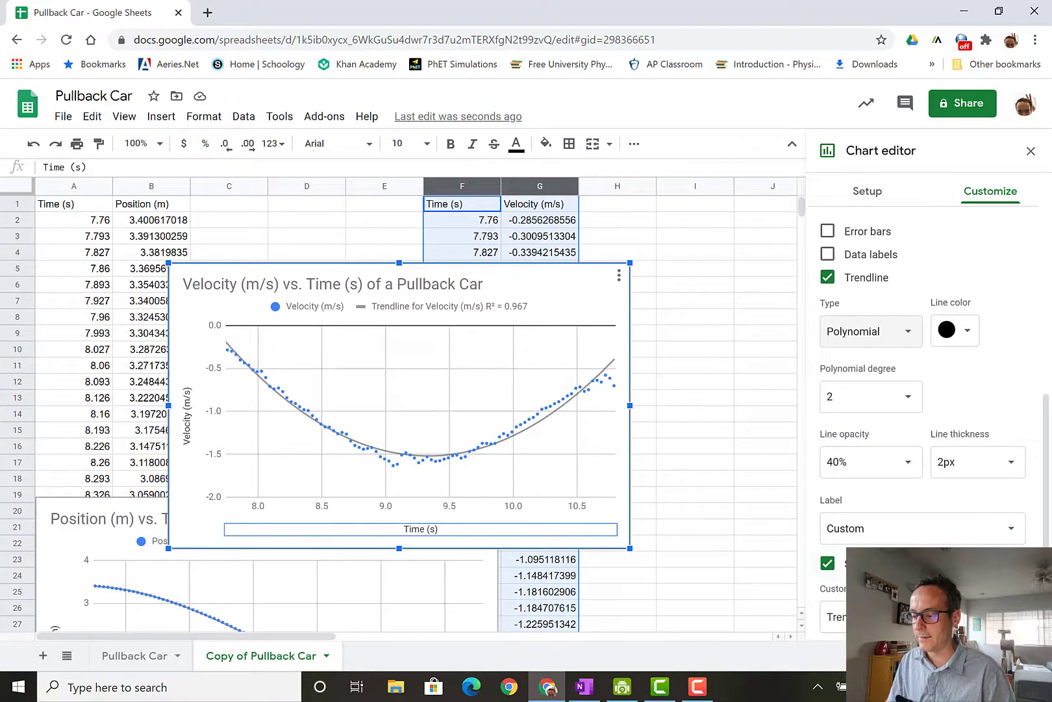
click(875, 530)
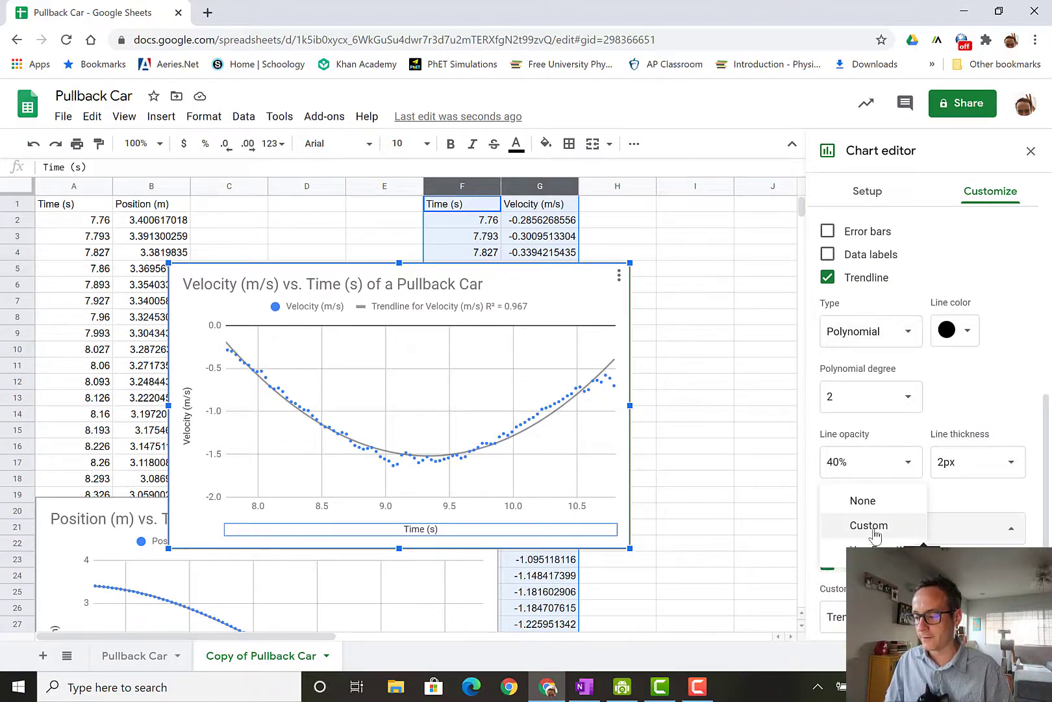
click(875, 545)
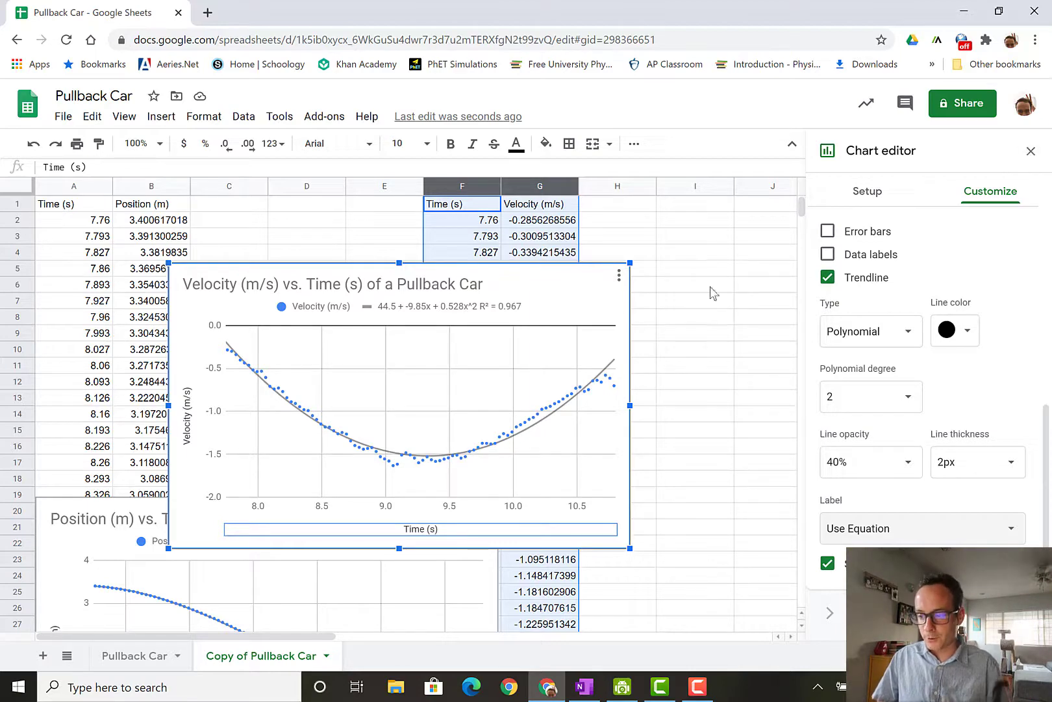
Move the velocity chart over columns A to F, directly above the position chart, and close the chart editor.
drag(574, 301, 712, 223)
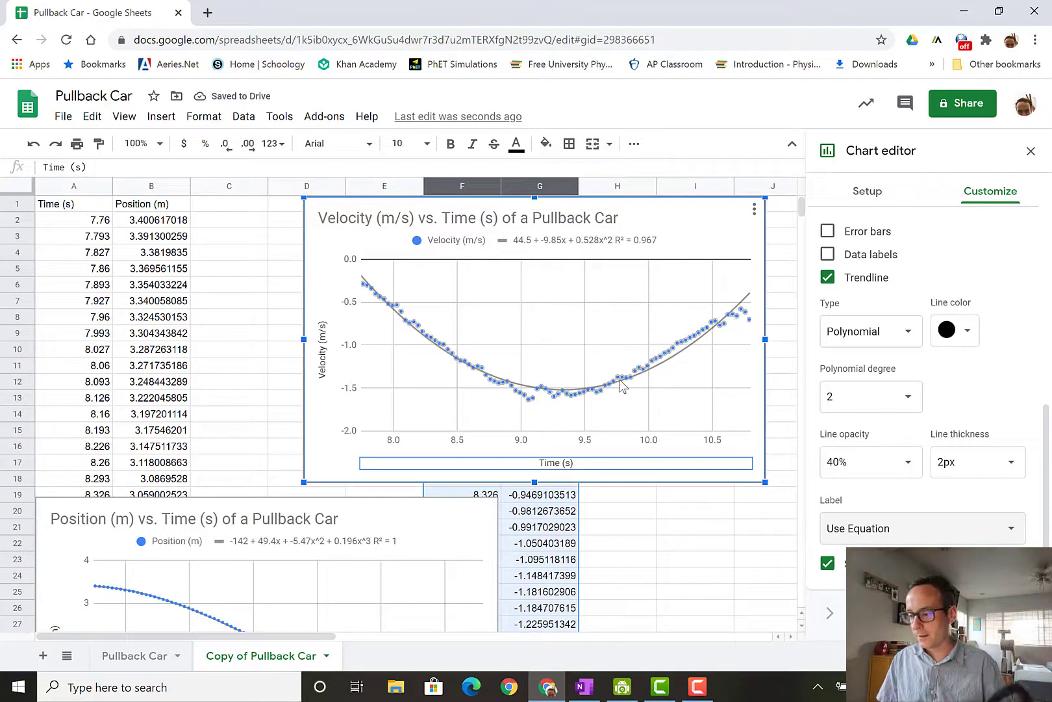
mouse_move(625, 364)
mouse_down()
mouse_move(590, 369)
mouse_move(617, 359)
mouse_up()
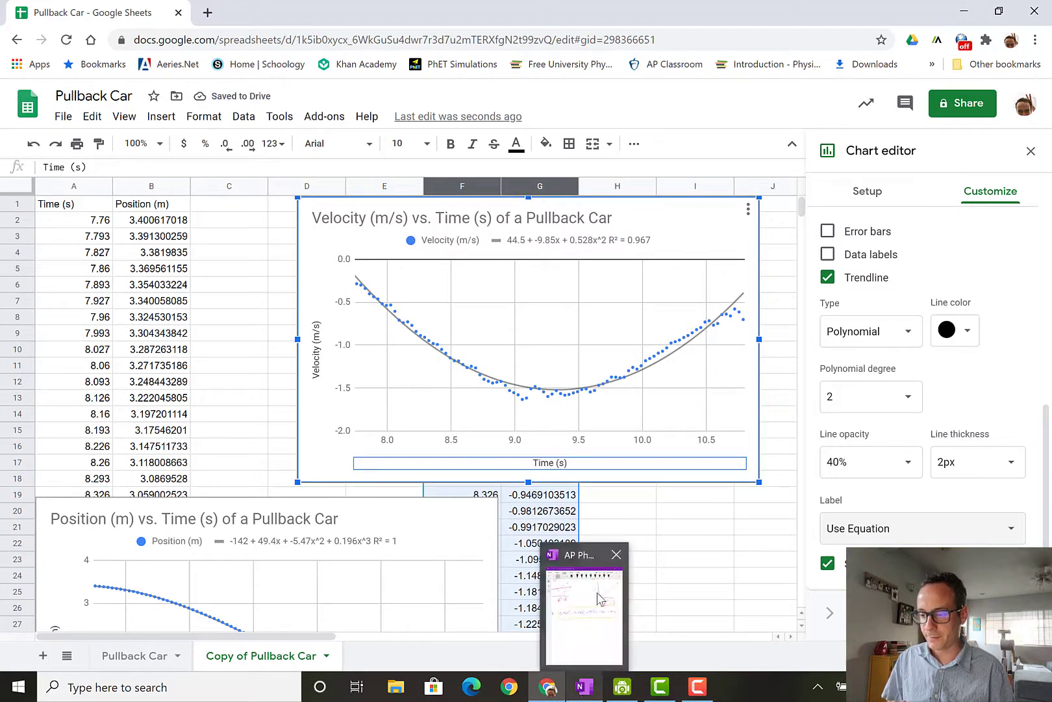
drag(660, 212, 364, 170)
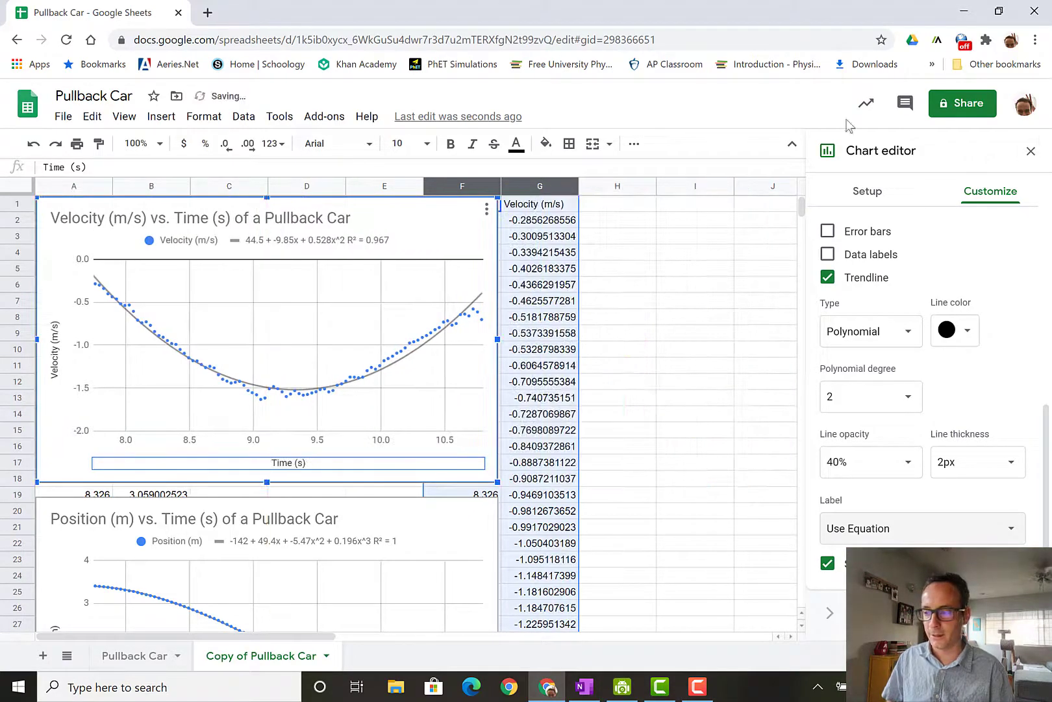
click(1031, 151)
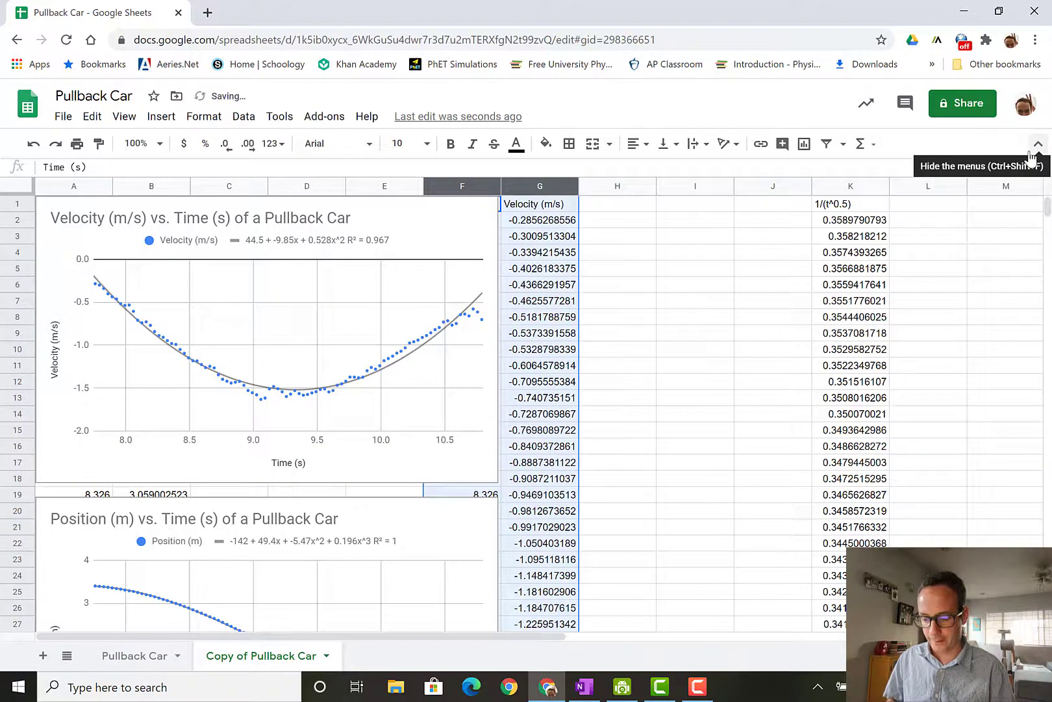
Place Google Sheets side by side with OneNote and handwrite "v vs t:" in black below the "p vs t" line.
key(super+Left)
click(851, 383)
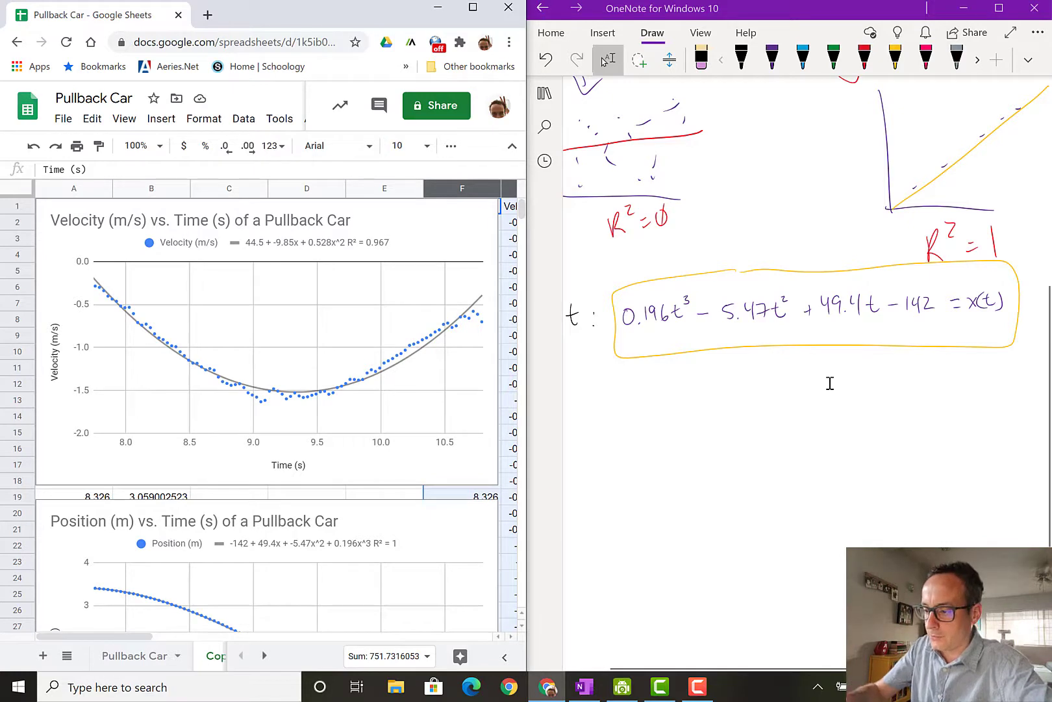
scroll(830, 383, left, 2)
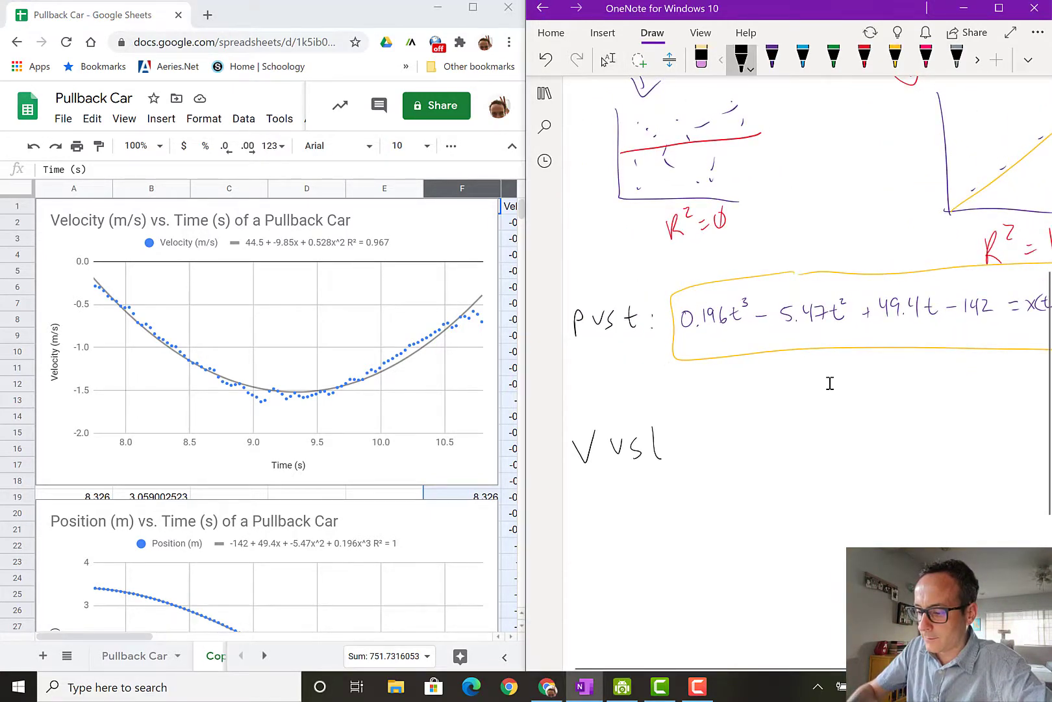
drag(645, 442, 668, 441)
click(689, 440)
click(690, 448)
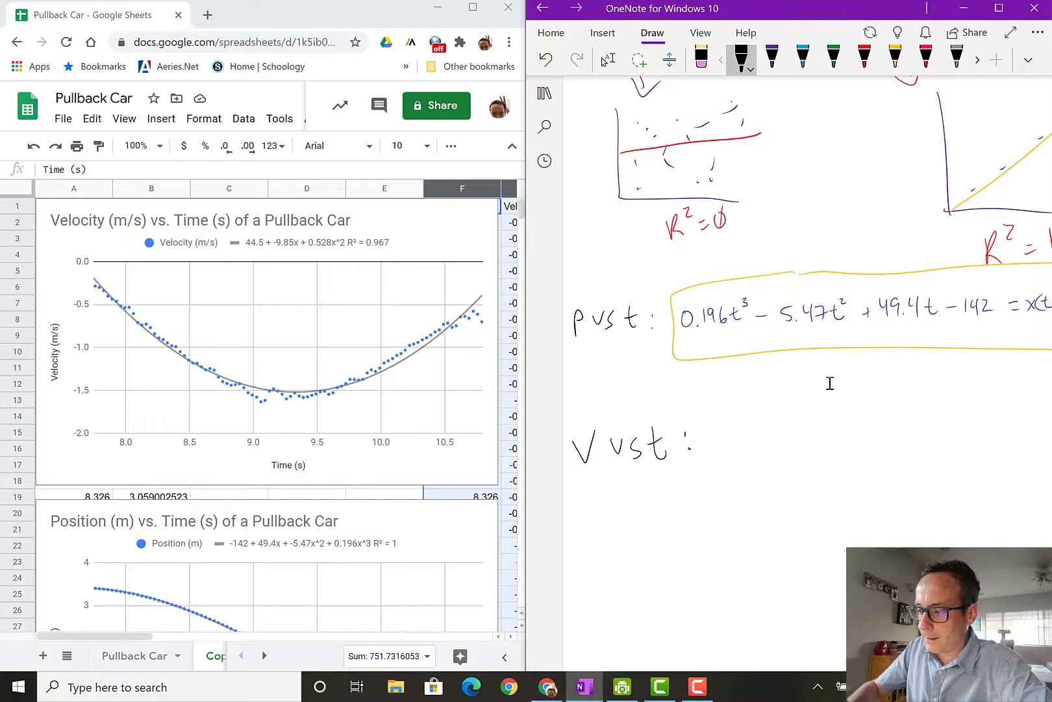
Handwrite the velocity equation 0.528t² − 9.85t + 44.5 = v(t) in light blue beside "v vs t:".
click(802, 57)
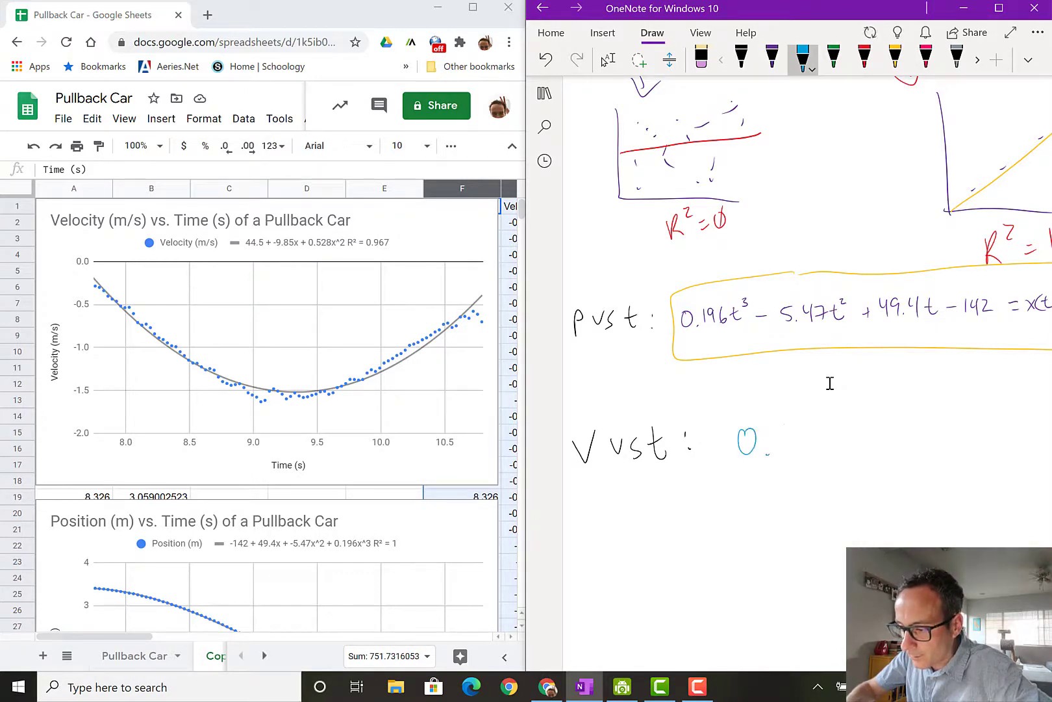
drag(782, 436, 780, 453)
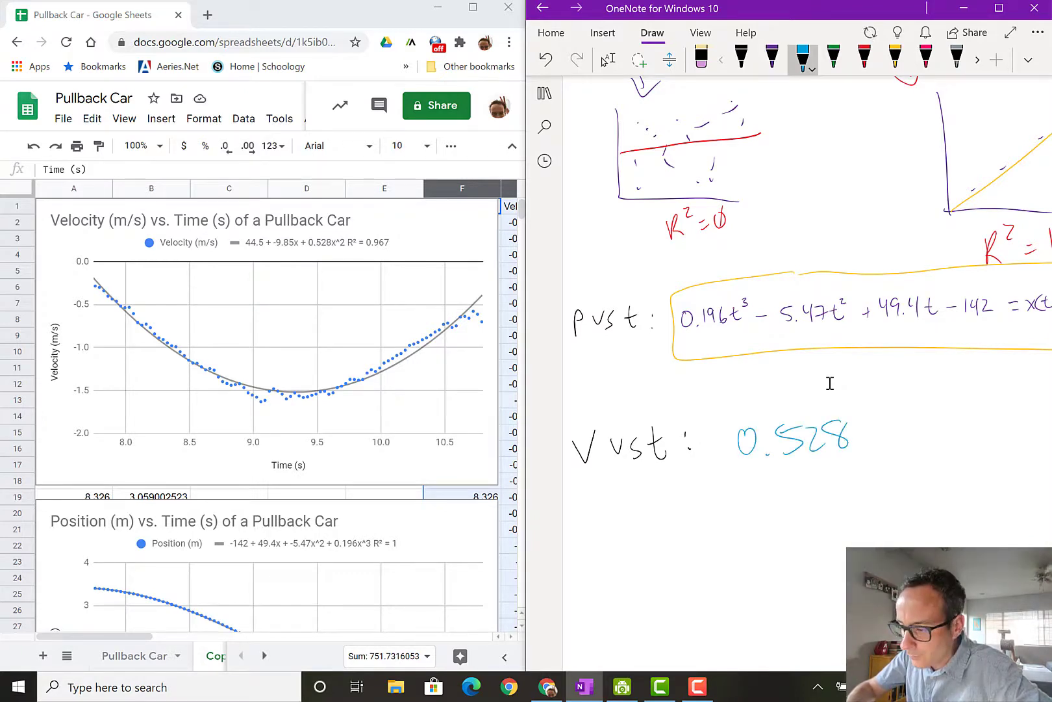
mouse_move(863, 420)
mouse_down()
mouse_move(870, 443)
mouse_move(880, 422)
mouse_up()
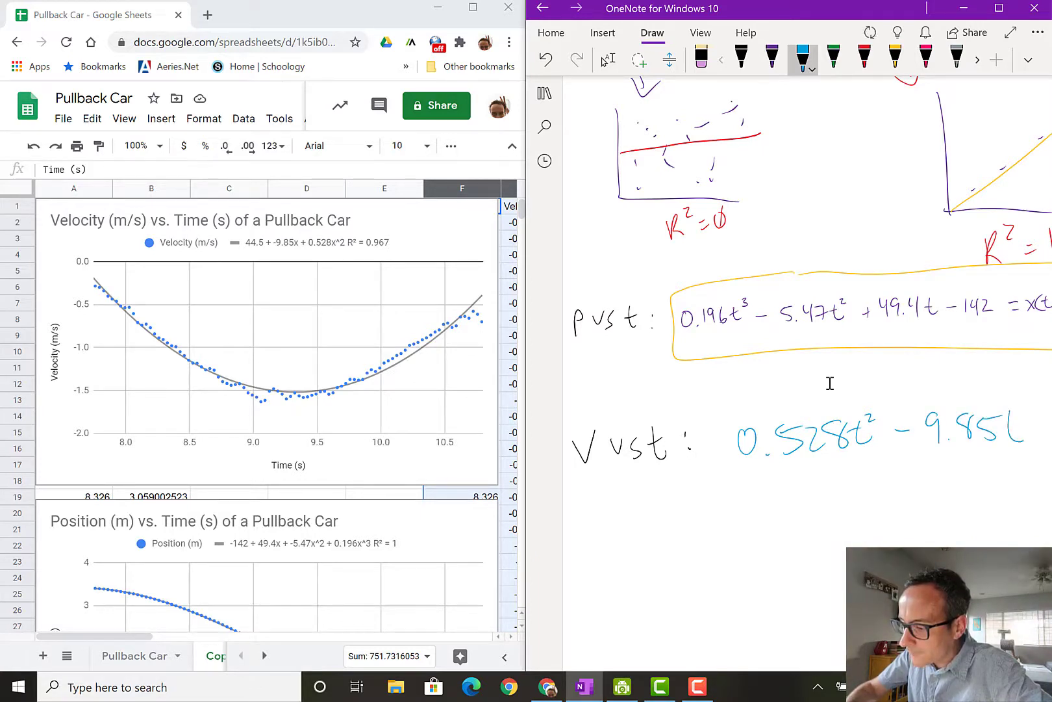
scroll(830, 383, right, 5)
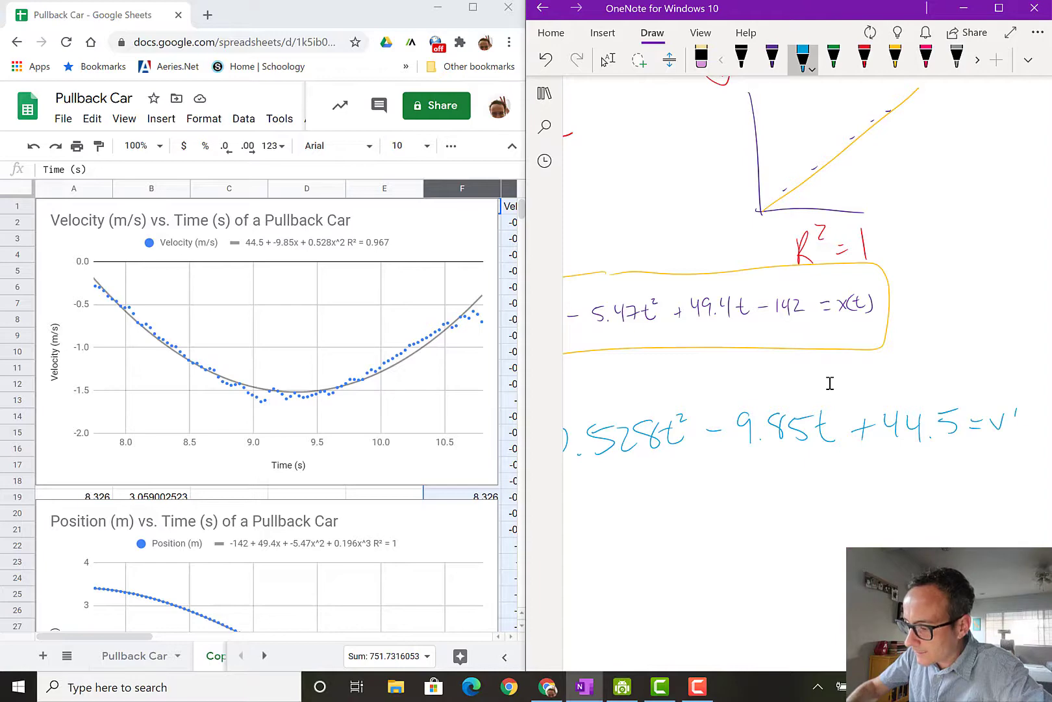
scroll(830, 383, left, 3)
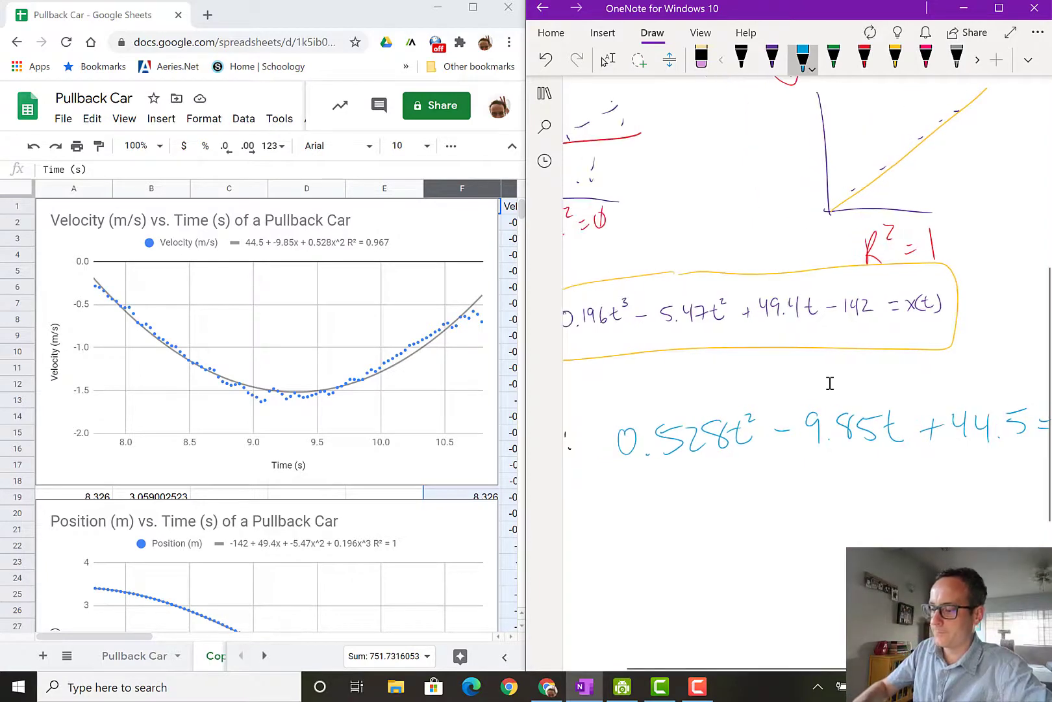
scroll(831, 384, down, 2)
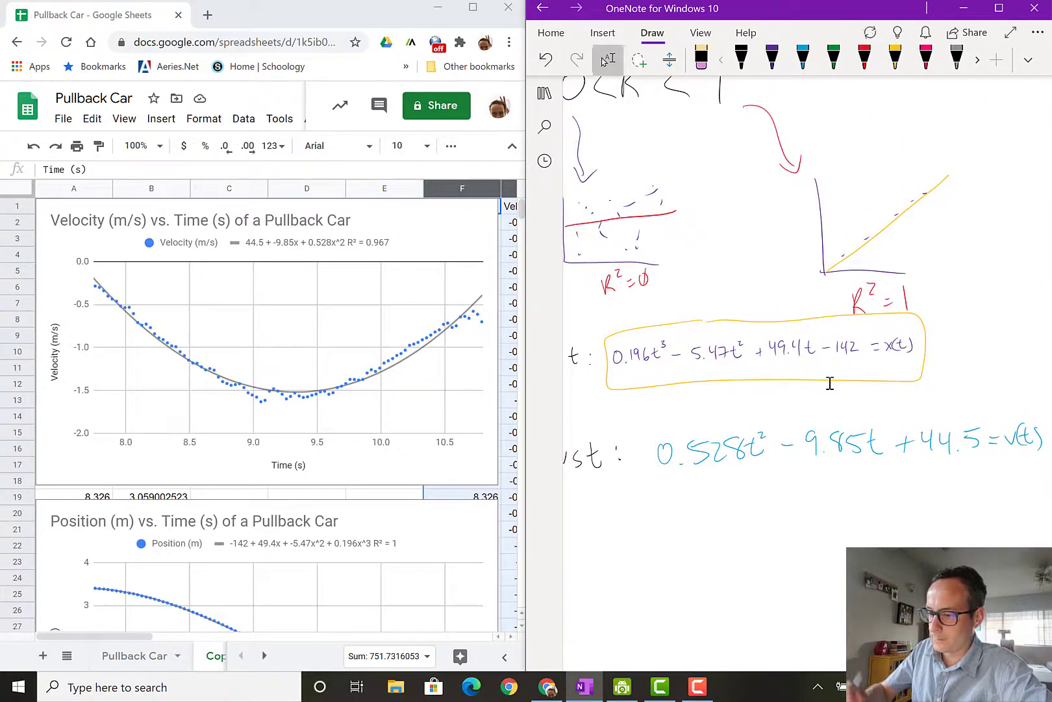
Maximize OneNote and draw a gold box around the handwritten velocity equation.
click(997, 8)
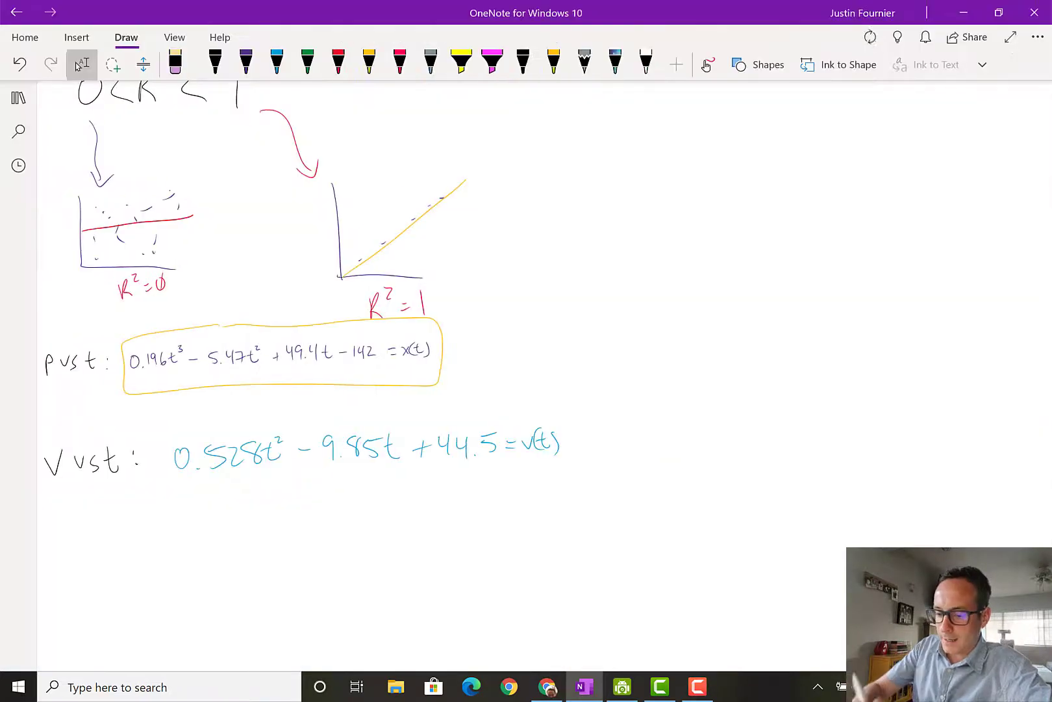
scroll(100, 373, up, 3)
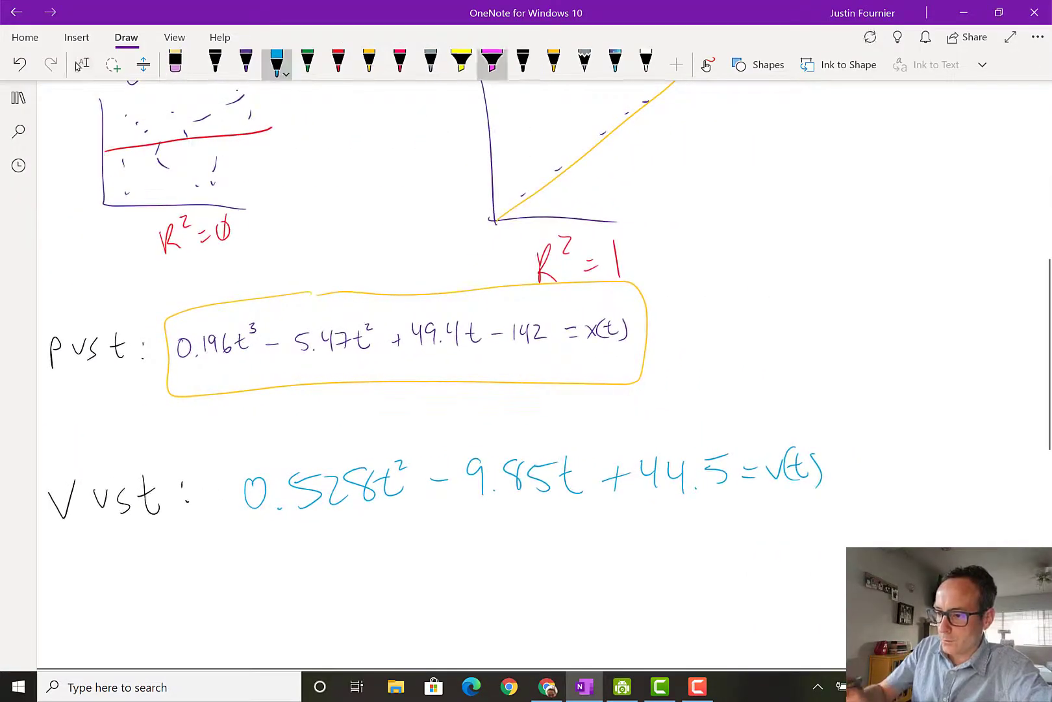
click(369, 63)
mouse_move(794, 419)
mouse_down()
mouse_move(459, 438)
mouse_move(225, 527)
mouse_move(513, 526)
mouse_move(834, 489)
mouse_move(796, 426)
mouse_up()
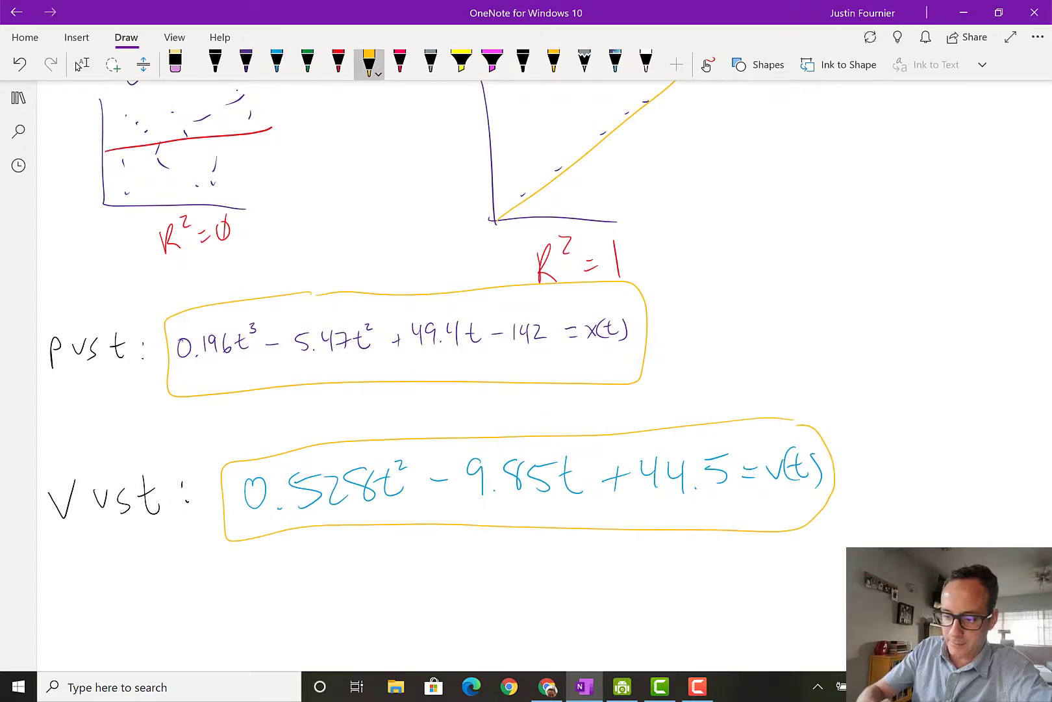
Underline "v vs t" in gold and draw a gold arrow down to it from "p vs t".
mouse_move(53, 368)
mouse_down()
mouse_move(139, 359)
mouse_move(109, 376)
mouse_up()
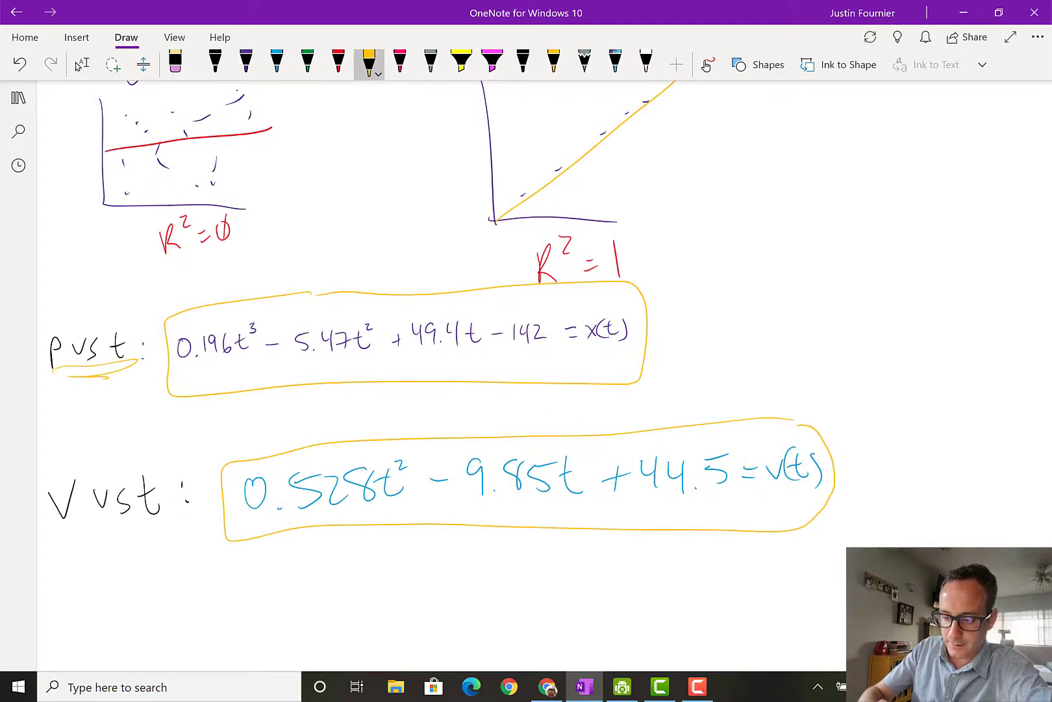
key(ctrl+z)
drag(47, 550, 172, 536)
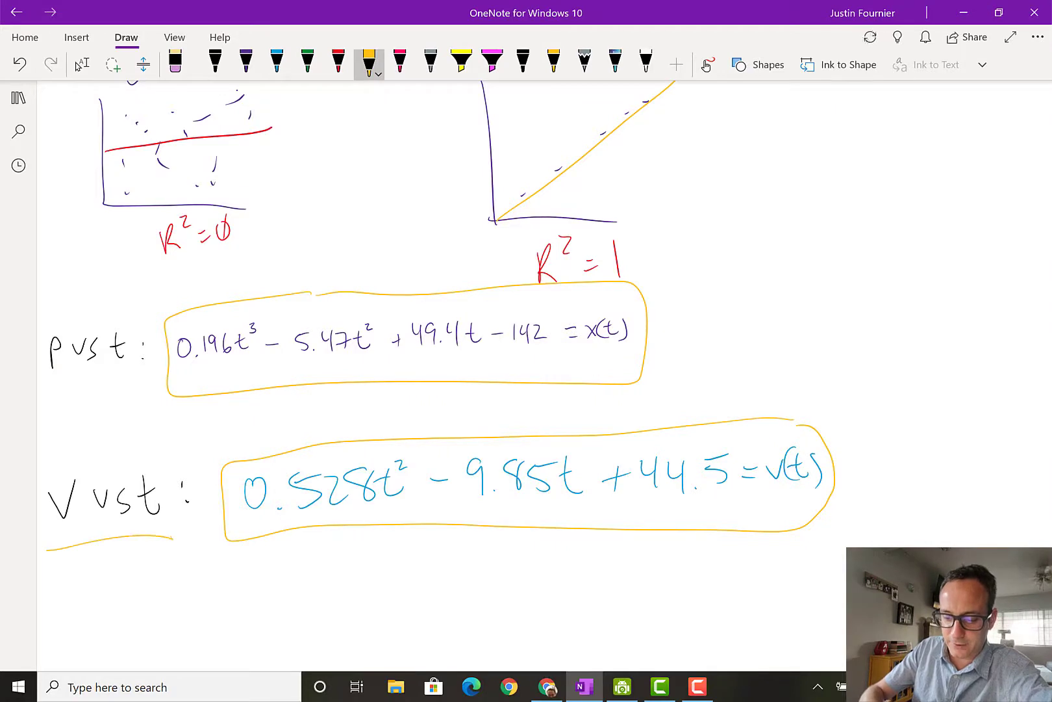
mouse_move(87, 379)
mouse_down()
mouse_move(88, 466)
mouse_move(99, 443)
mouse_up()
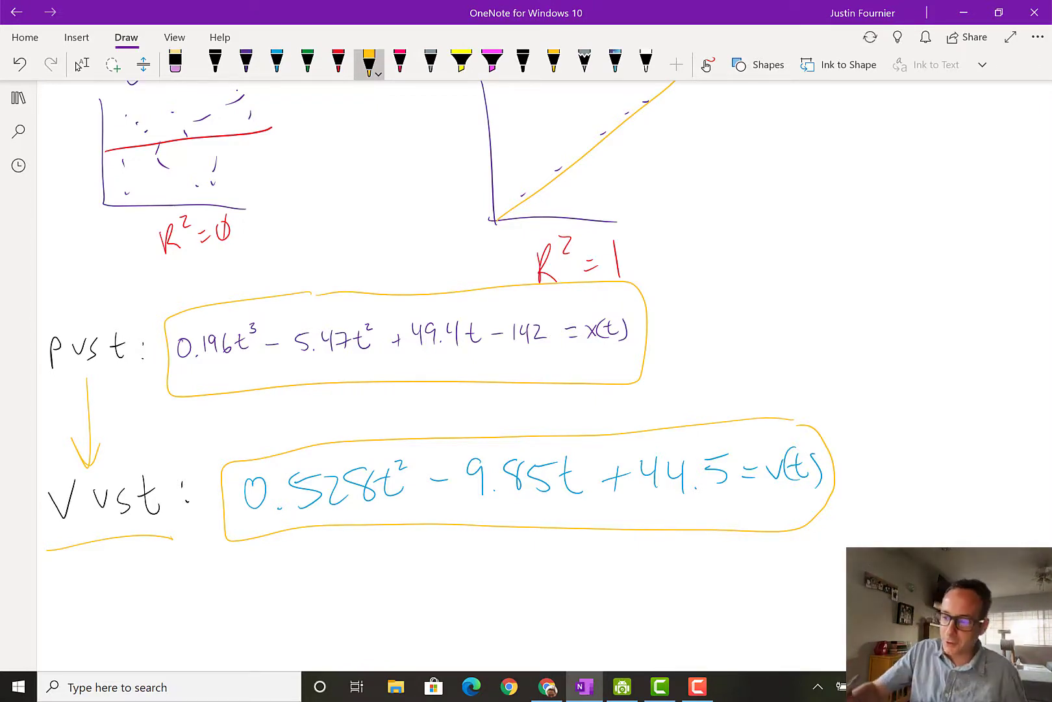
Draw a gold arrow pointing at the position equation and a green arrow pointing at the velocity equation.
mouse_move(678, 391)
mouse_down()
mouse_move(575, 367)
mouse_move(570, 356)
mouse_up()
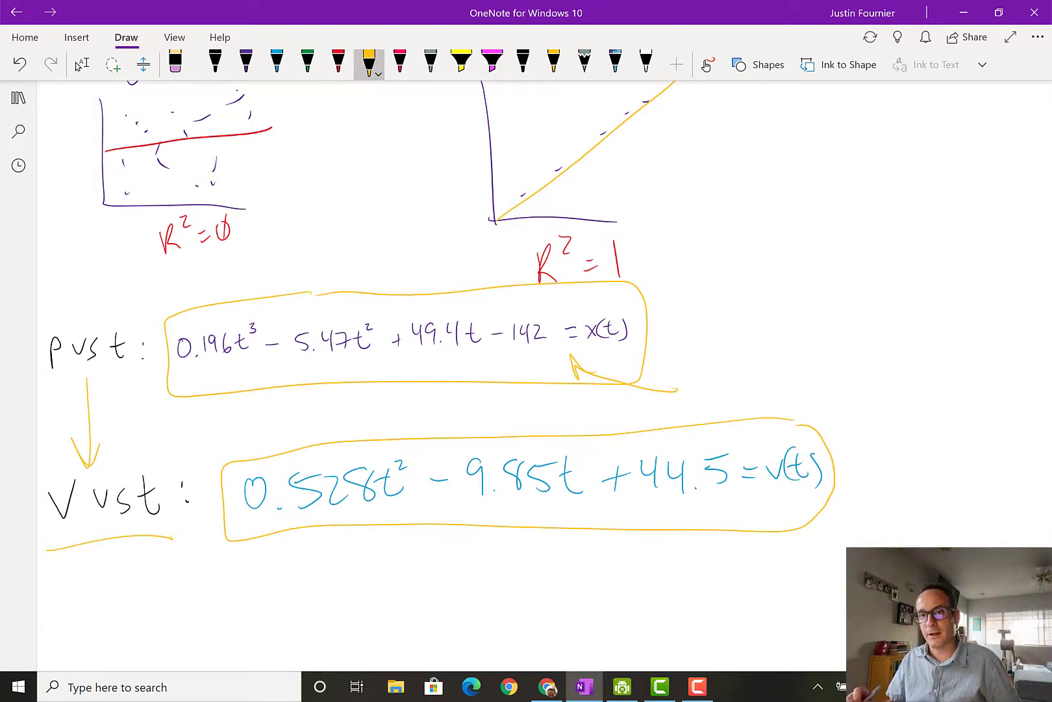
click(308, 62)
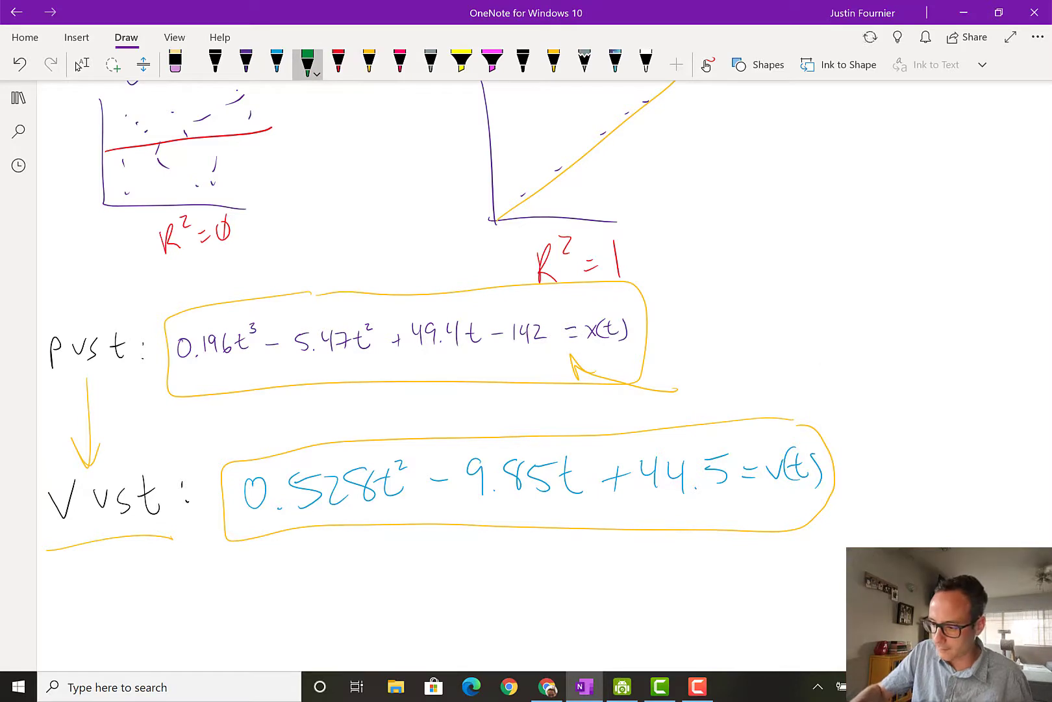
mouse_move(818, 362)
mouse_down()
mouse_move(731, 441)
mouse_move(748, 446)
mouse_up()
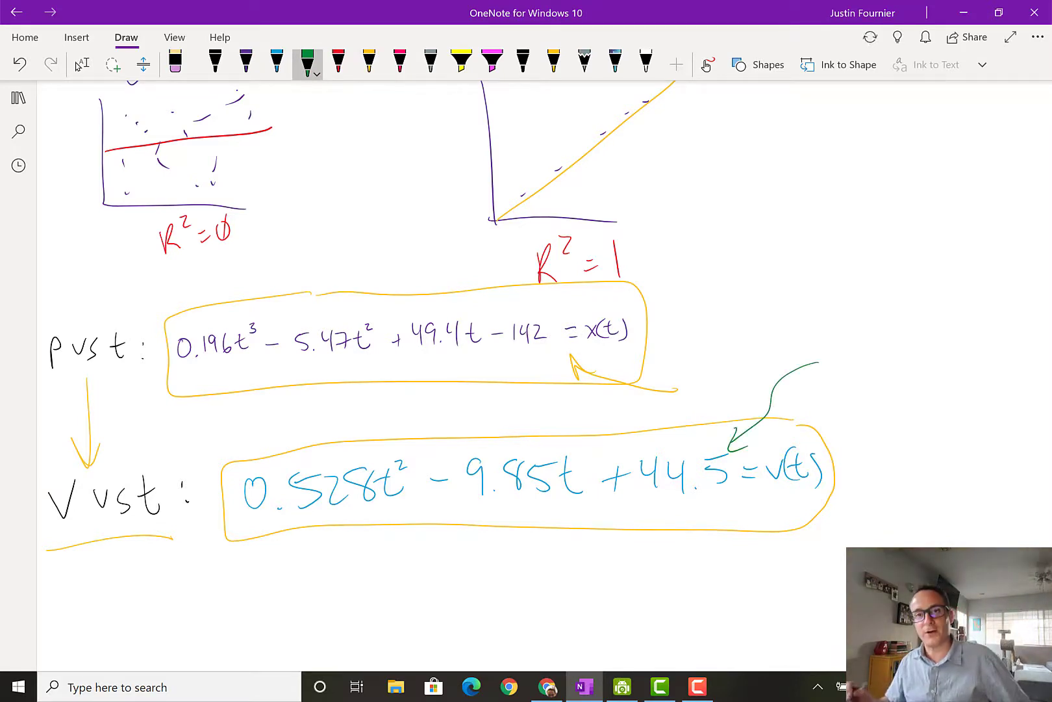
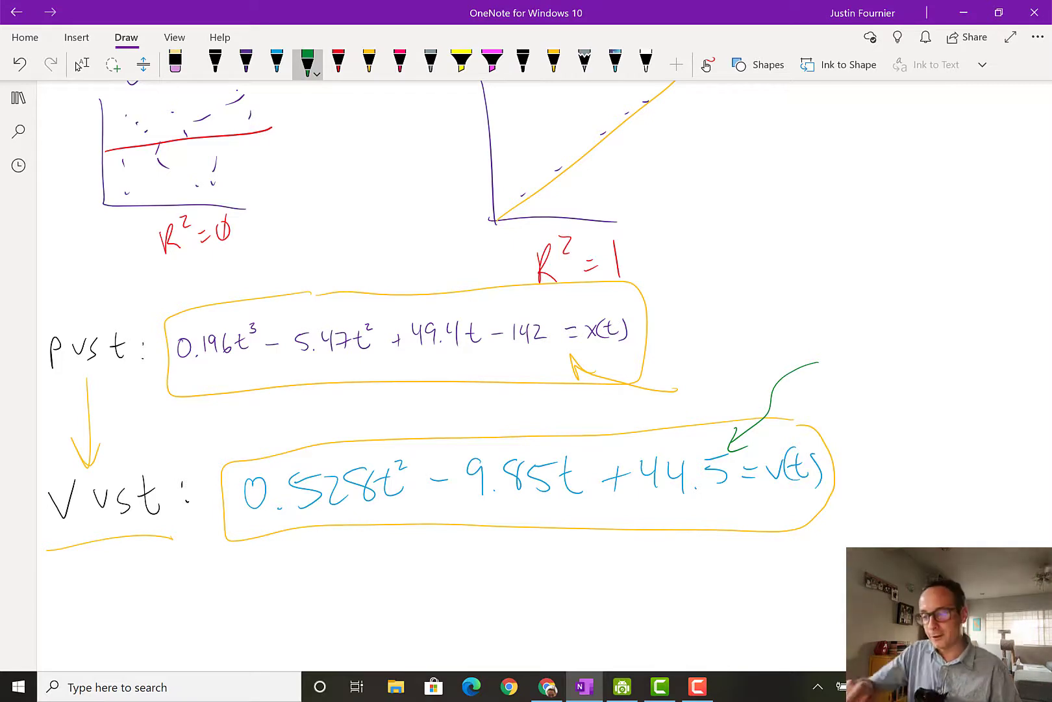
key(Escape)
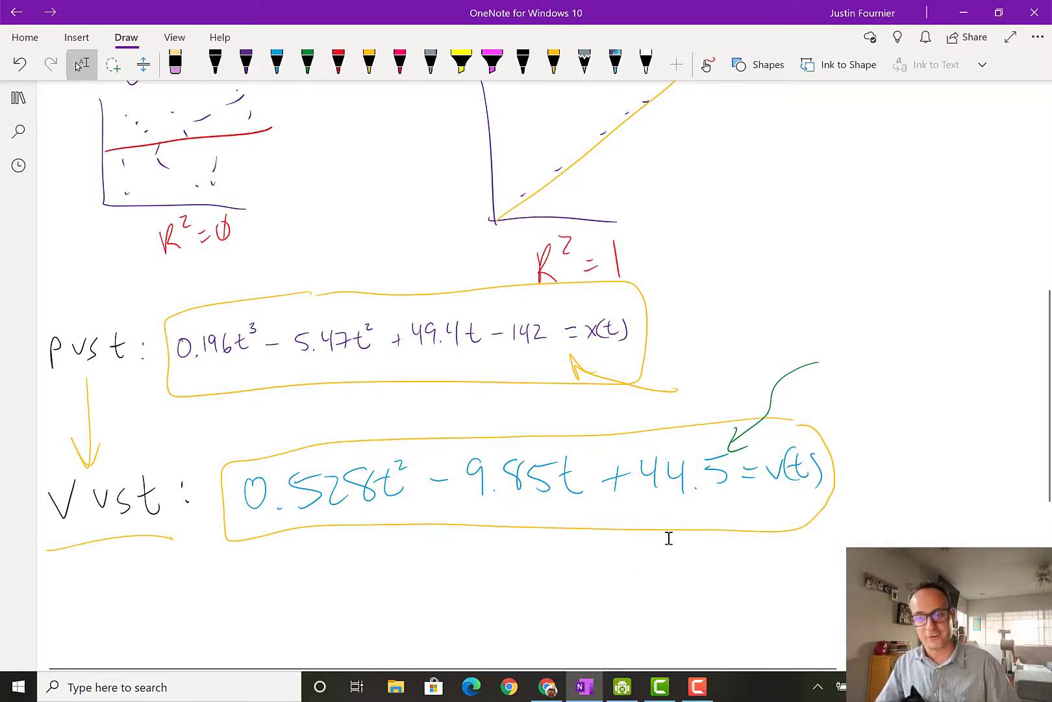
Switch to Google Sheets in a maximized window and clear the column selection by selecting an empty cell.
scroll(494, 523, left, 2)
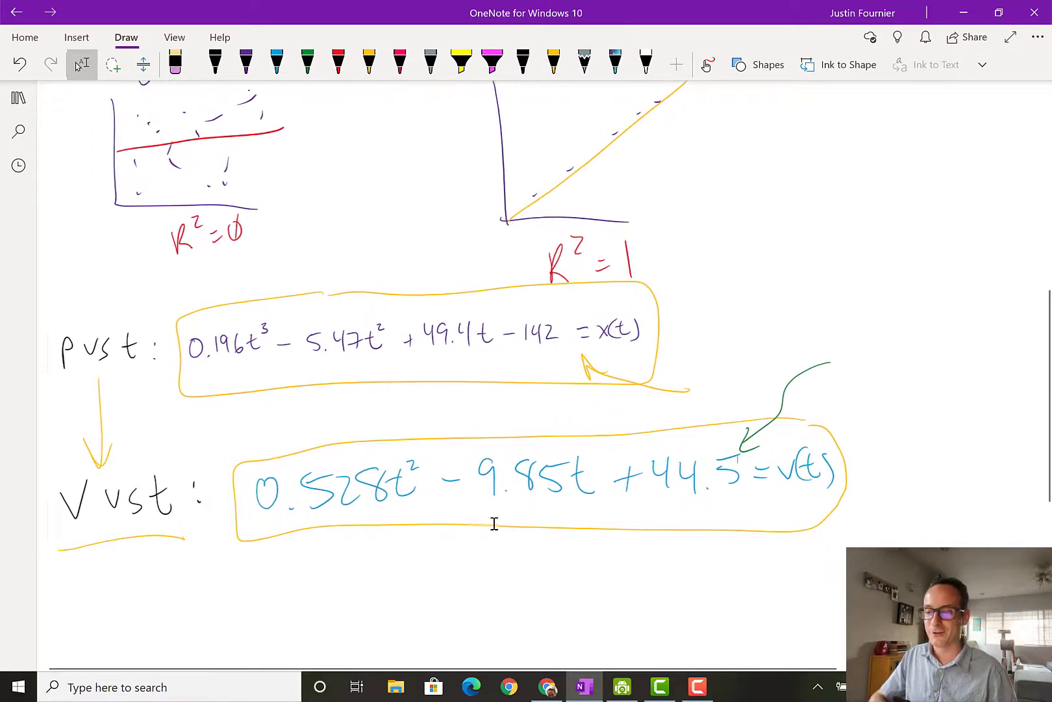
scroll(493, 523, right, 2)
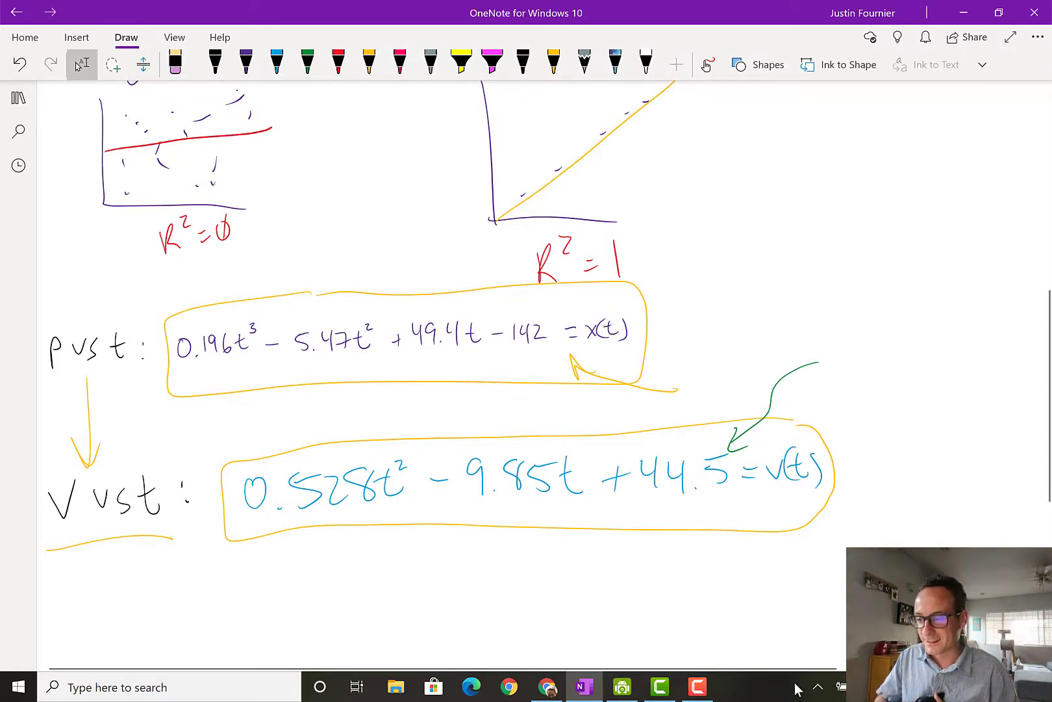
mouse_move(664, 694)
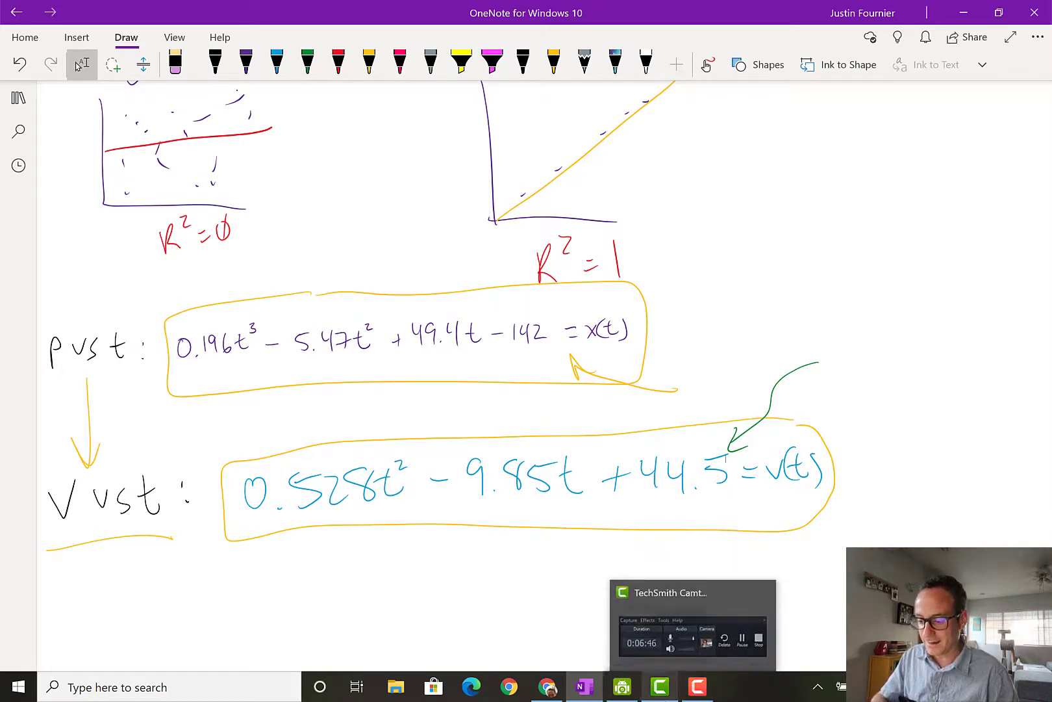
mouse_move(624, 694)
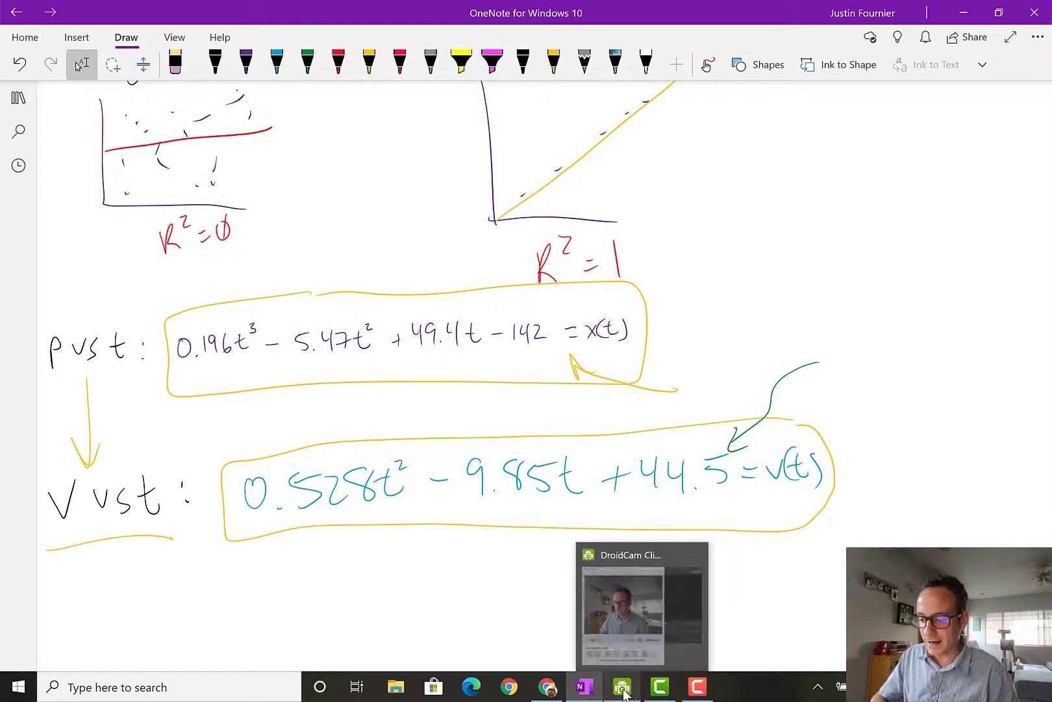
click(551, 693)
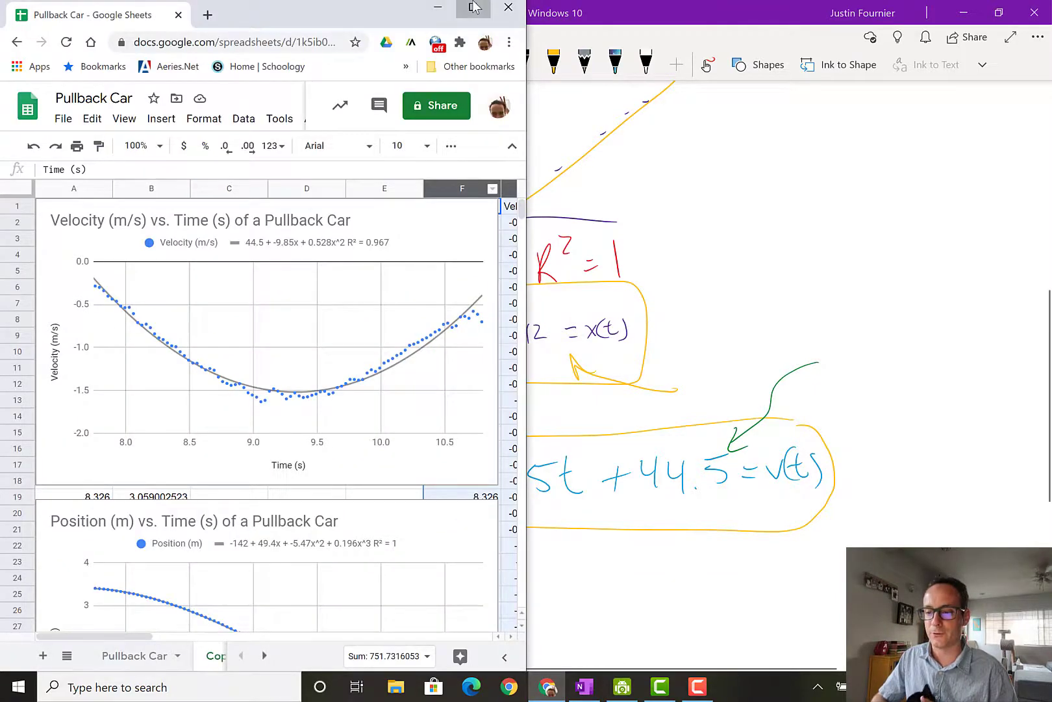
click(473, 8)
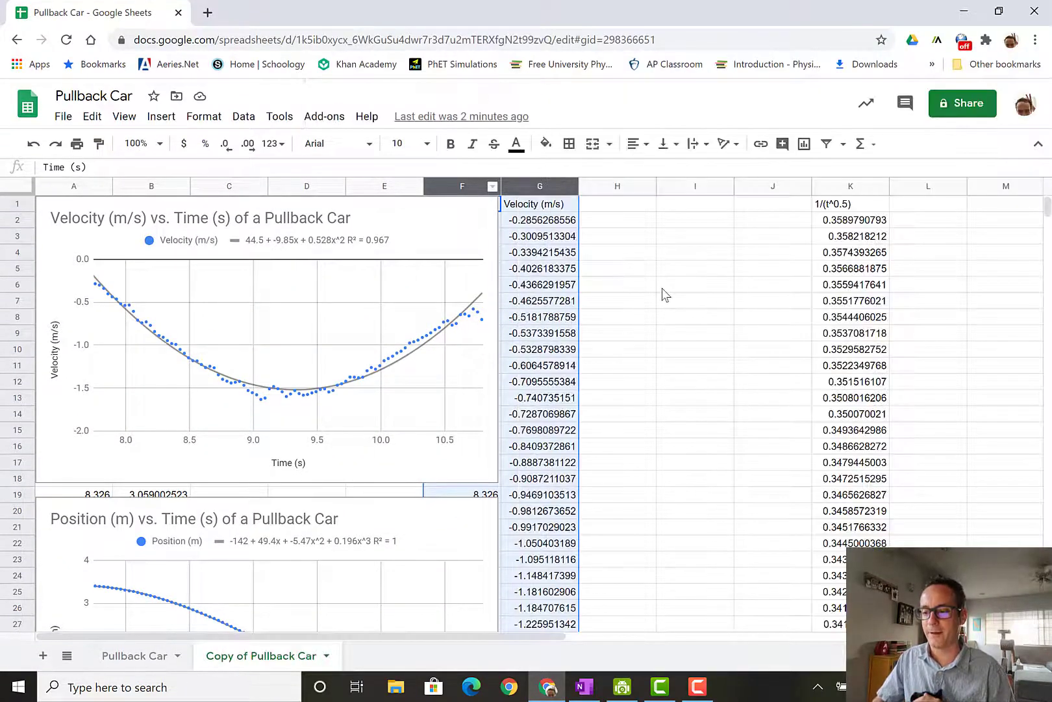
click(691, 363)
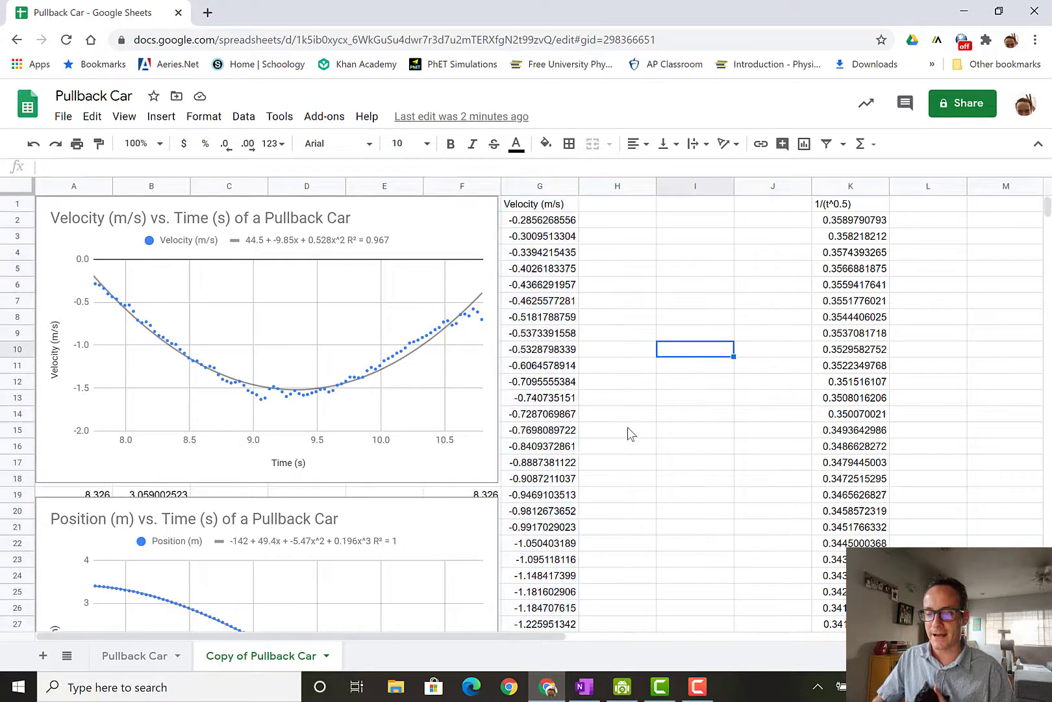
Compare the curve shapes and trendline equations of the position and velocity charts.
scroll(628, 426, down, 4)
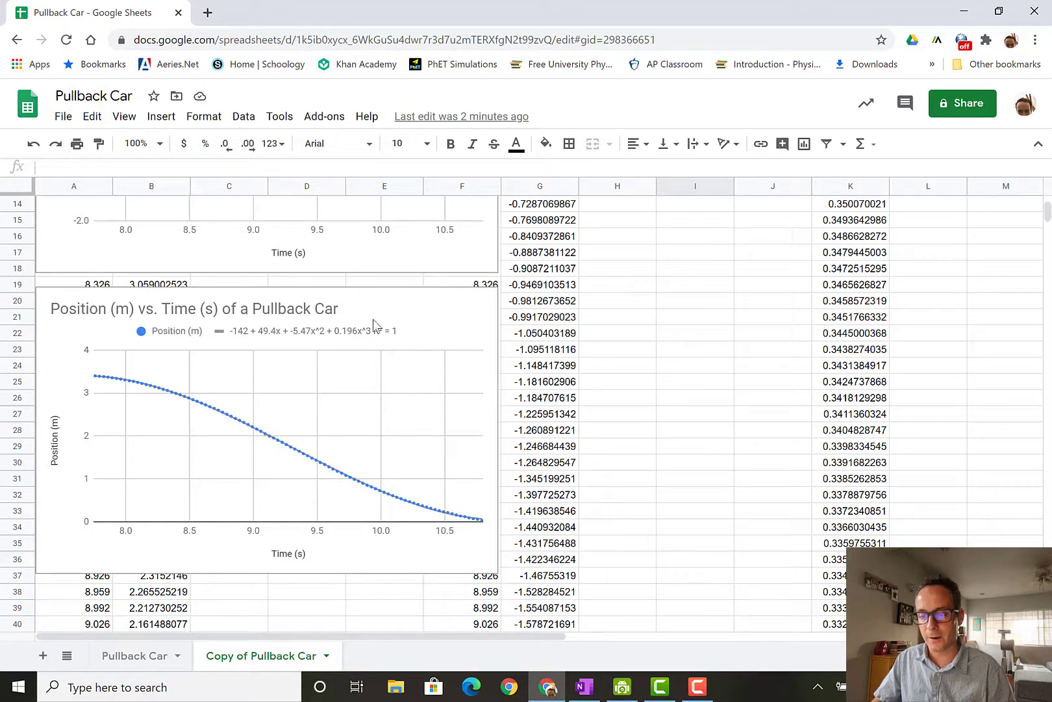
click(390, 352)
scroll(396, 357, up, 4)
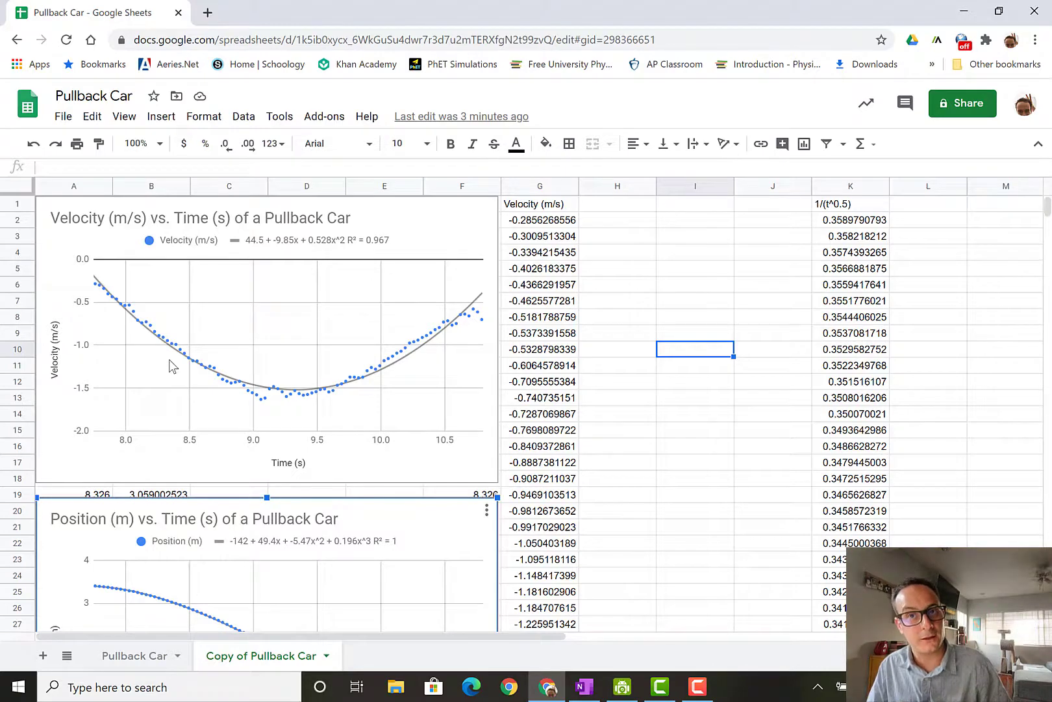
scroll(172, 366, down, 3)
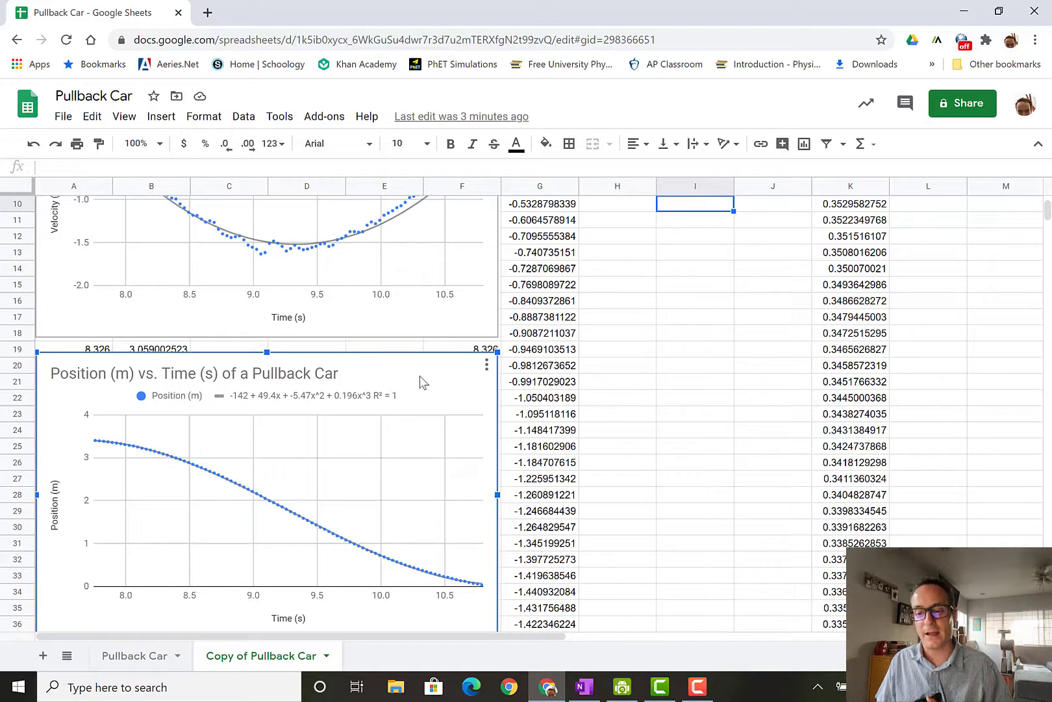
scroll(627, 428, up, 3)
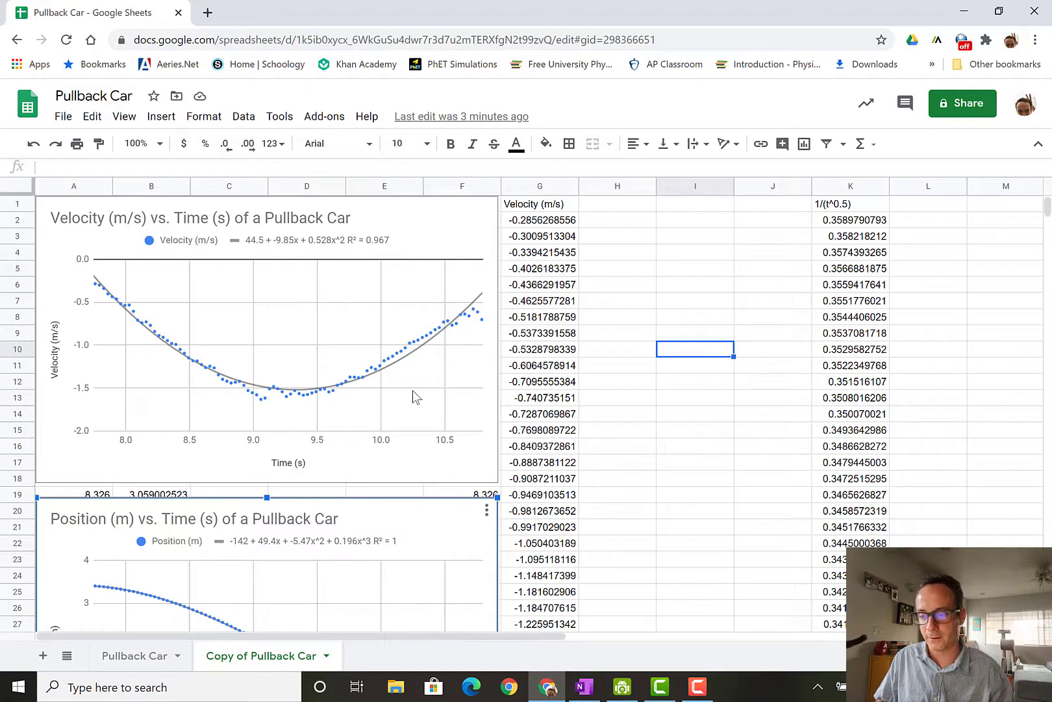
scroll(413, 399, down, 5)
scroll(414, 399, up, 5)
Inspect the 1/(t^0.5) header in column K and the formulas from K2 down to K13.
click(859, 204)
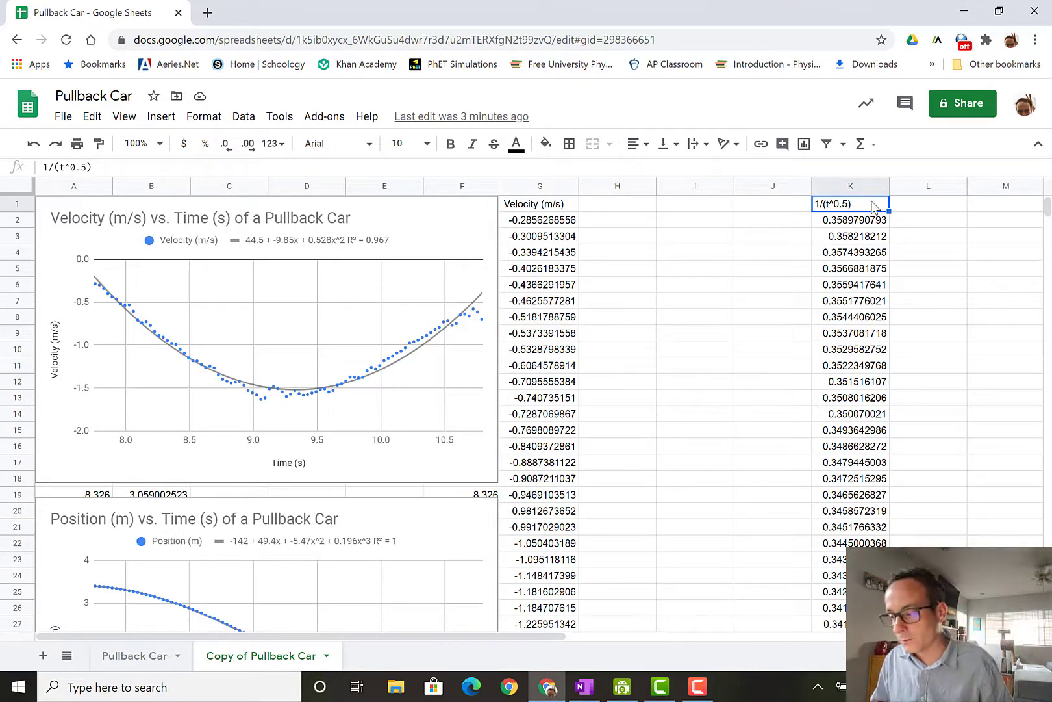
click(865, 223)
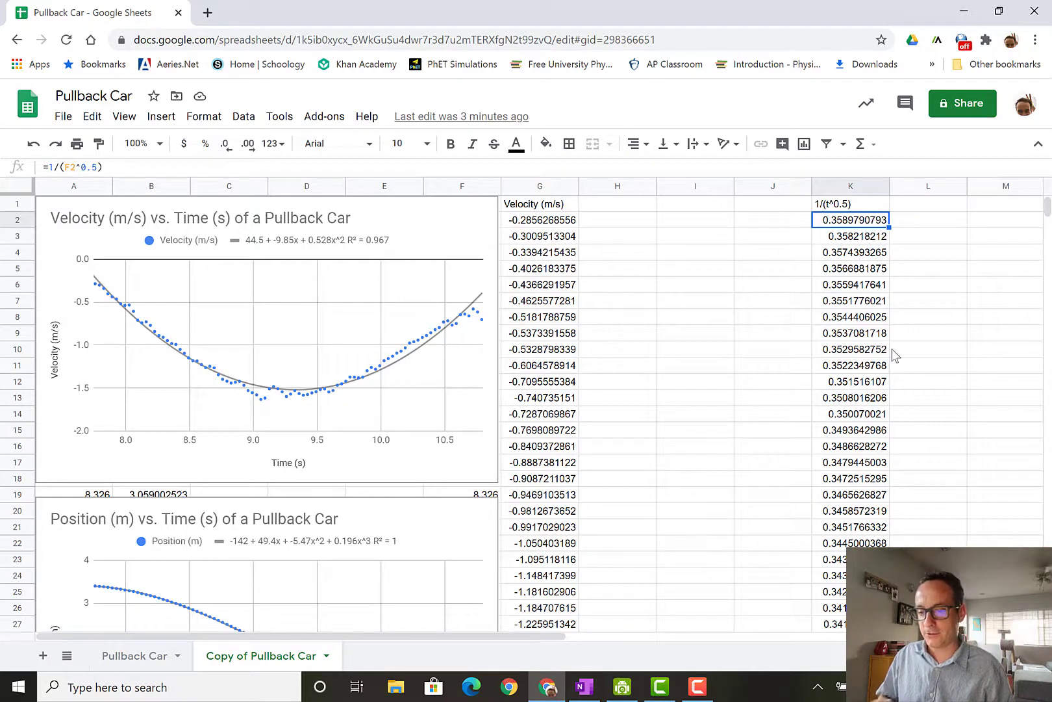
key(Down)
key(Down)
key(Down)
key(Down)
key(Down)
key(Down)
key(Down)
key(Down)
key(Down)
key(Down)
key(Down)
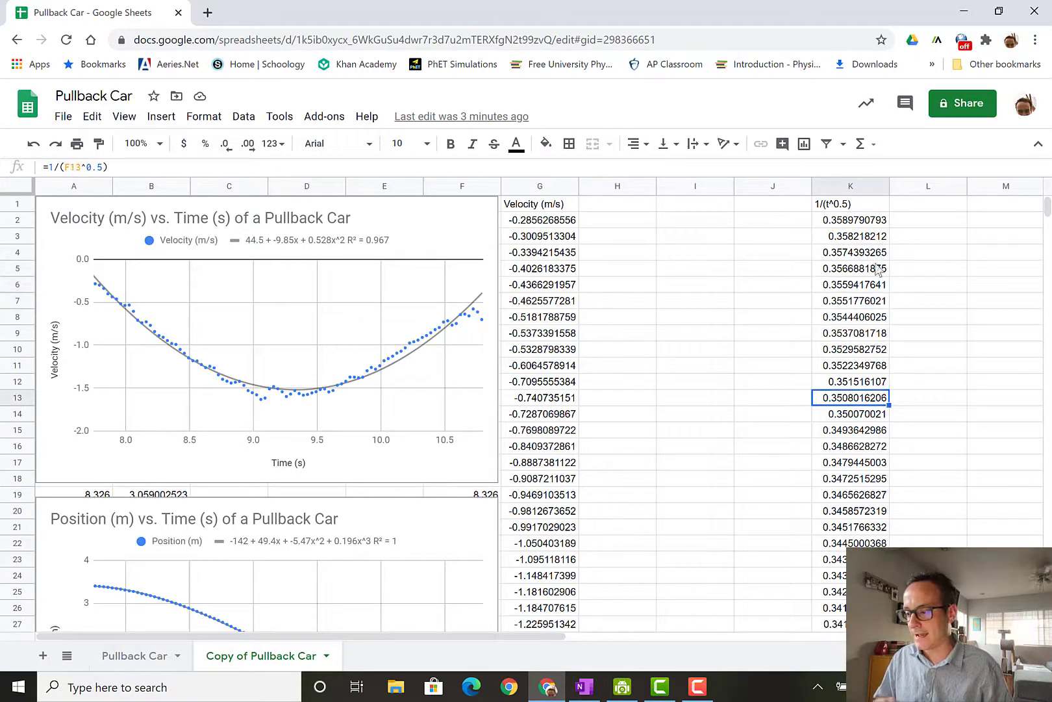
click(878, 224)
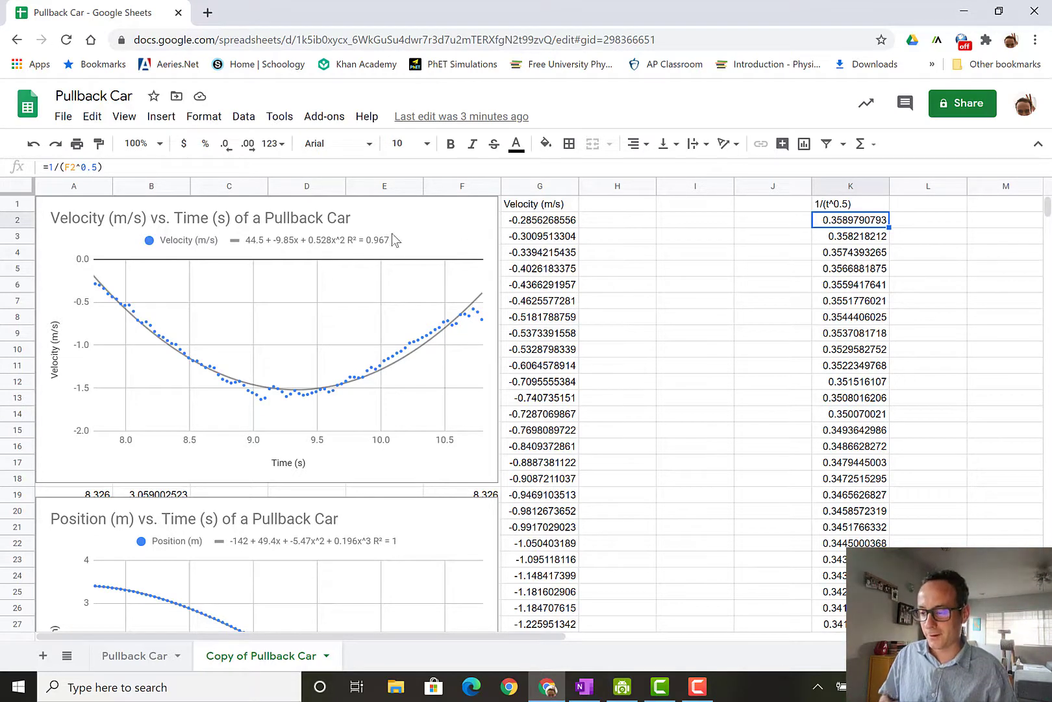
Move the velocity chart below the position chart so the data at the start of columns A to F is uncovered.
click(464, 210)
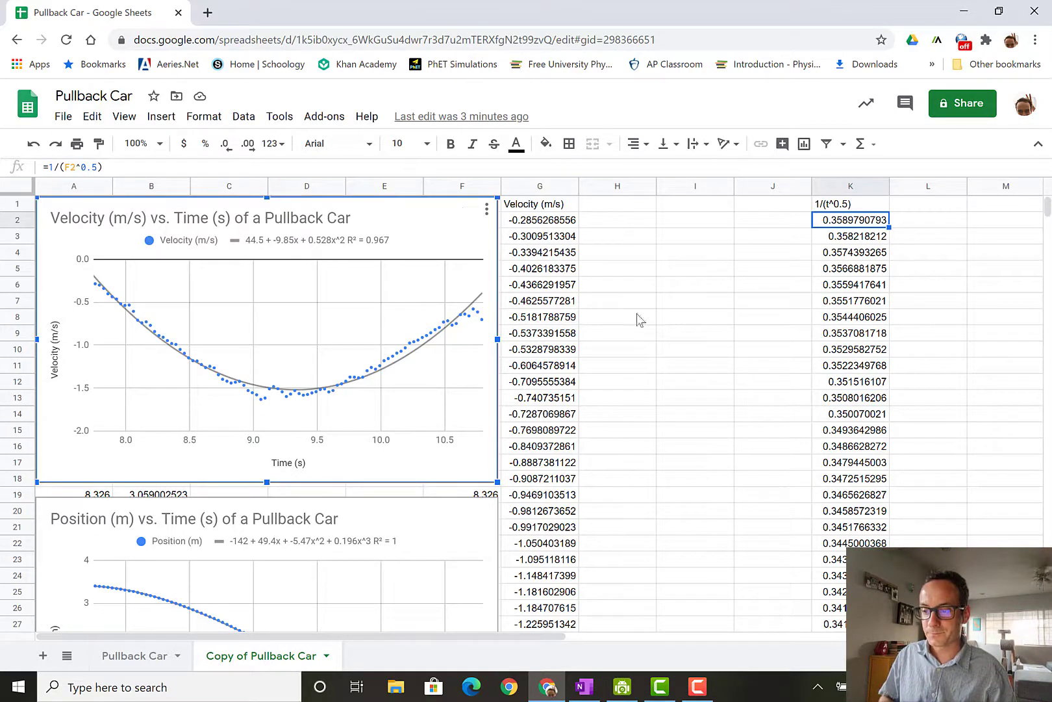
drag(637, 318, 1037, 580)
scroll(741, 471, down, 5)
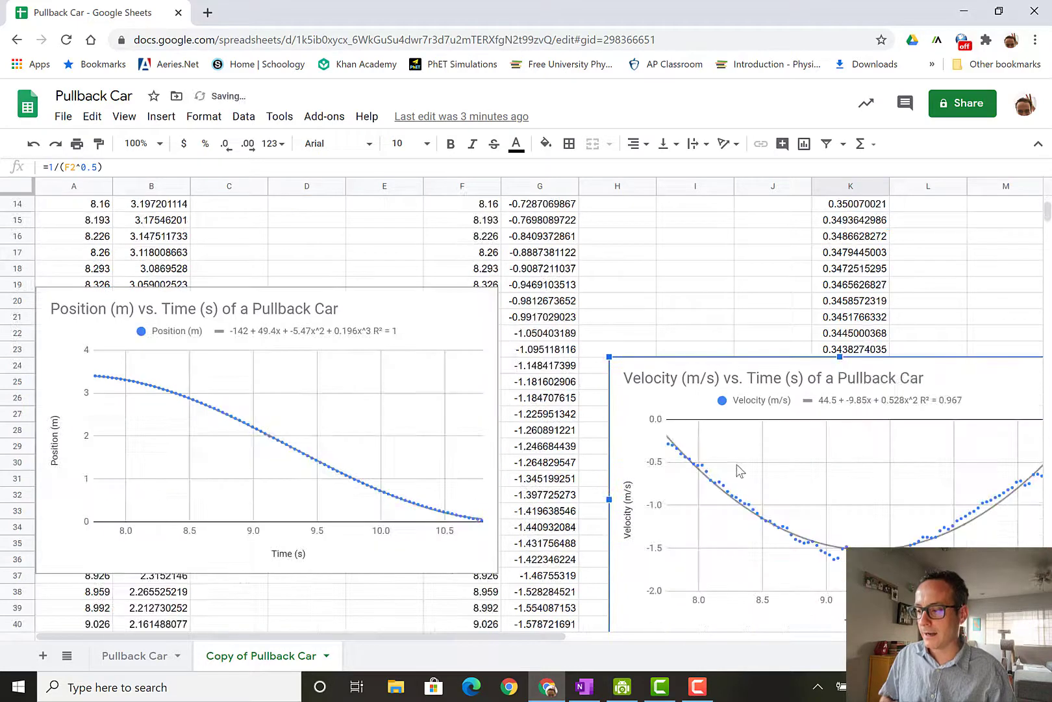
drag(977, 377, 302, 633)
scroll(849, 371, up, 10)
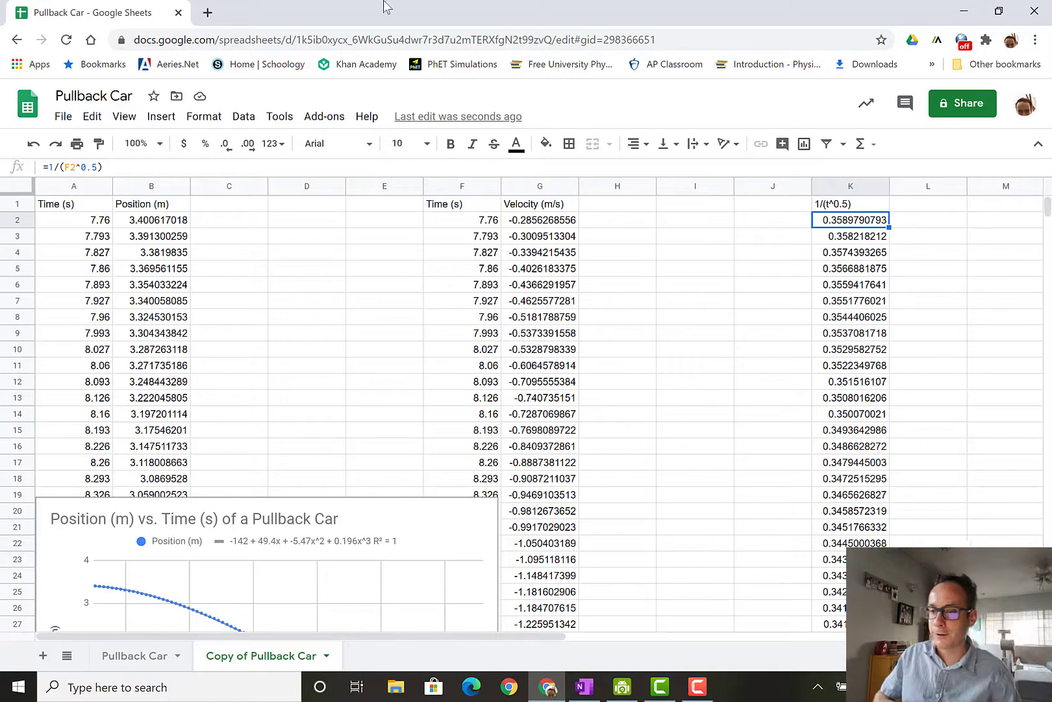
Search Google in a new browser tab for "how do i write square root on google sheets?".
click(208, 12)
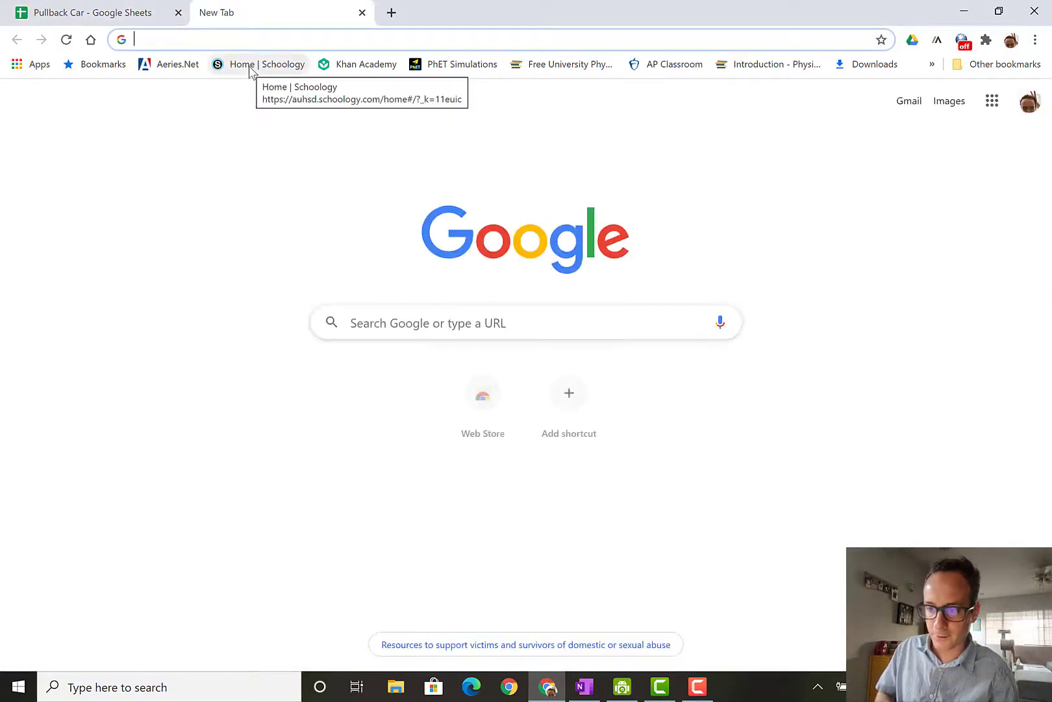
click(220, 39)
text(how to)
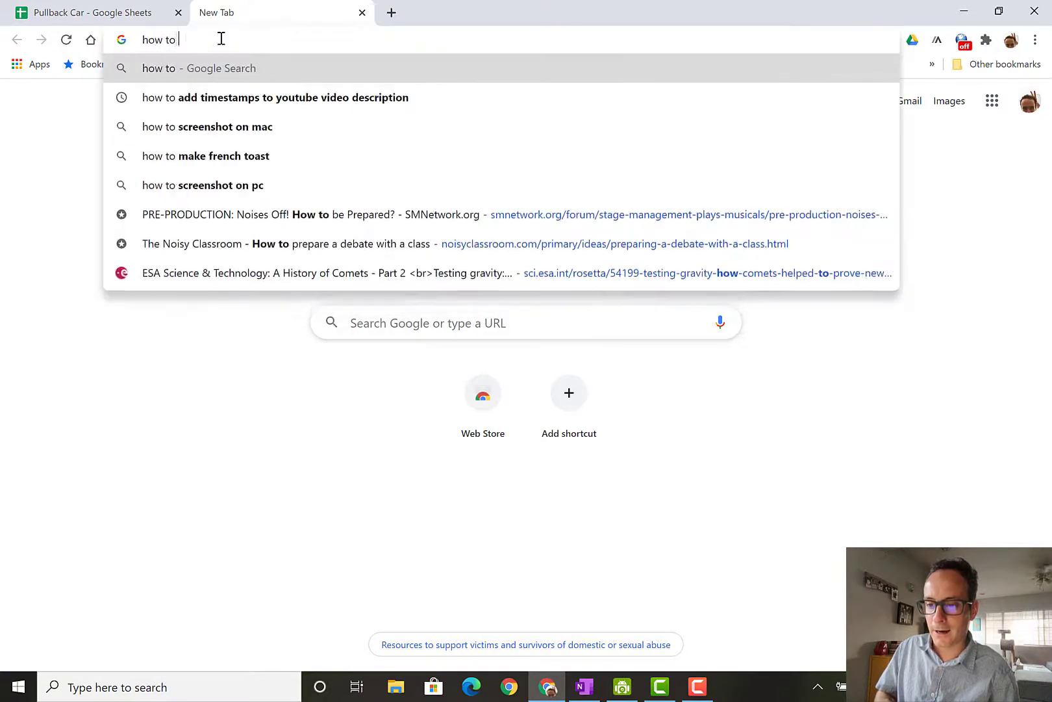
key(BackSpace)
key(BackSpace)
text(do i write )
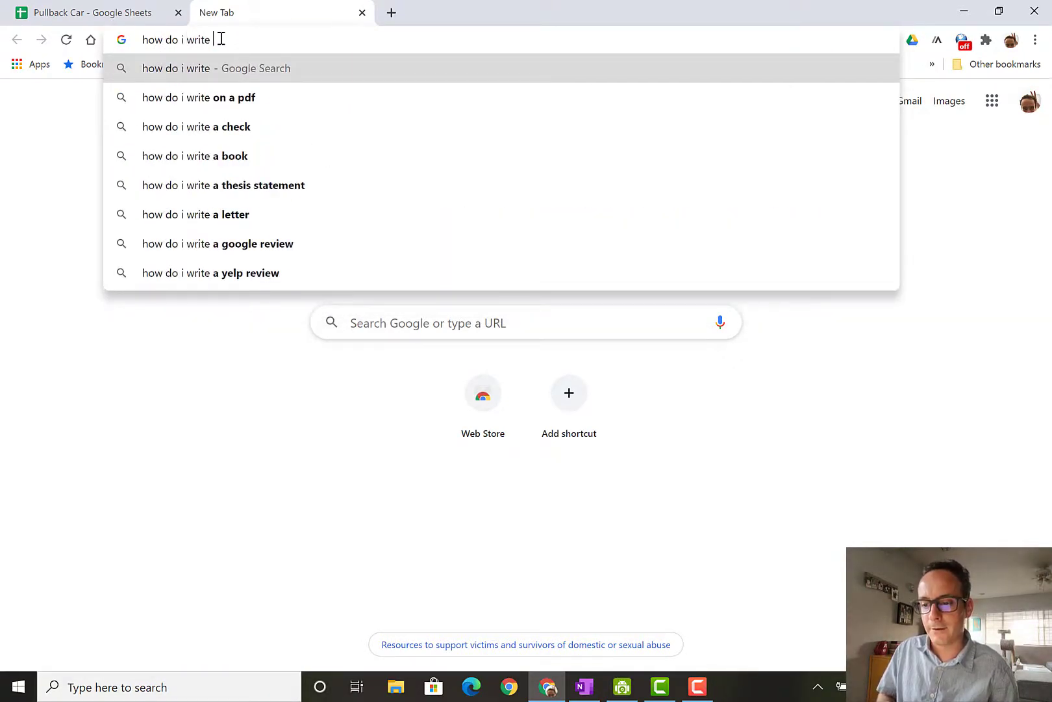
text(s)
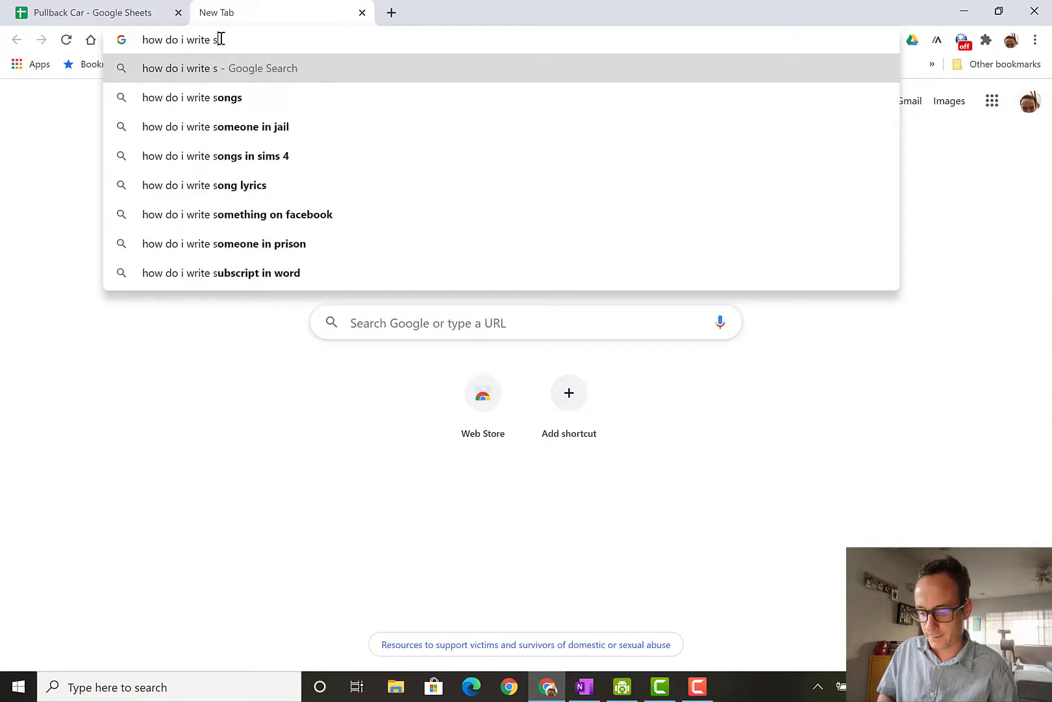
text(quar)
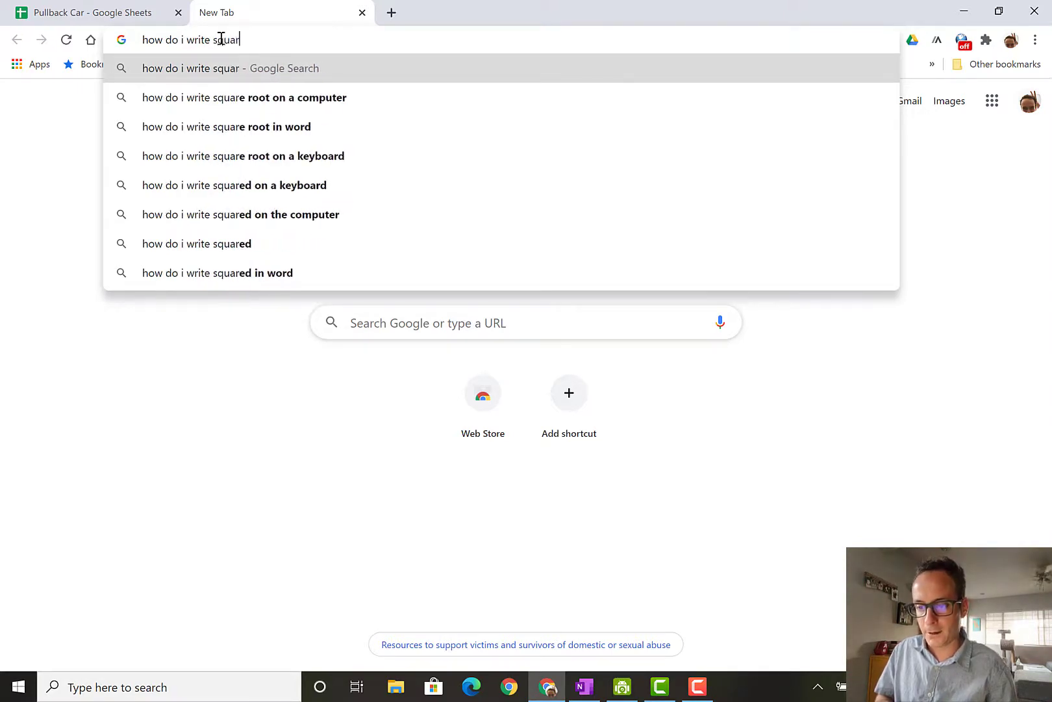
text(e roo)
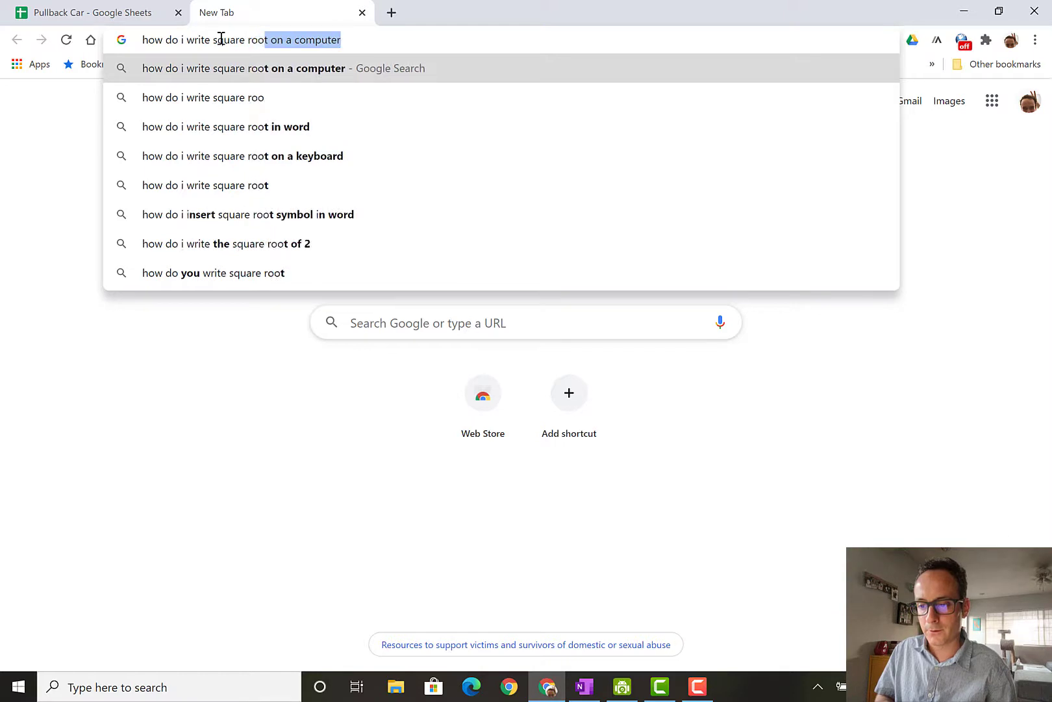
text(t on goo)
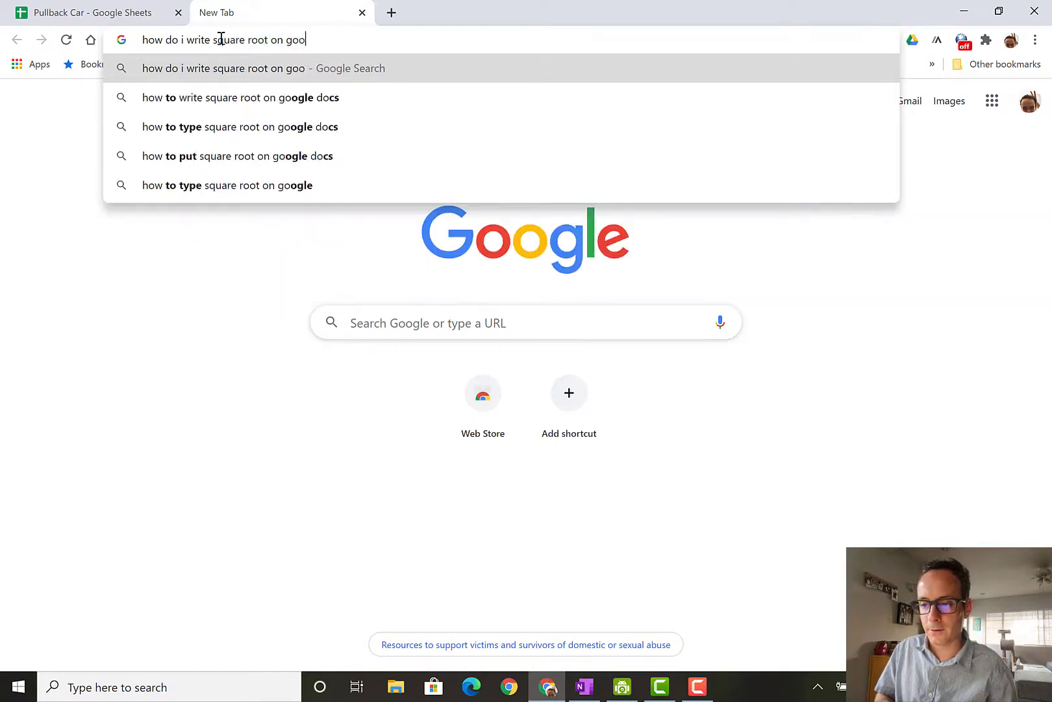
text(gle sheets)
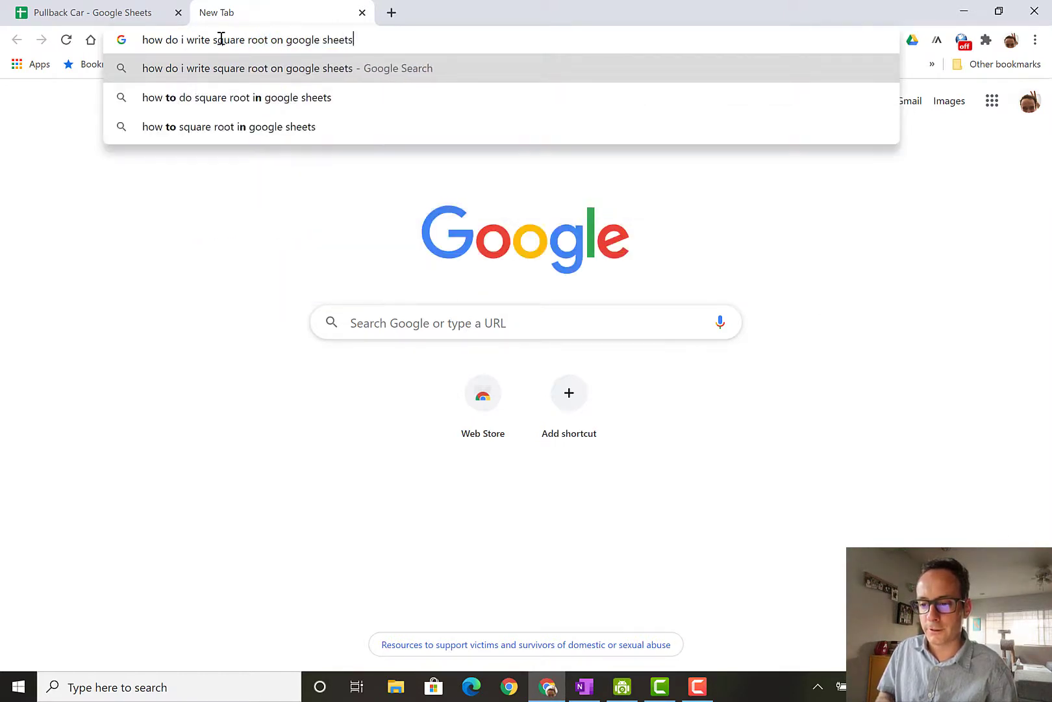
text(?)
key(Return)
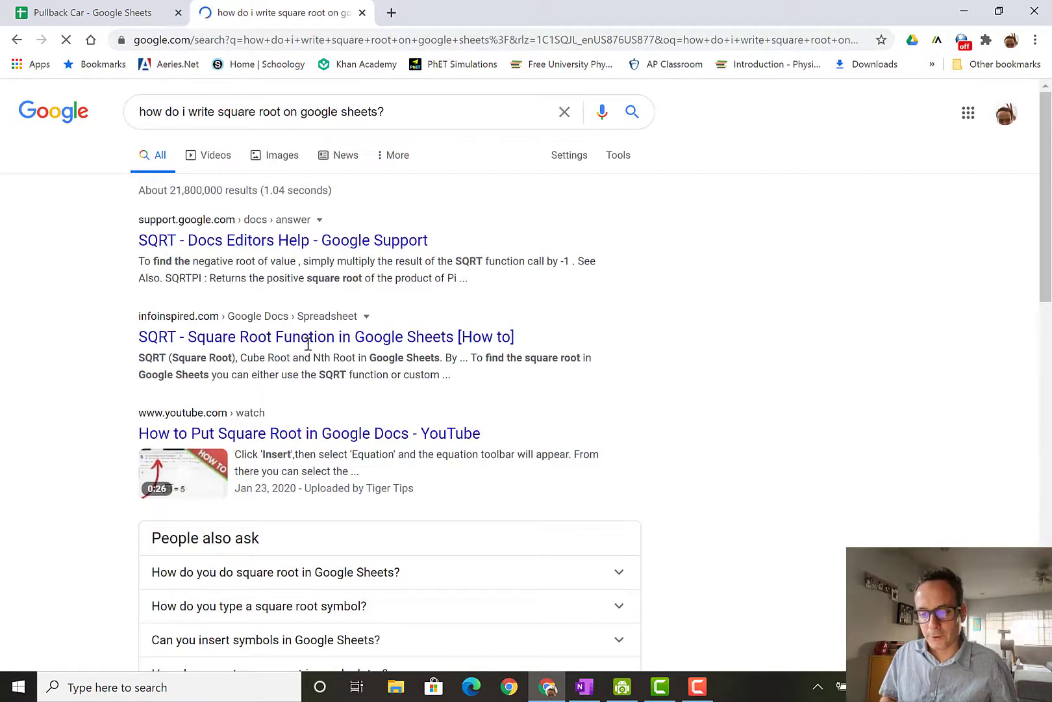
Open the Google Support help page for SQRT from the results and copy the sample usage SQRT(9).
scroll(271, 293, down, 2)
scroll(271, 294, down, 3)
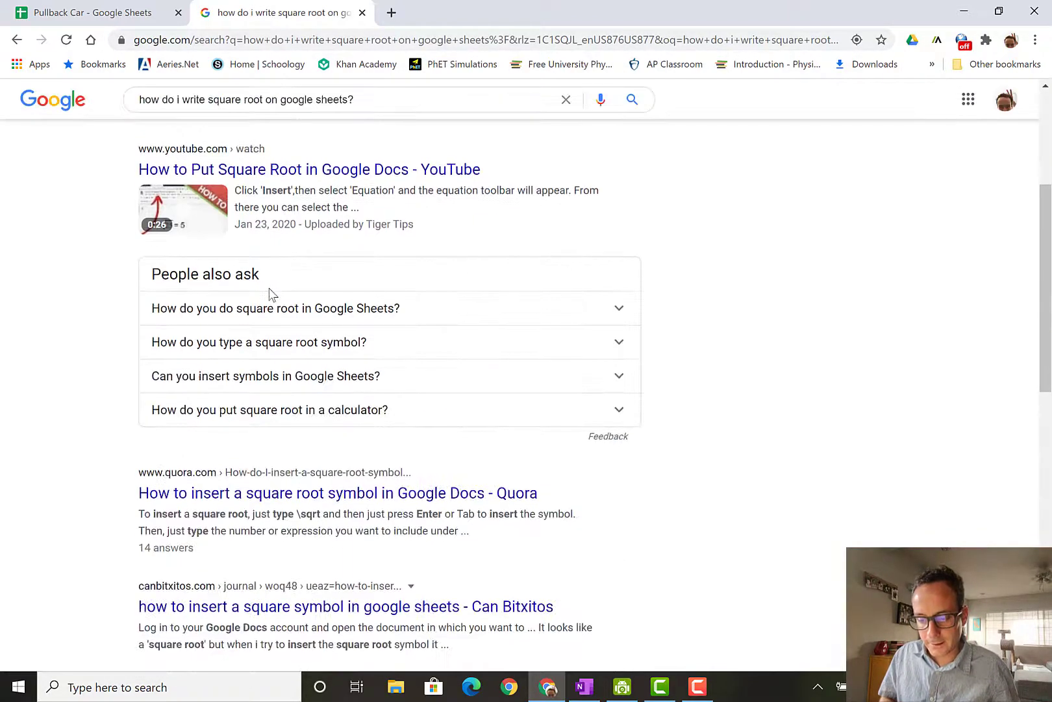
scroll(271, 293, up, 5)
click(243, 246)
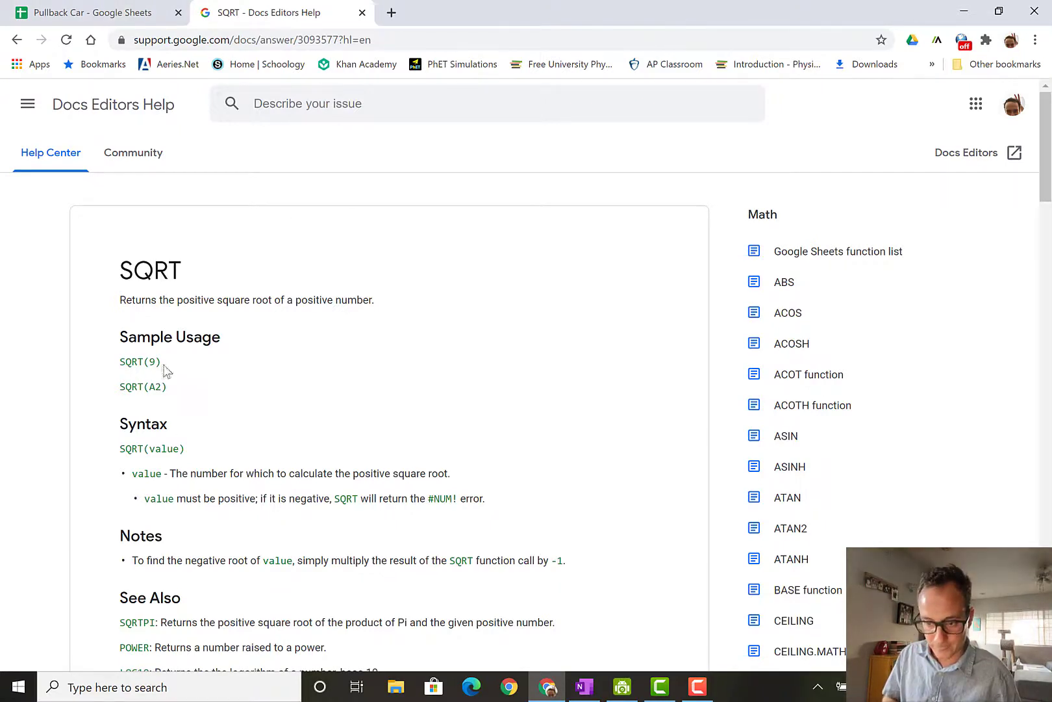
drag(162, 368, 120, 367)
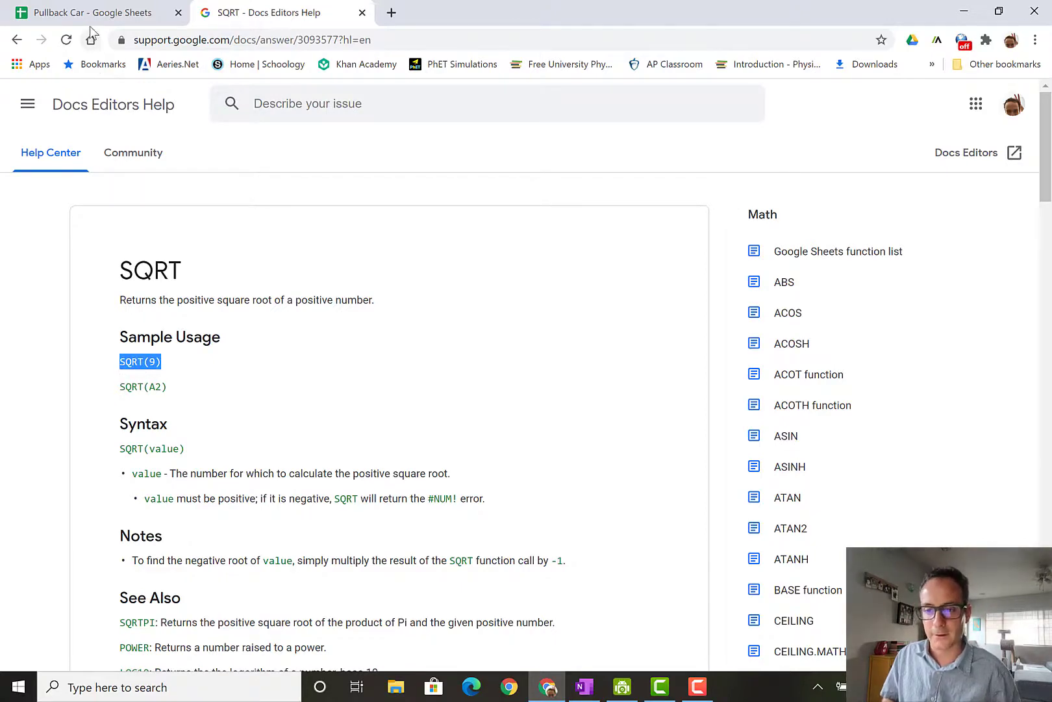
Return to the Pullback Car spreadsheet and begin the formula =1/(SQRT(9) in cell L2, reusing the copied sample.
click(130, 12)
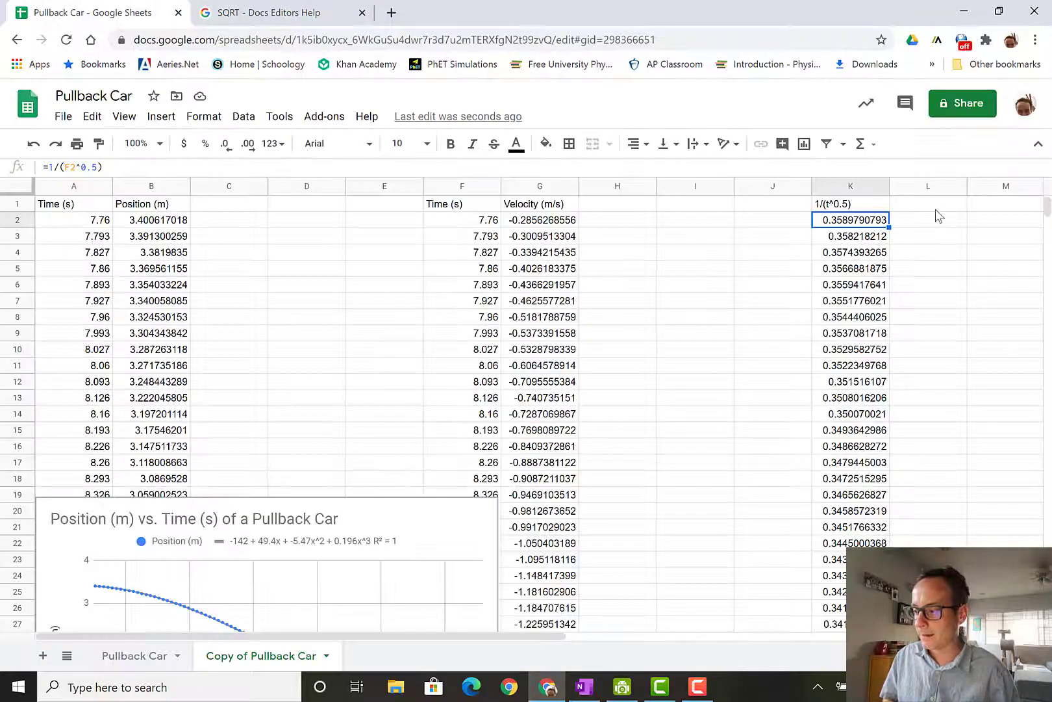
click(996, 209)
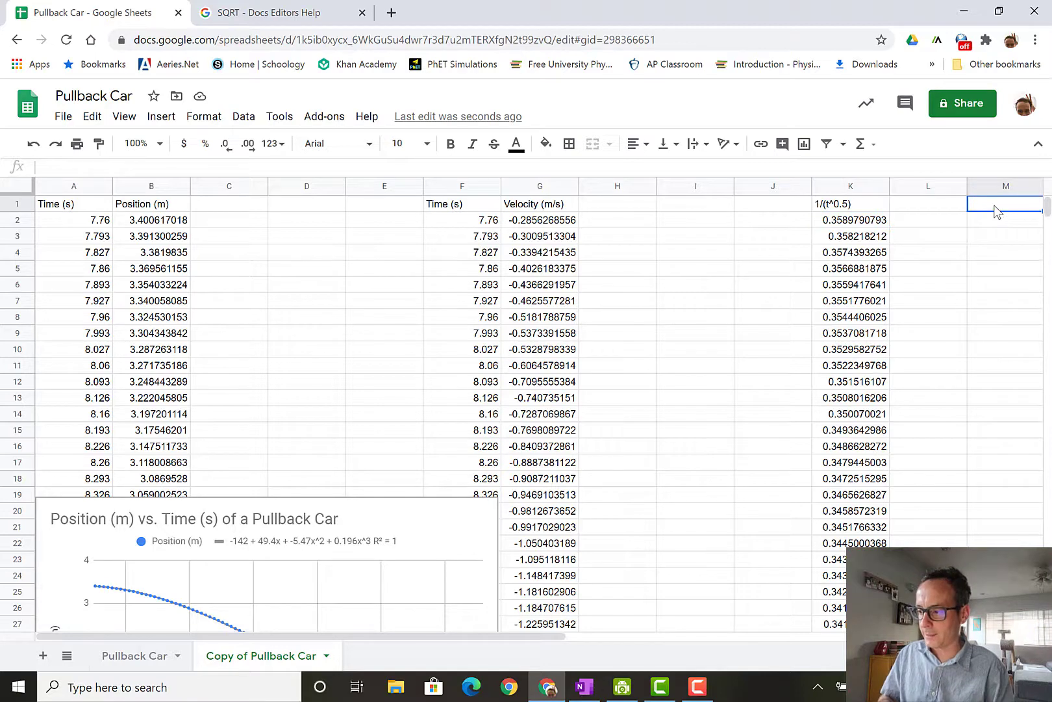
click(945, 210)
text(1)
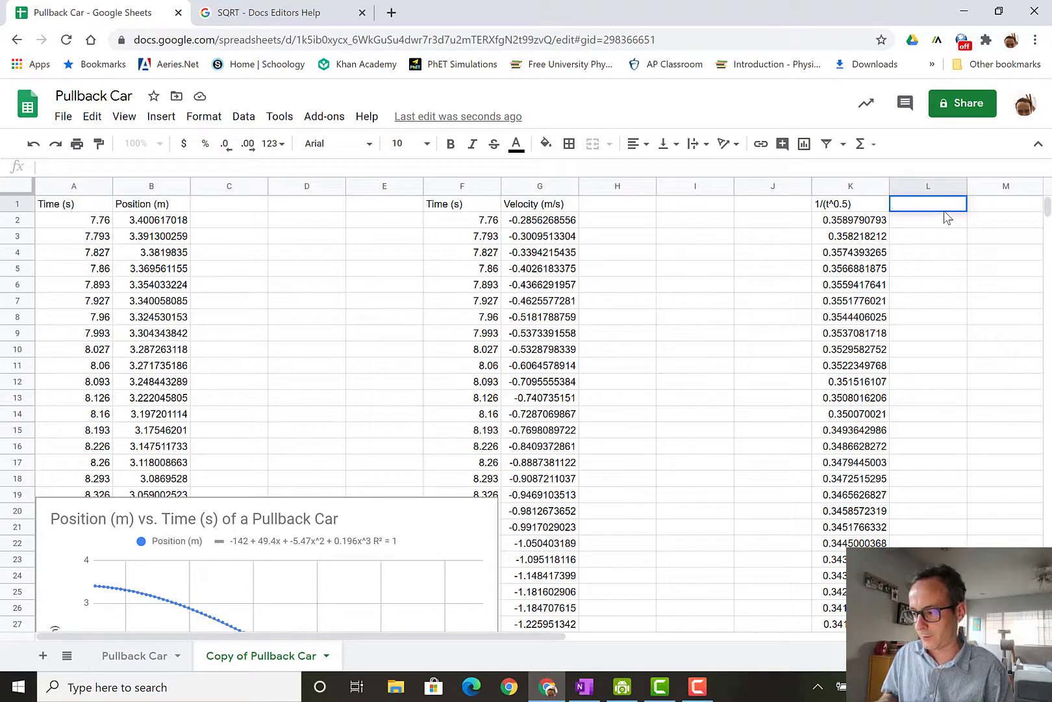
click(946, 217)
text(=)
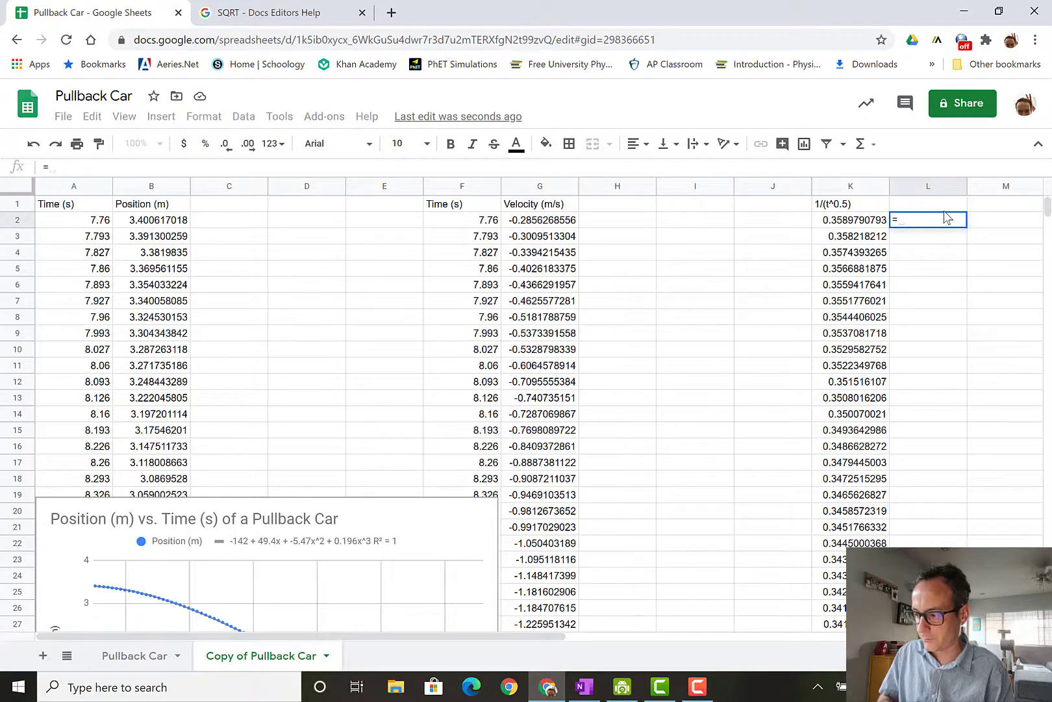
text(1/)
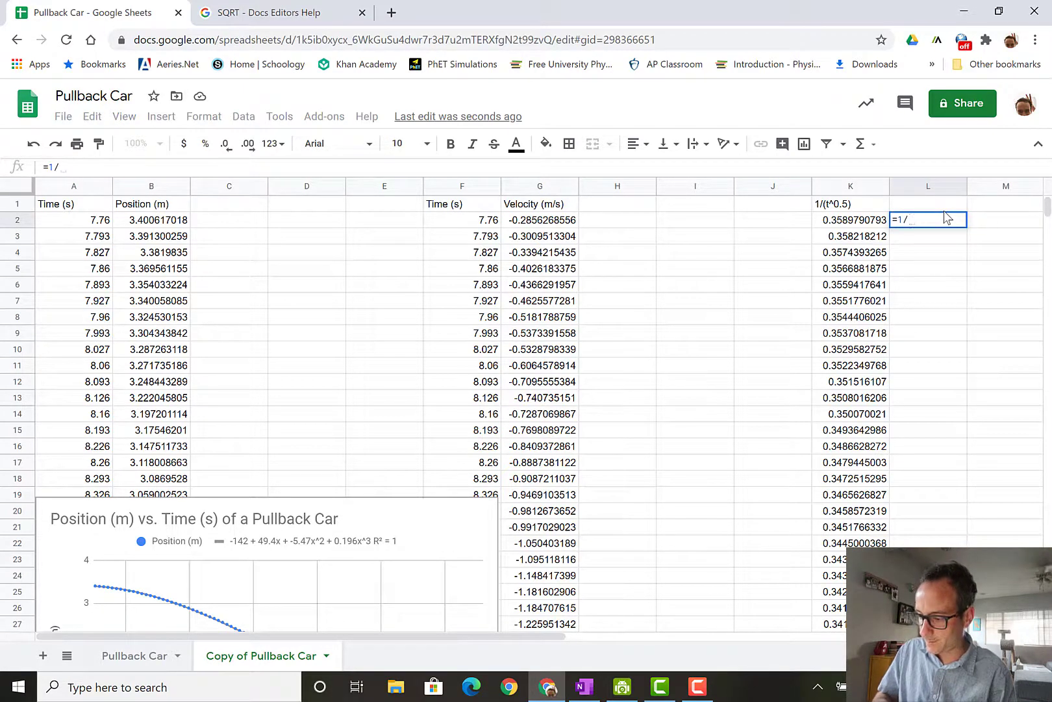
text(()
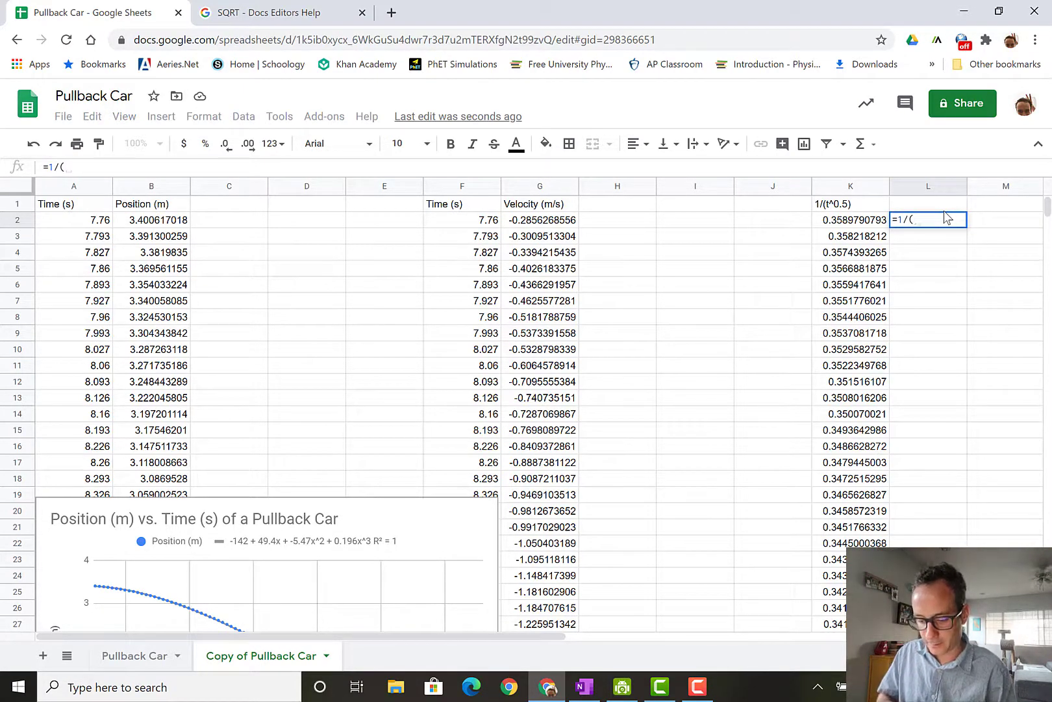
text(SQ)
key(BackSpace)
key(BackSpace)
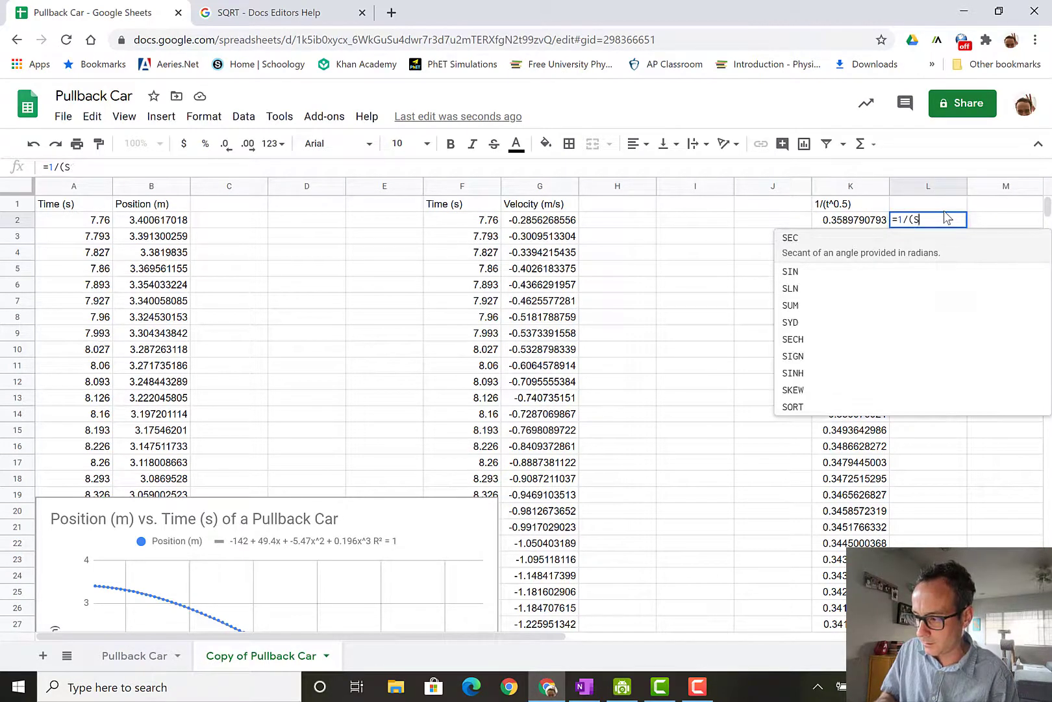
text(SQRT(9))
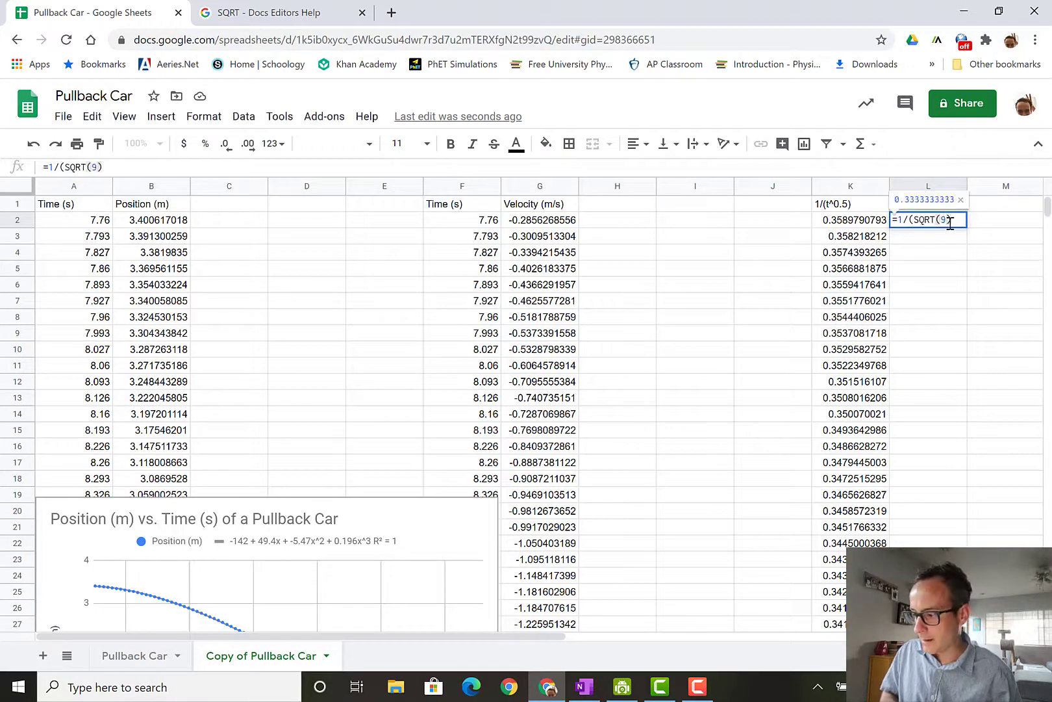
Replace the 9 in the L2 formula with f2 and complete it as =1/(SQRT(f2)).
click(946, 219)
key(BackSpace)
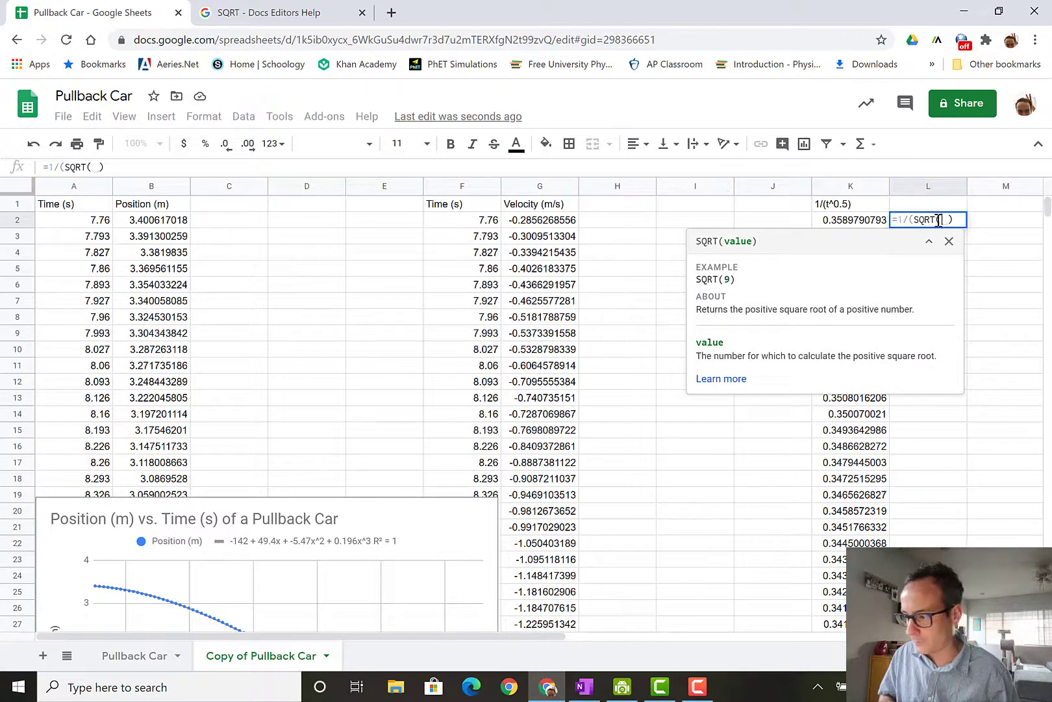
click(949, 241)
text(f2)
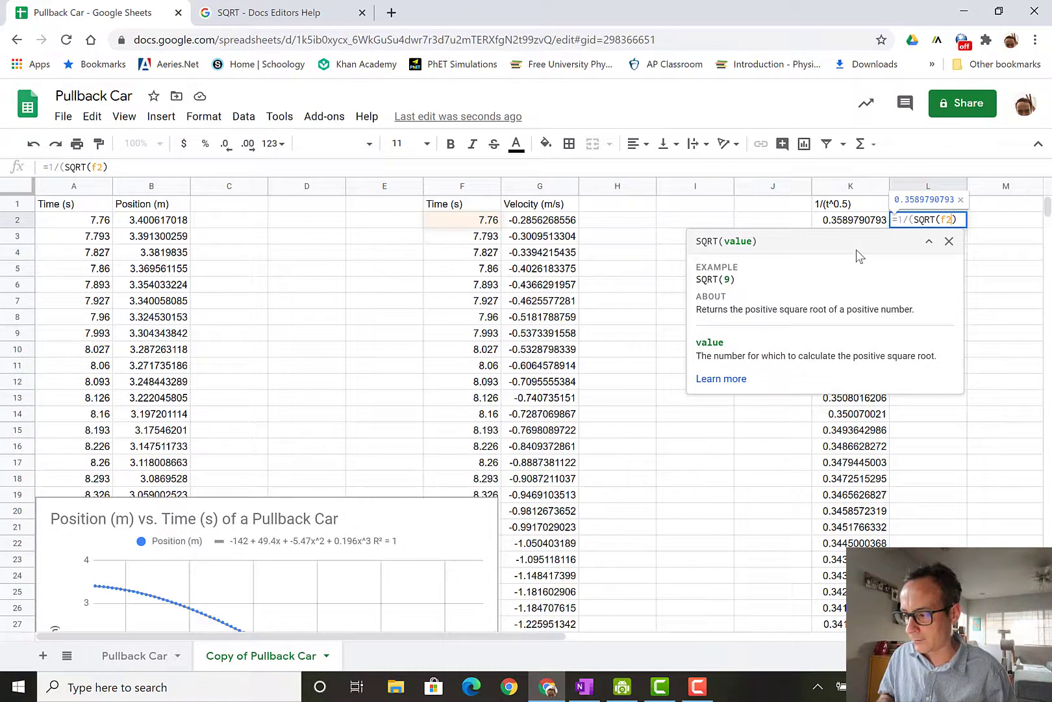
text())
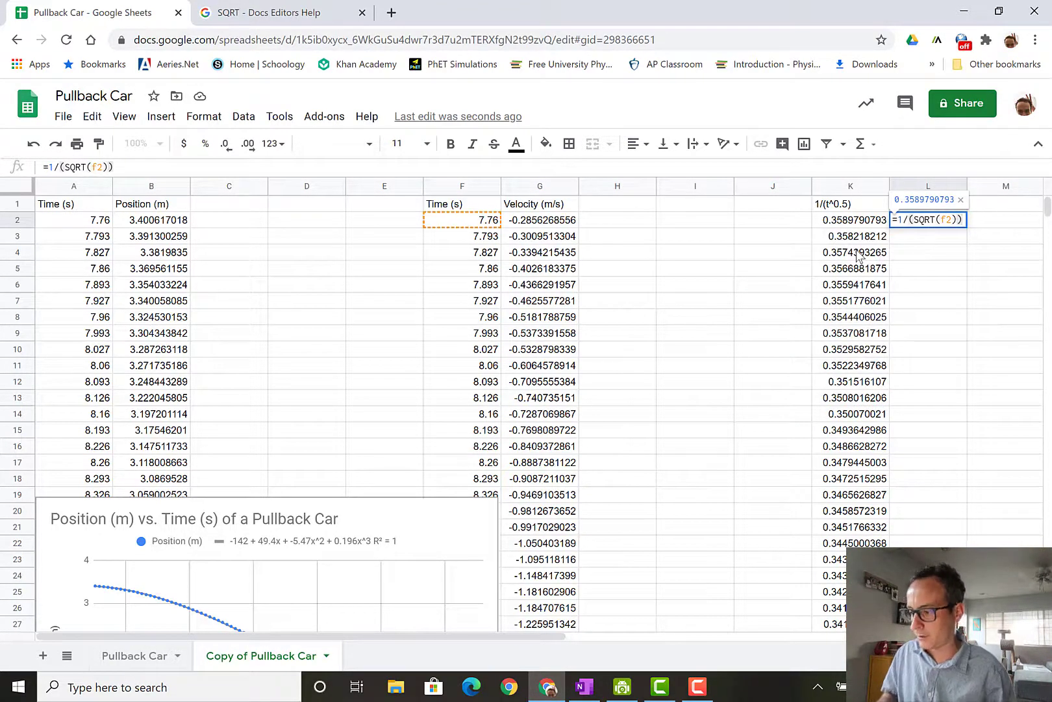
key(Return)
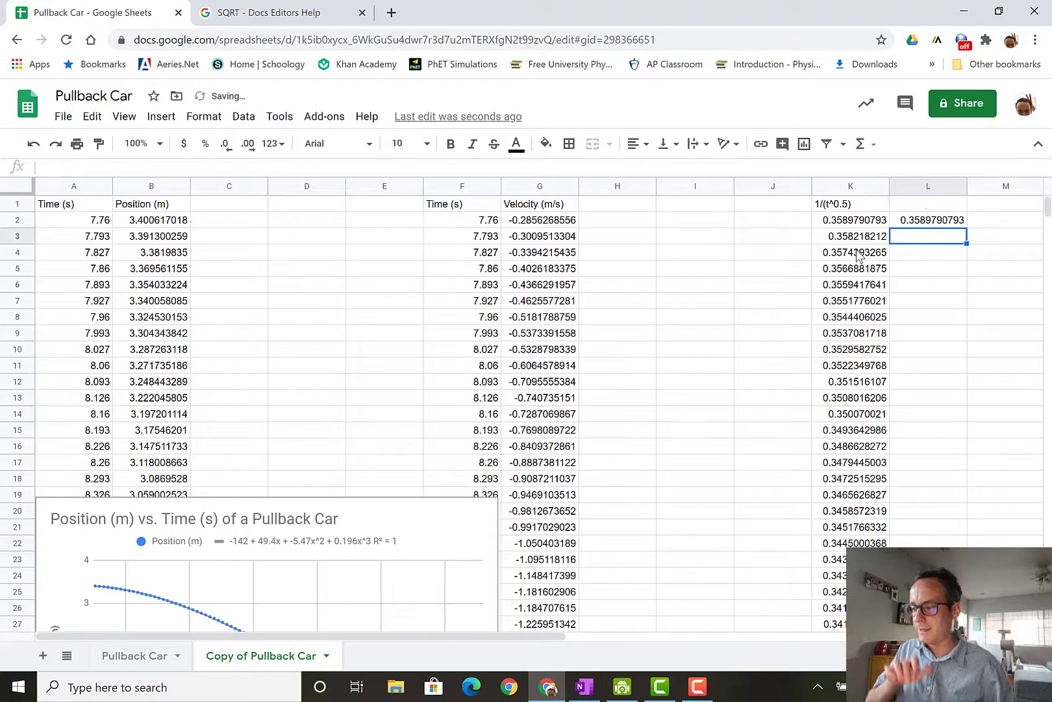
Fill the L2 formula down column L to row 93 and return to the start of the data.
click(942, 225)
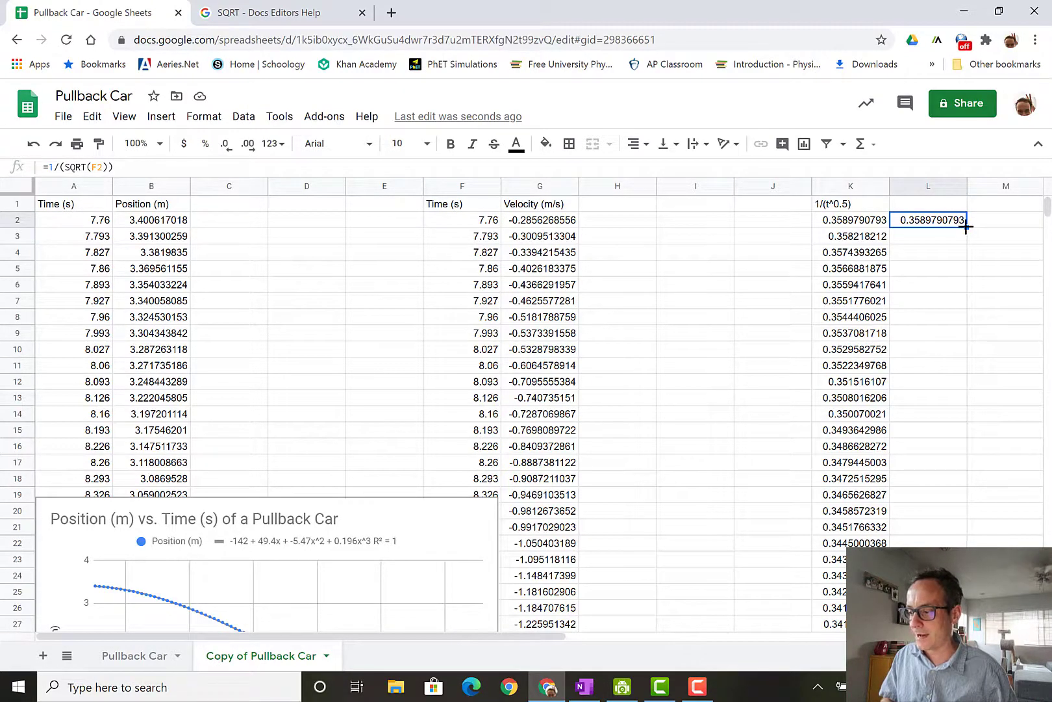
drag(966, 225, 970, 258)
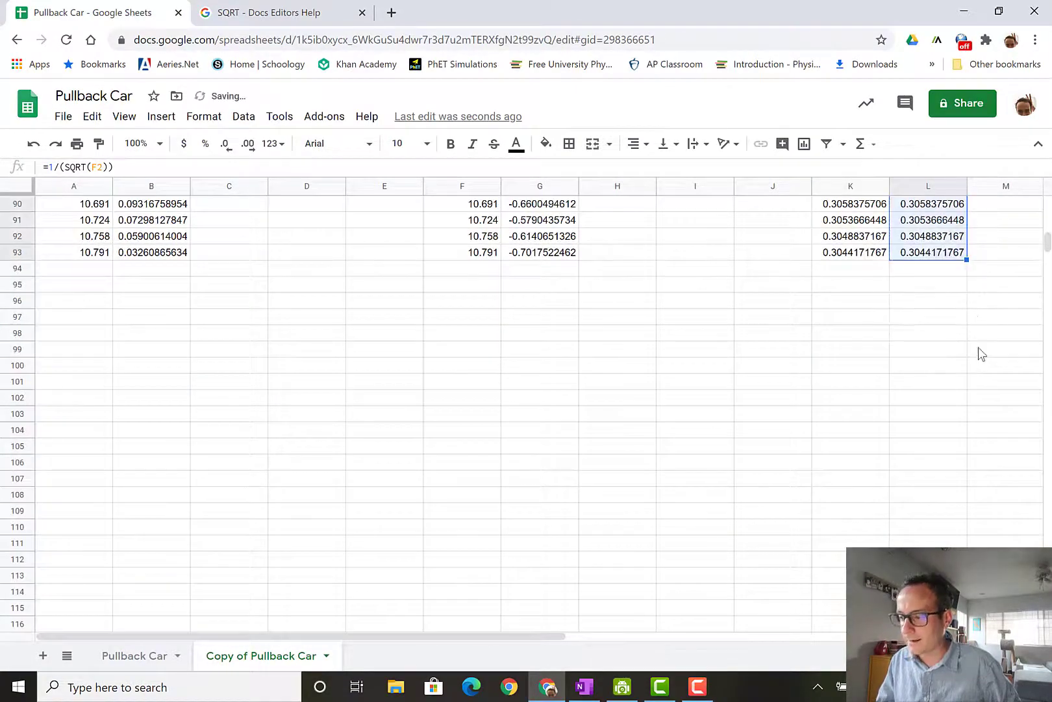
scroll(966, 375, up, 3)
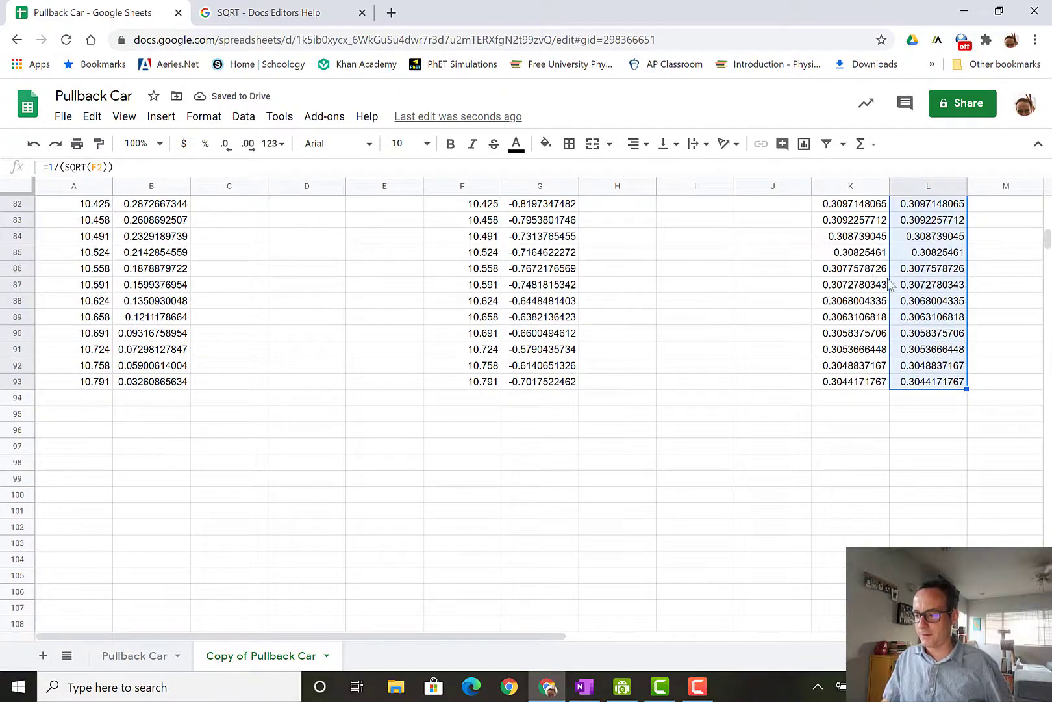
scroll(978, 286, up, 15)
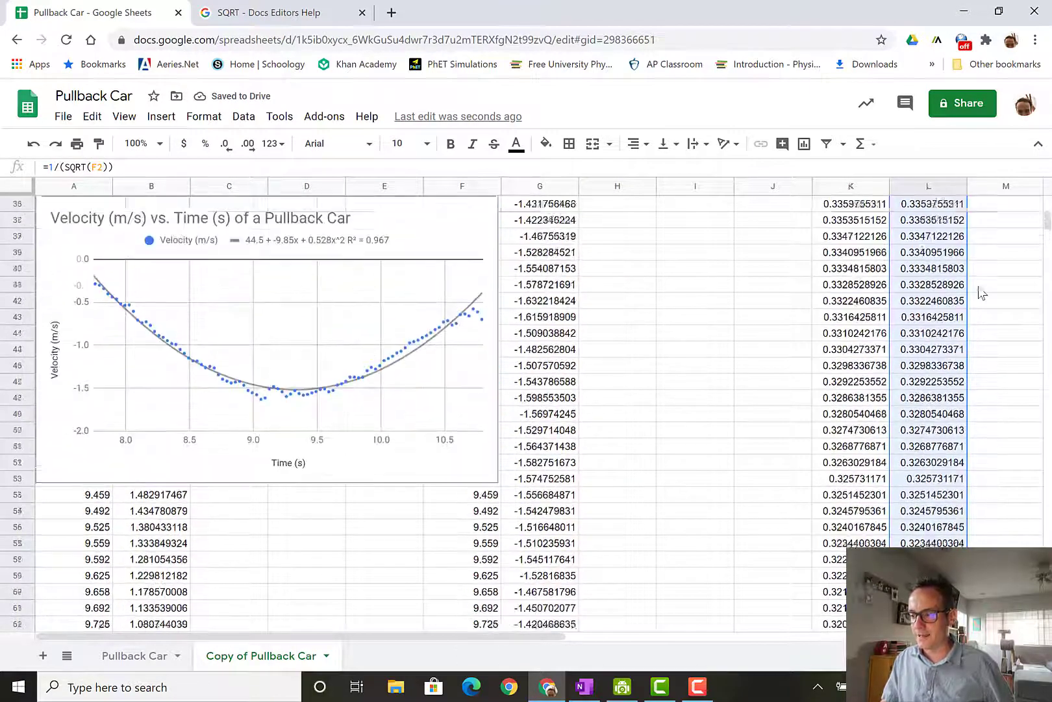
scroll(978, 286, up, 5)
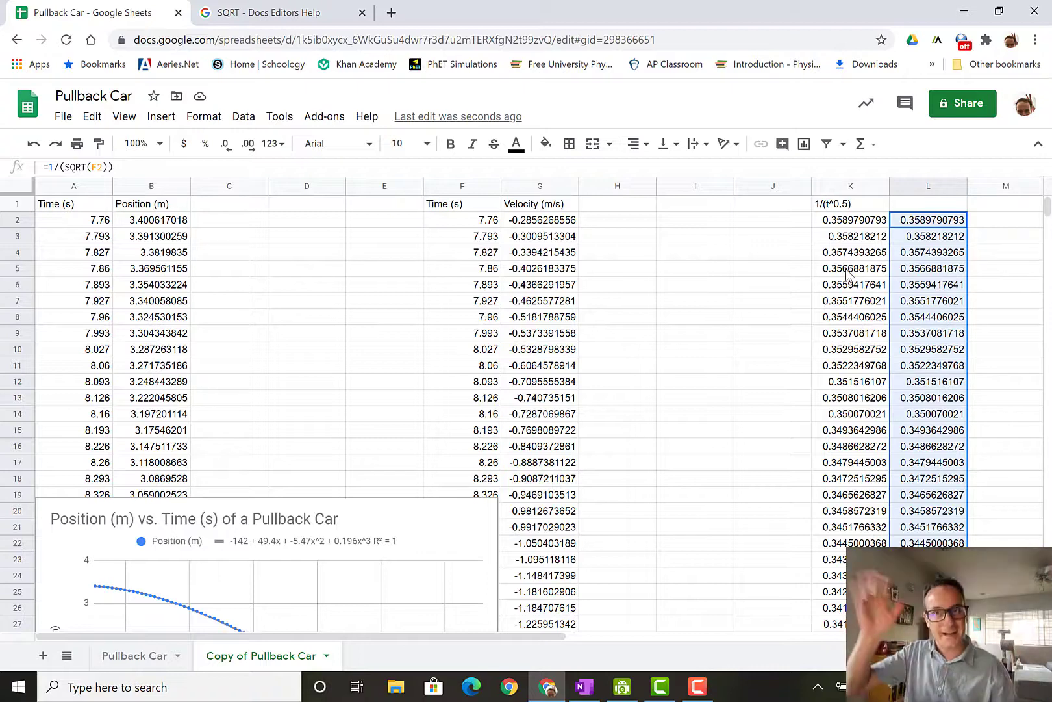
click(700, 682)
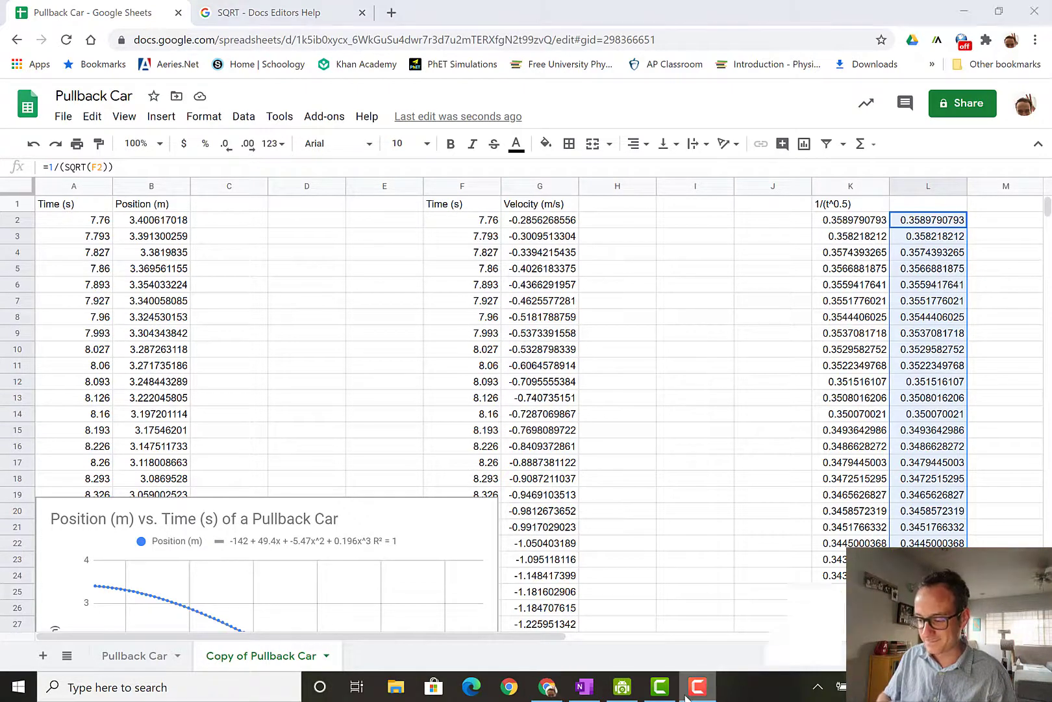